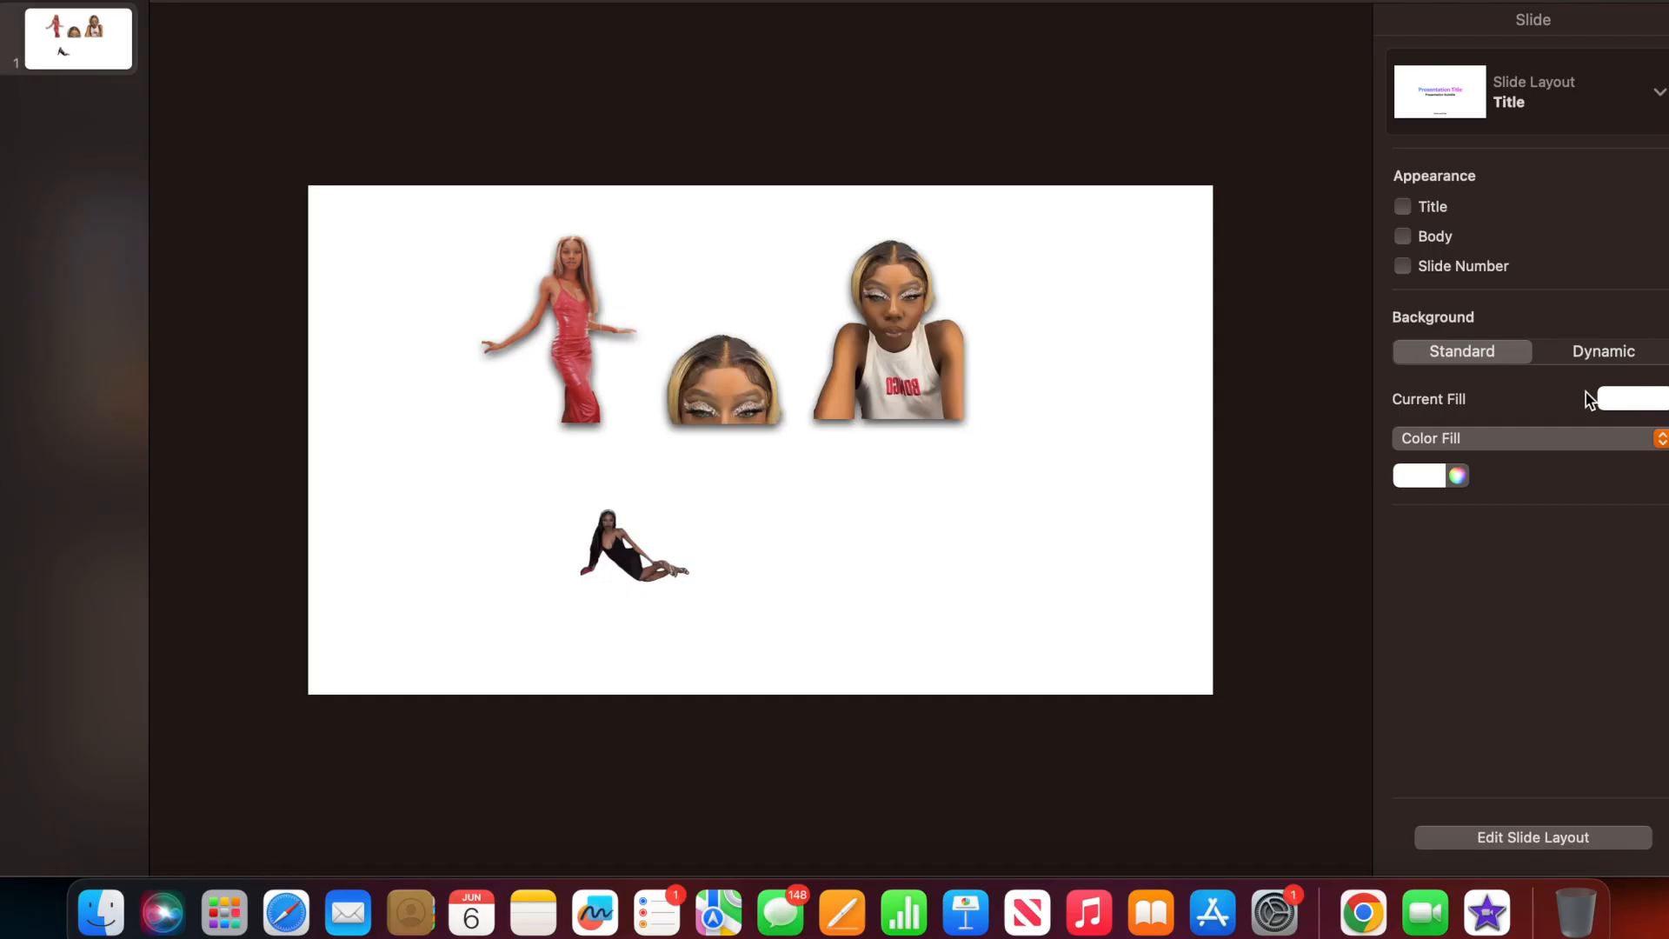
Set the slide background to an image fill using the recent screenshot "Screenshot 2023-06-06 at 3.56.32 PM".
{"action": "left_click", "coordinate": [1628, 405]}
{"action": "left_click", "coordinate": [1628, 404]}
{"action": "left_click", "coordinate": [1570, 435]}
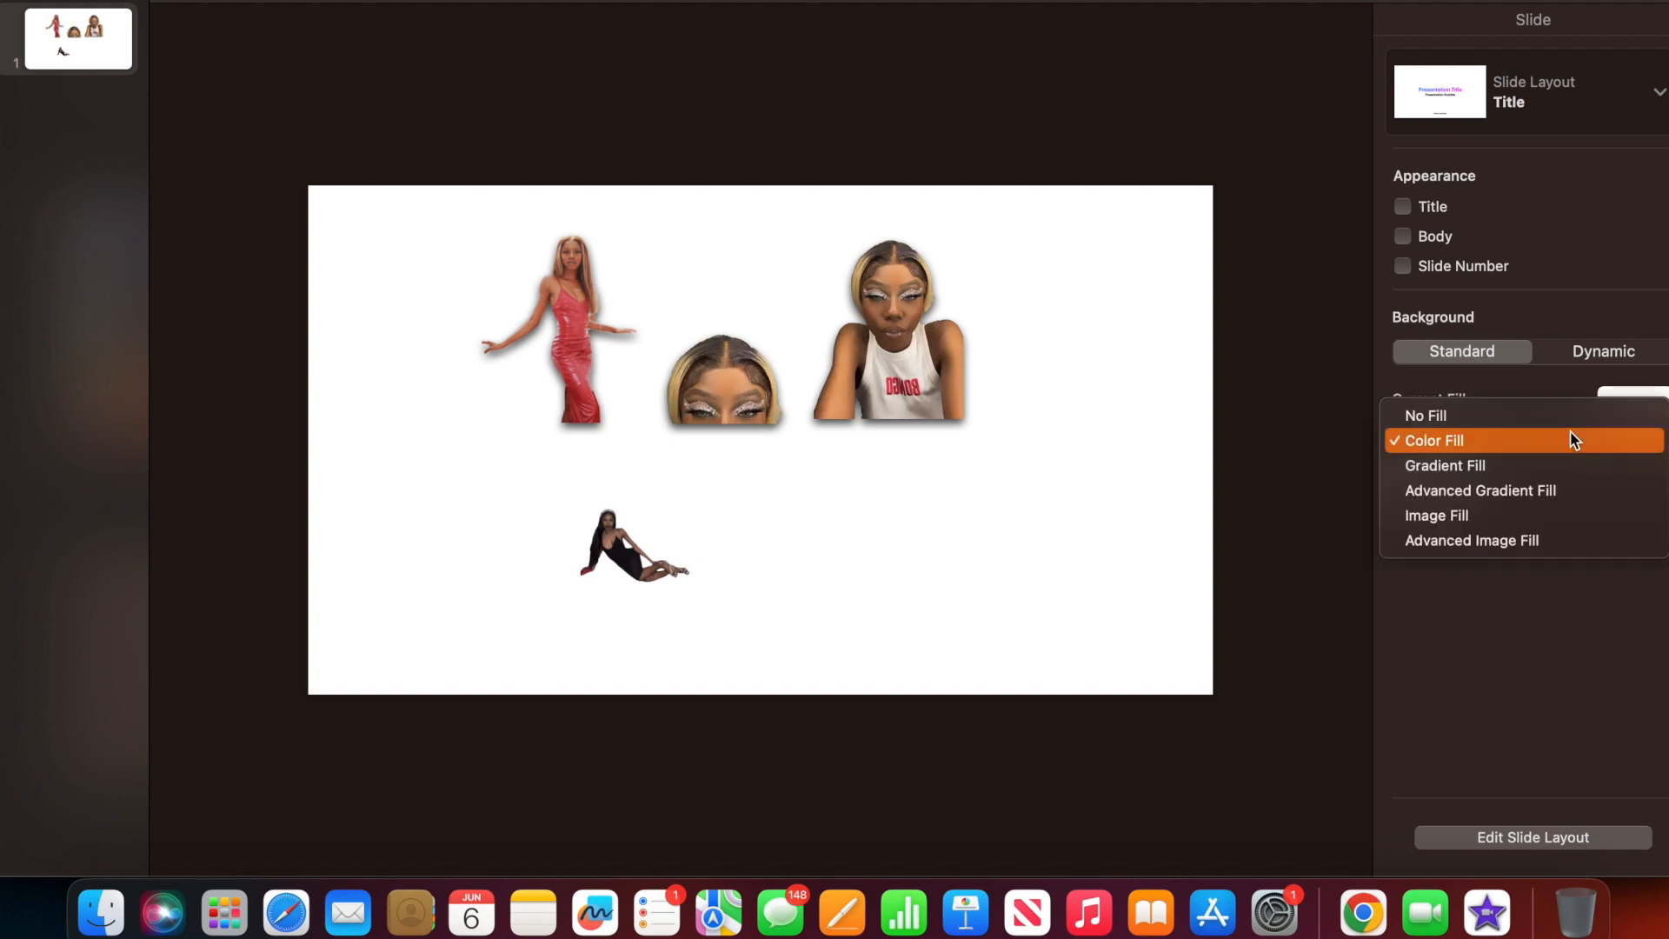
{"action": "left_click", "coordinate": [1484, 516]}
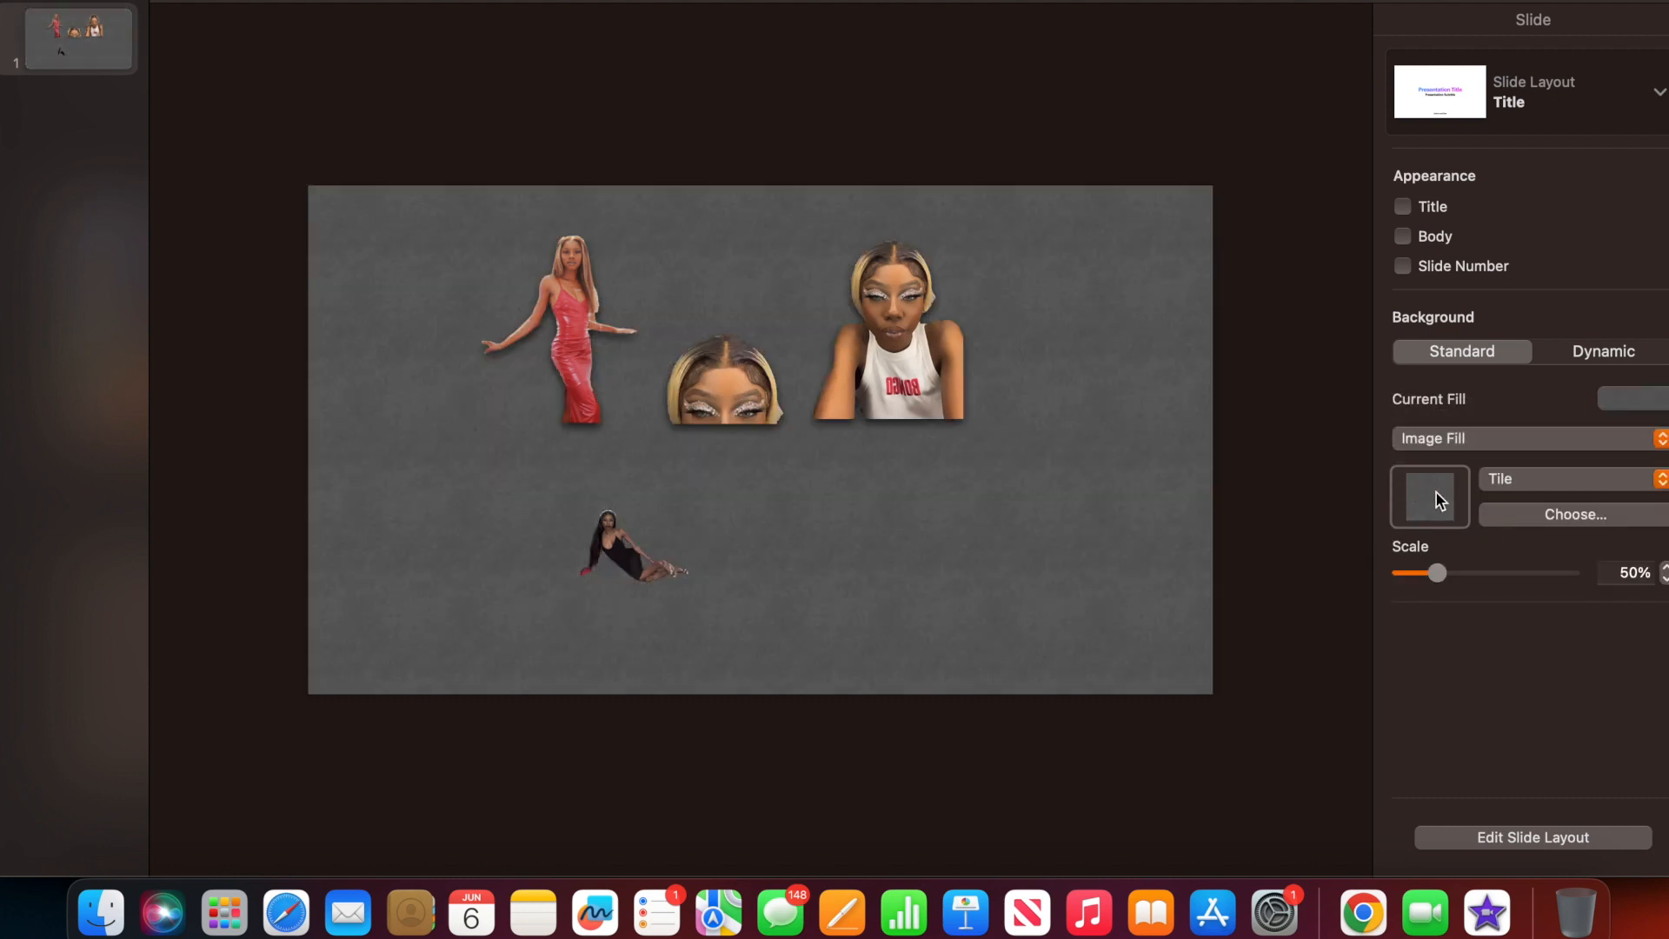
{"action": "left_click", "coordinate": [1545, 520]}
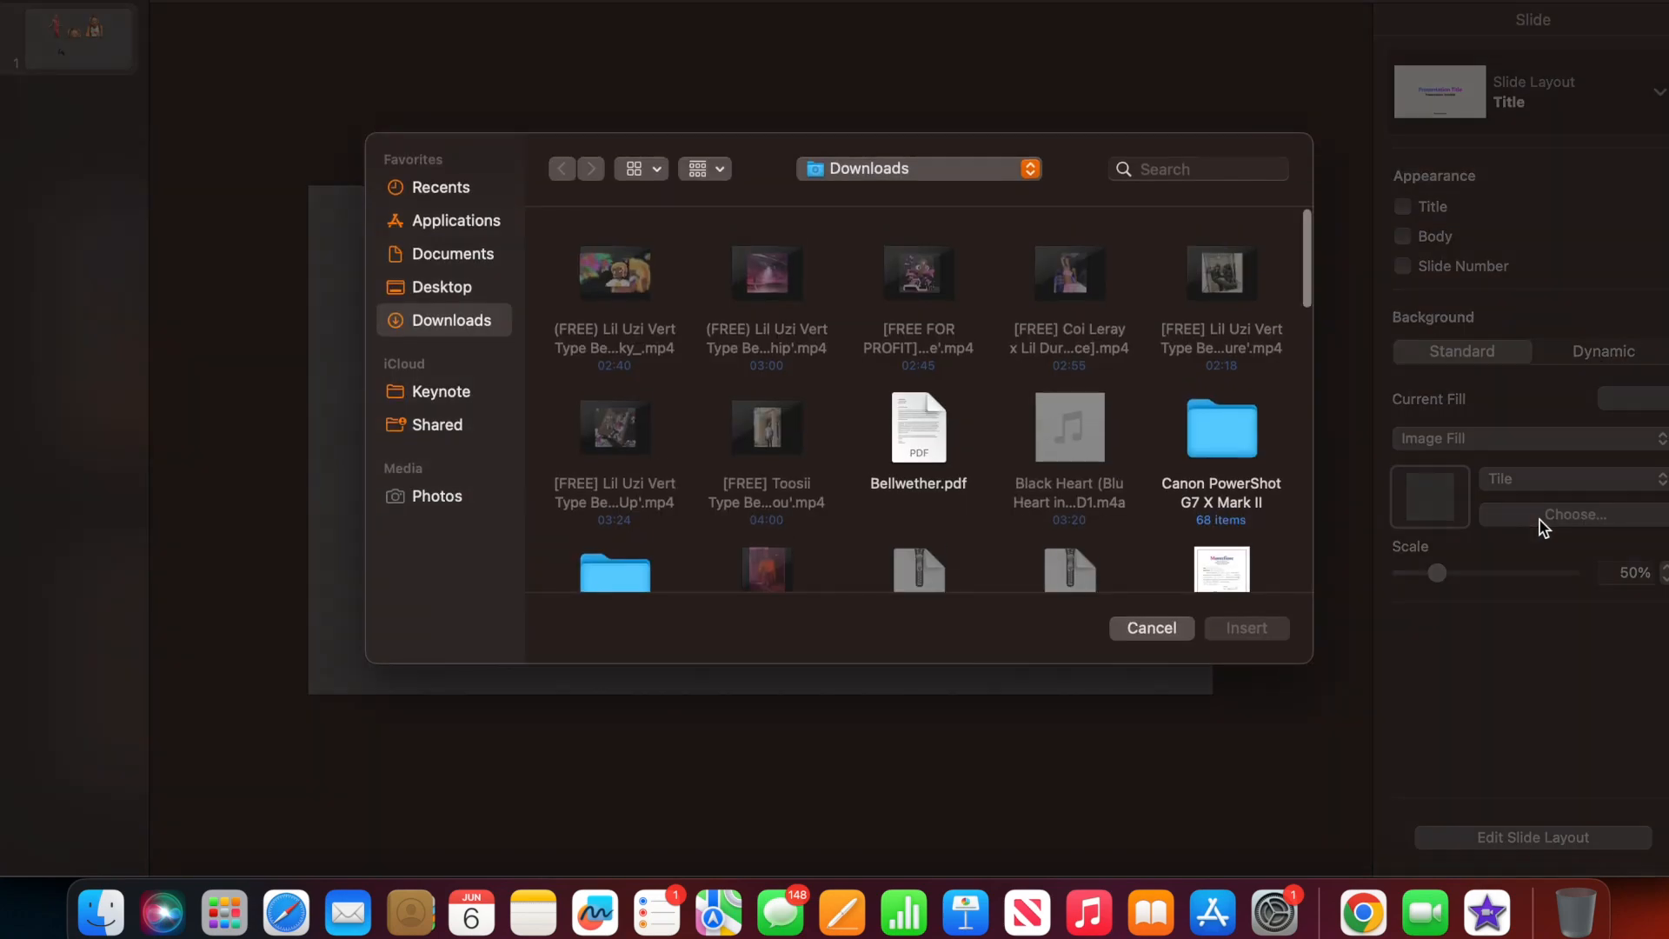
{"action": "left_click", "coordinate": [461, 189]}
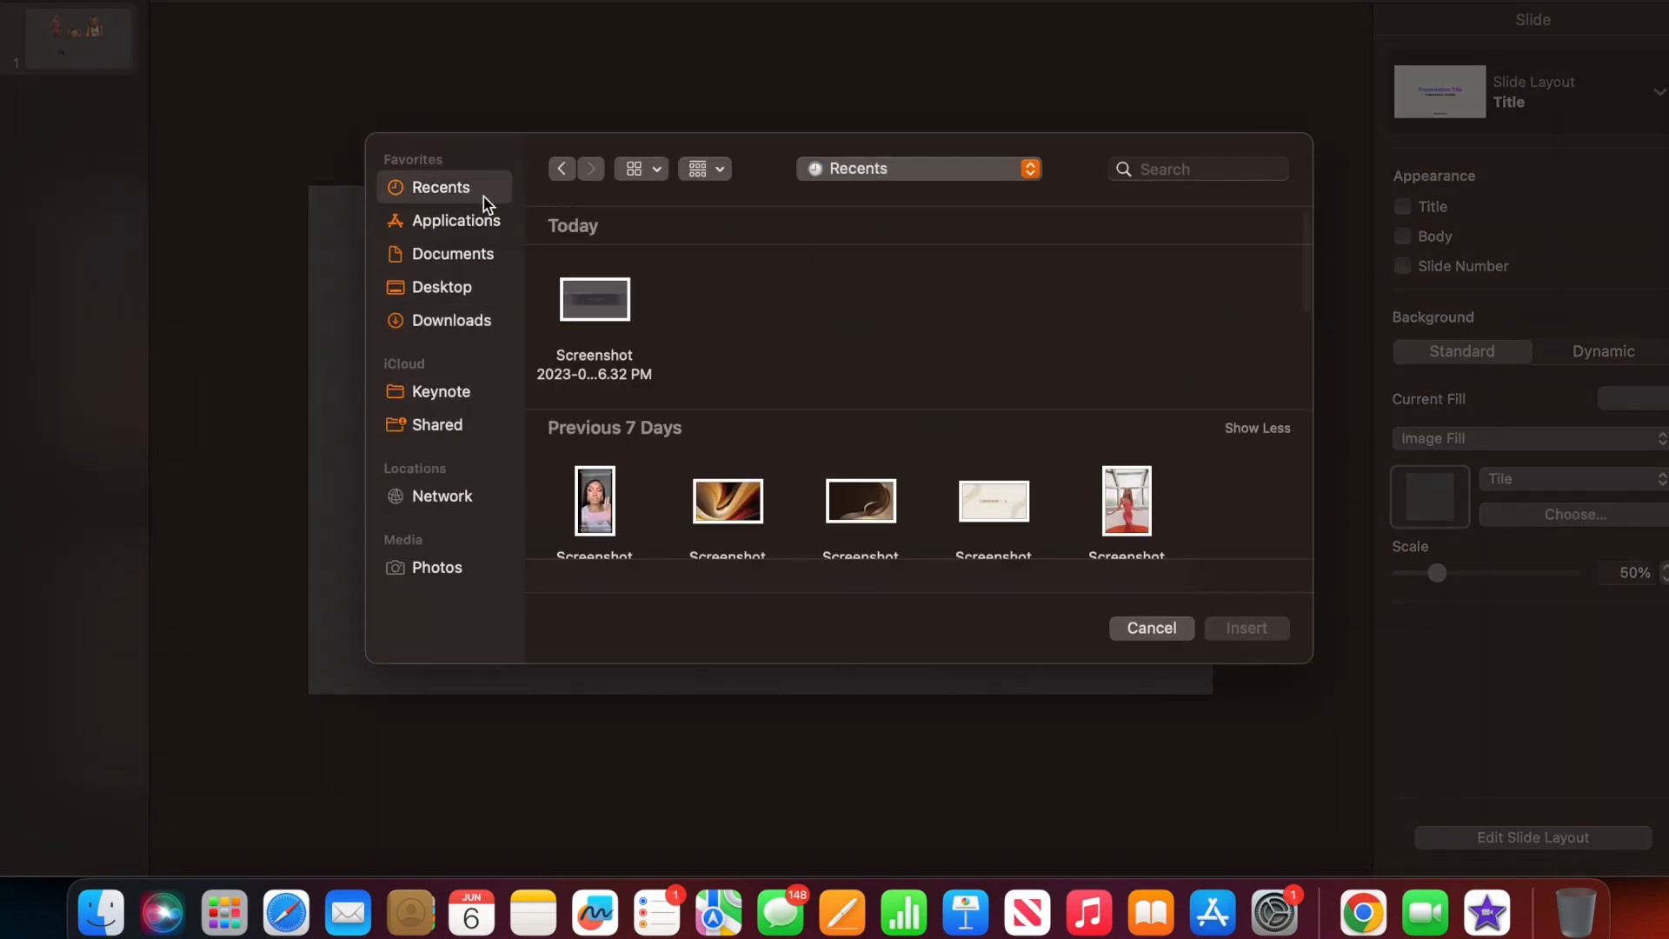
{"action": "left_click", "coordinate": [575, 300]}
{"action": "left_click", "coordinate": [1251, 633]}
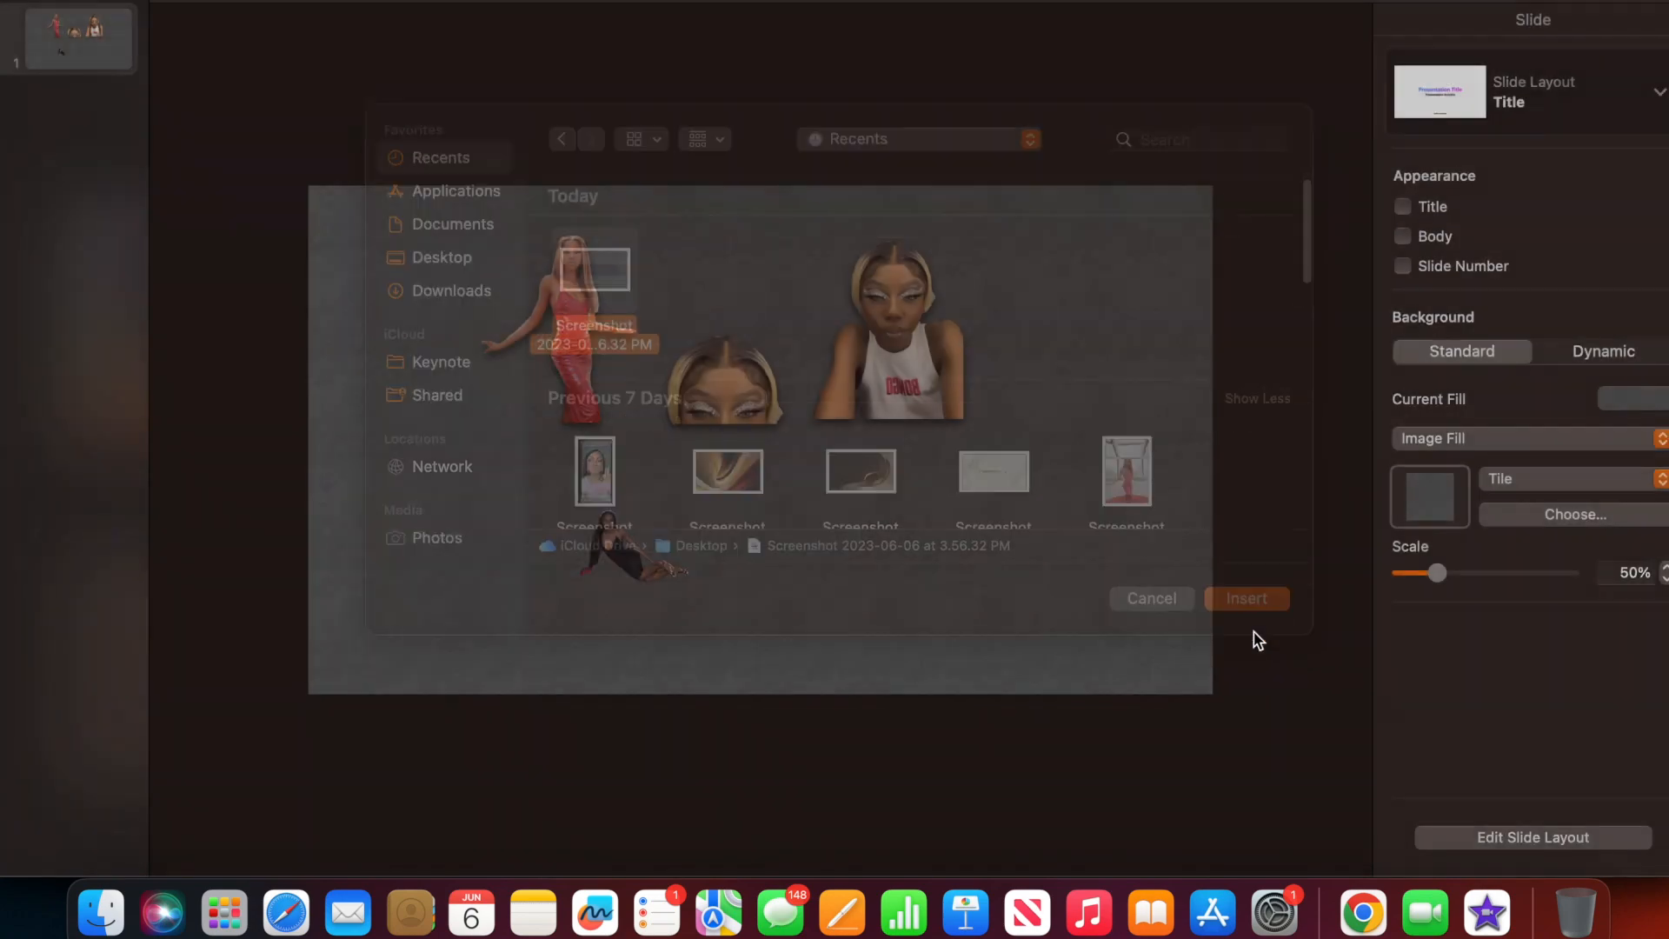
Move the red-dress cutout into the text and logo safe area and shrink it to fit the area's height.
{"action": "left_click_drag", "start_coordinate": [569, 325], "coordinate": [570, 463]}
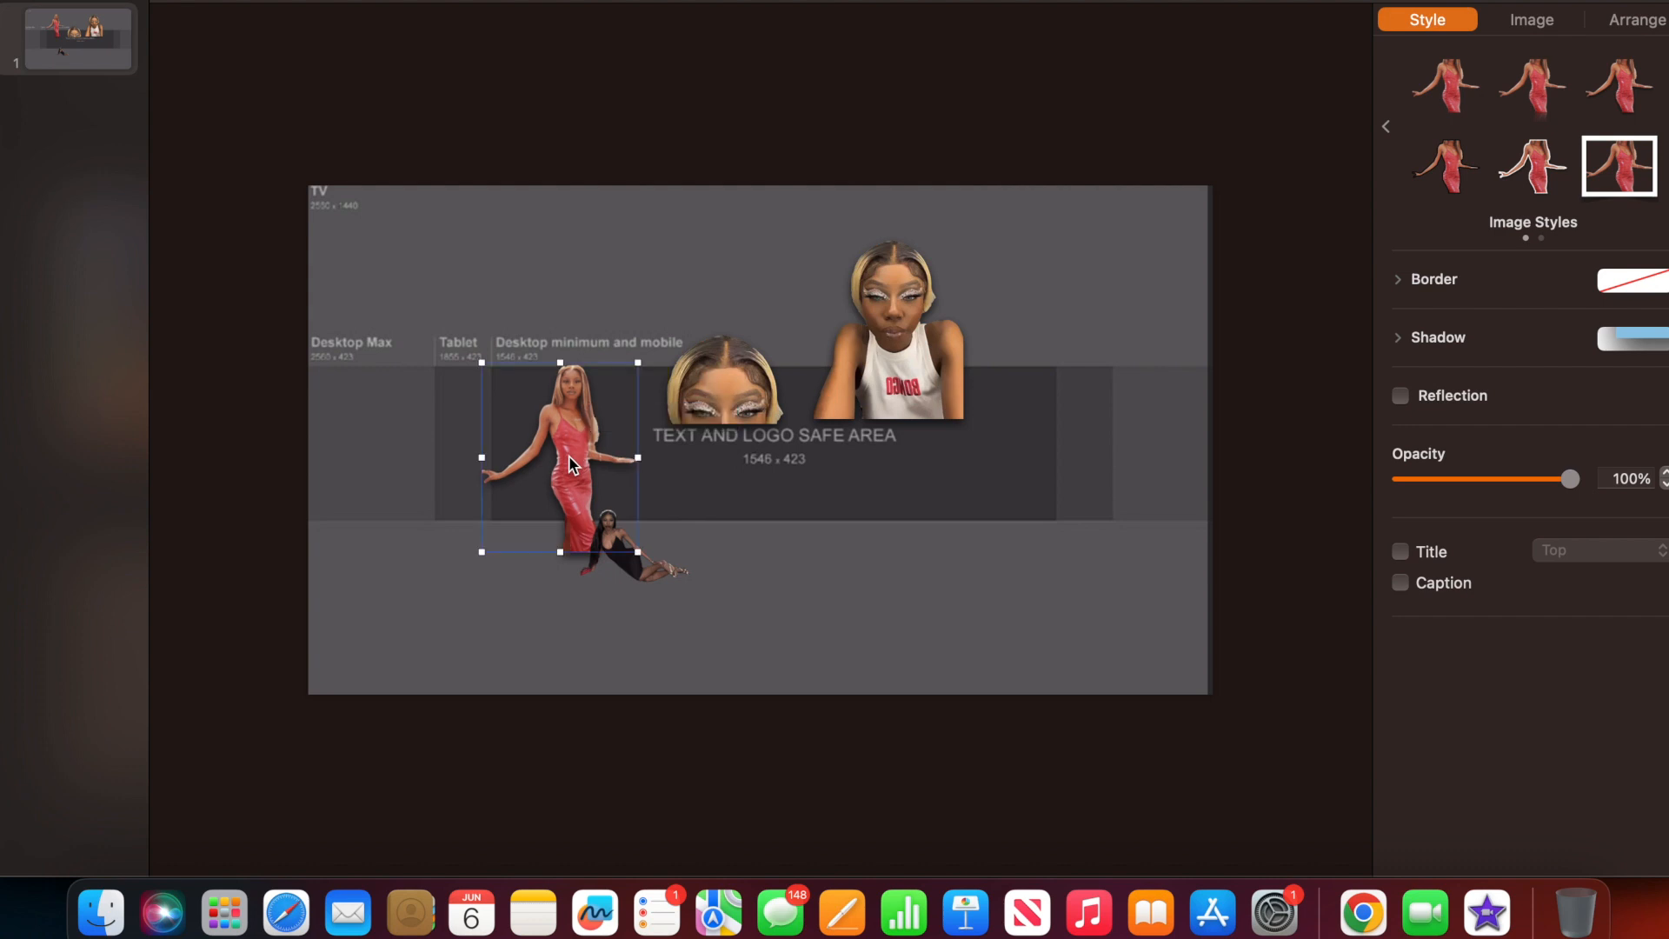
{"action": "left_click_drag", "start_coordinate": [491, 551], "coordinate": [521, 505]}
{"action": "left_click_drag", "start_coordinate": [607, 442], "coordinate": [620, 444]}
Place the reclining black-dress cutout at the red-dress figure's feet, at the left end of the safe area.
{"action": "left_click", "coordinate": [620, 556]}
{"action": "left_click_drag", "start_coordinate": [622, 557], "coordinate": [541, 498]}
{"action": "left_click", "coordinate": [615, 656]}
{"action": "mouse_move", "coordinate": [629, 469]}
{"action": "left_mouse_down"}
{"action": "mouse_move", "coordinate": [608, 474]}
{"action": "mouse_move", "coordinate": [609, 456]}
{"action": "left_mouse_up"}
{"action": "left_click", "coordinate": [533, 478]}
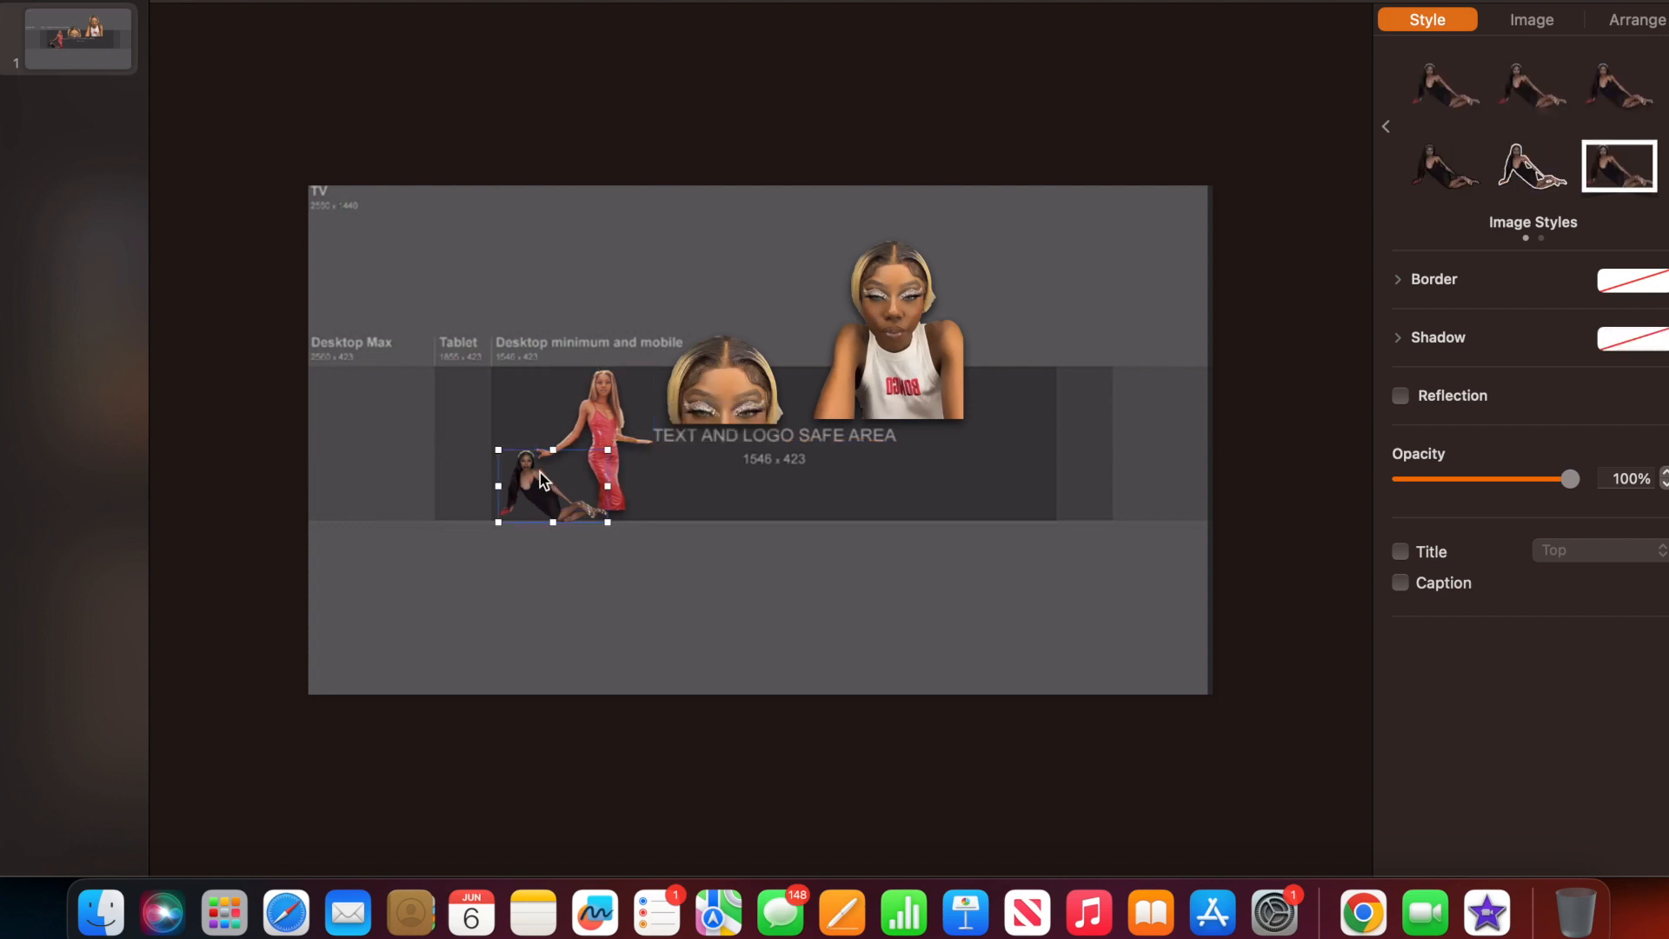
Try several image styles on the red-dress cutout and apply the one with a reflection.
{"action": "left_click", "coordinate": [605, 424]}
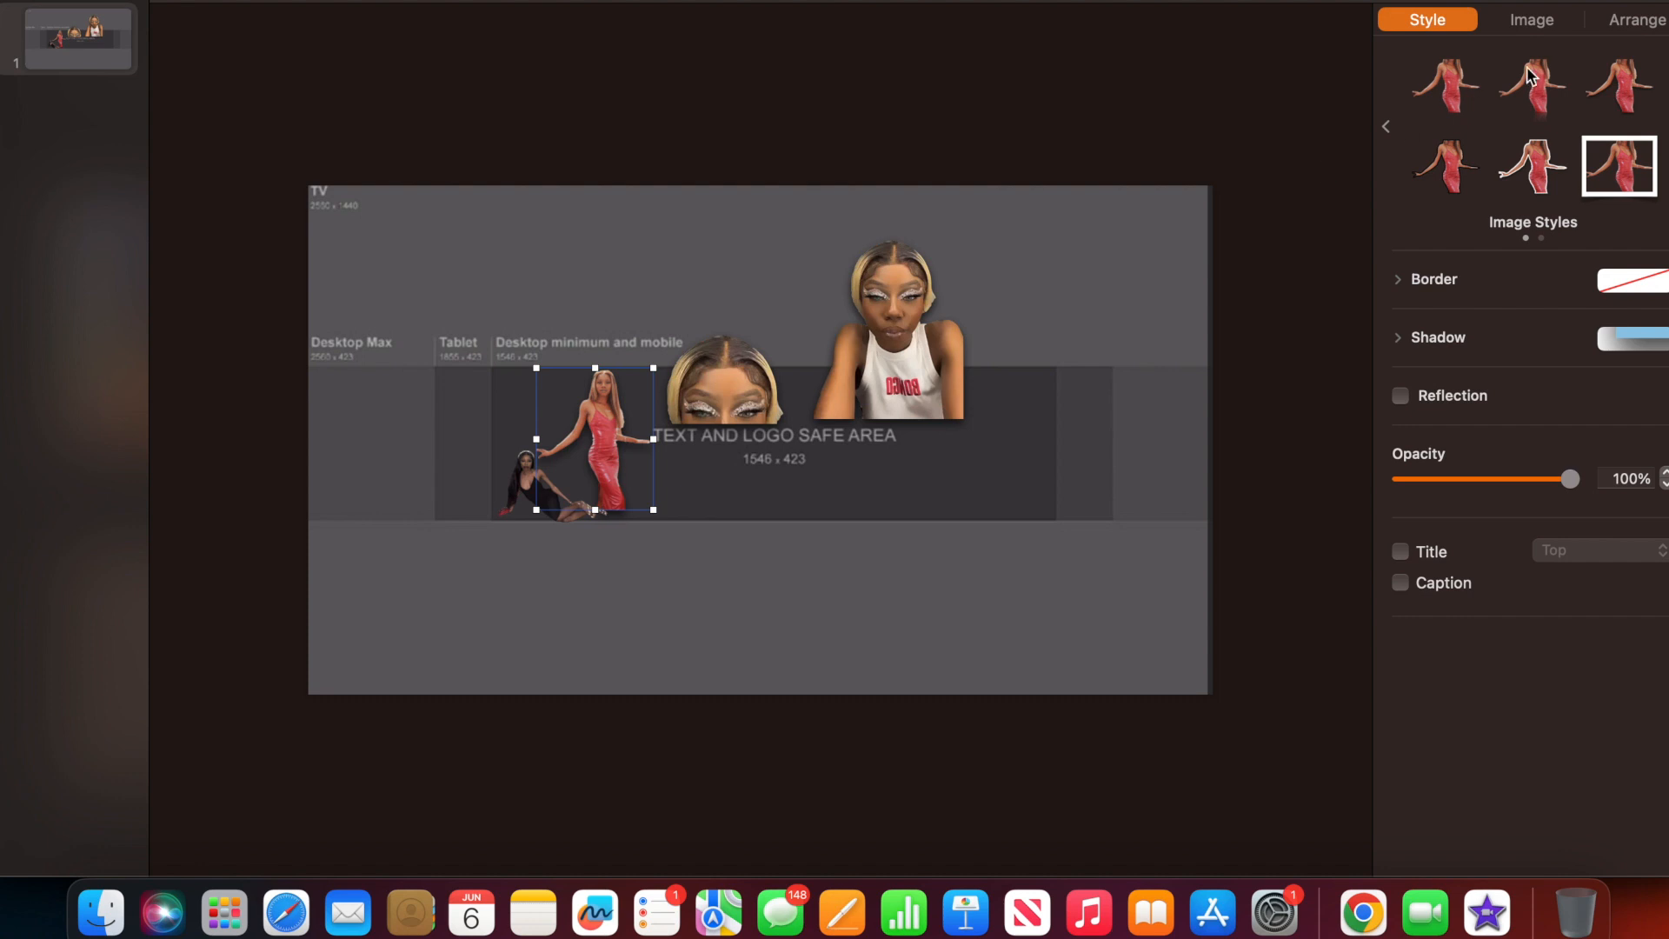
{"action": "left_click", "coordinate": [1545, 27]}
{"action": "left_click", "coordinate": [1447, 23]}
{"action": "left_click", "coordinate": [1668, 126]}
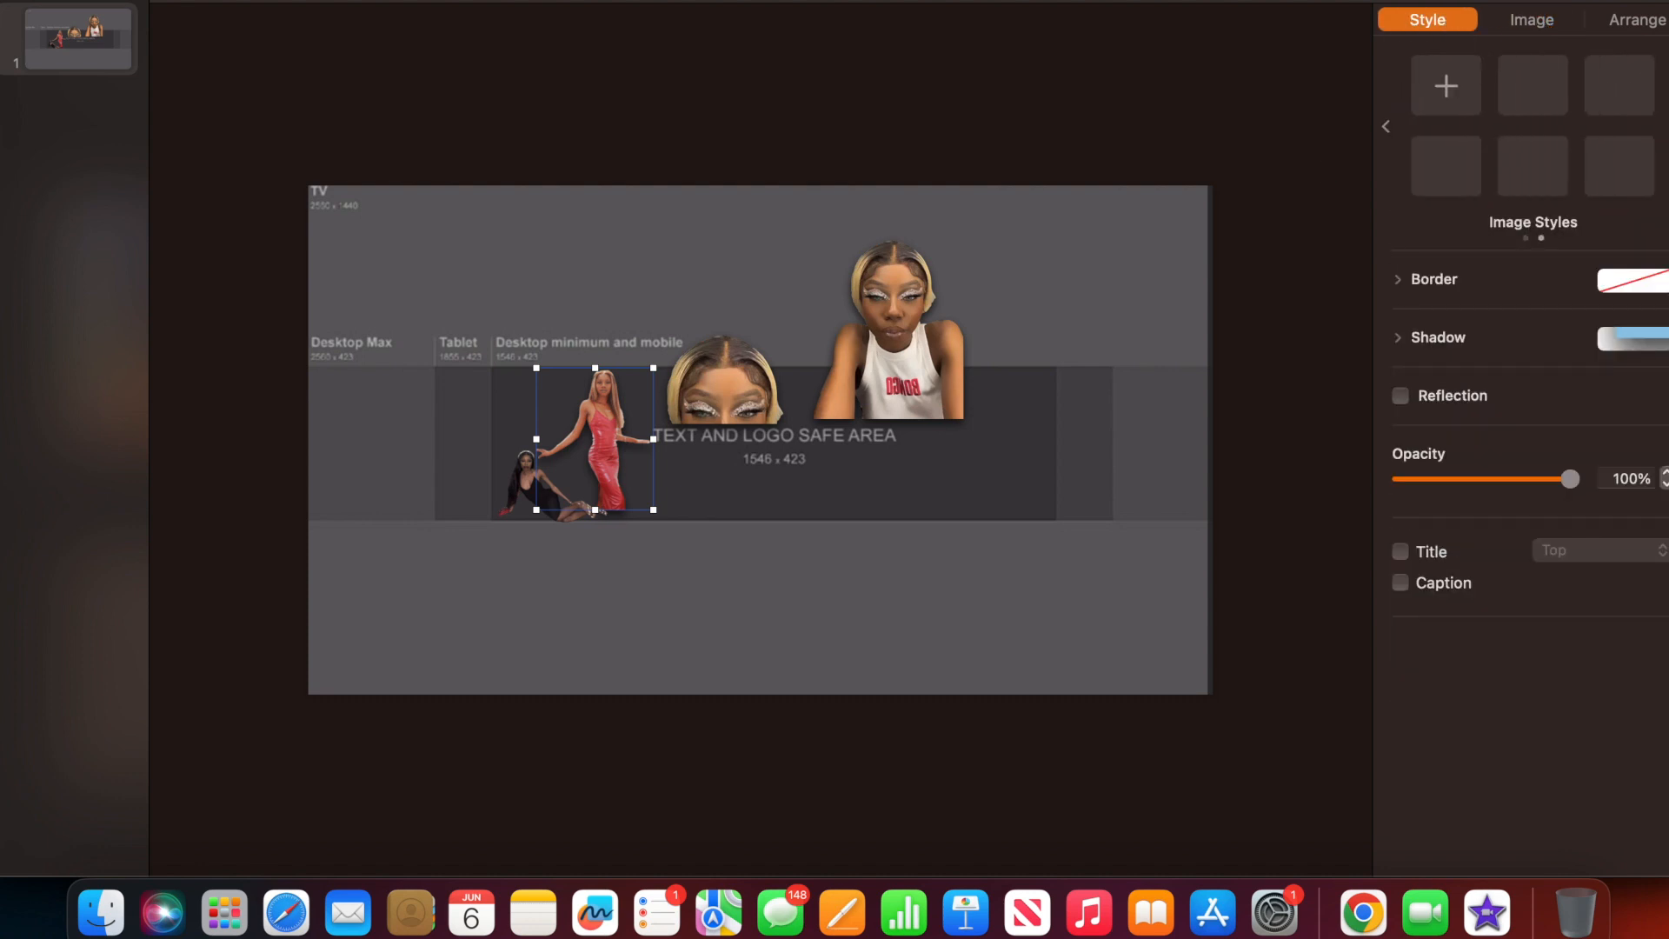
{"action": "left_click", "coordinate": [1385, 129]}
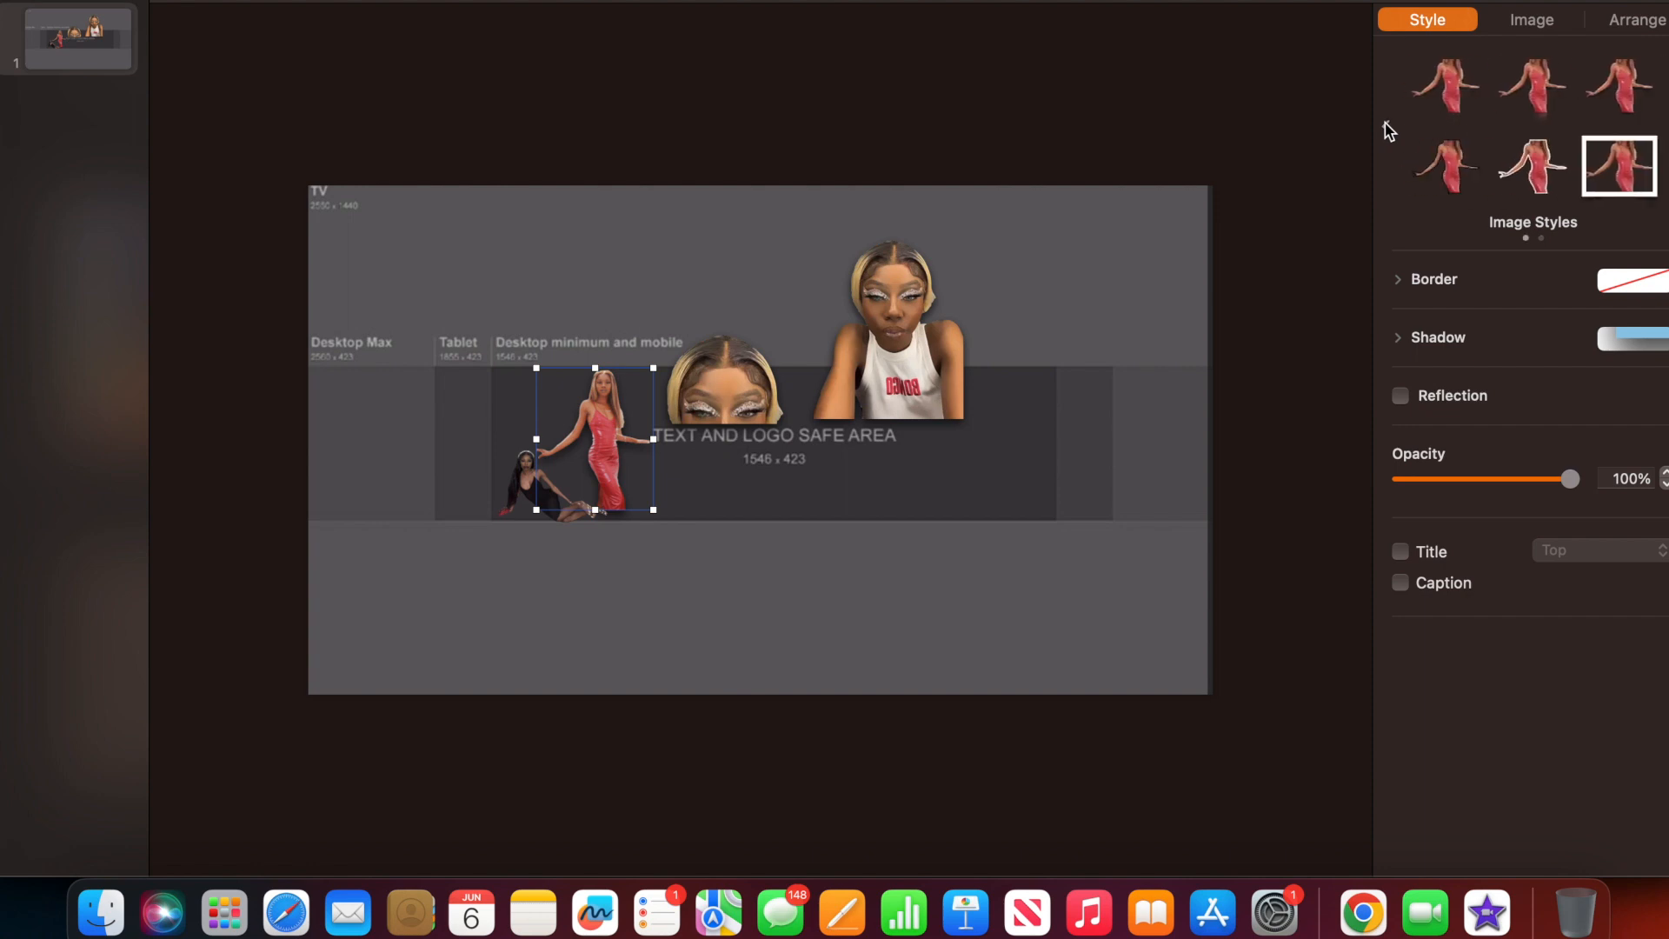
{"action": "left_click", "coordinate": [1457, 88]}
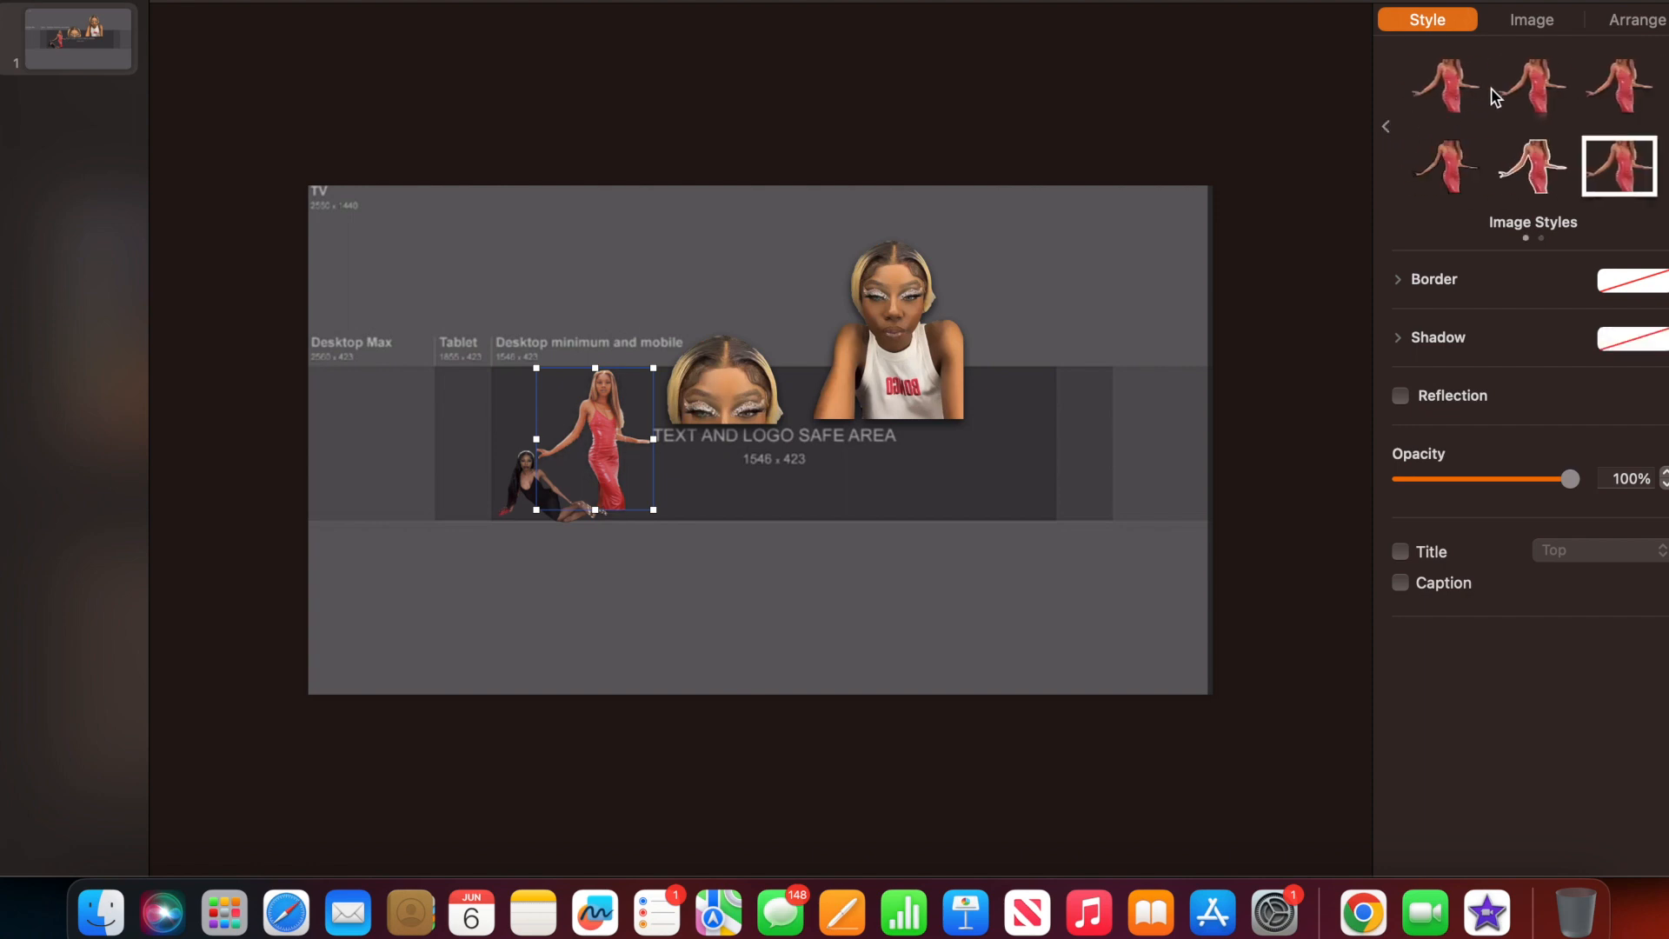
{"action": "left_click", "coordinate": [1448, 179]}
{"action": "left_click", "coordinate": [1498, 181]}
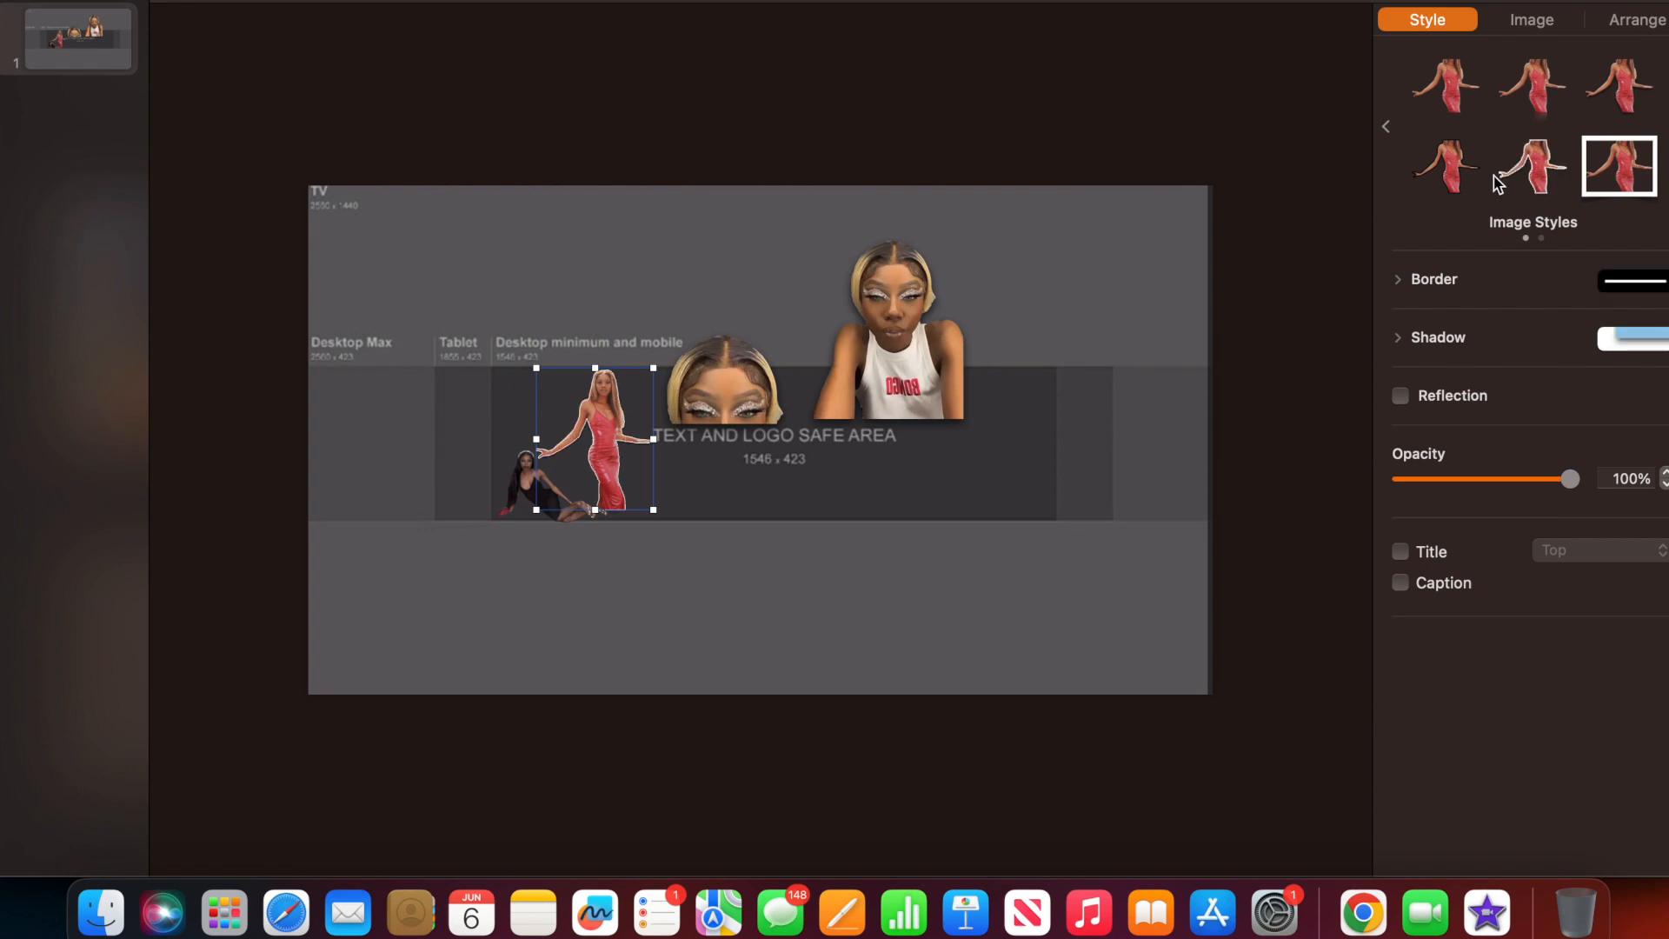
{"action": "left_click", "coordinate": [1530, 102]}
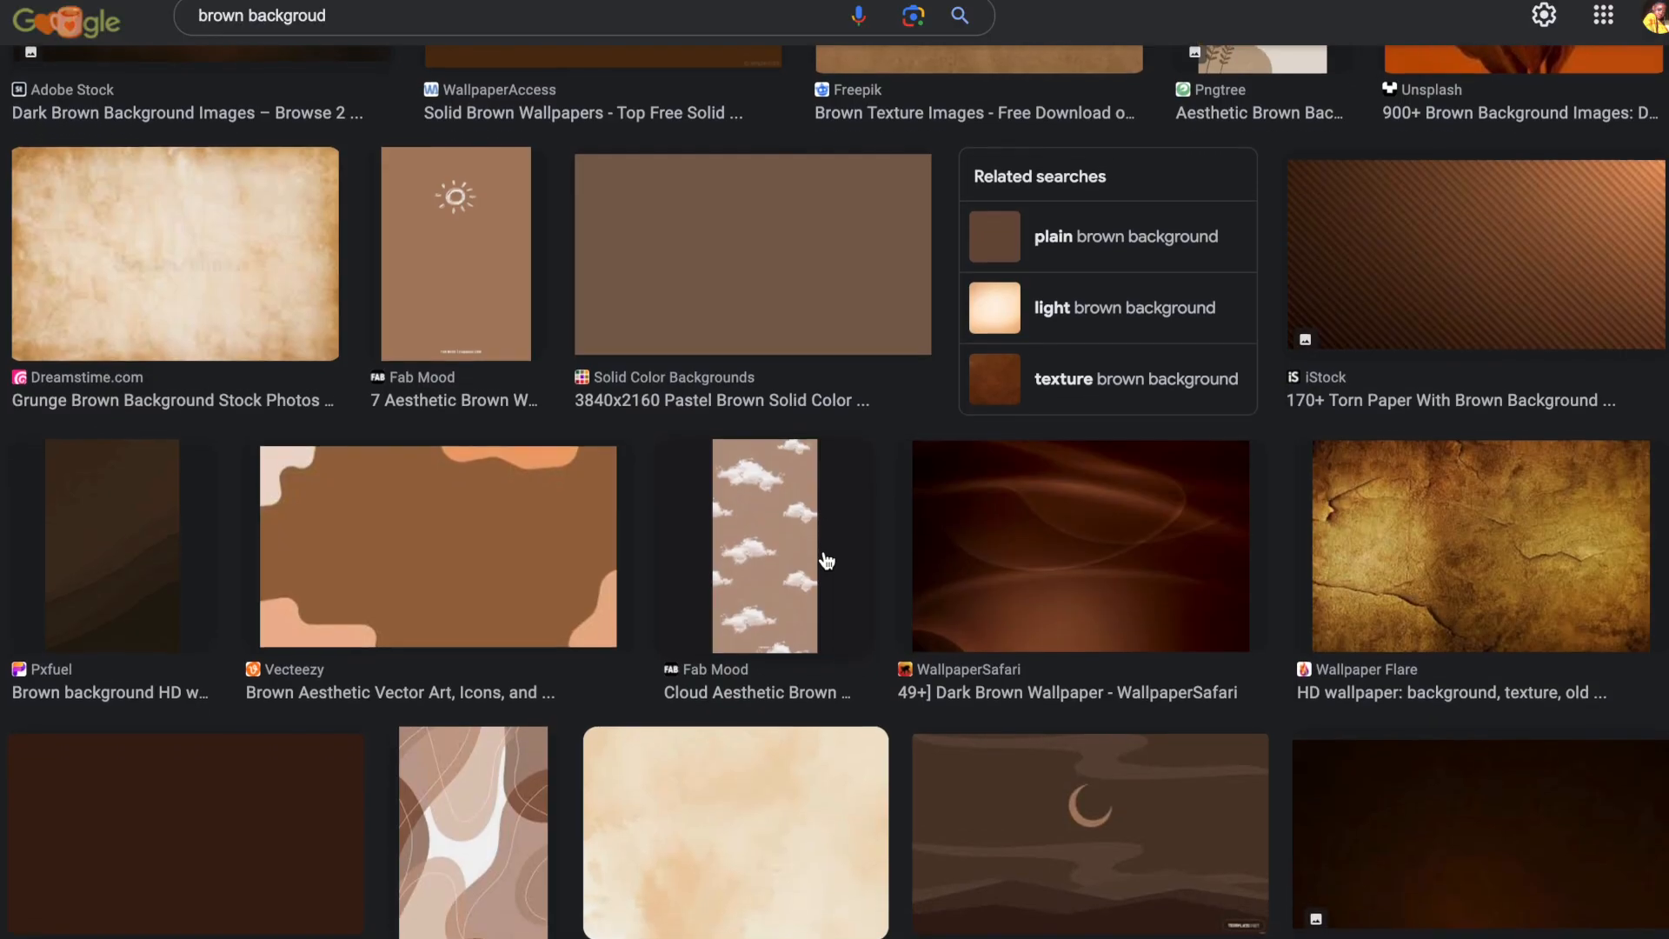
Browse the Google Images results for brown backgrounds to find a suitable texture.
{"action": "scroll", "coordinate": [826, 561], "scroll_direction": "down", "scroll_amount": 6}
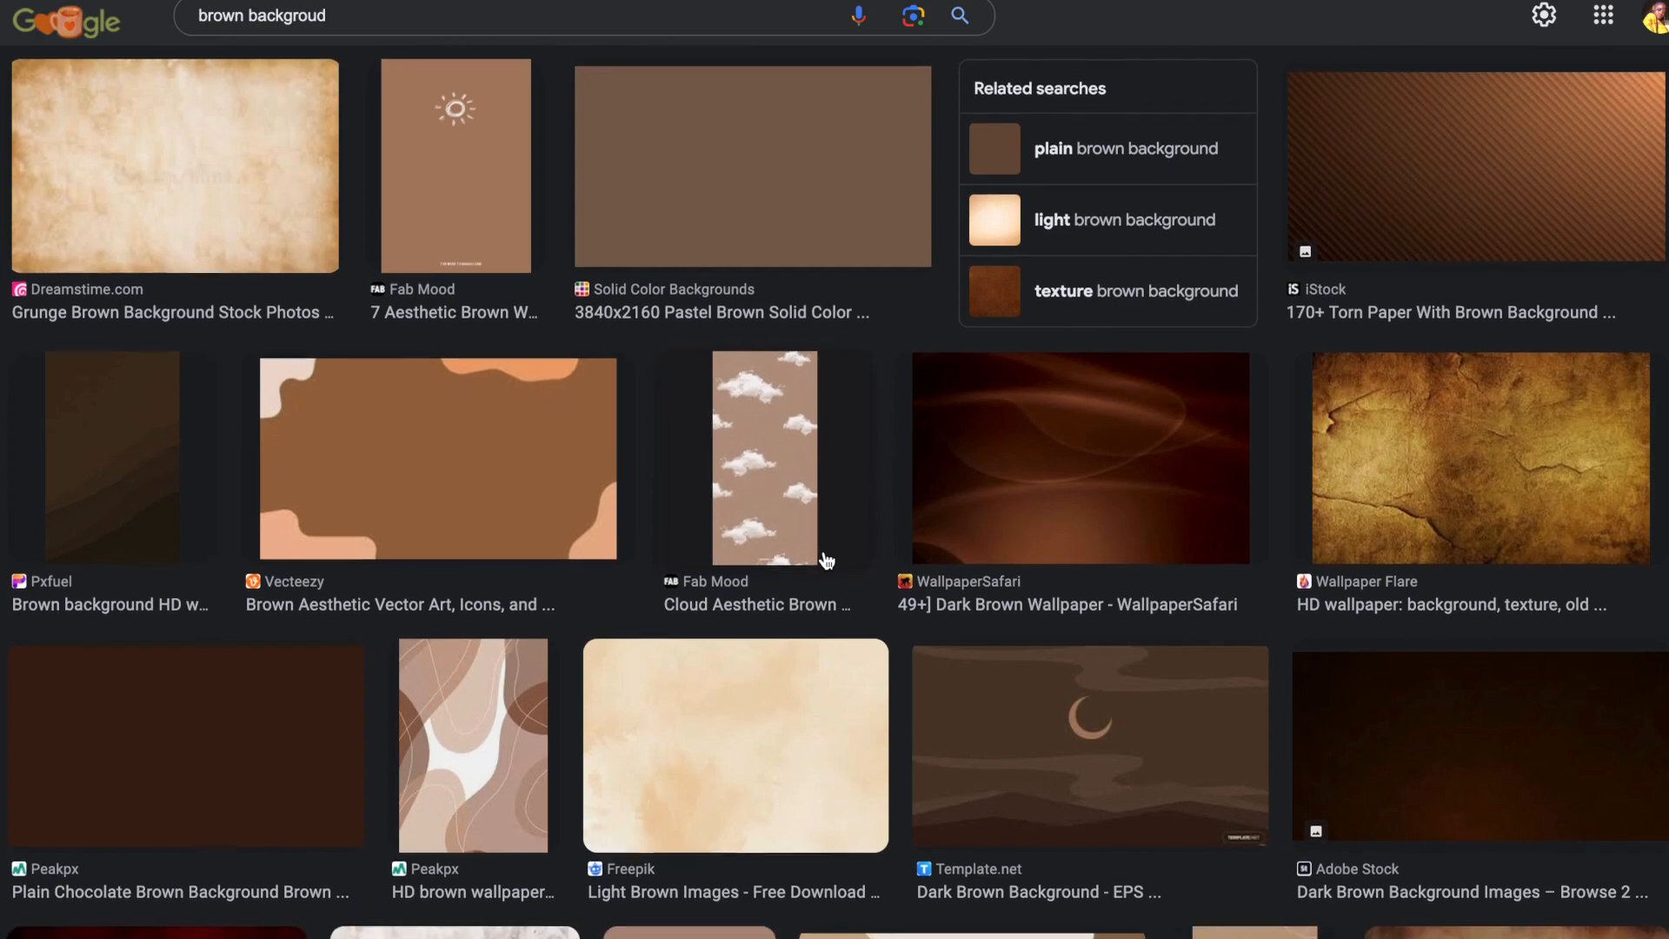
{"action": "scroll", "coordinate": [826, 560], "scroll_direction": "down", "scroll_amount": 1}
{"action": "scroll", "coordinate": [827, 561], "scroll_direction": "down", "scroll_amount": 12}
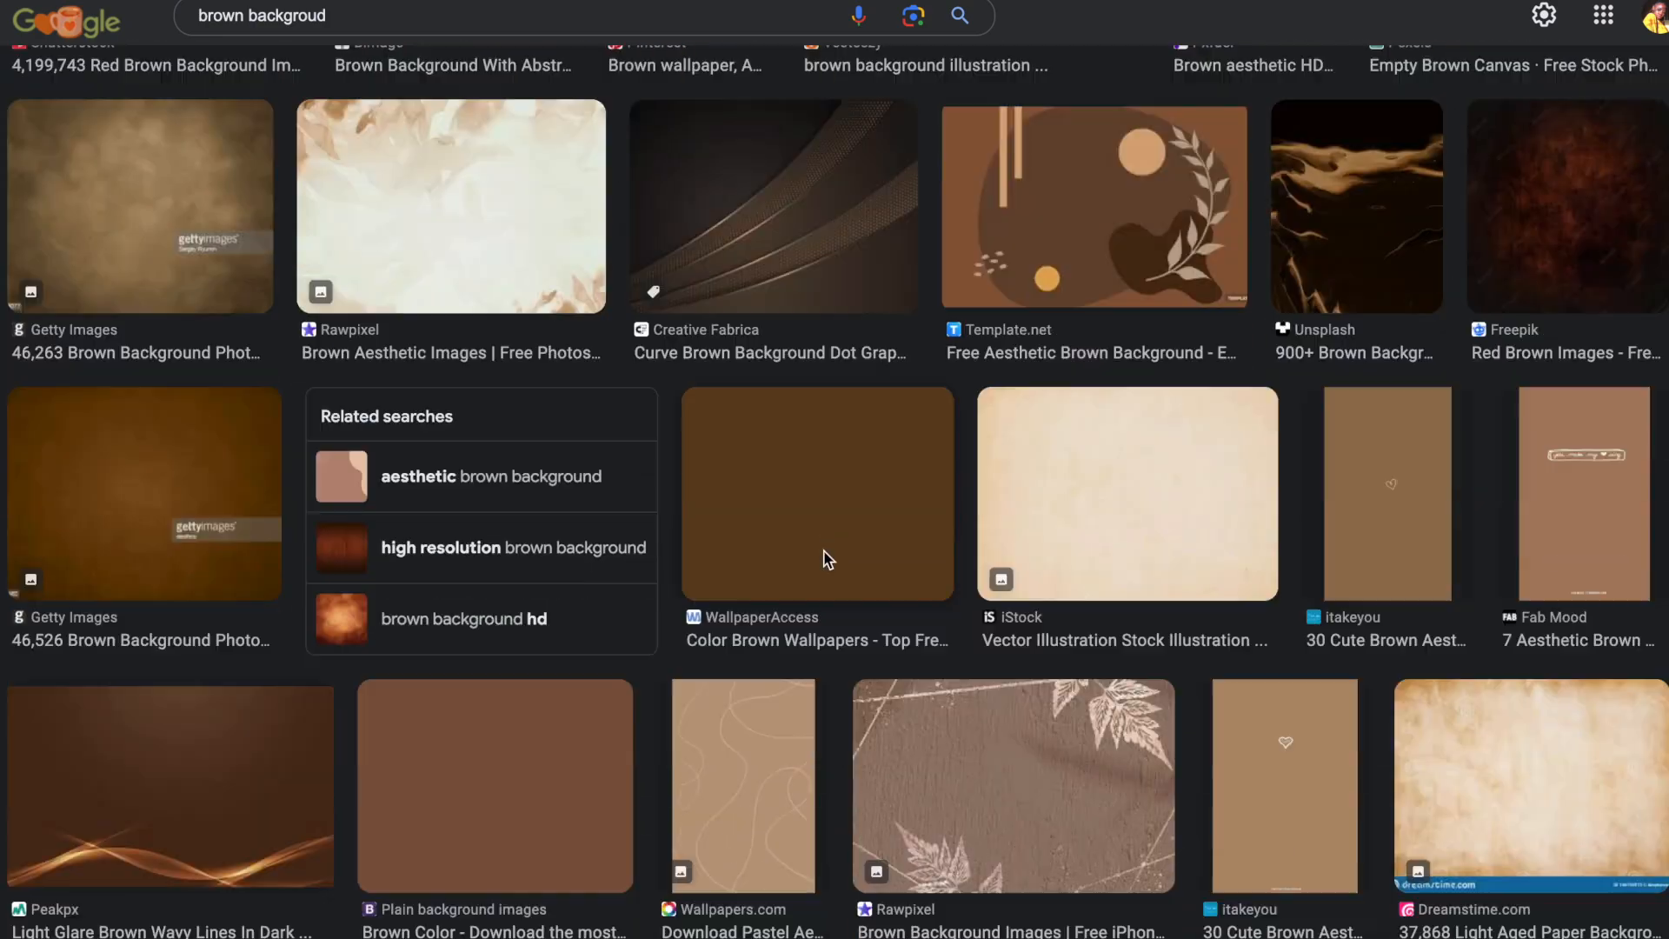
{"action": "scroll", "coordinate": [826, 561], "scroll_direction": "up", "scroll_amount": 3}
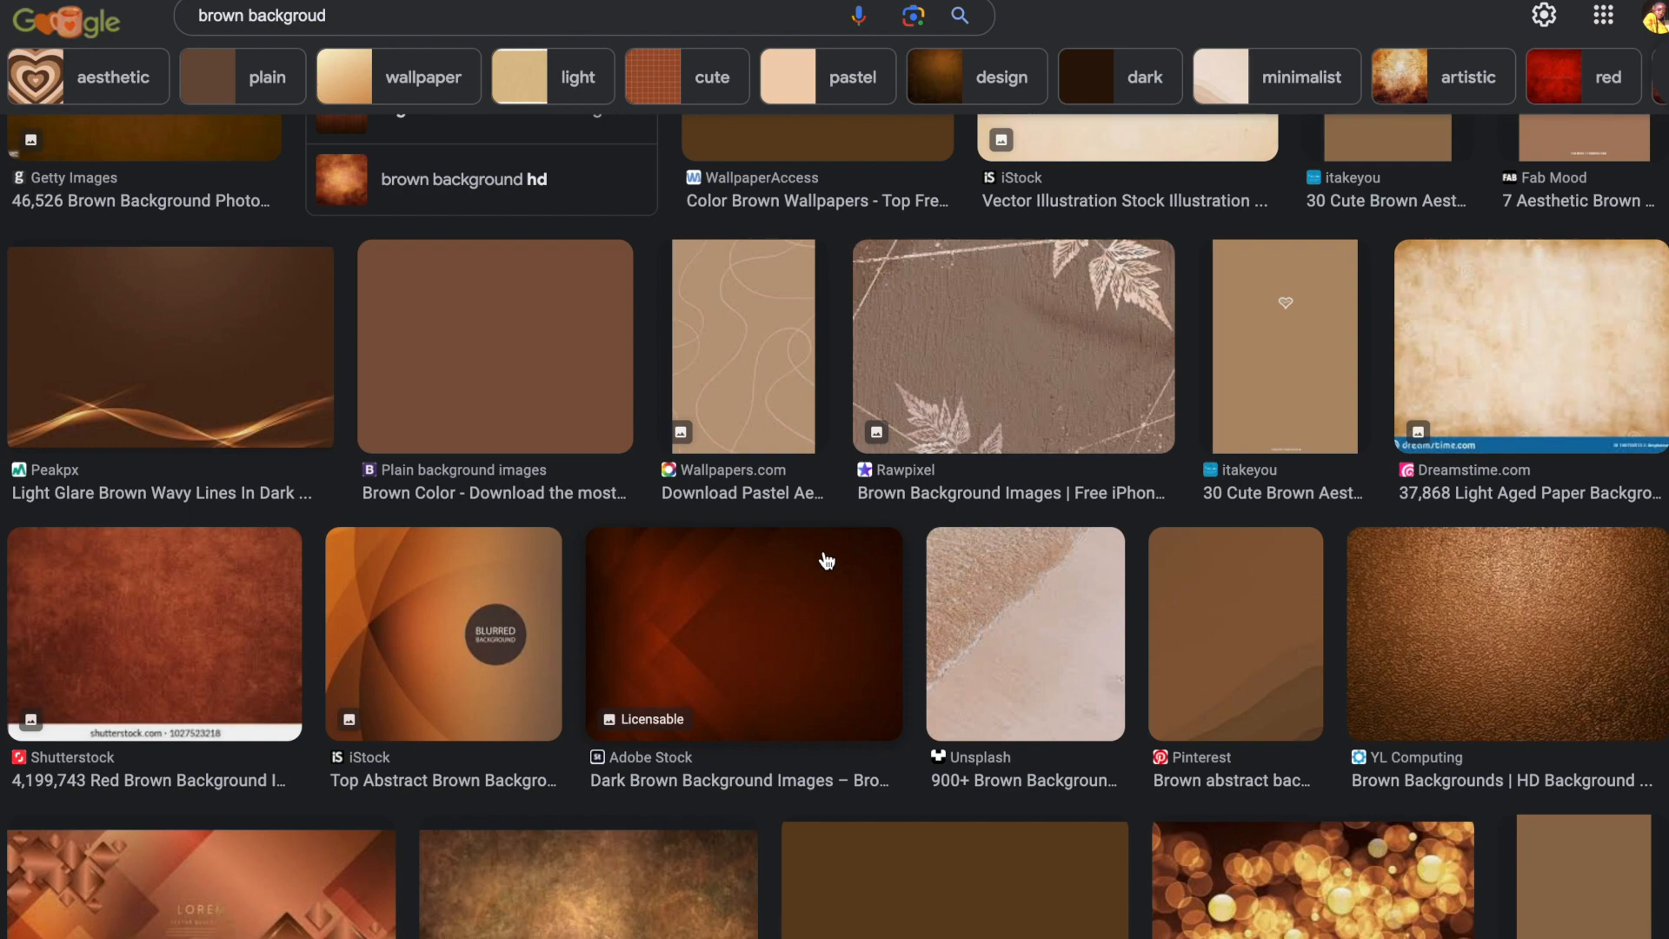
{"action": "scroll", "coordinate": [827, 560], "scroll_direction": "down", "scroll_amount": 6}
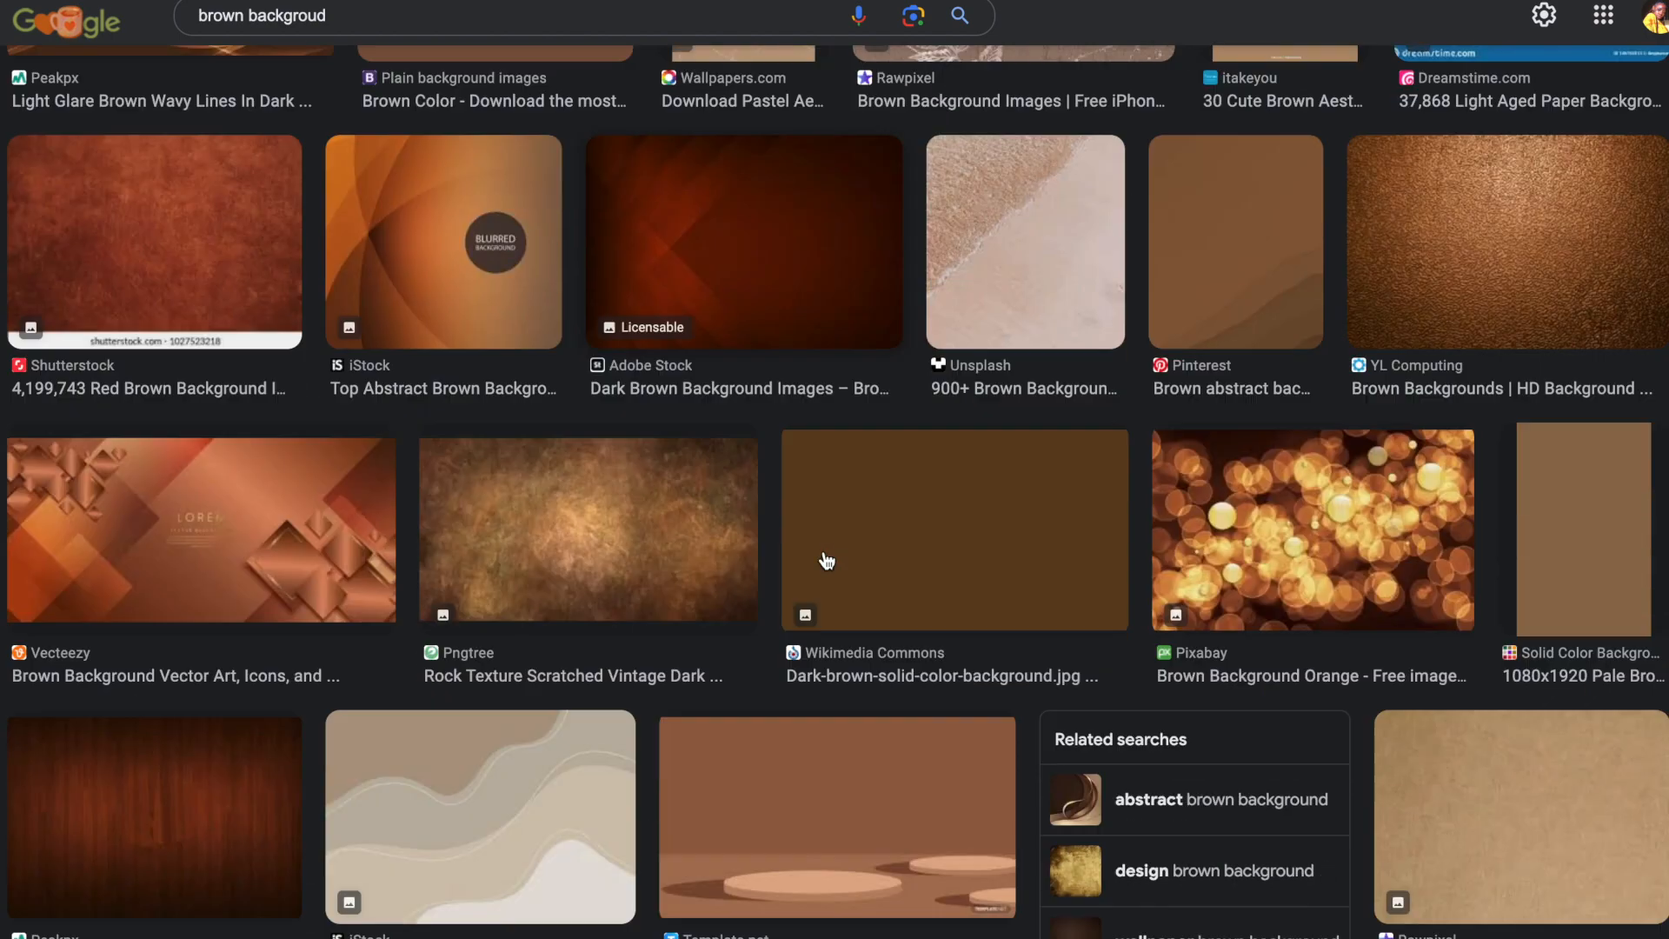
{"action": "scroll", "coordinate": [826, 561], "scroll_direction": "down", "scroll_amount": 7}
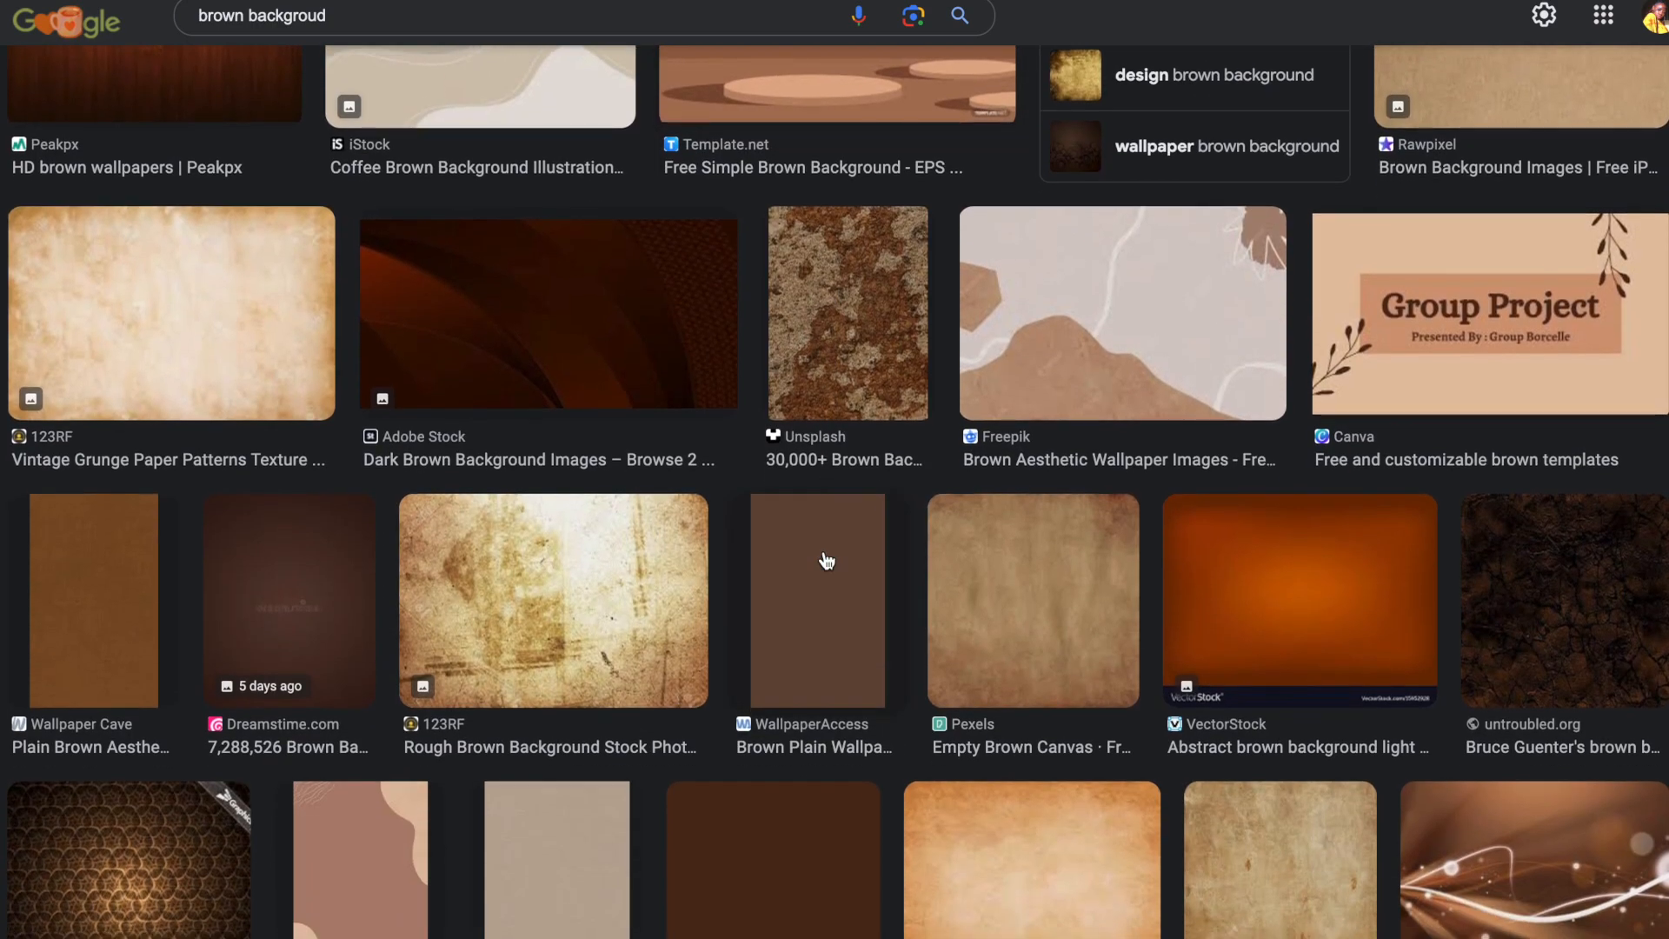
{"action": "scroll", "coordinate": [827, 561], "scroll_direction": "down", "scroll_amount": 2}
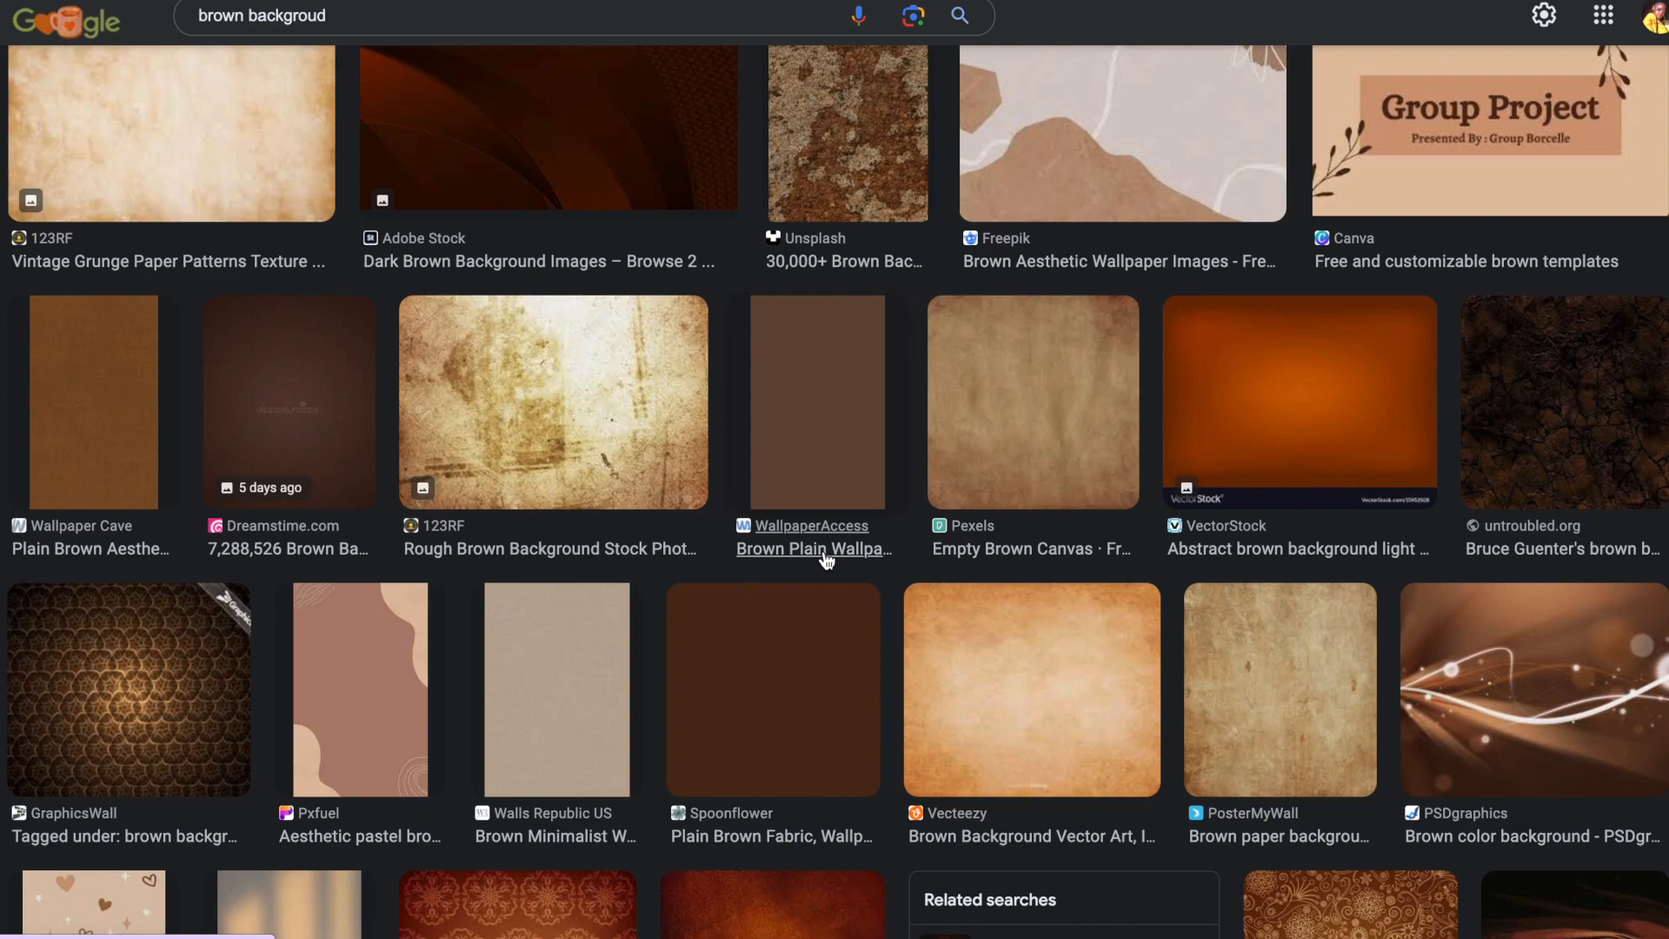
{"action": "scroll", "coordinate": [826, 561], "scroll_direction": "down", "scroll_amount": 6}
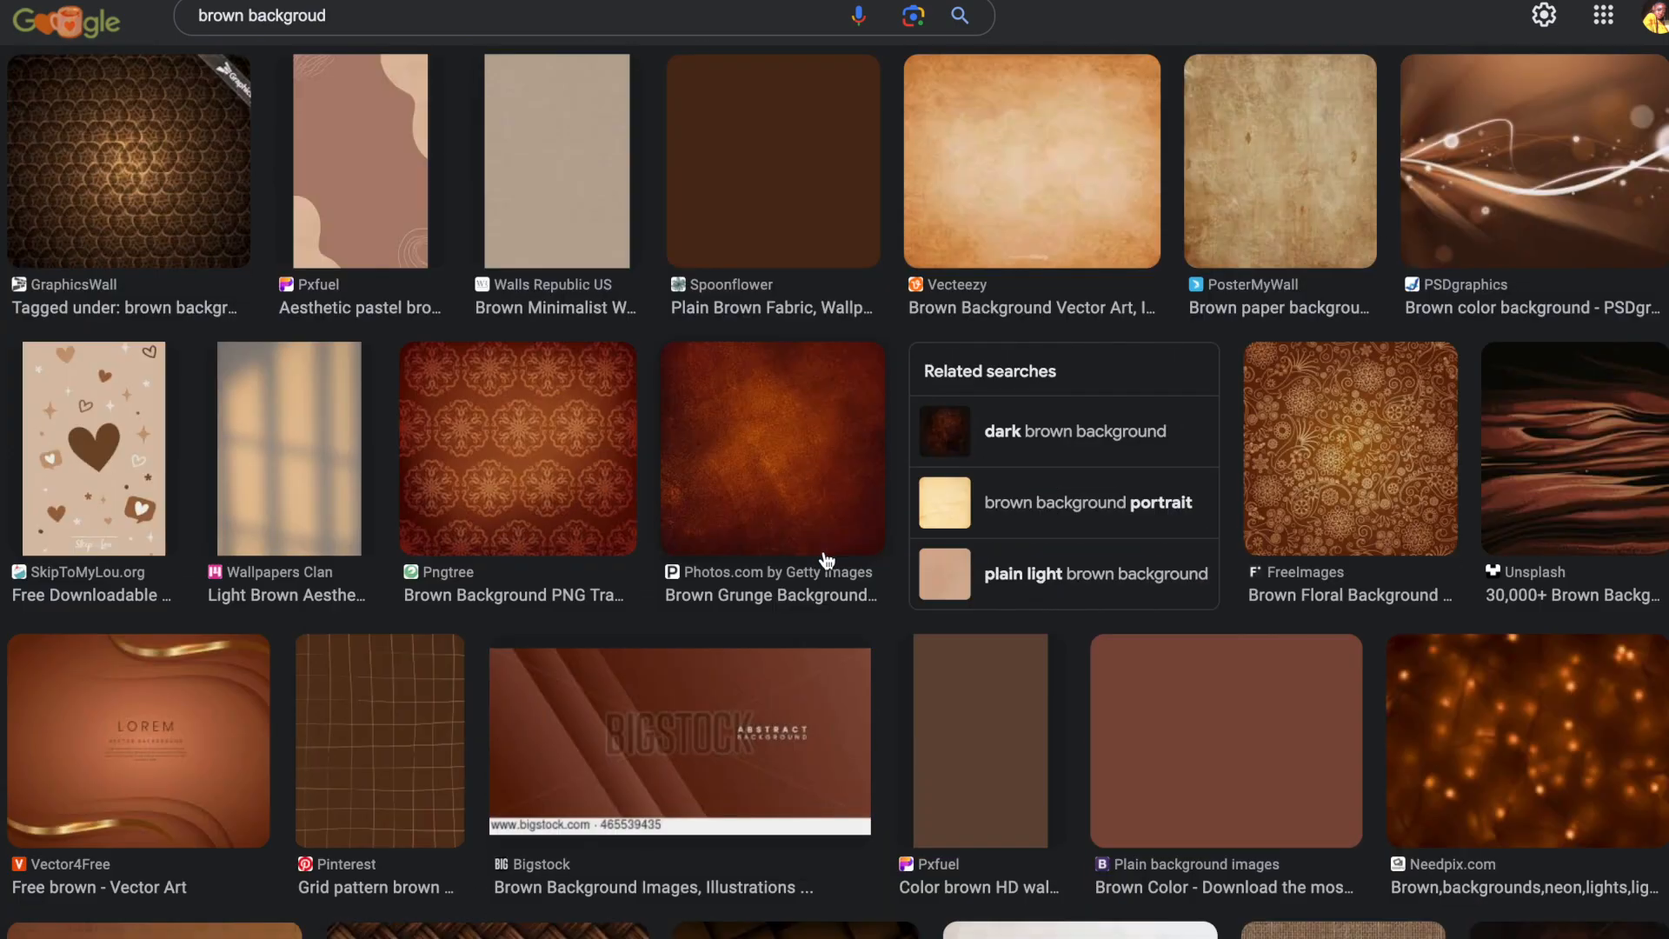
{"action": "scroll", "coordinate": [827, 561], "scroll_direction": "up", "scroll_amount": 1}
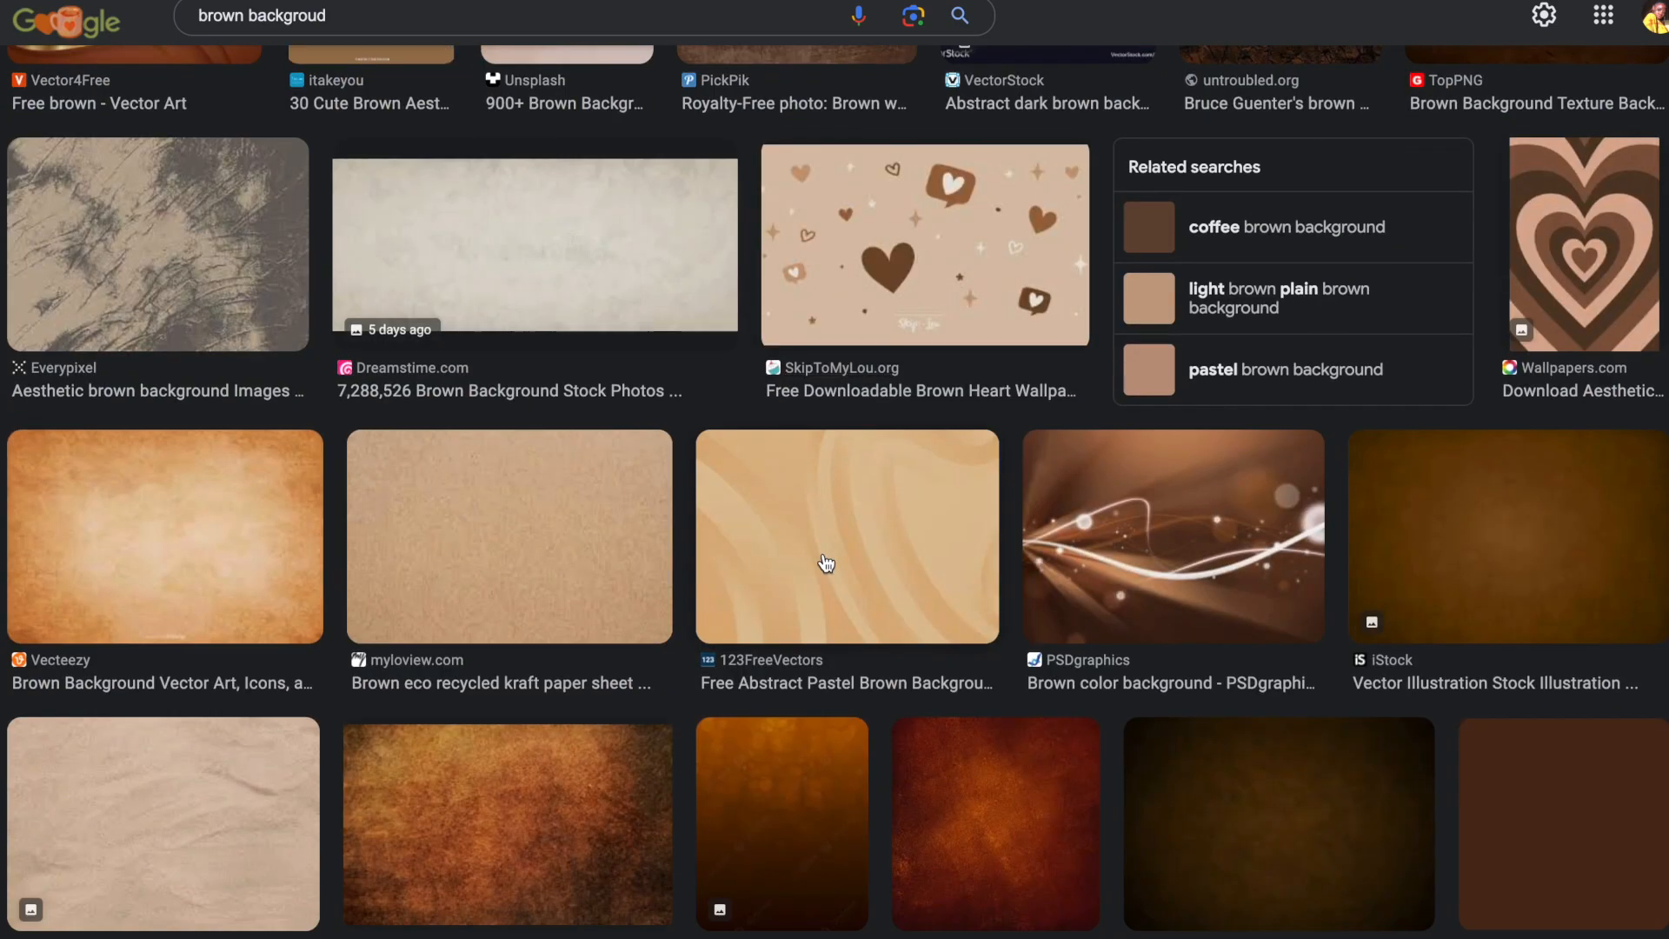
{"action": "scroll", "coordinate": [827, 563], "scroll_direction": "down", "scroll_amount": 3}
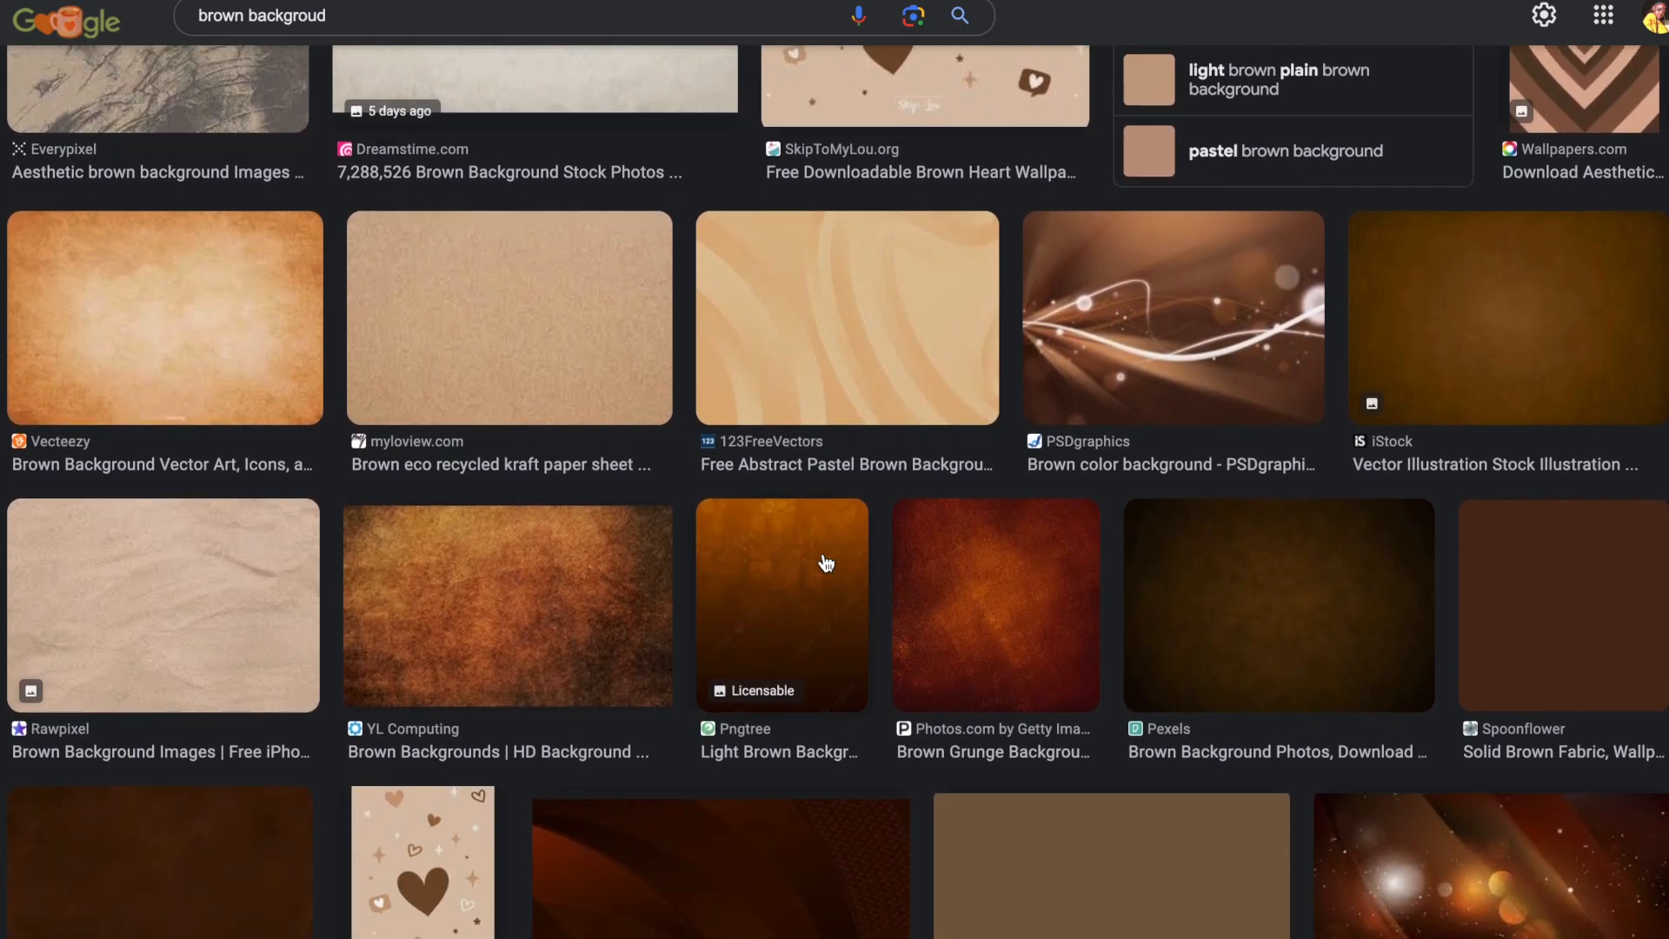
{"action": "scroll", "coordinate": [825, 563], "scroll_direction": "down", "scroll_amount": 8}
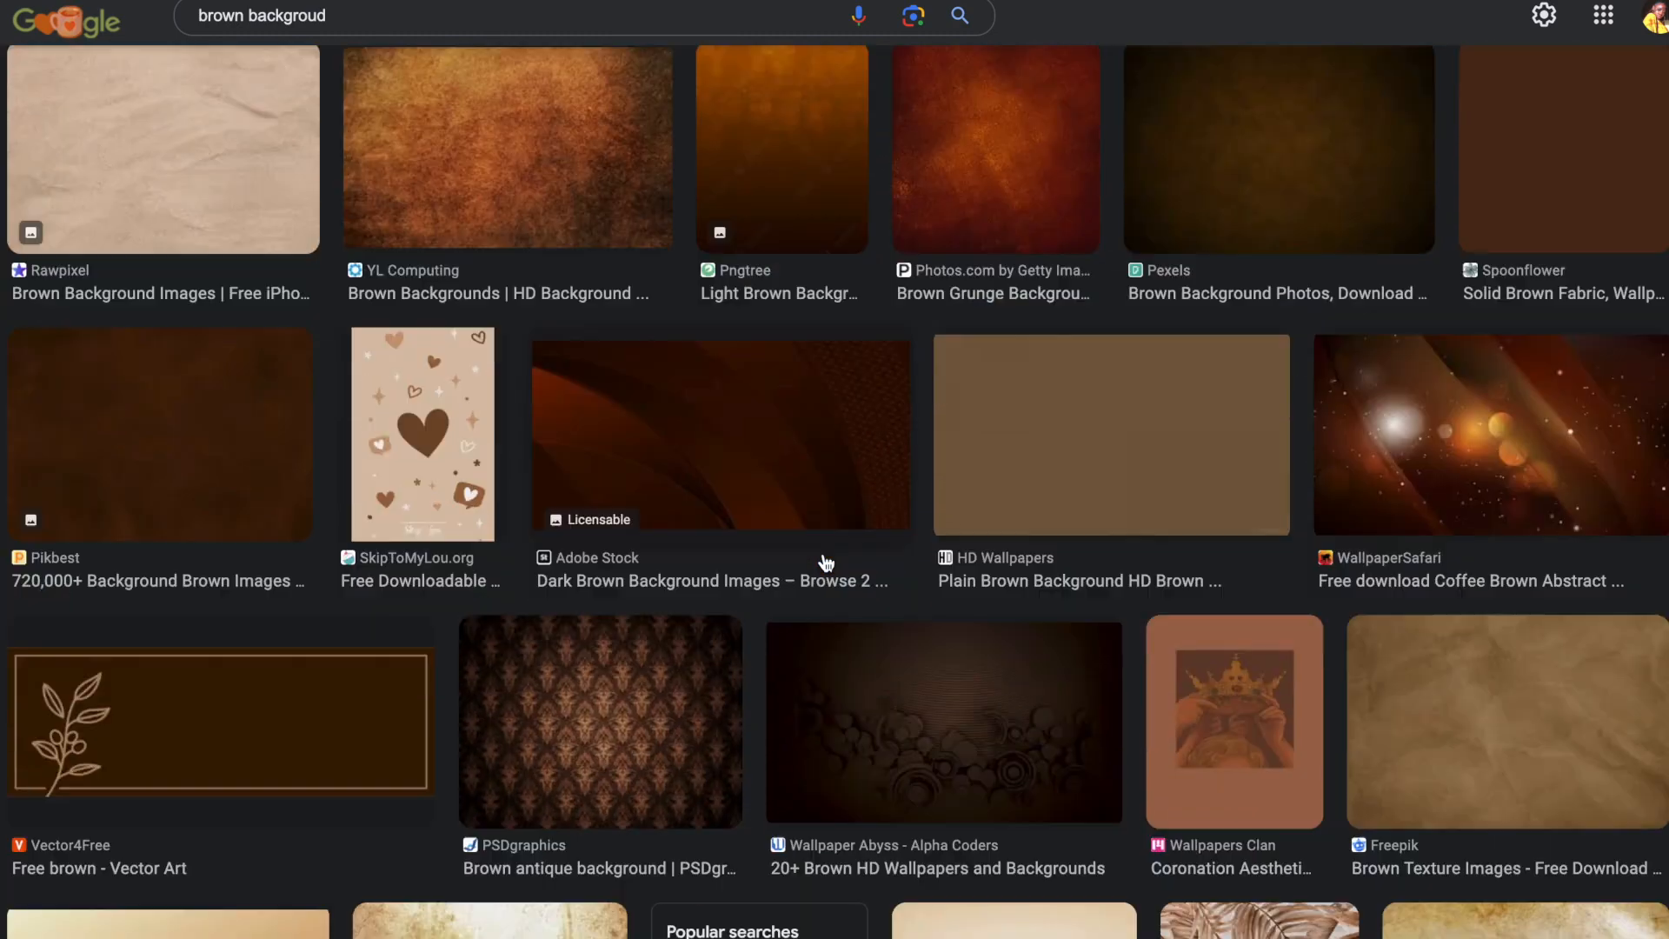
{"action": "scroll", "coordinate": [826, 563], "scroll_direction": "down", "scroll_amount": 12}
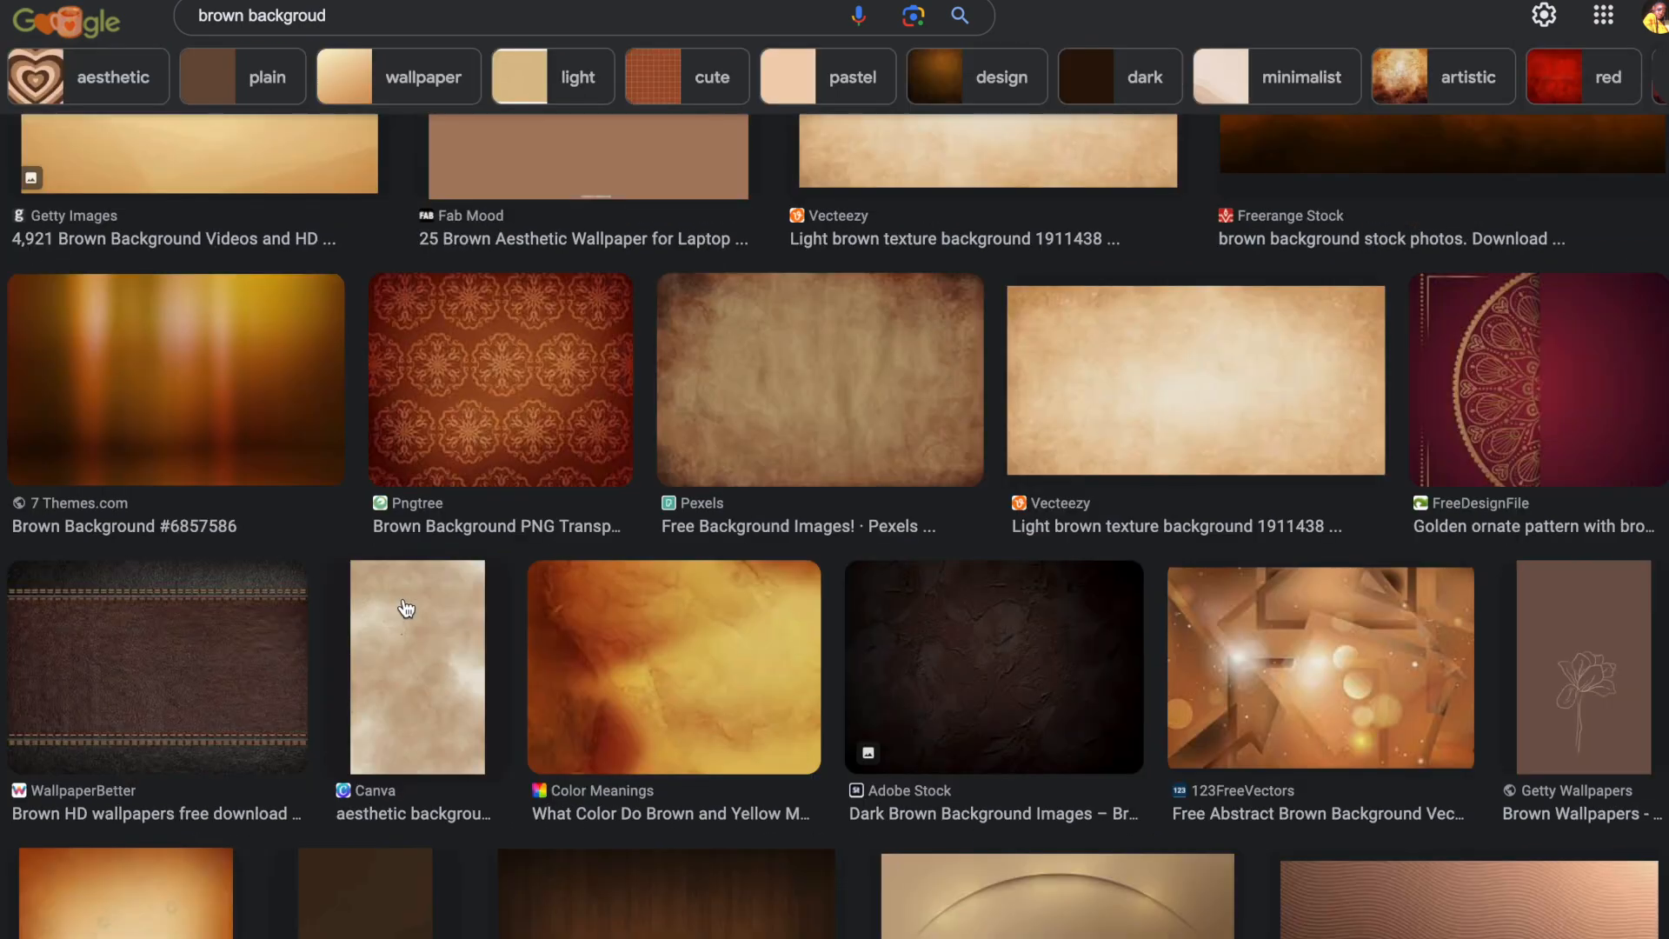
Open the cloudy light-brown Canva background and capture a screenshot of just its preview image.
{"action": "left_click", "coordinate": [406, 607]}
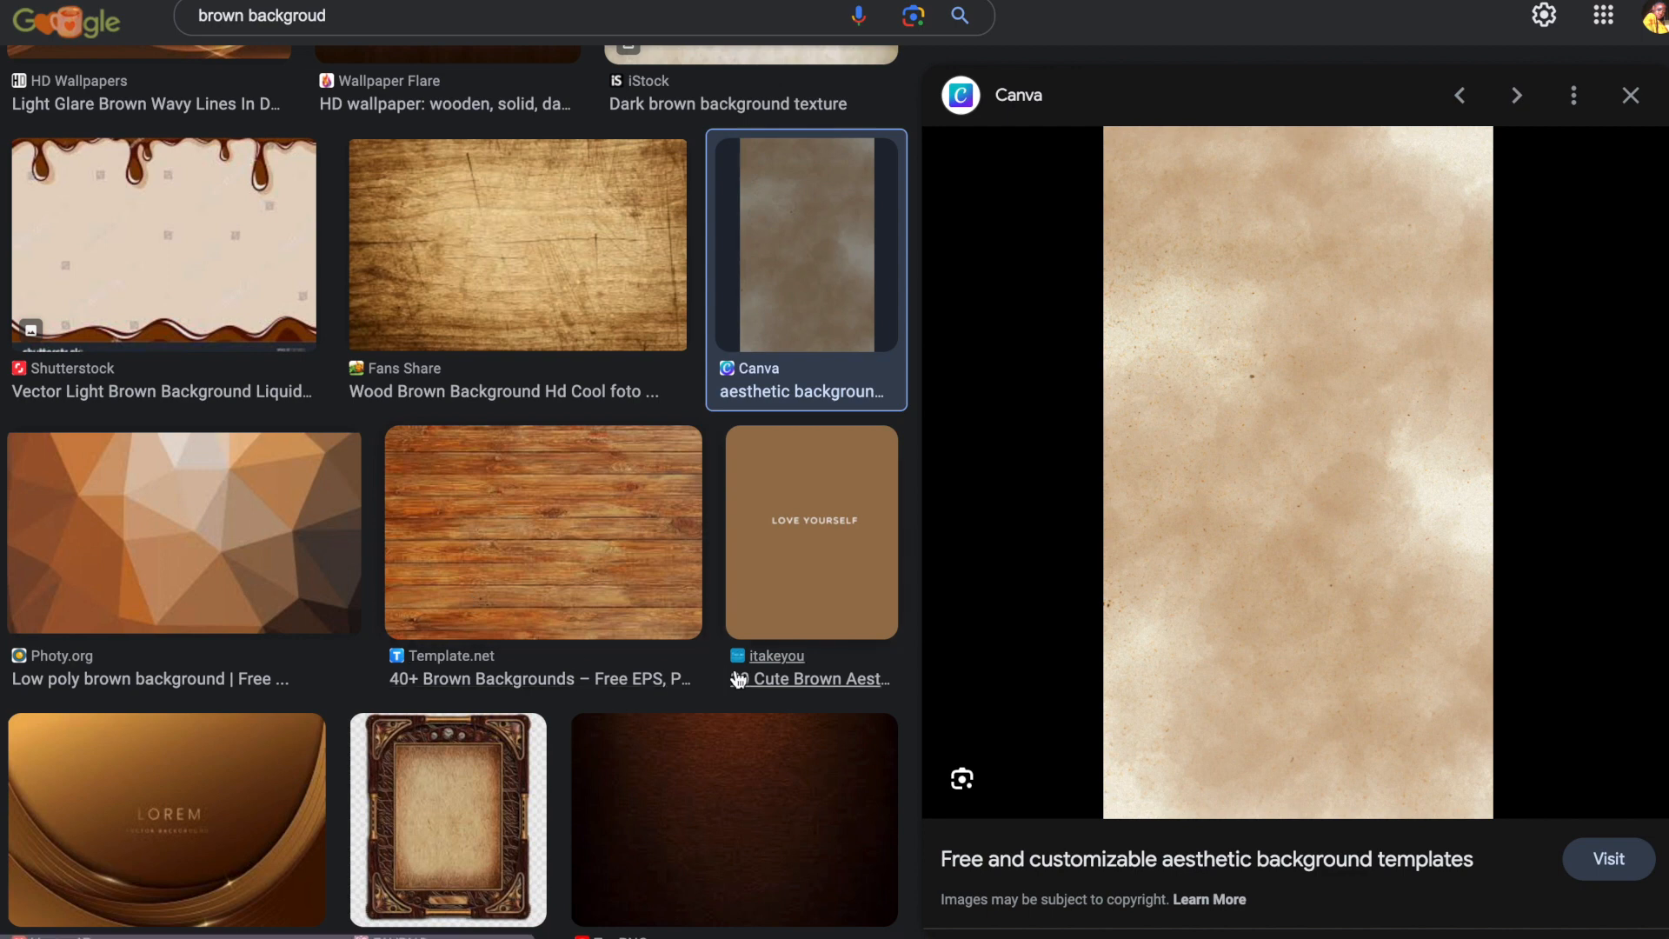
{"action": "key", "text": "super+shift+4"}
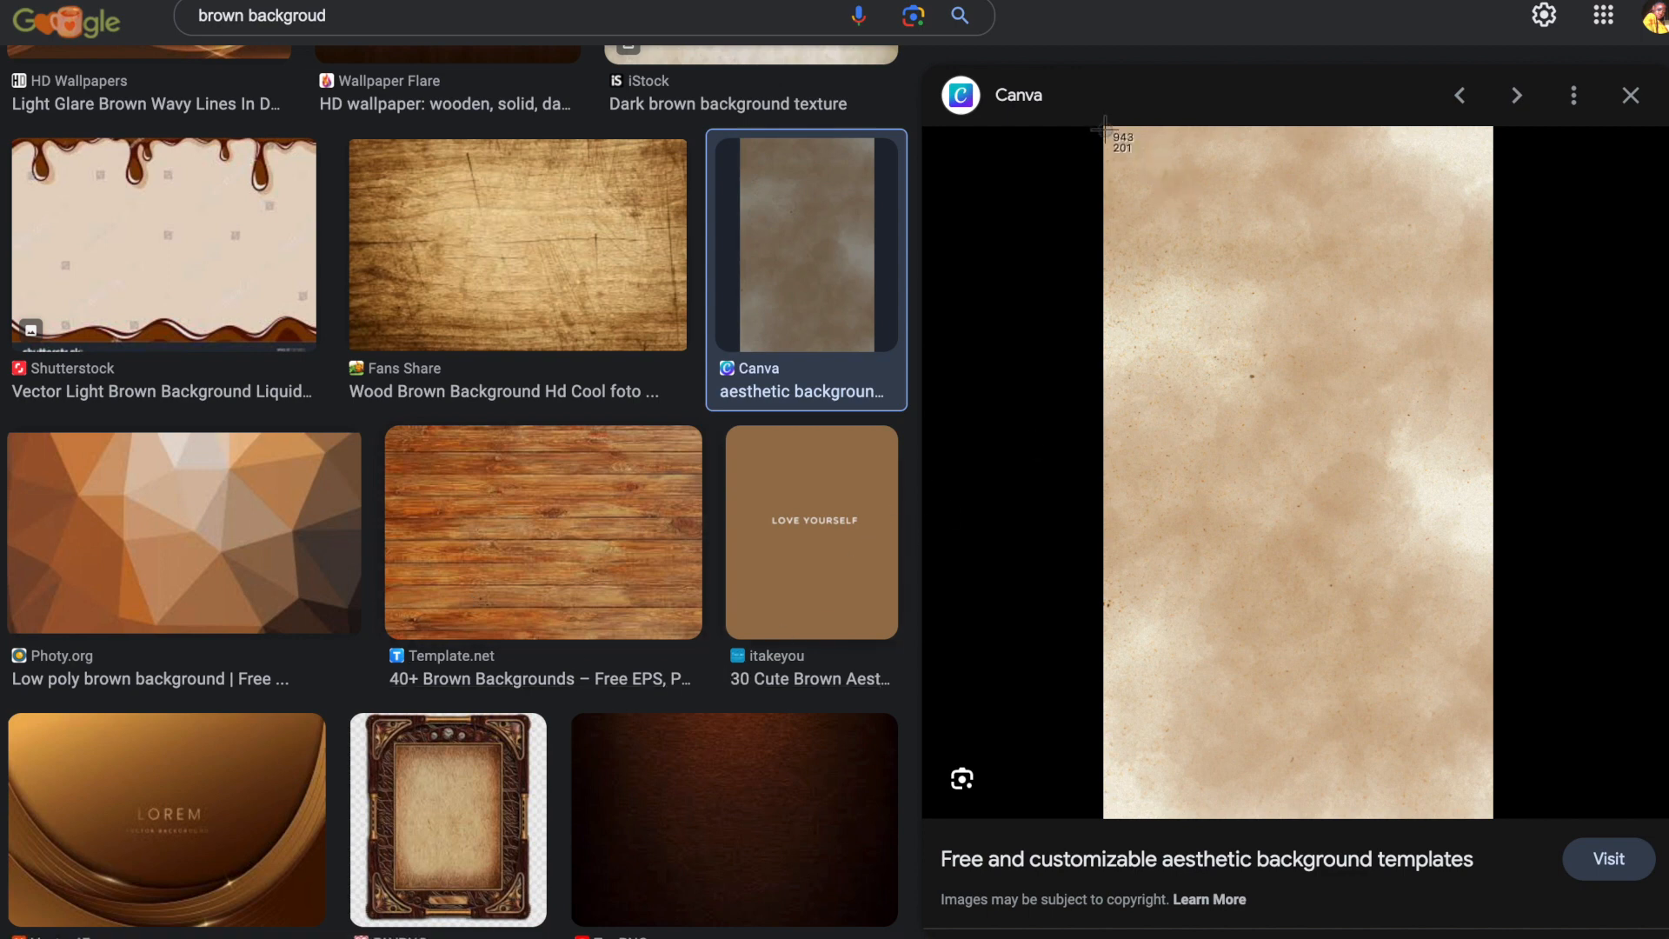
{"action": "left_click_drag", "start_coordinate": [1106, 132], "coordinate": [1493, 818]}
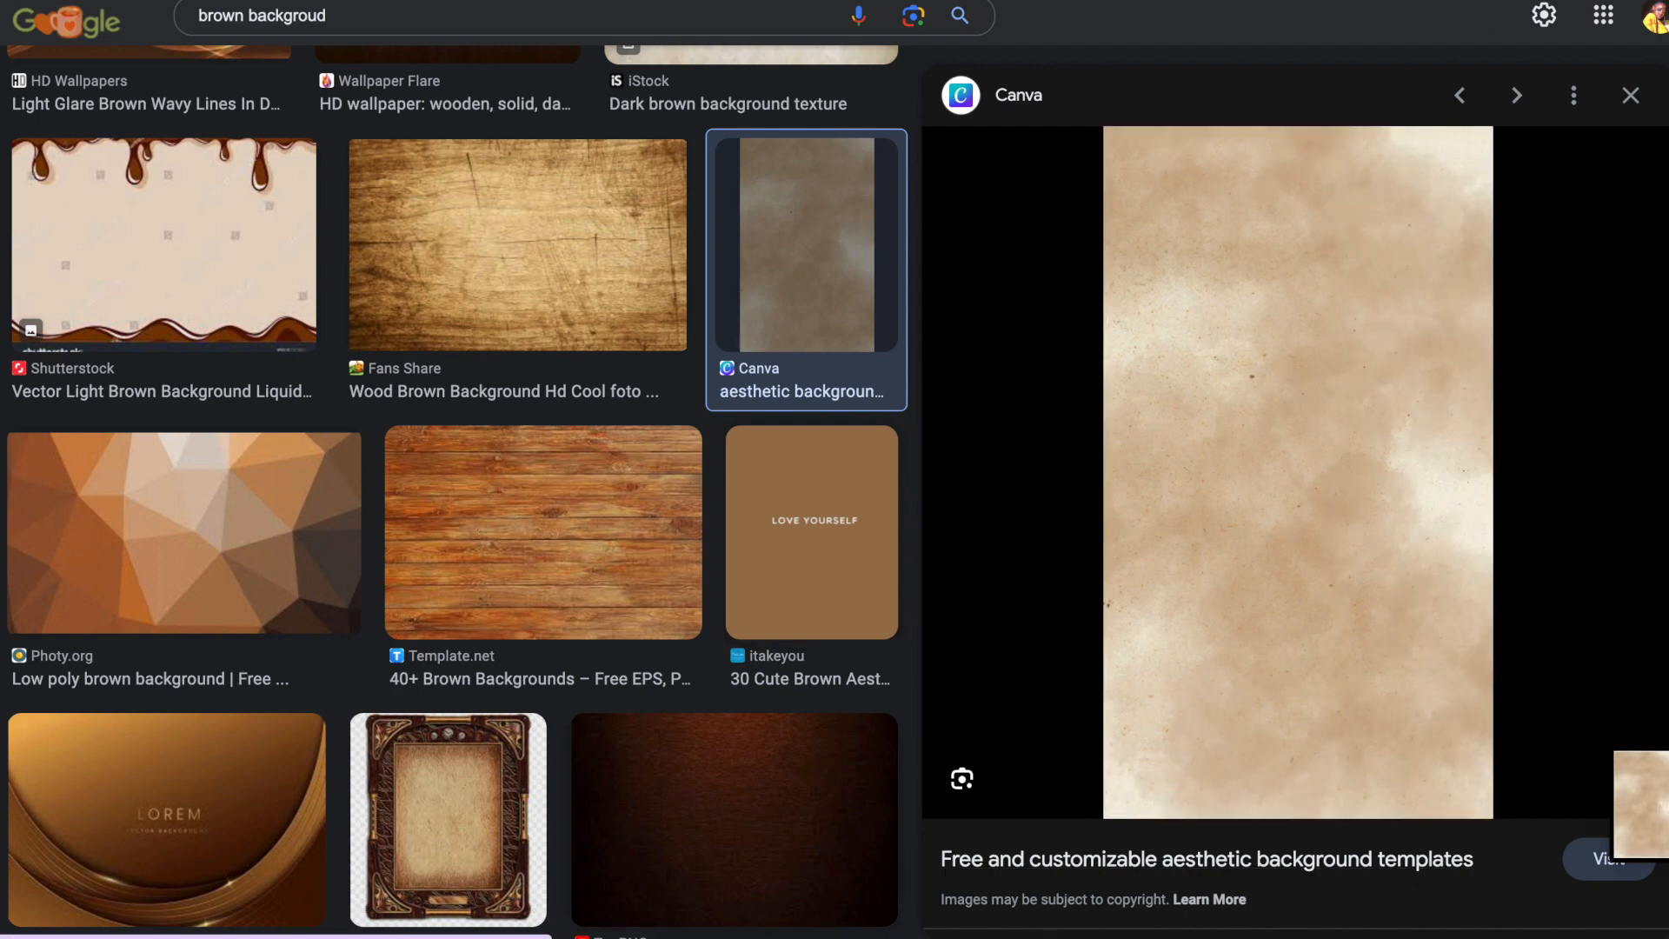
Switch to Keynote and delete the blue-and-magenta gradient rectangle covering the safe area.
{"action": "mouse_move", "coordinate": [965, 934]}
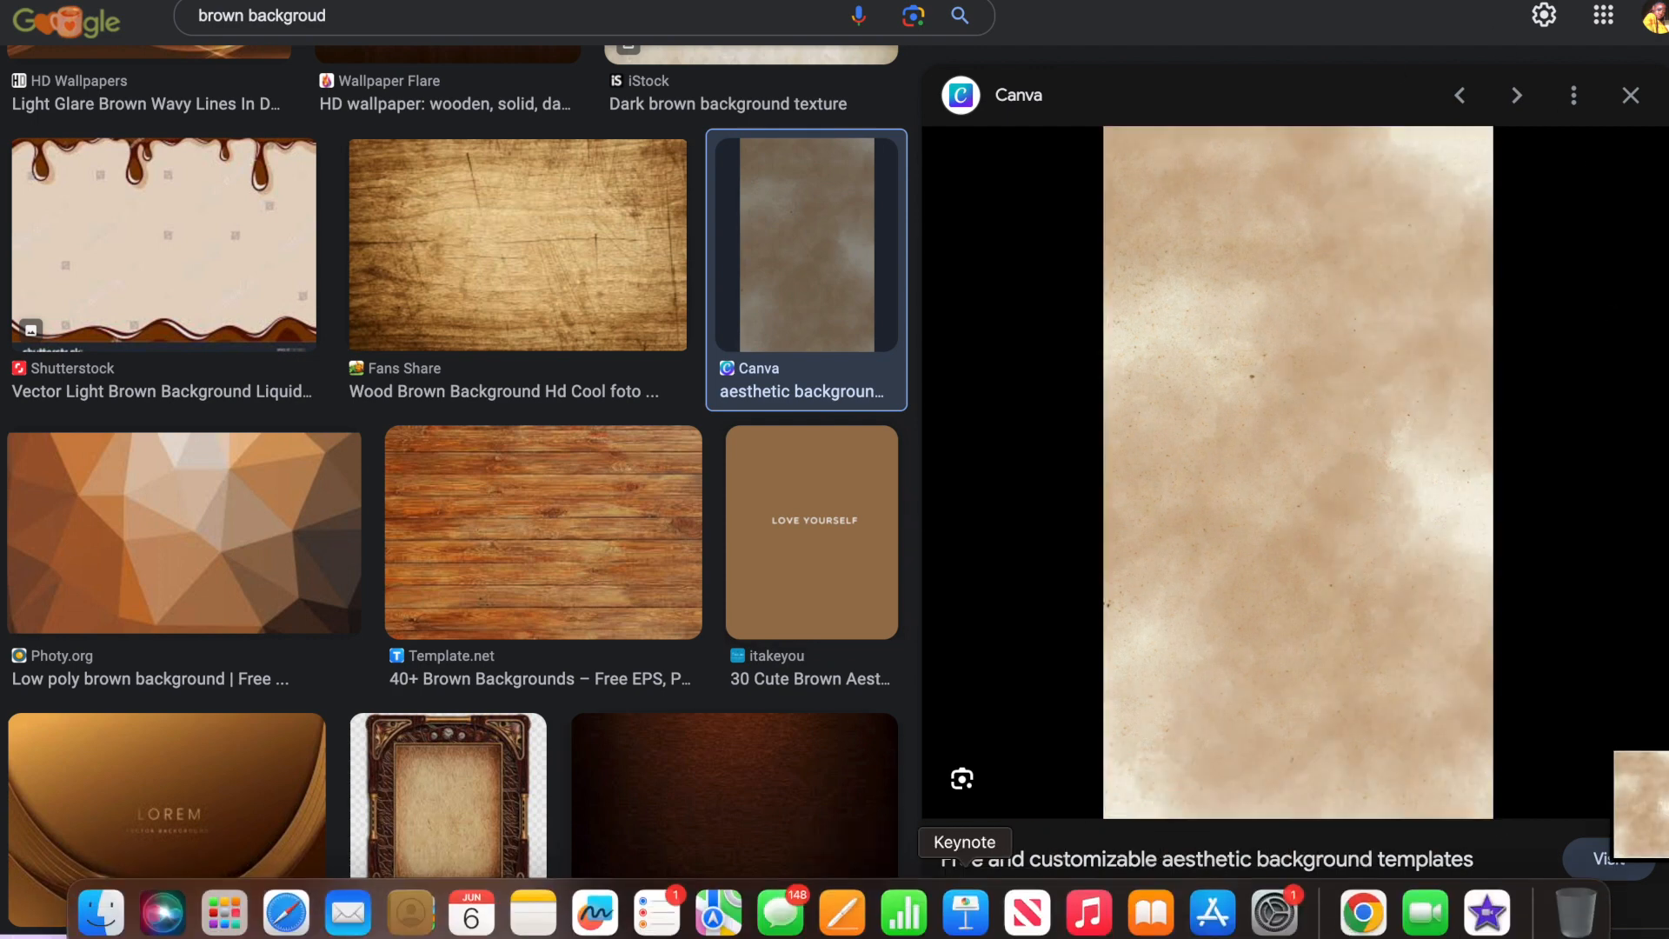
{"action": "left_click", "coordinate": [973, 914]}
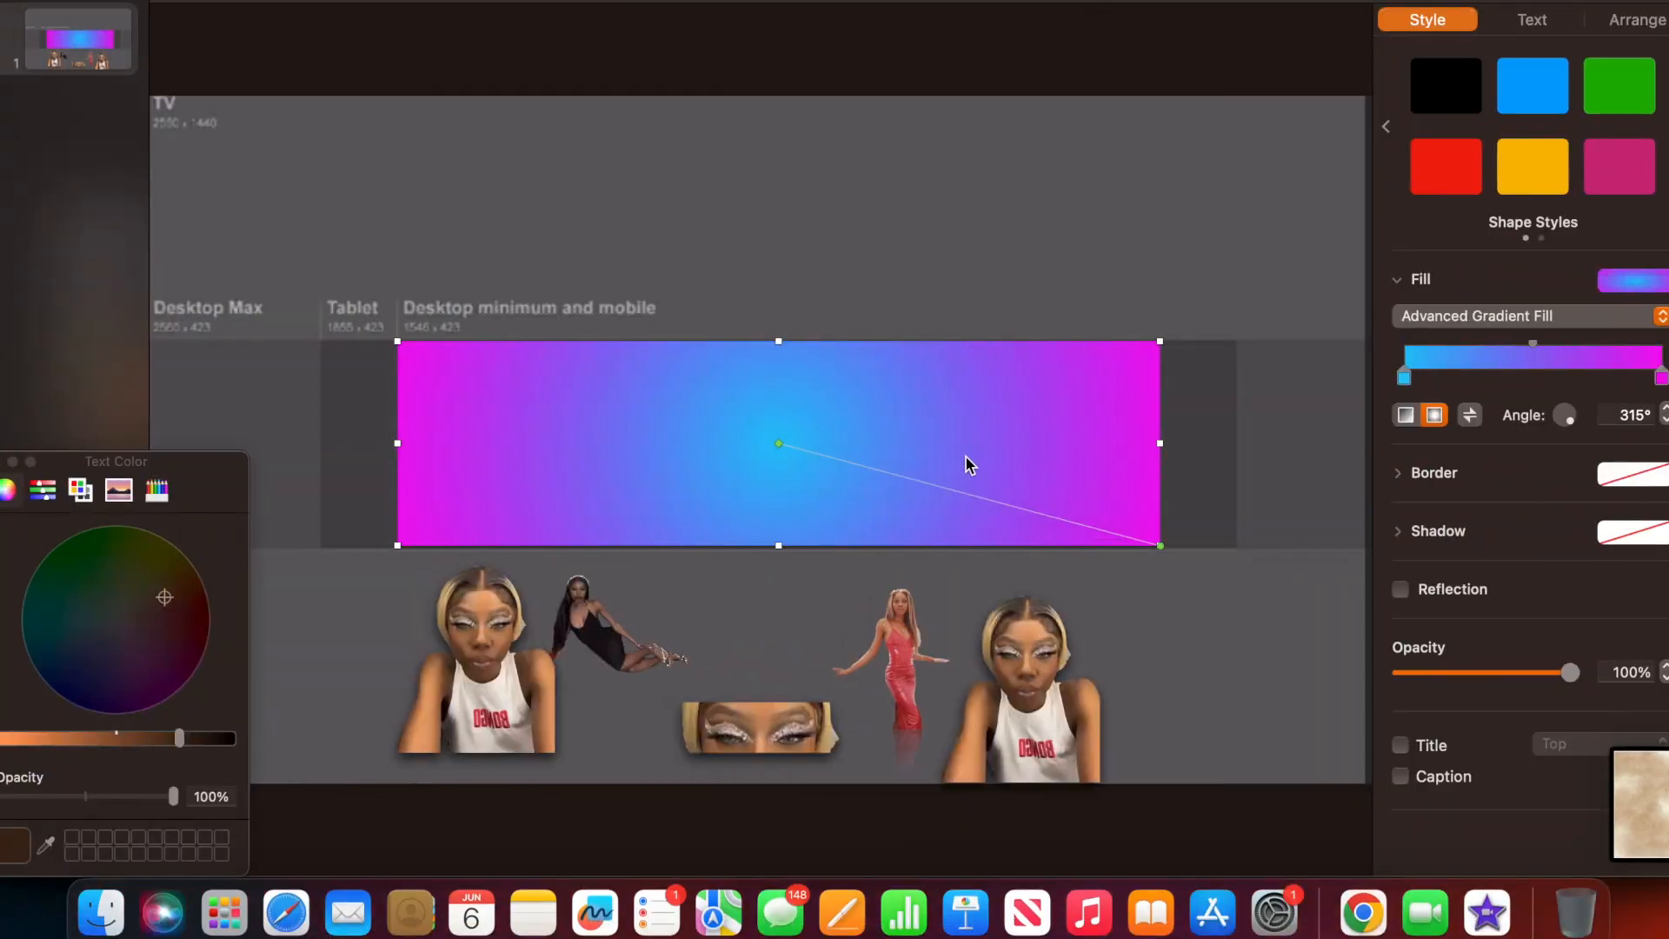
{"action": "key", "text": "BackSpace"}
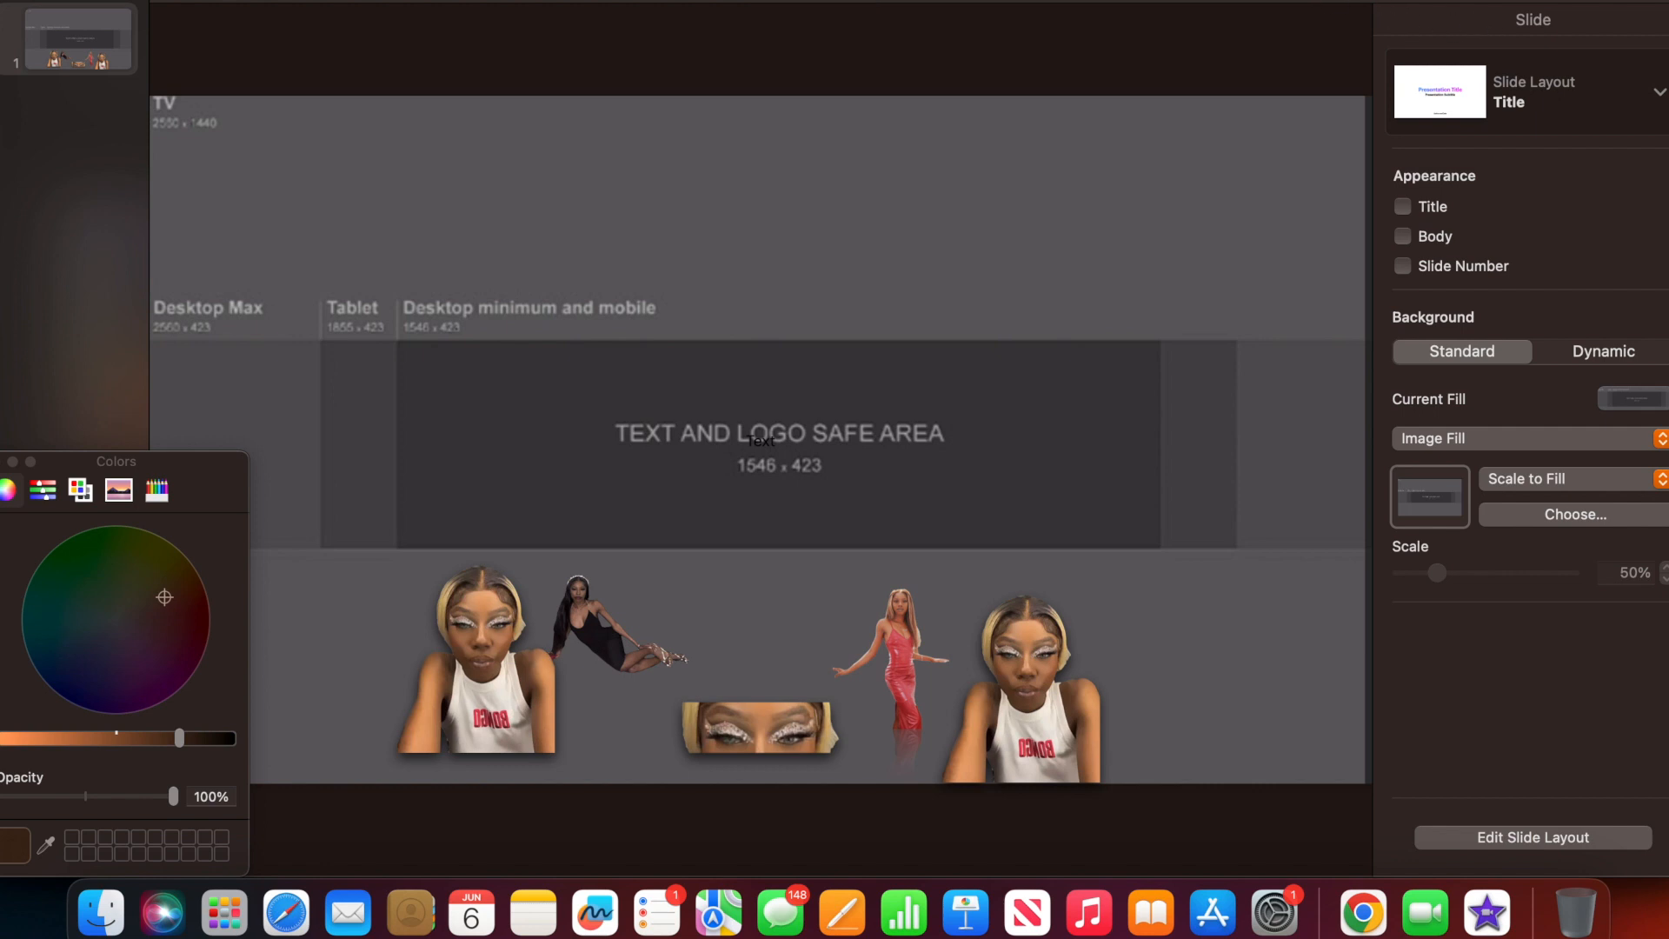
Insert a square shape and stretch it to cover the whole 1546 x 423 text and logo safe area.
{"action": "left_click", "coordinate": [904, 4]}
{"action": "left_click", "coordinate": [926, 153]}
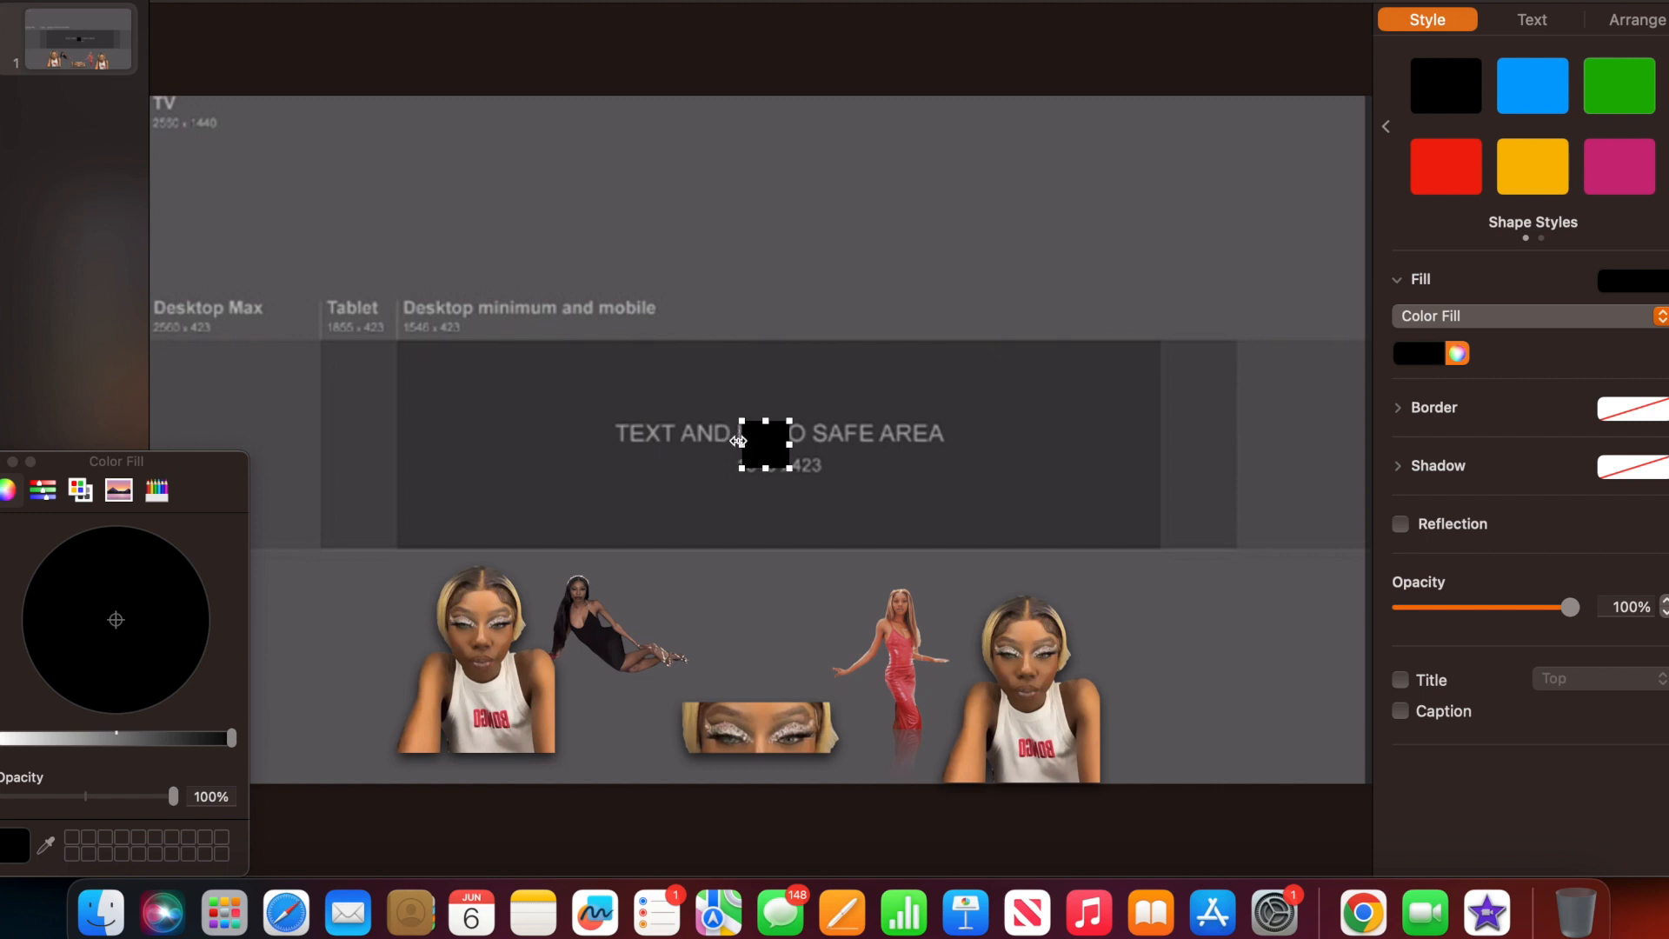
{"action": "left_click_drag", "start_coordinate": [742, 445], "coordinate": [397, 448]}
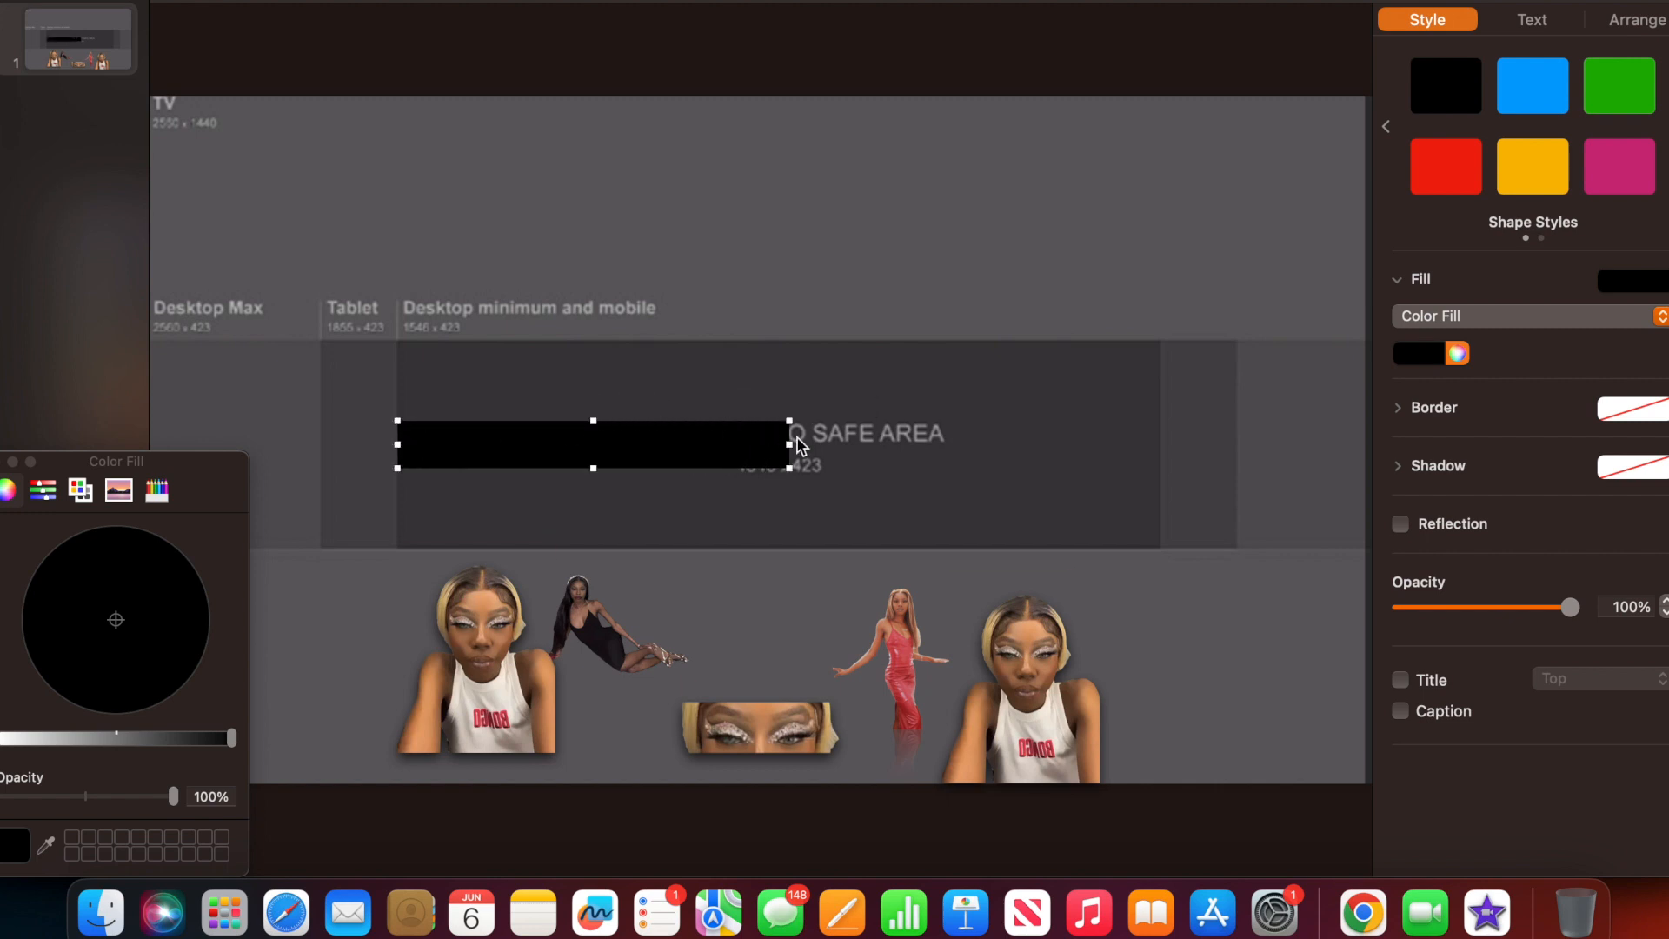
{"action": "left_click_drag", "start_coordinate": [789, 443], "coordinate": [1162, 455]}
{"action": "left_click_drag", "start_coordinate": [779, 420], "coordinate": [779, 343]}
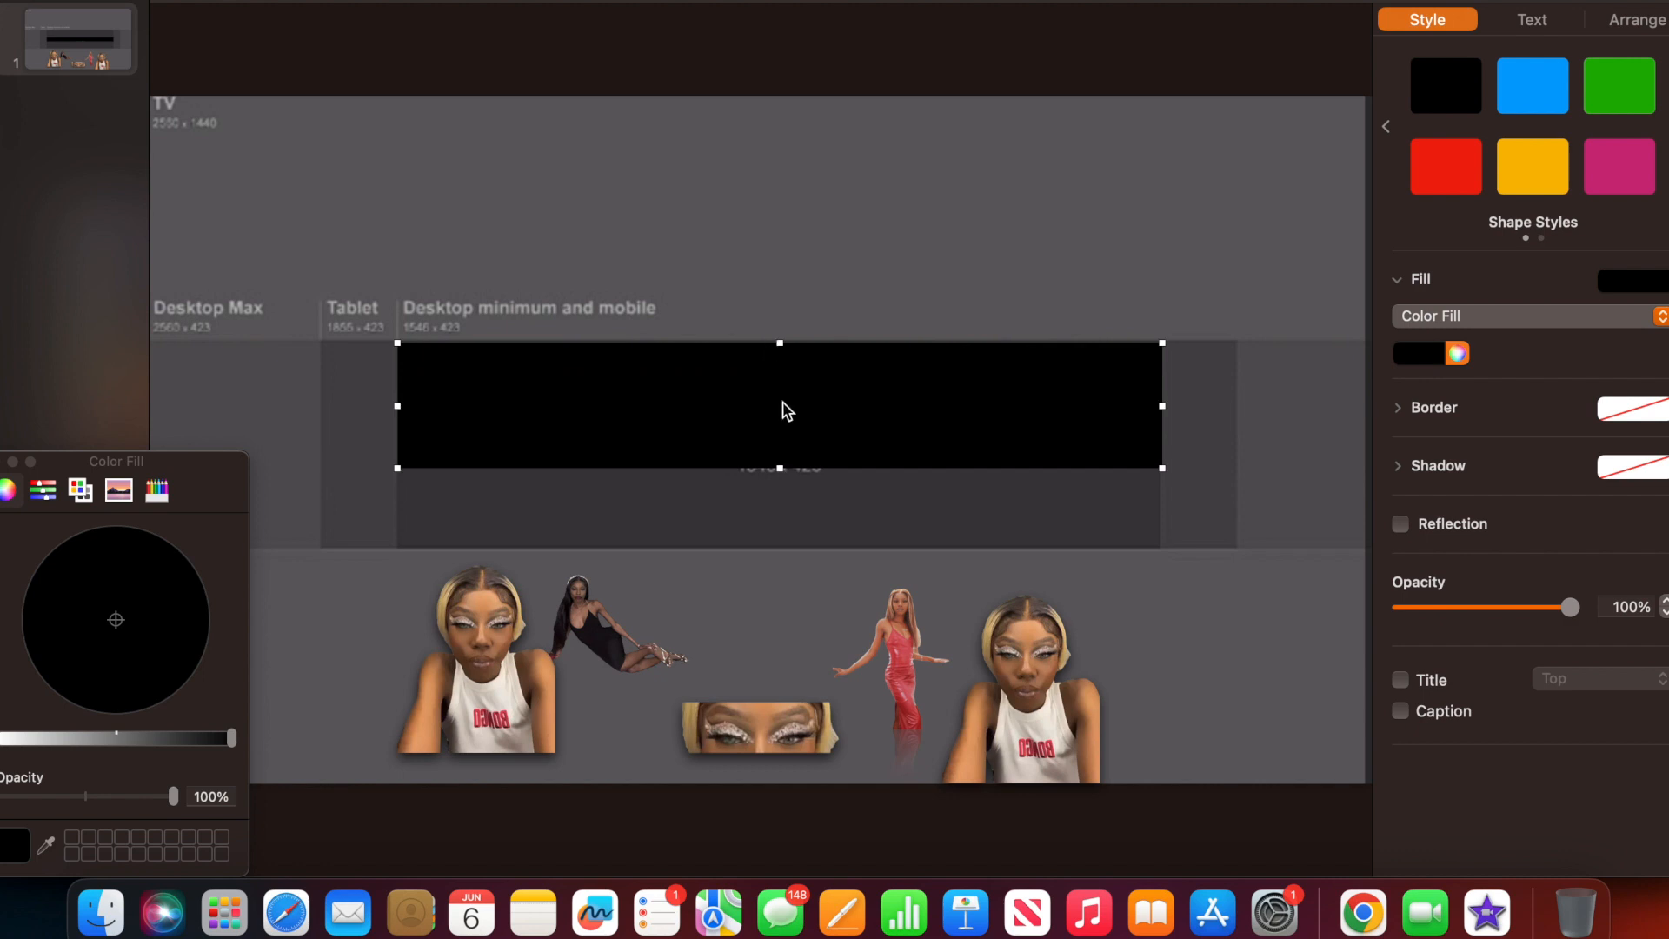
{"action": "left_click_drag", "start_coordinate": [777, 465], "coordinate": [782, 545]}
{"action": "left_click", "coordinate": [752, 637]}
Change the black rectangle to an image fill using the light-brown texture screenshot from the recent files.
{"action": "left_click", "coordinate": [861, 423]}
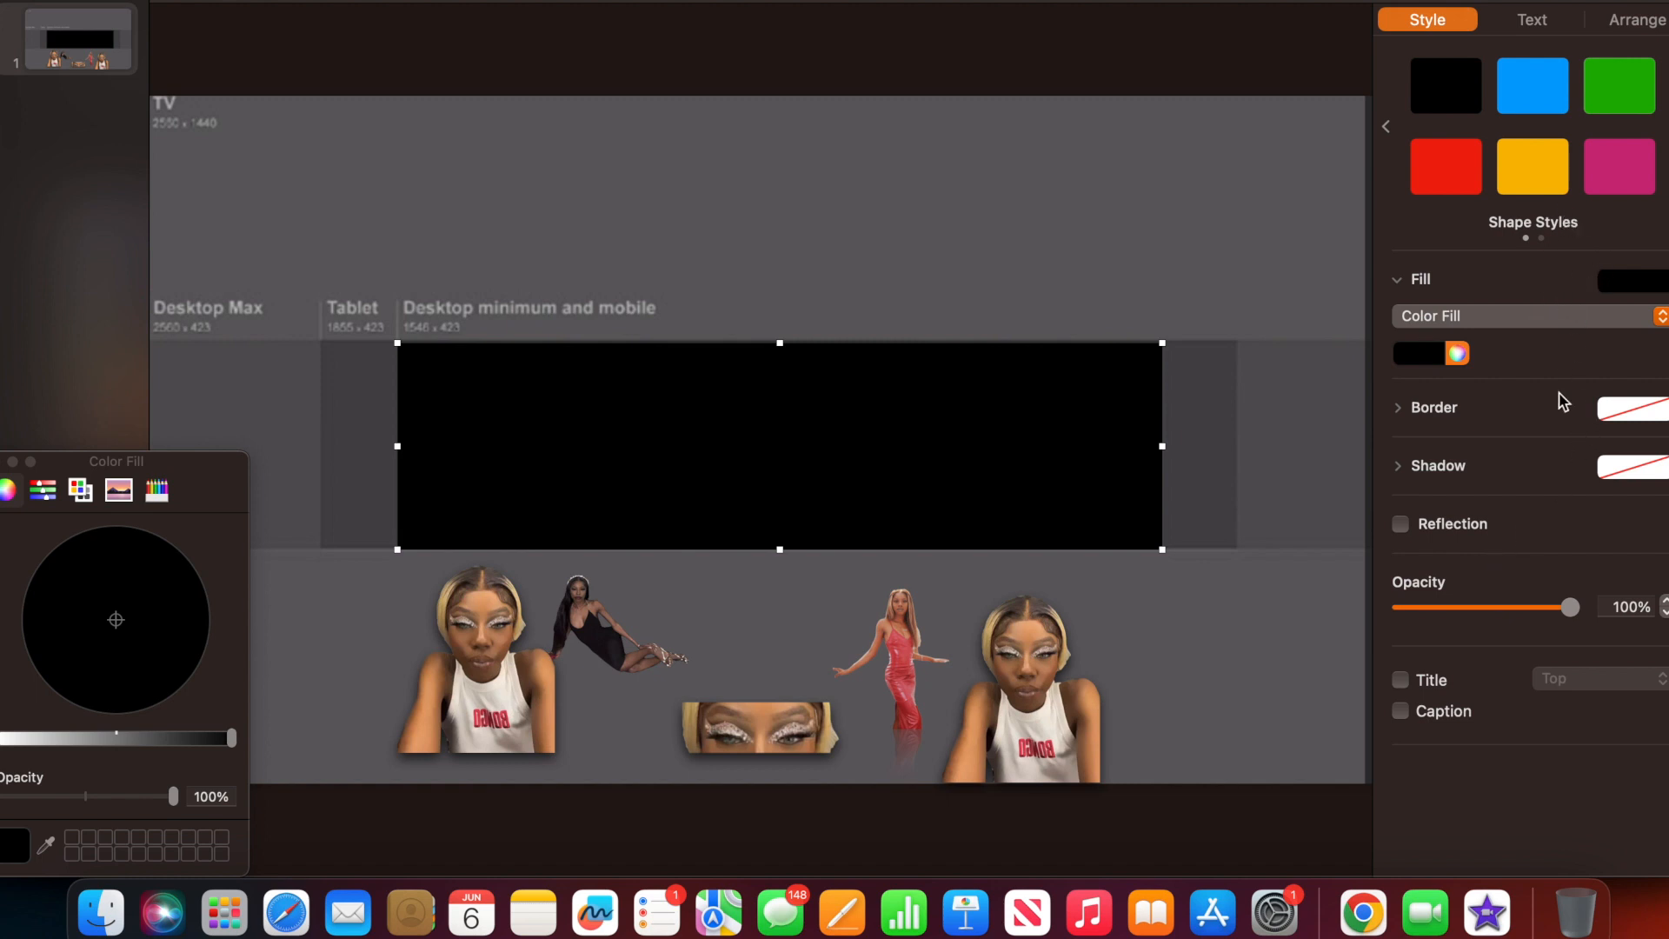
{"action": "left_click", "coordinate": [1645, 316]}
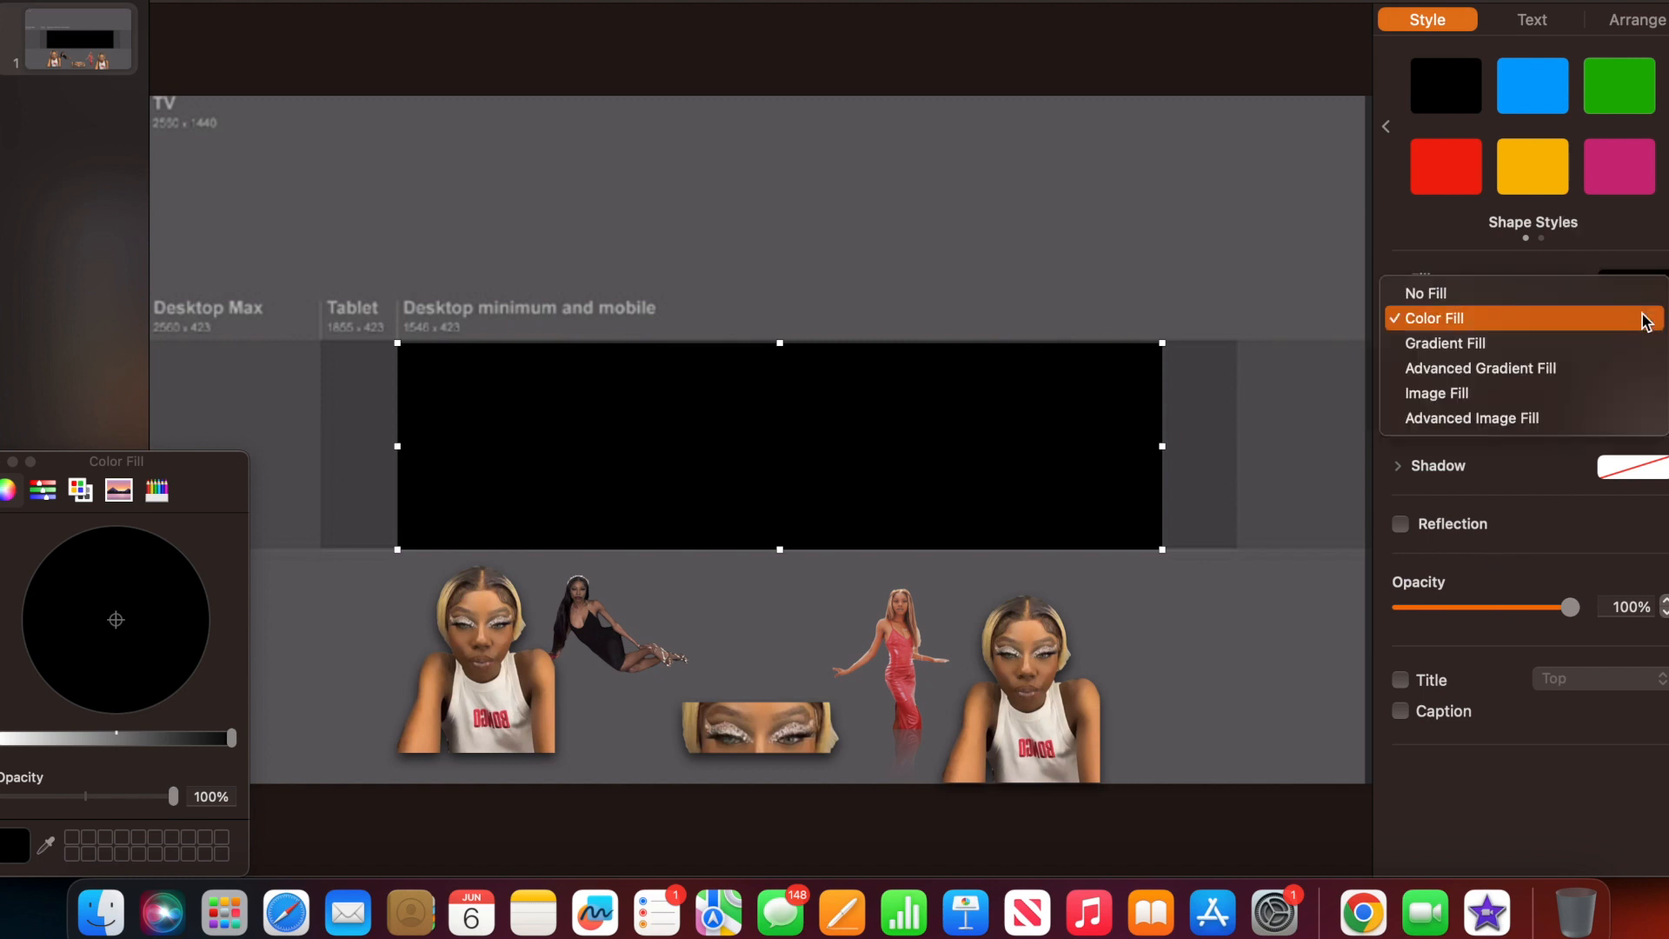
{"action": "left_click", "coordinate": [1515, 393]}
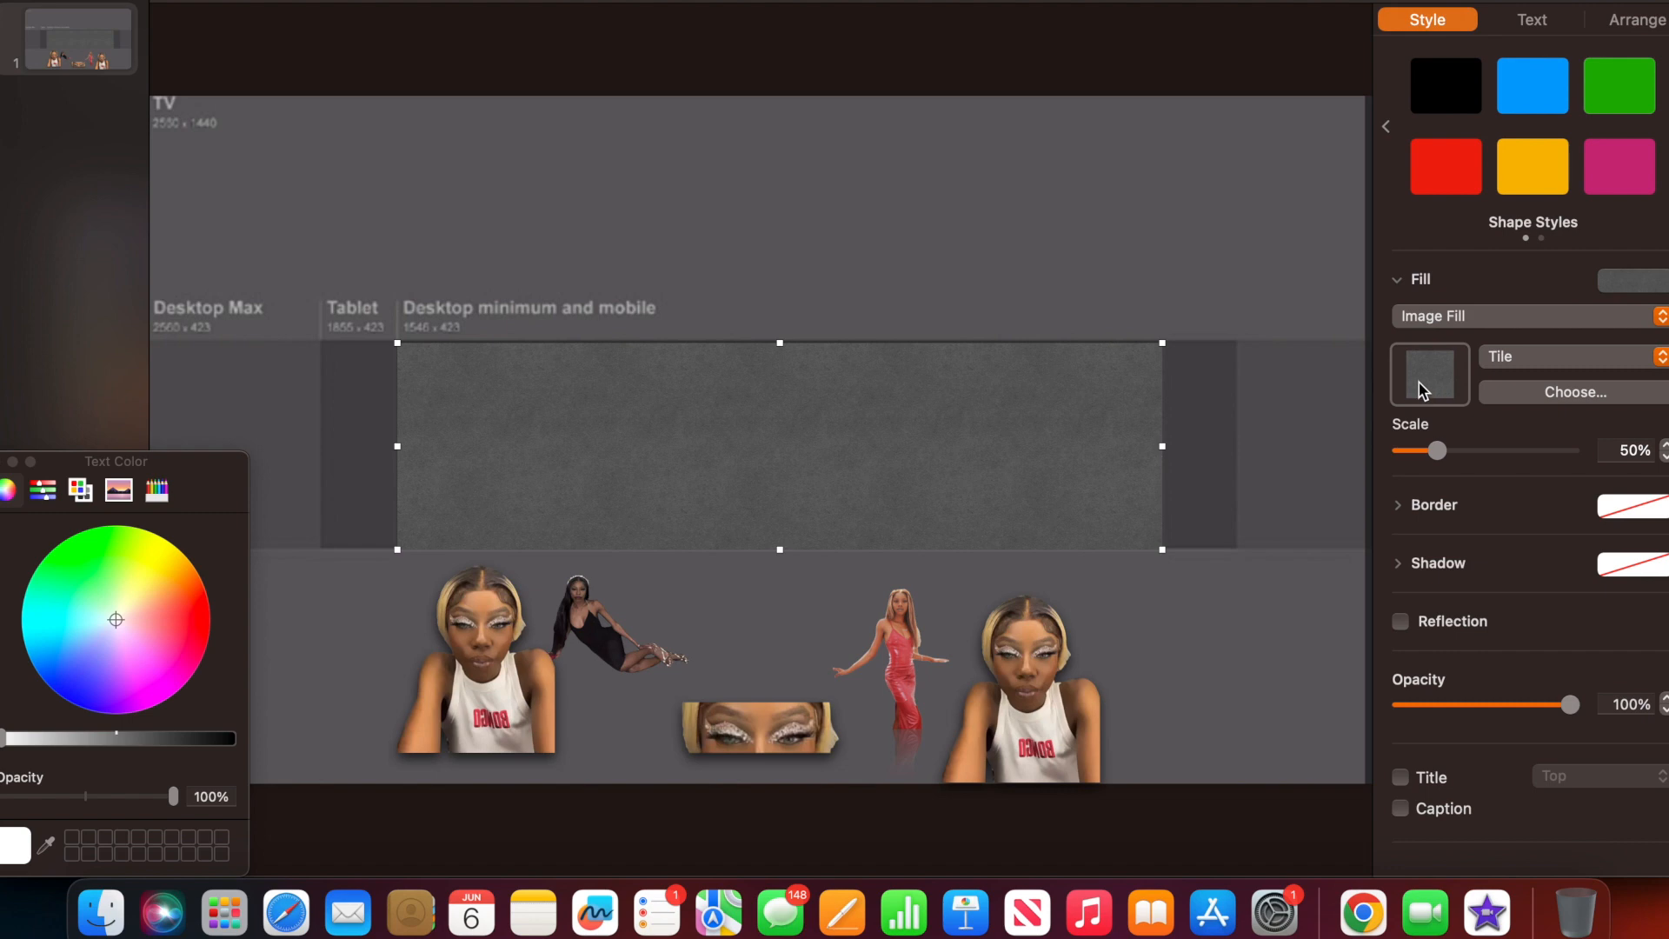
{"action": "left_click", "coordinate": [1553, 396]}
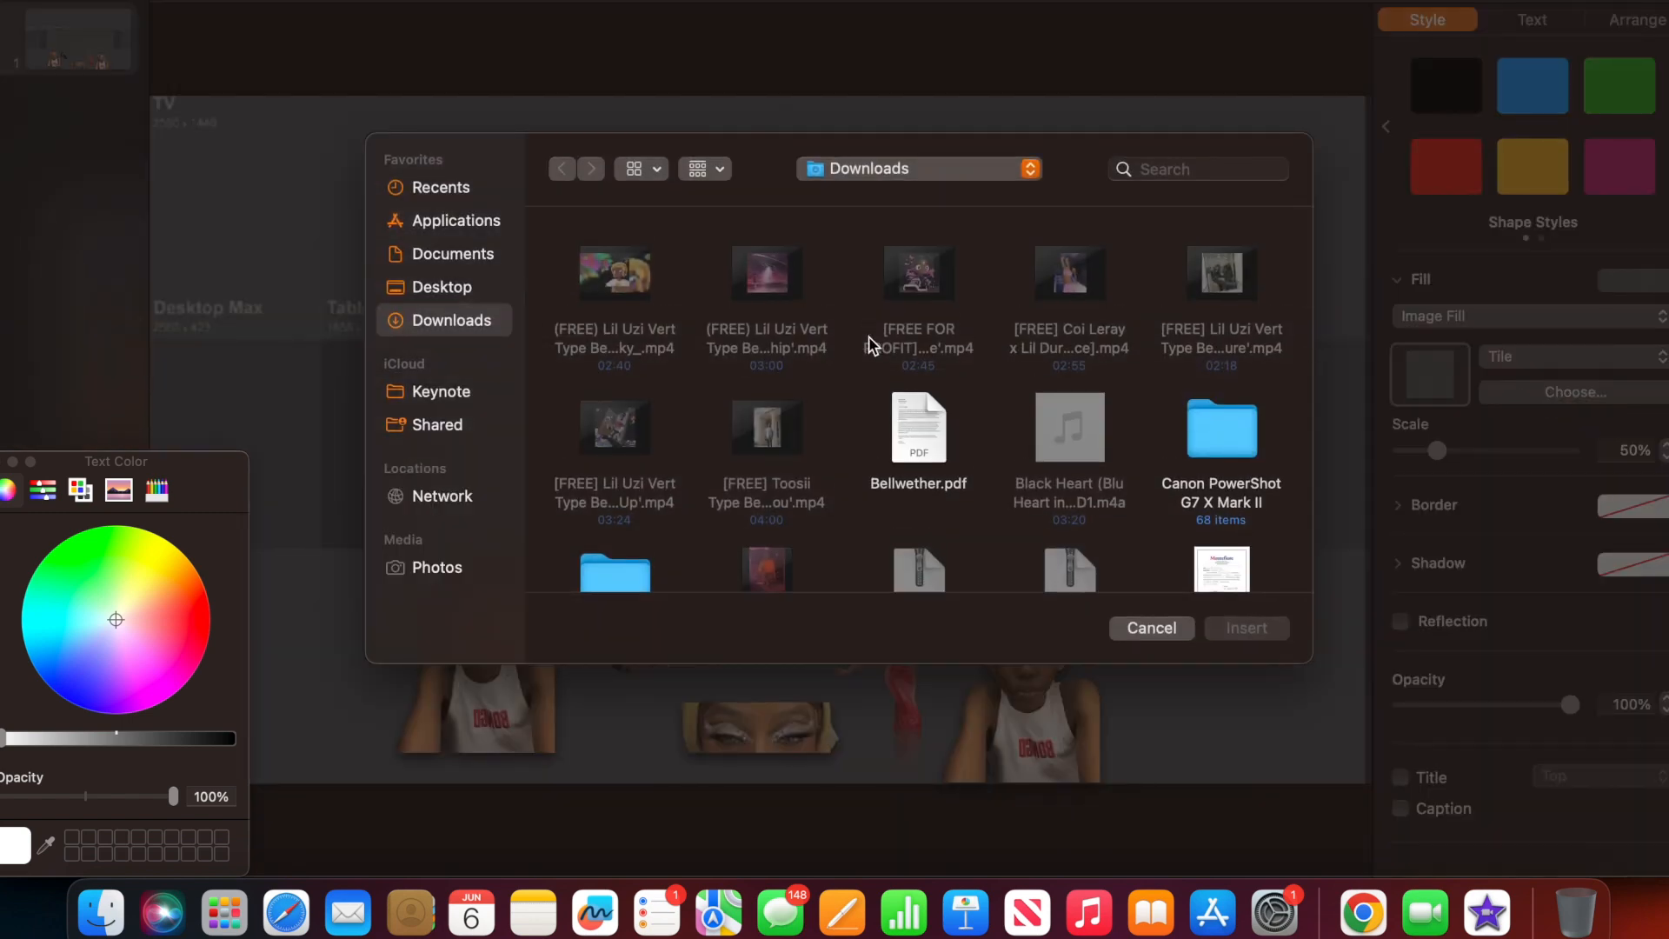
{"action": "left_click", "coordinate": [441, 189]}
{"action": "left_click", "coordinate": [735, 313]}
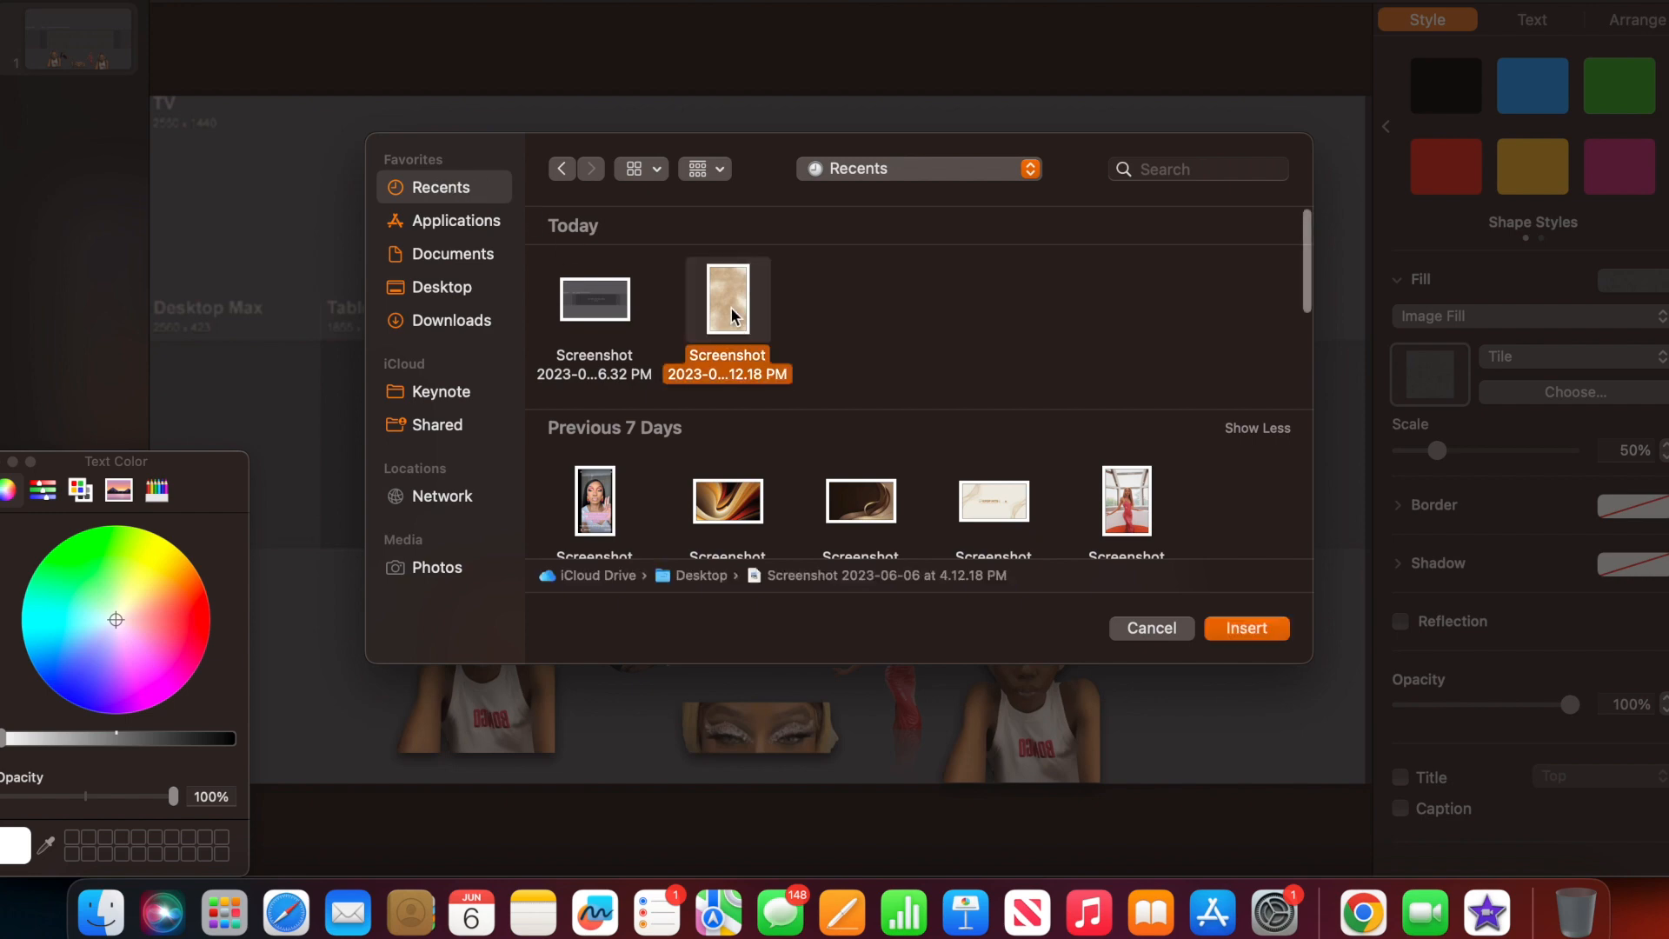
{"action": "left_click", "coordinate": [1236, 633]}
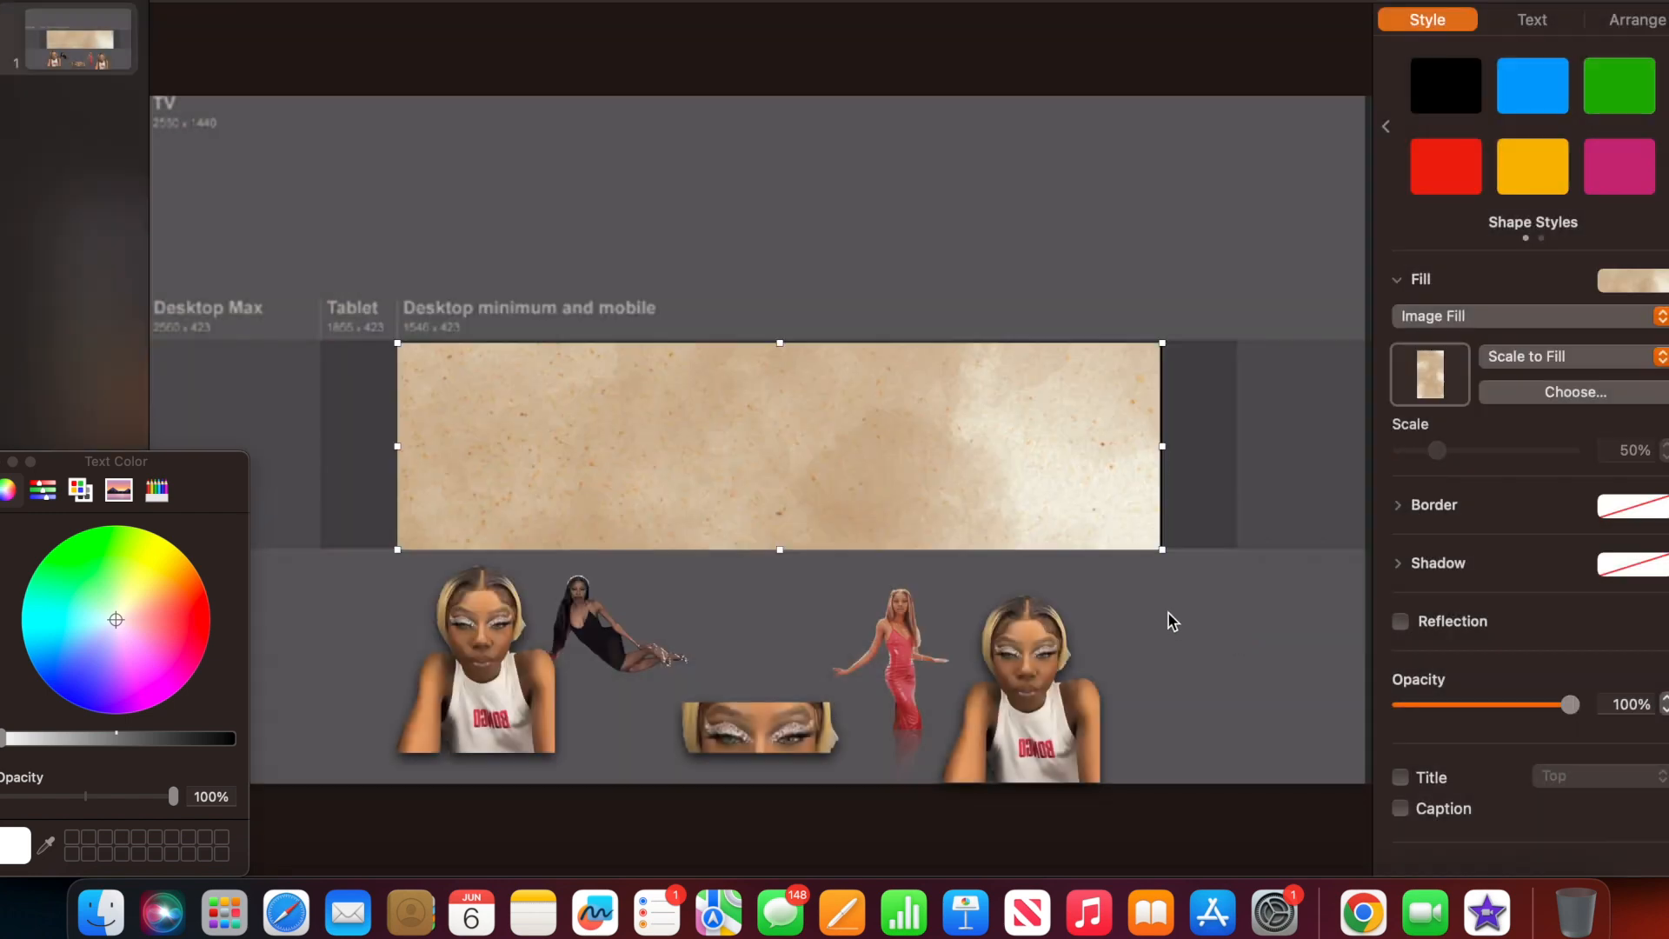
{"action": "left_click", "coordinate": [1118, 623]}
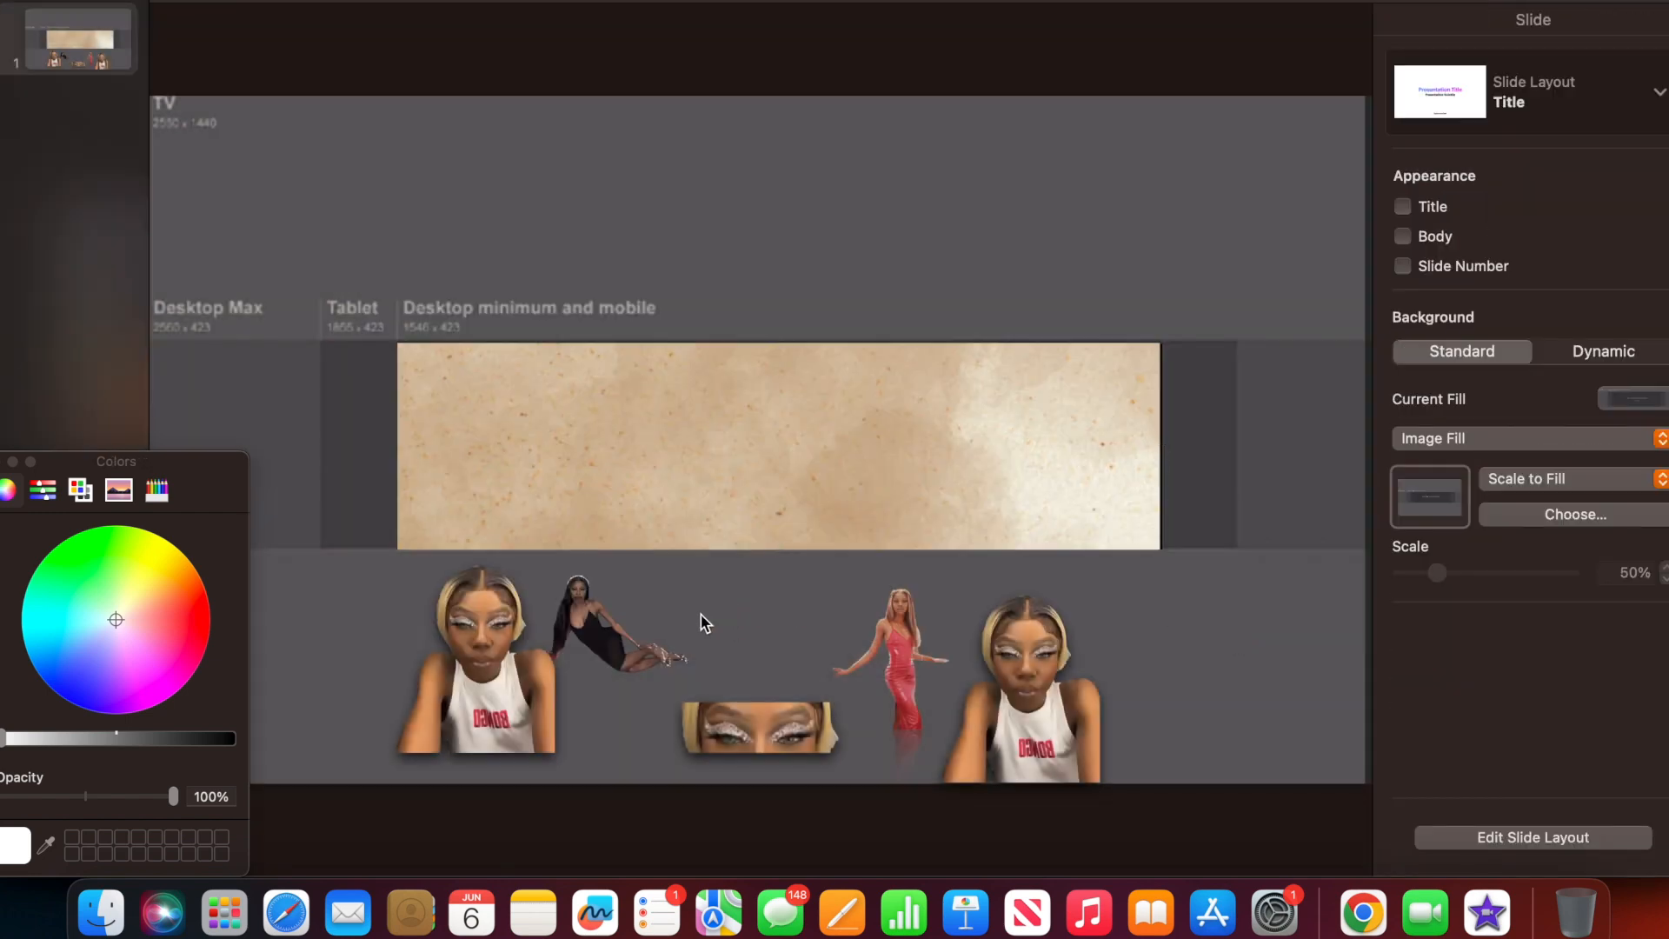
Shift the left portrait cutout over the reclining figure and send the textured rectangle to the back.
{"action": "left_click", "coordinate": [615, 647]}
{"action": "left_click", "coordinate": [723, 643]}
{"action": "left_click_drag", "start_coordinate": [497, 682], "coordinate": [598, 667]}
{"action": "left_click", "coordinate": [793, 498]}
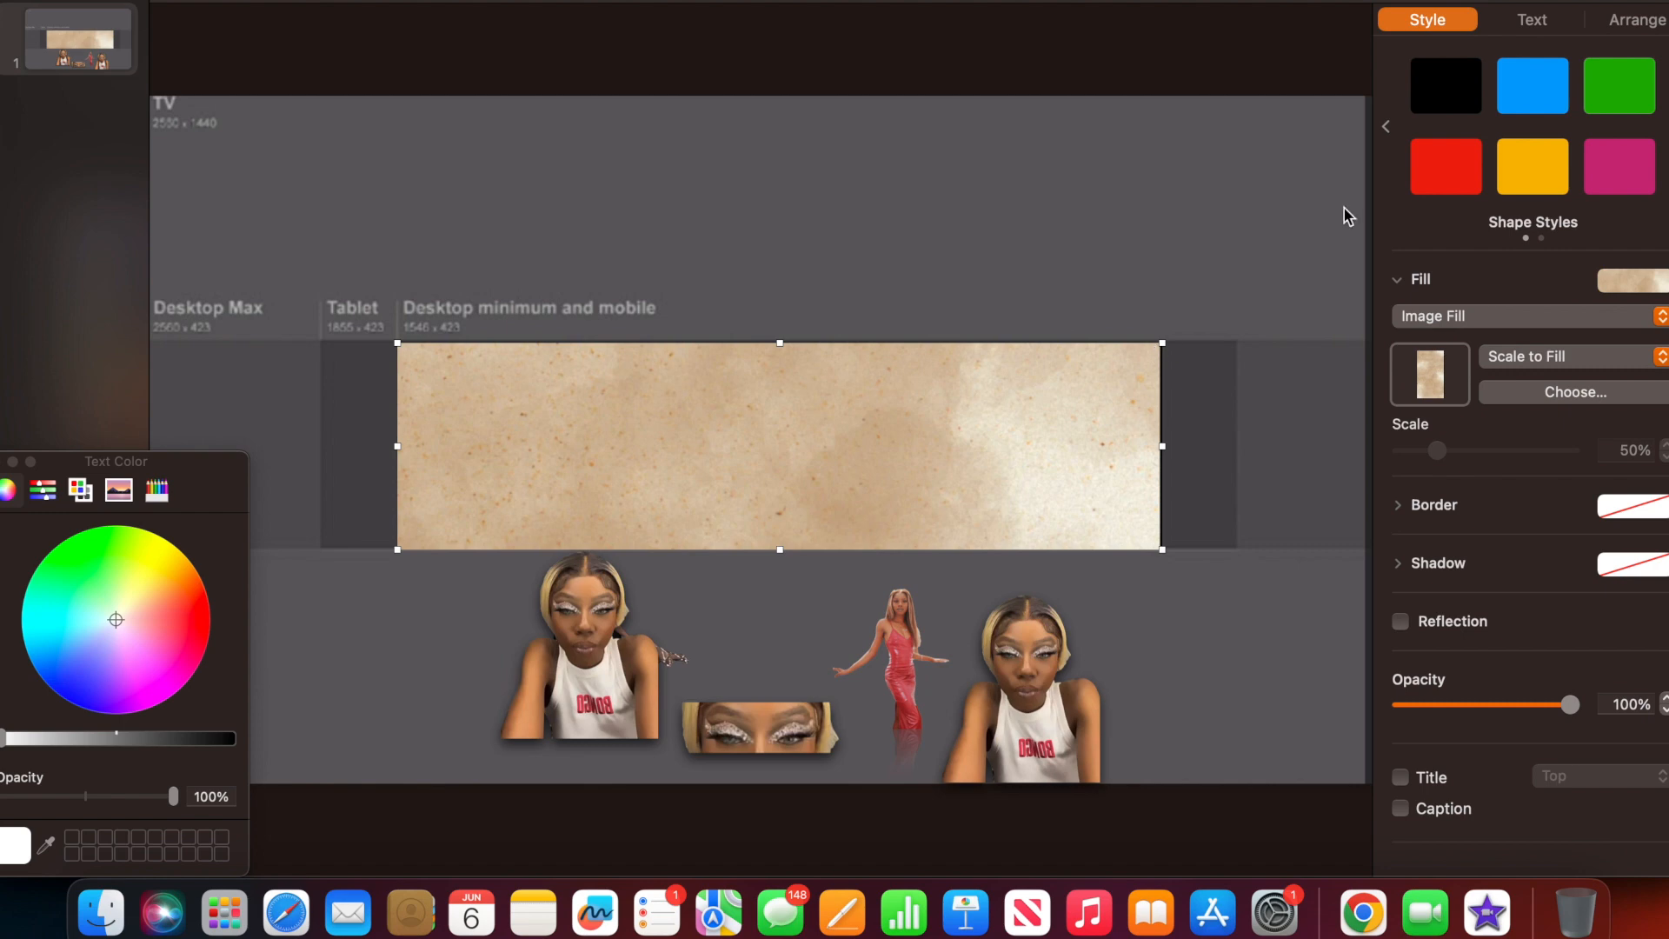
{"action": "left_click", "coordinate": [1535, 28]}
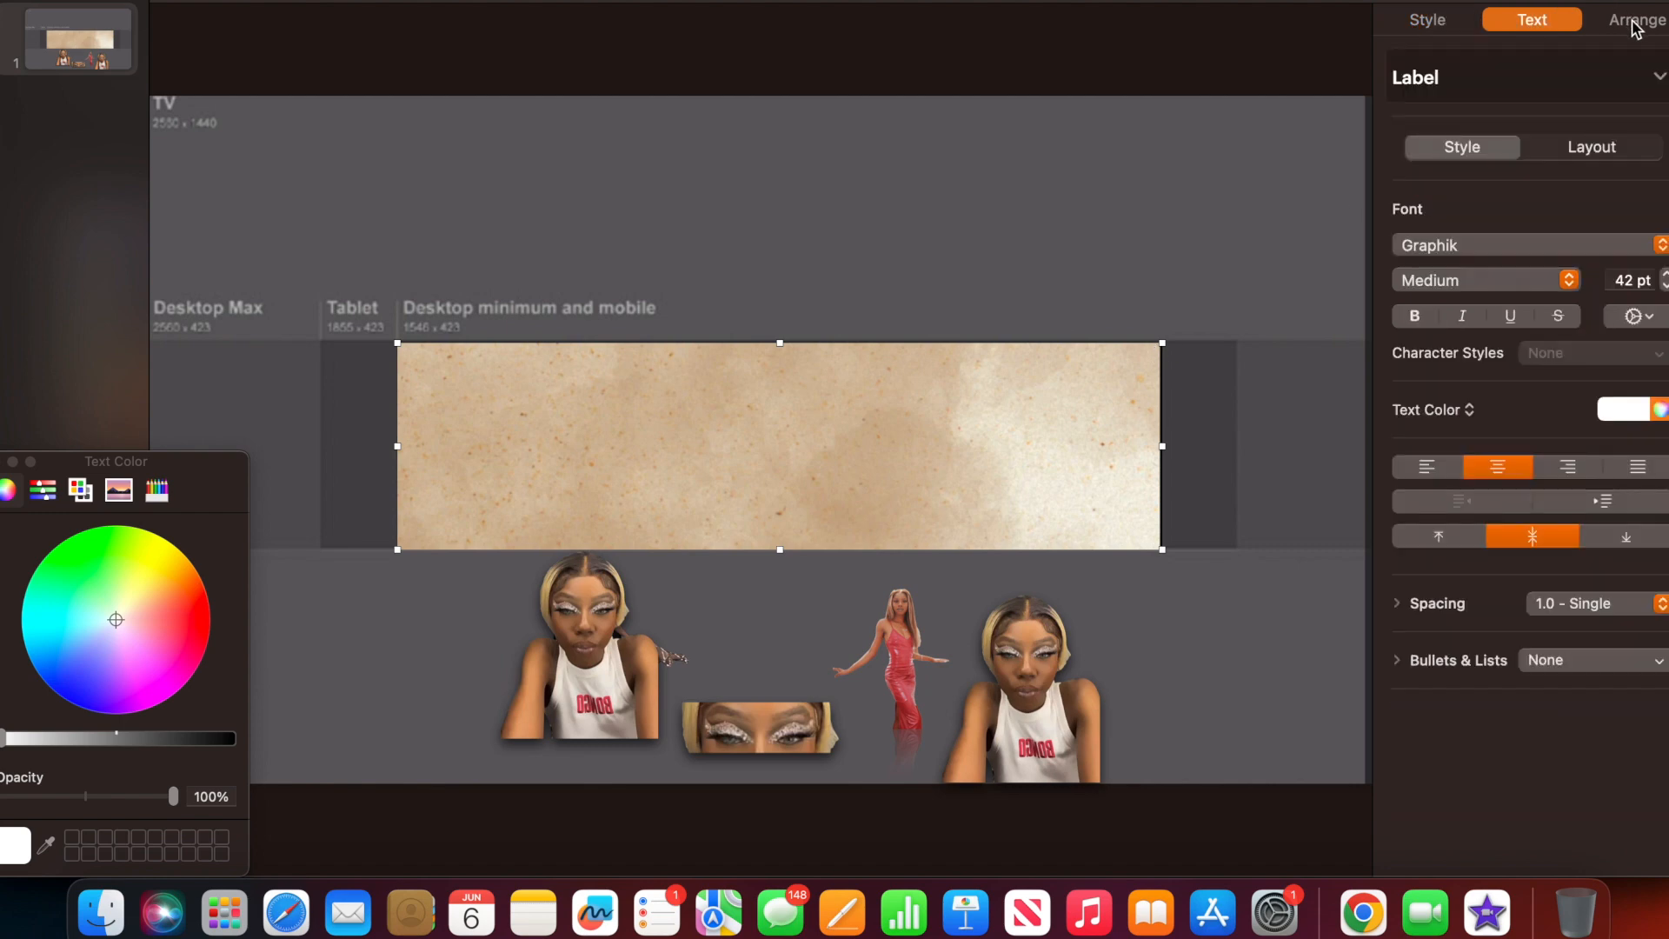
{"action": "left_click", "coordinate": [1635, 26]}
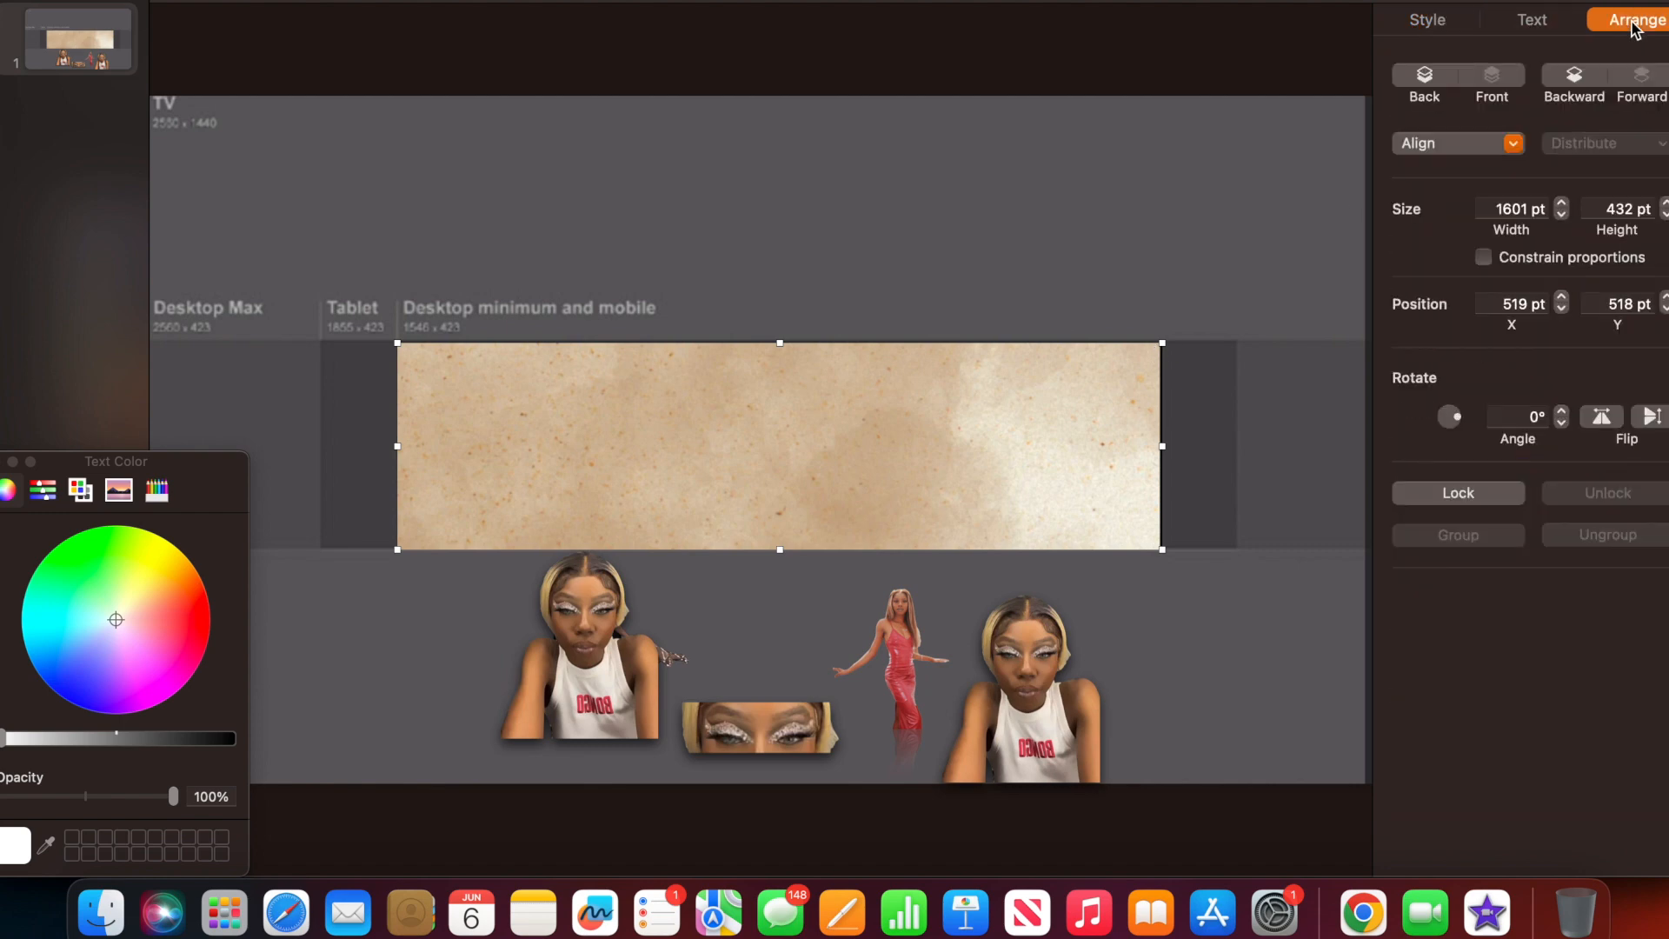
{"action": "left_click", "coordinate": [1424, 83]}
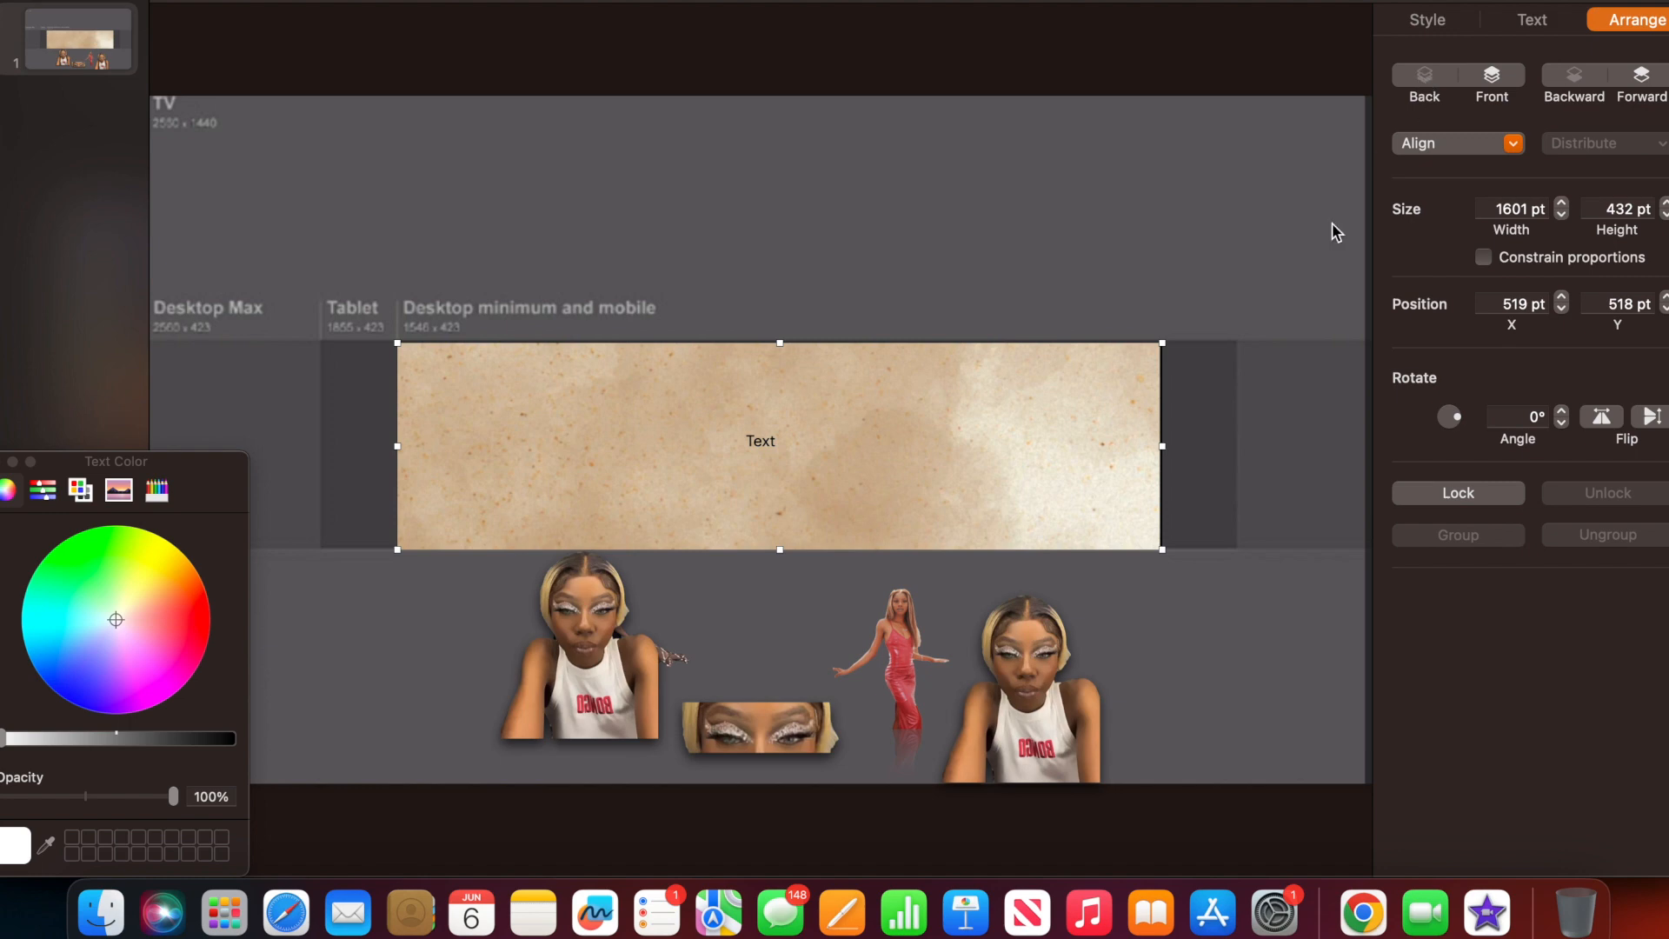
Delete the leftover "Text" placeholder in the middle of the textured banner.
{"action": "left_click", "coordinate": [789, 525]}
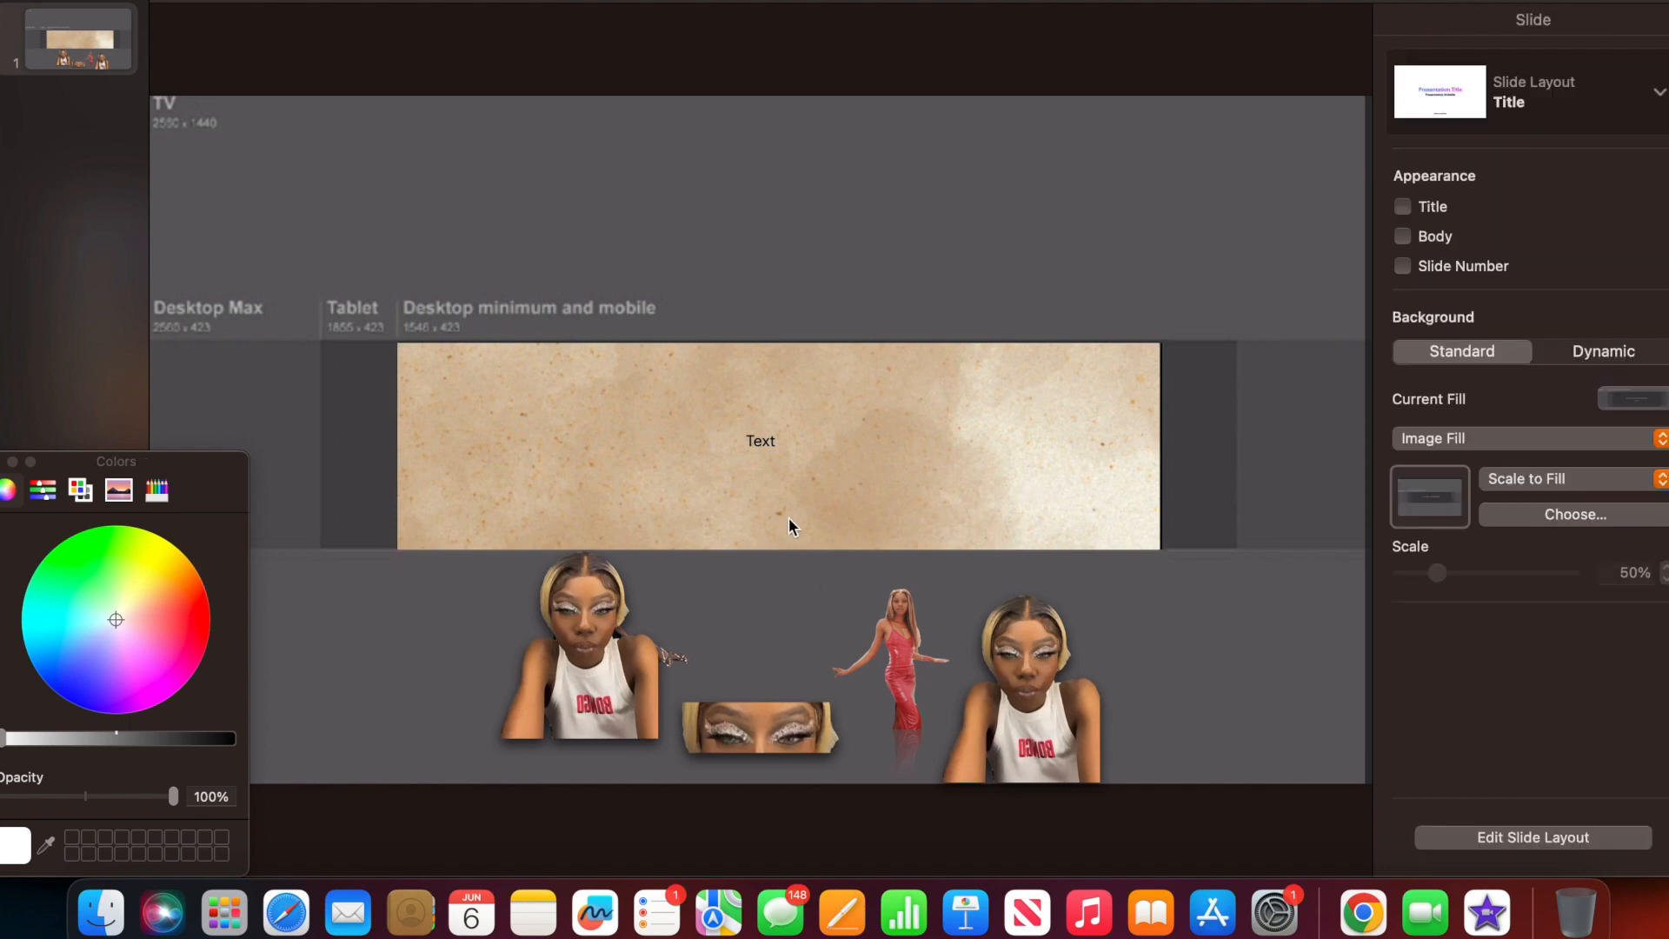
{"action": "left_click", "coordinate": [768, 447]}
{"action": "key", "text": "BackSpace"}
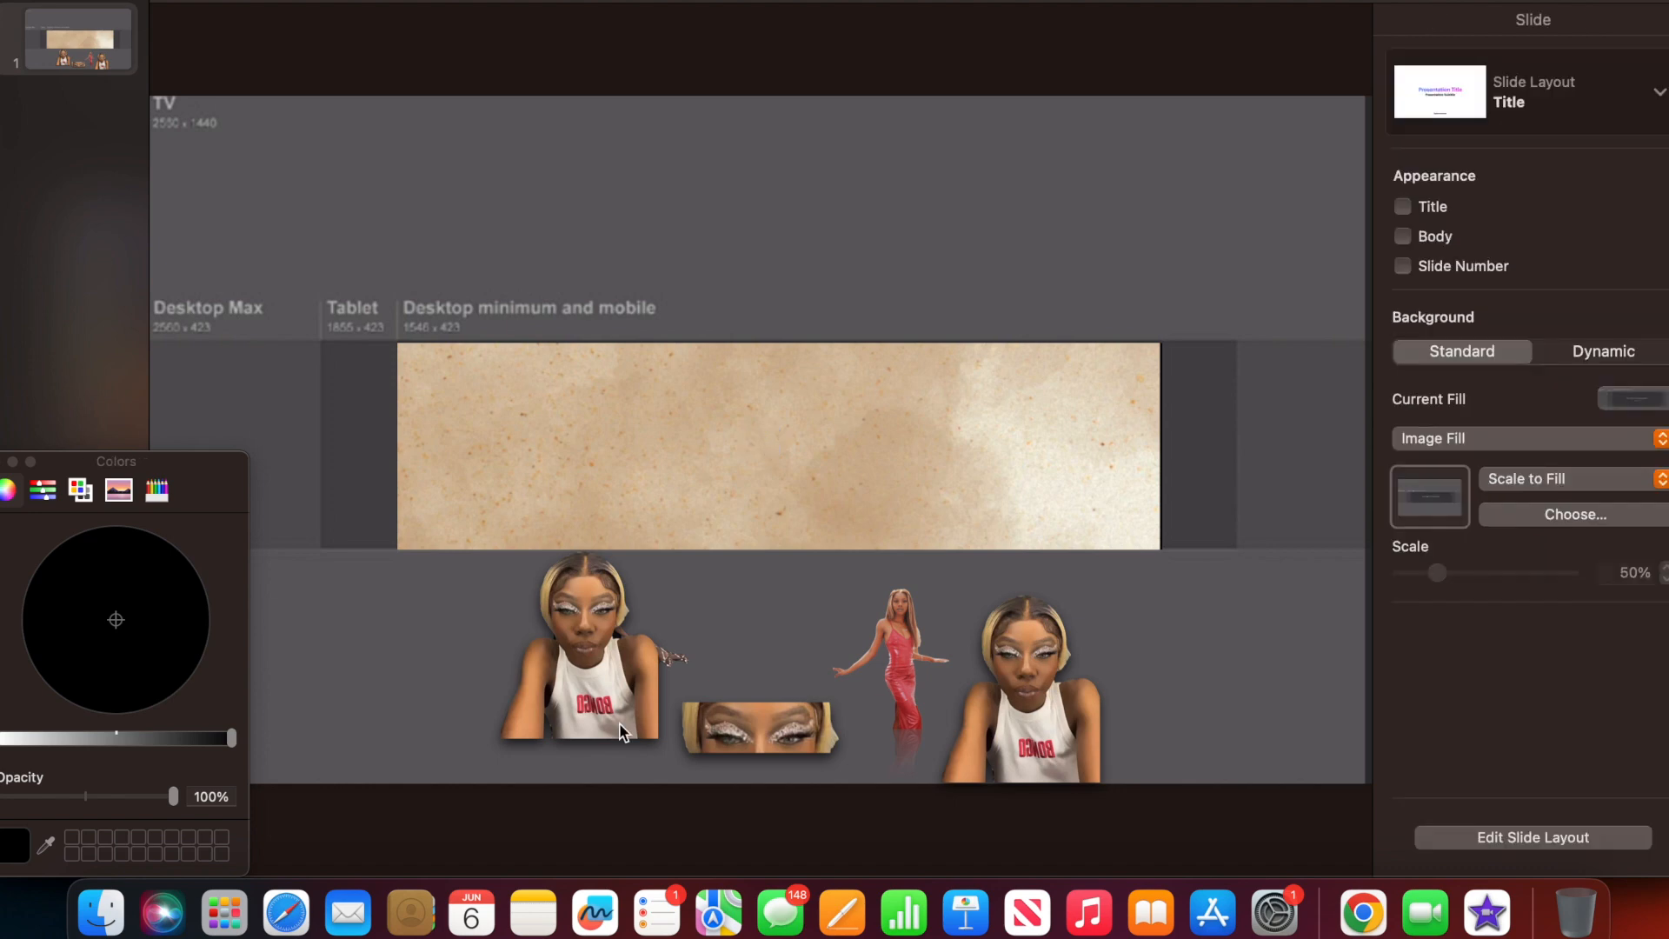
Move the right white-top portrait cutout onto the banner's right end and the red-dress cutout onto its left part.
{"action": "left_click", "coordinate": [605, 666]}
{"action": "left_click_drag", "start_coordinate": [1050, 698], "coordinate": [1048, 466]}
{"action": "left_click_drag", "start_coordinate": [912, 639], "coordinate": [659, 342]}
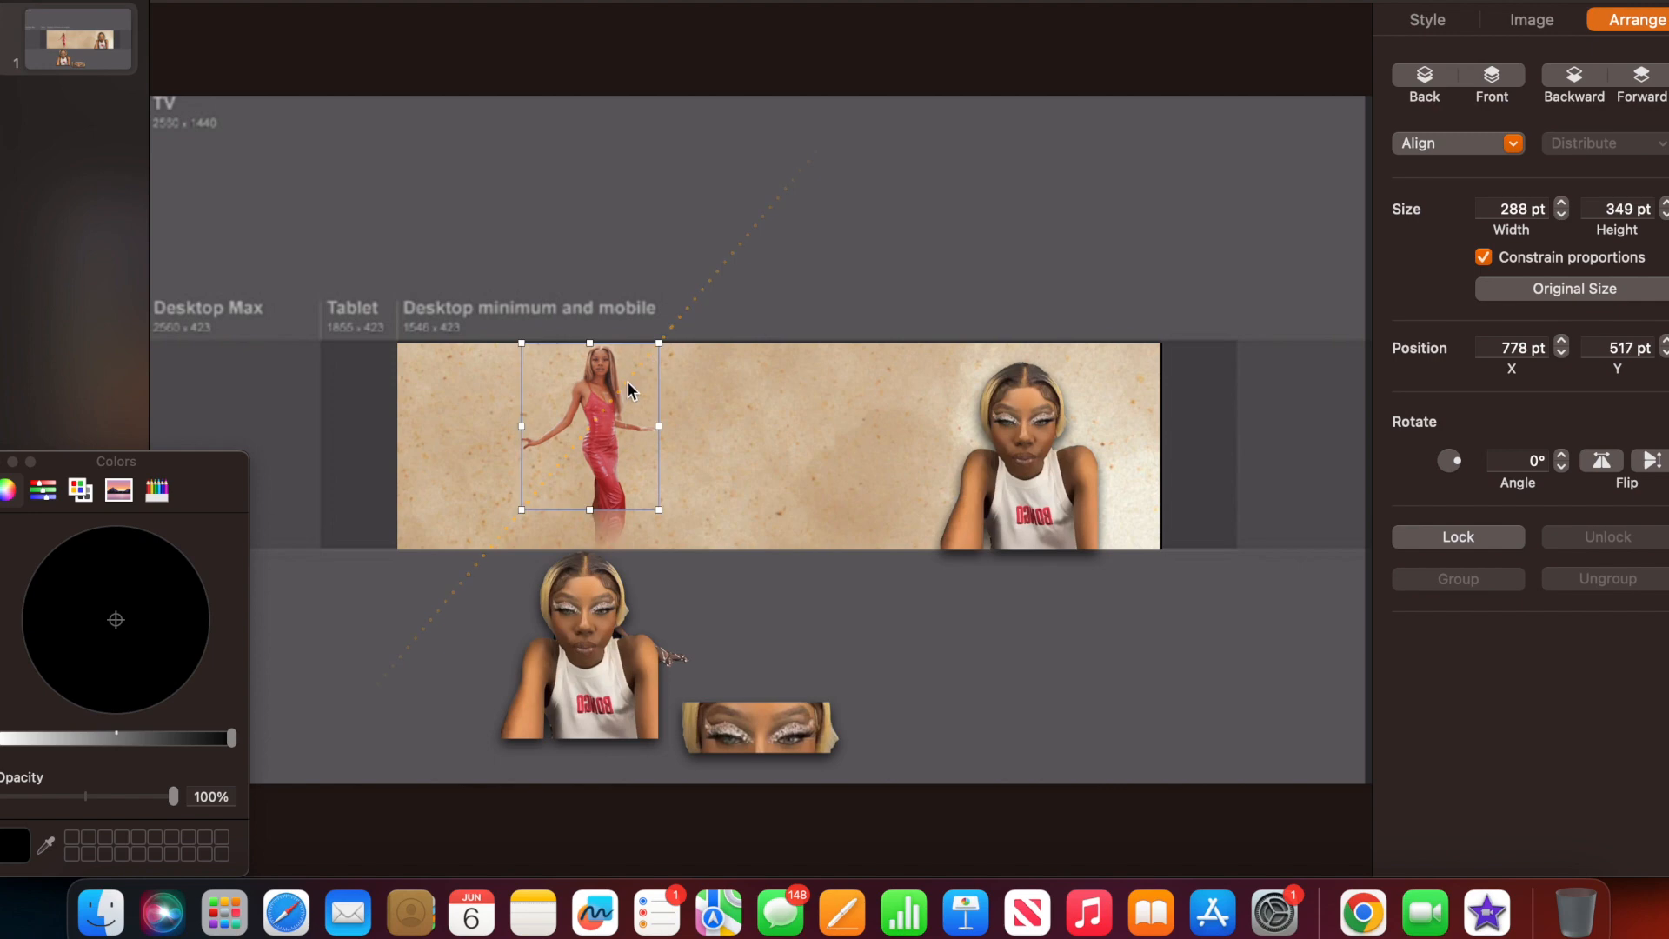
Enlarge the red-dress cutout proportionally to about 322 x 392 pt and shift it slightly toward the banner's left end.
{"action": "left_click_drag", "start_coordinate": [523, 510], "coordinate": [501, 526]}
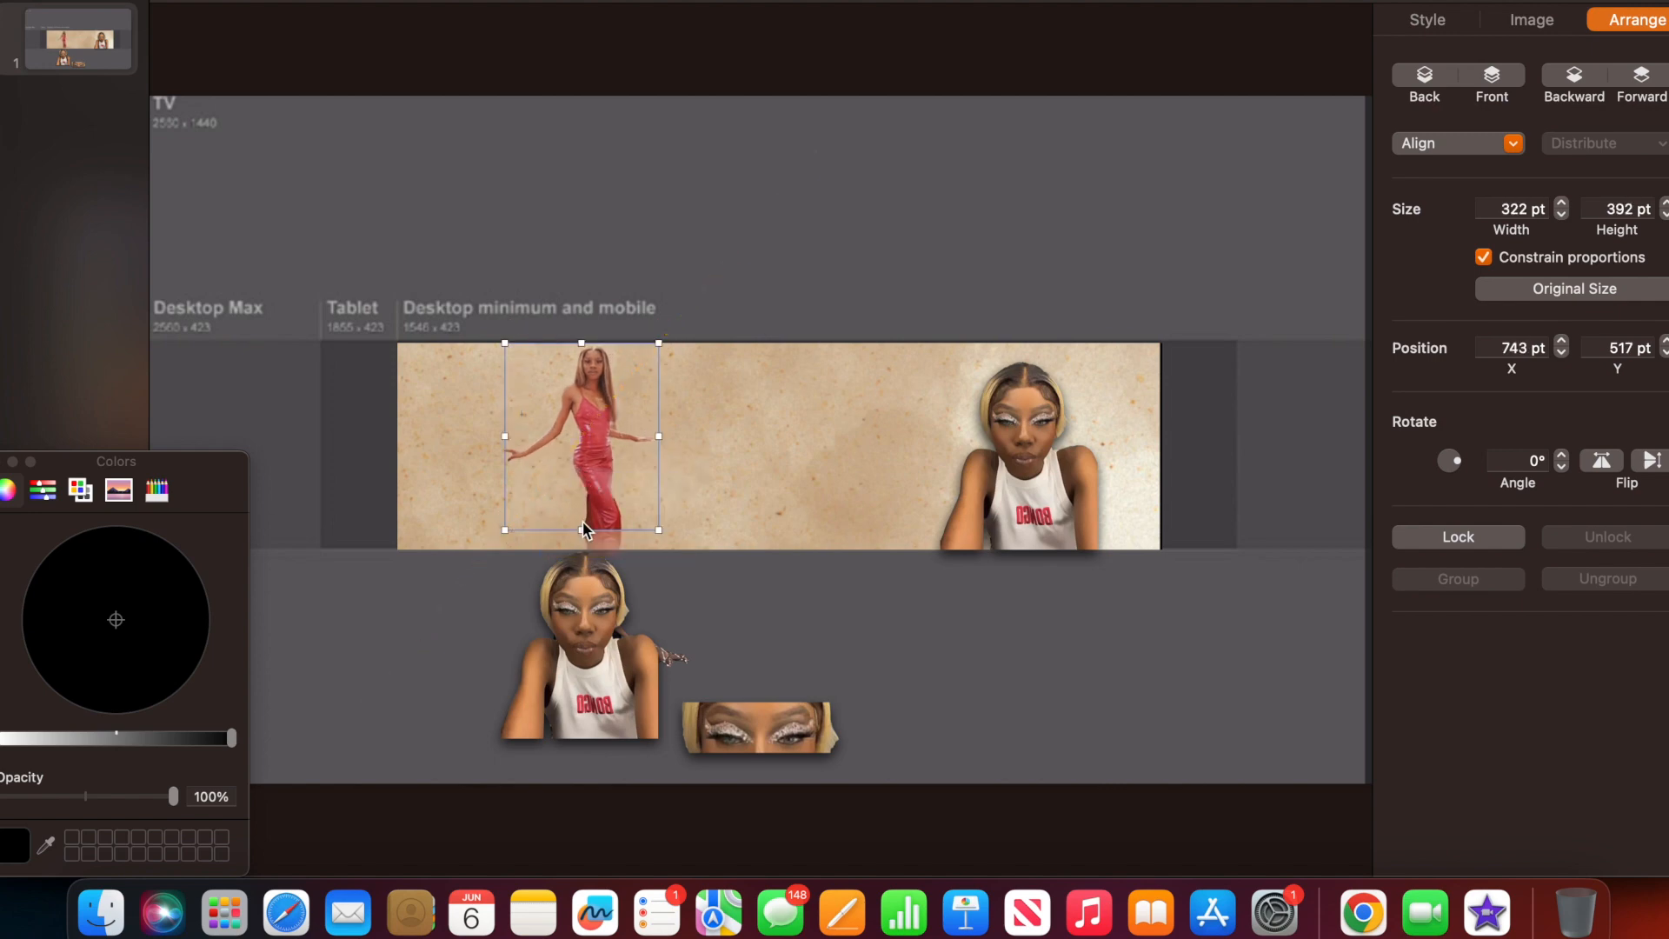
{"action": "left_click_drag", "start_coordinate": [603, 477], "coordinate": [584, 474]}
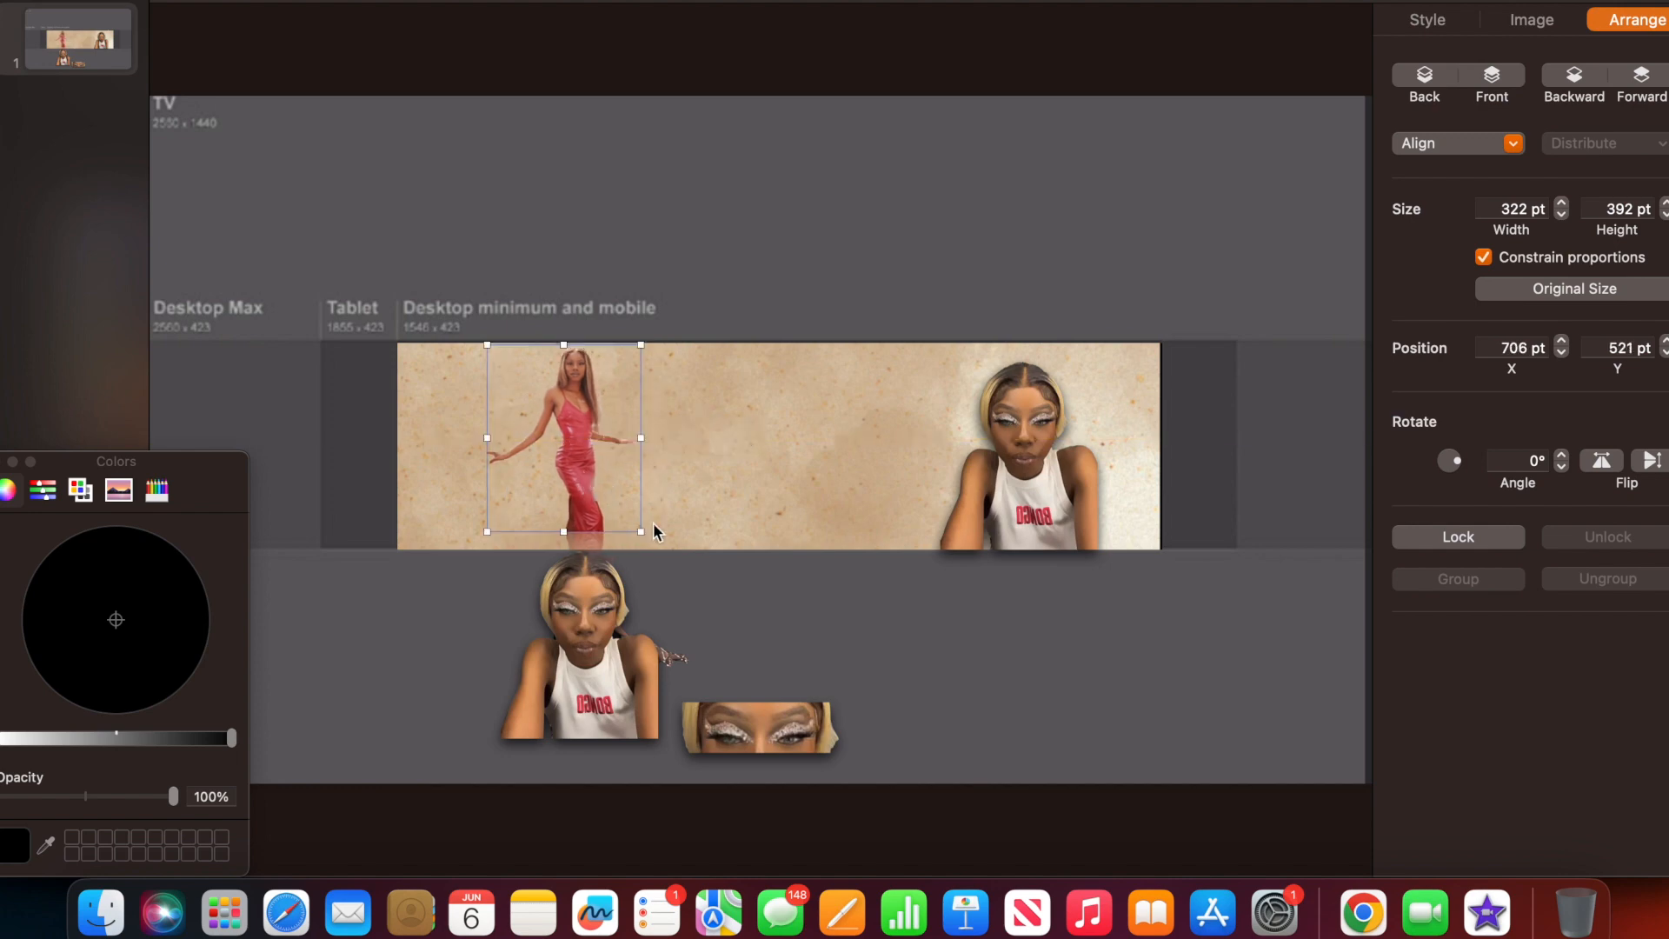
{"action": "left_click", "coordinate": [765, 613]}
Place the second portrait cutout on the banner in front of the first, enlarge it slightly, and spread the two apart.
{"action": "left_click", "coordinate": [565, 676]}
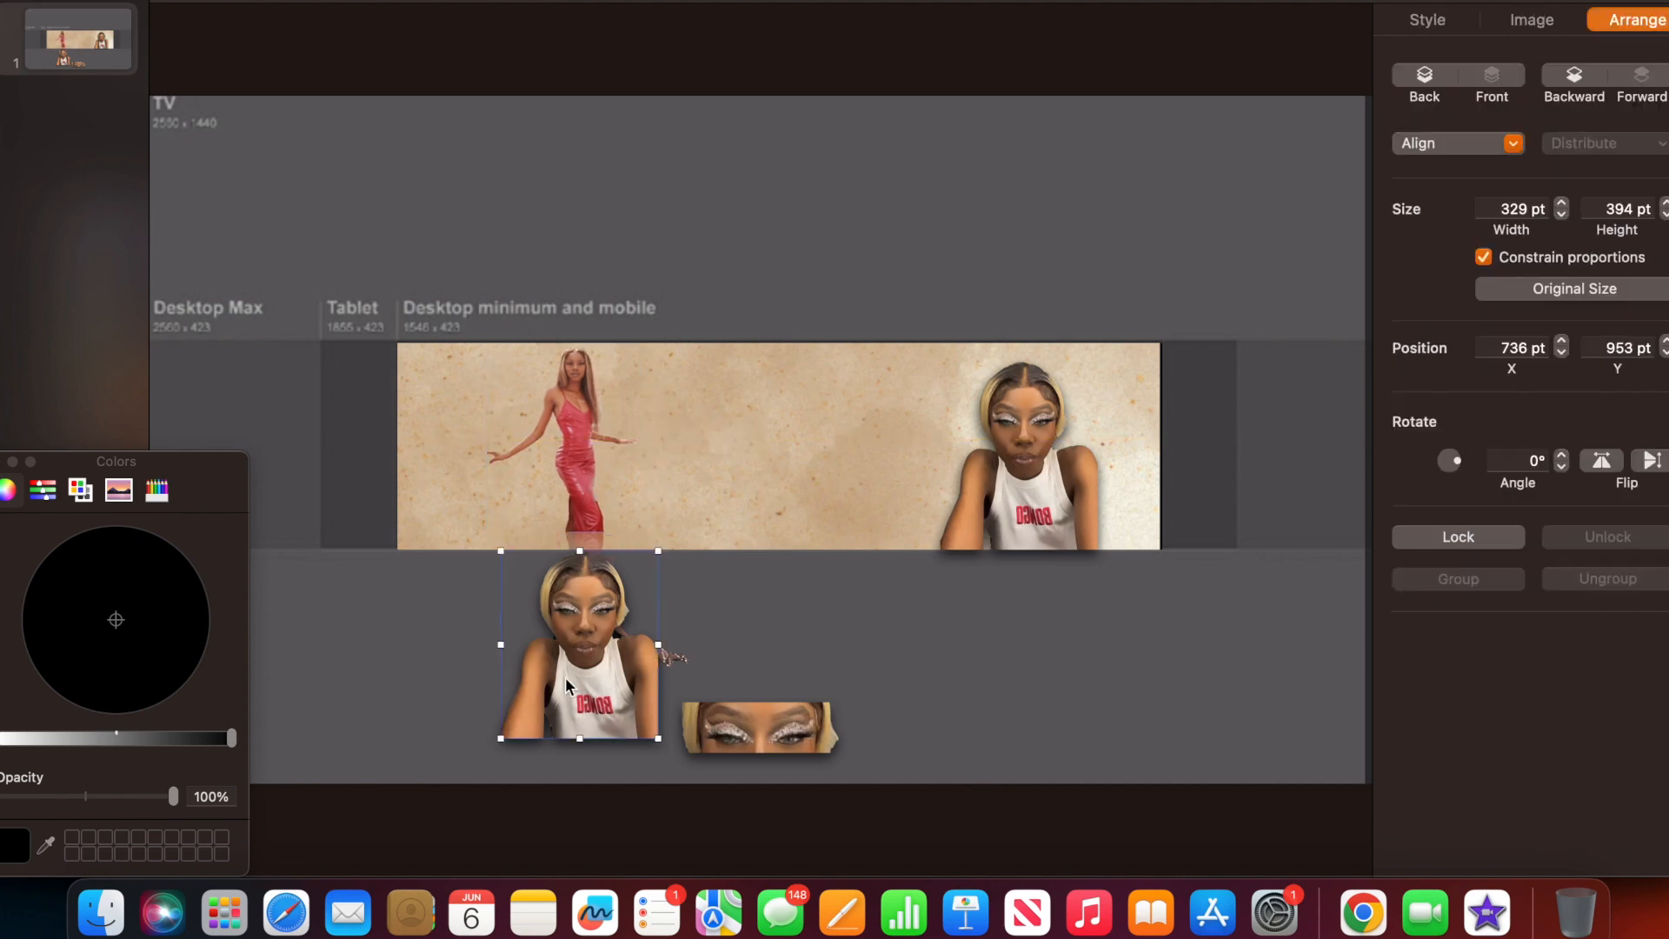
{"action": "left_click_drag", "start_coordinate": [565, 677], "coordinate": [944, 492]}
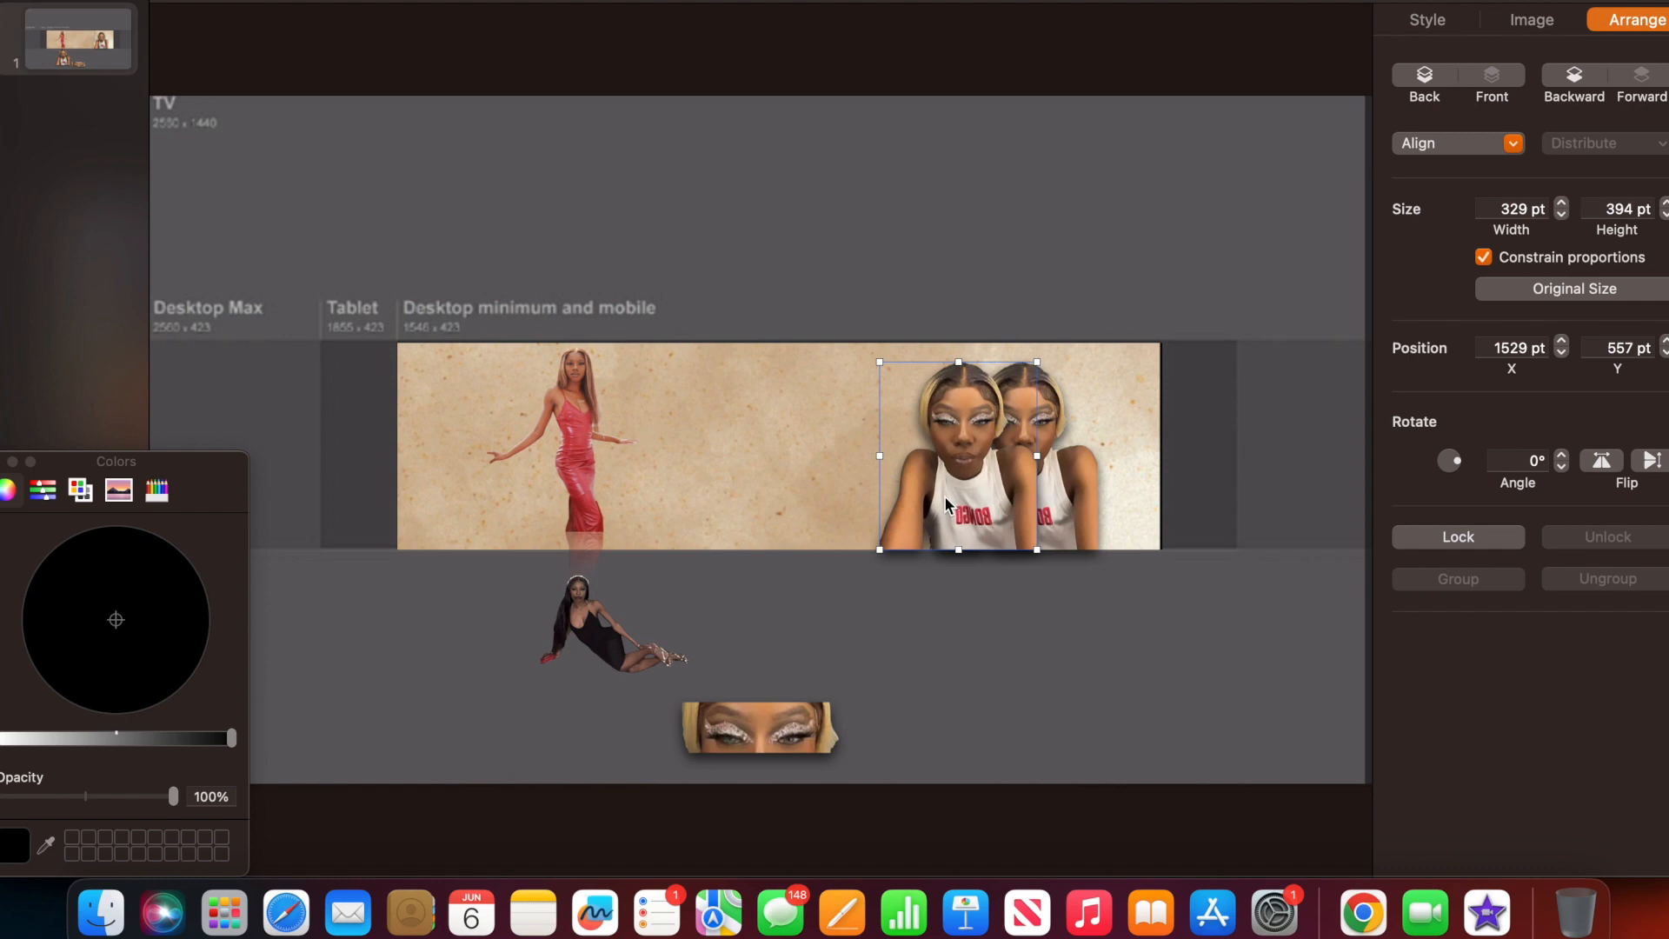
{"action": "left_click", "coordinate": [902, 633]}
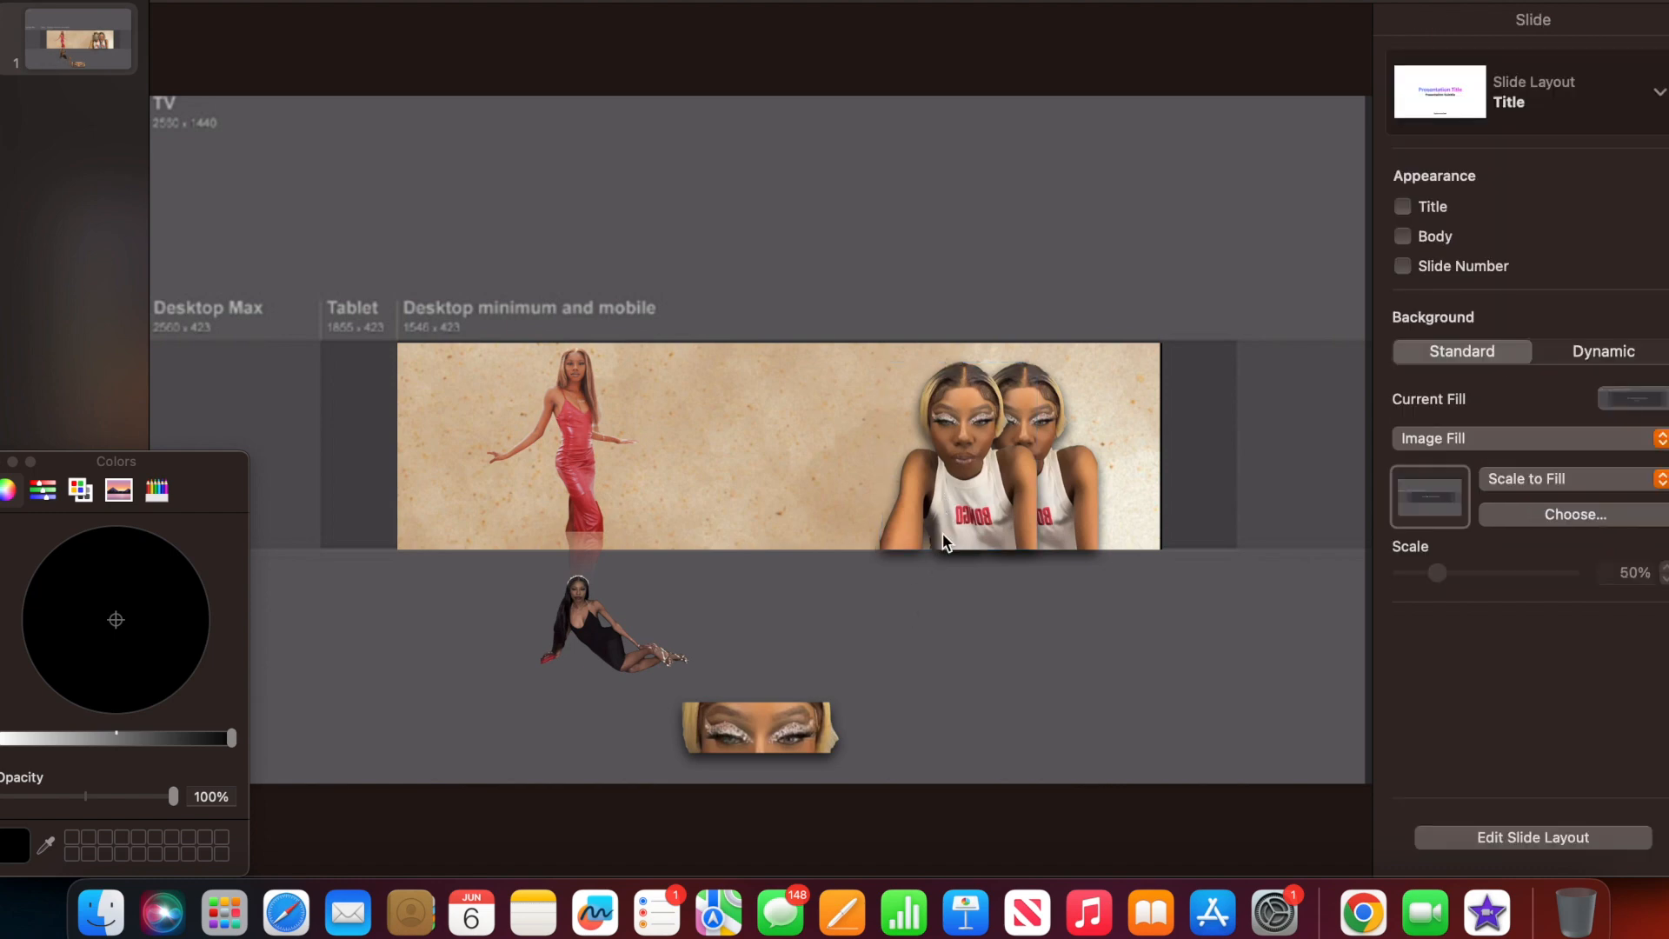
{"action": "left_click_drag", "start_coordinate": [971, 515], "coordinate": [893, 478]}
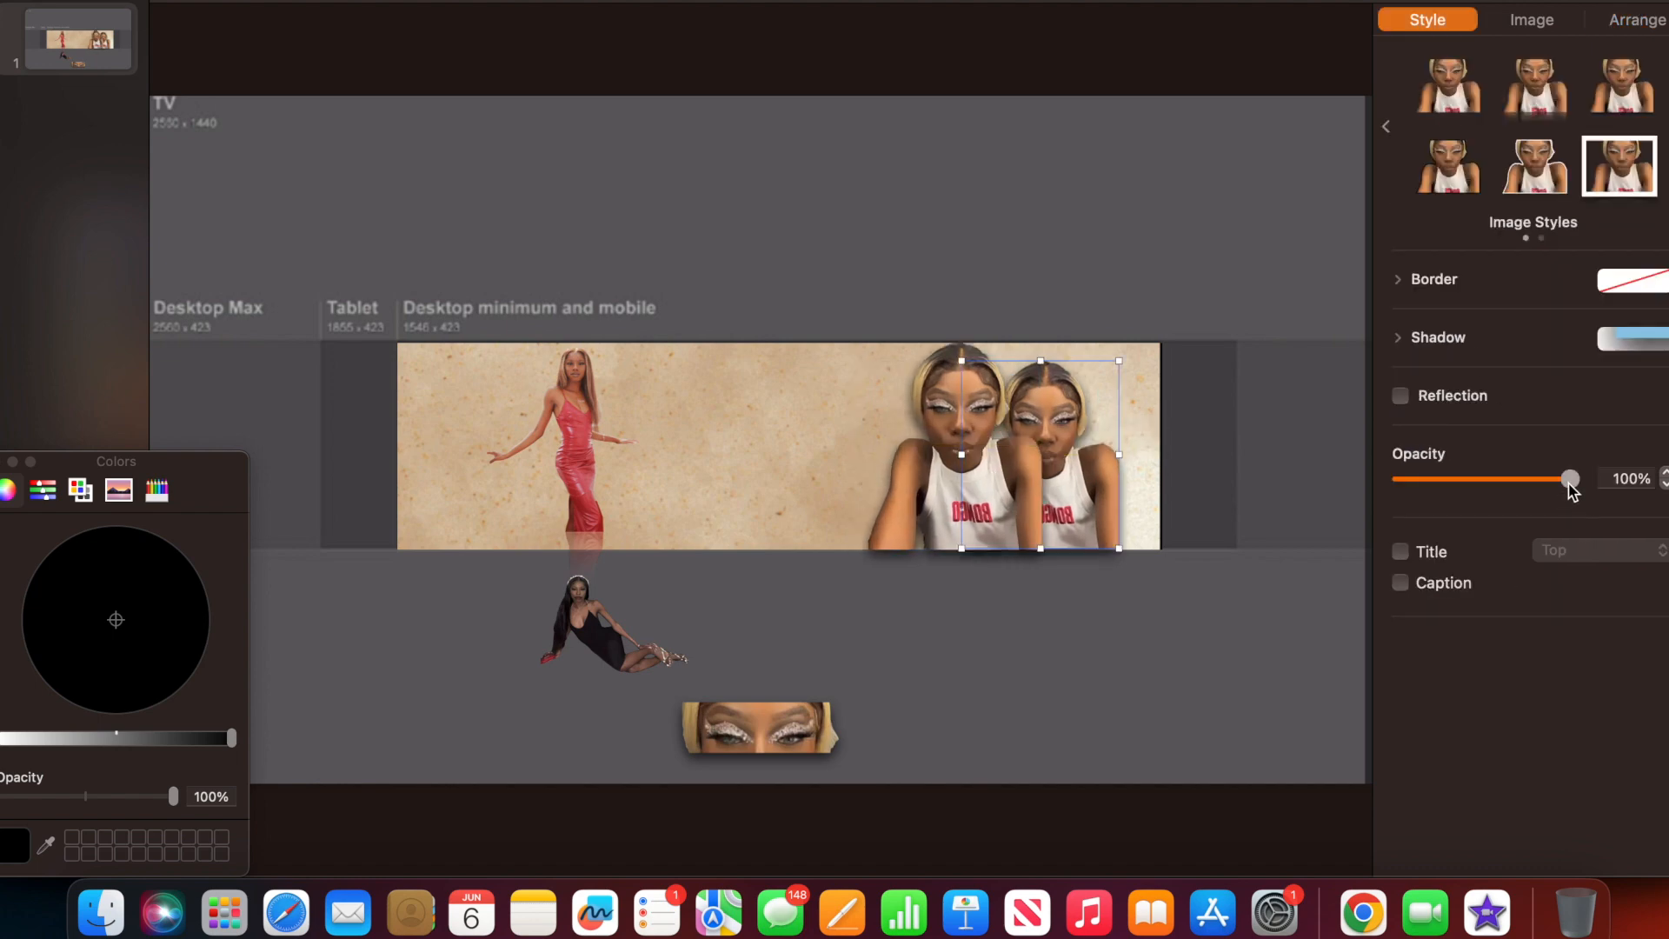
Set the rear portrait's opacity to 48% and shift the front portrait right so it overlaps the faded one.
{"action": "left_click_drag", "start_coordinate": [1570, 479], "coordinate": [1494, 478]}
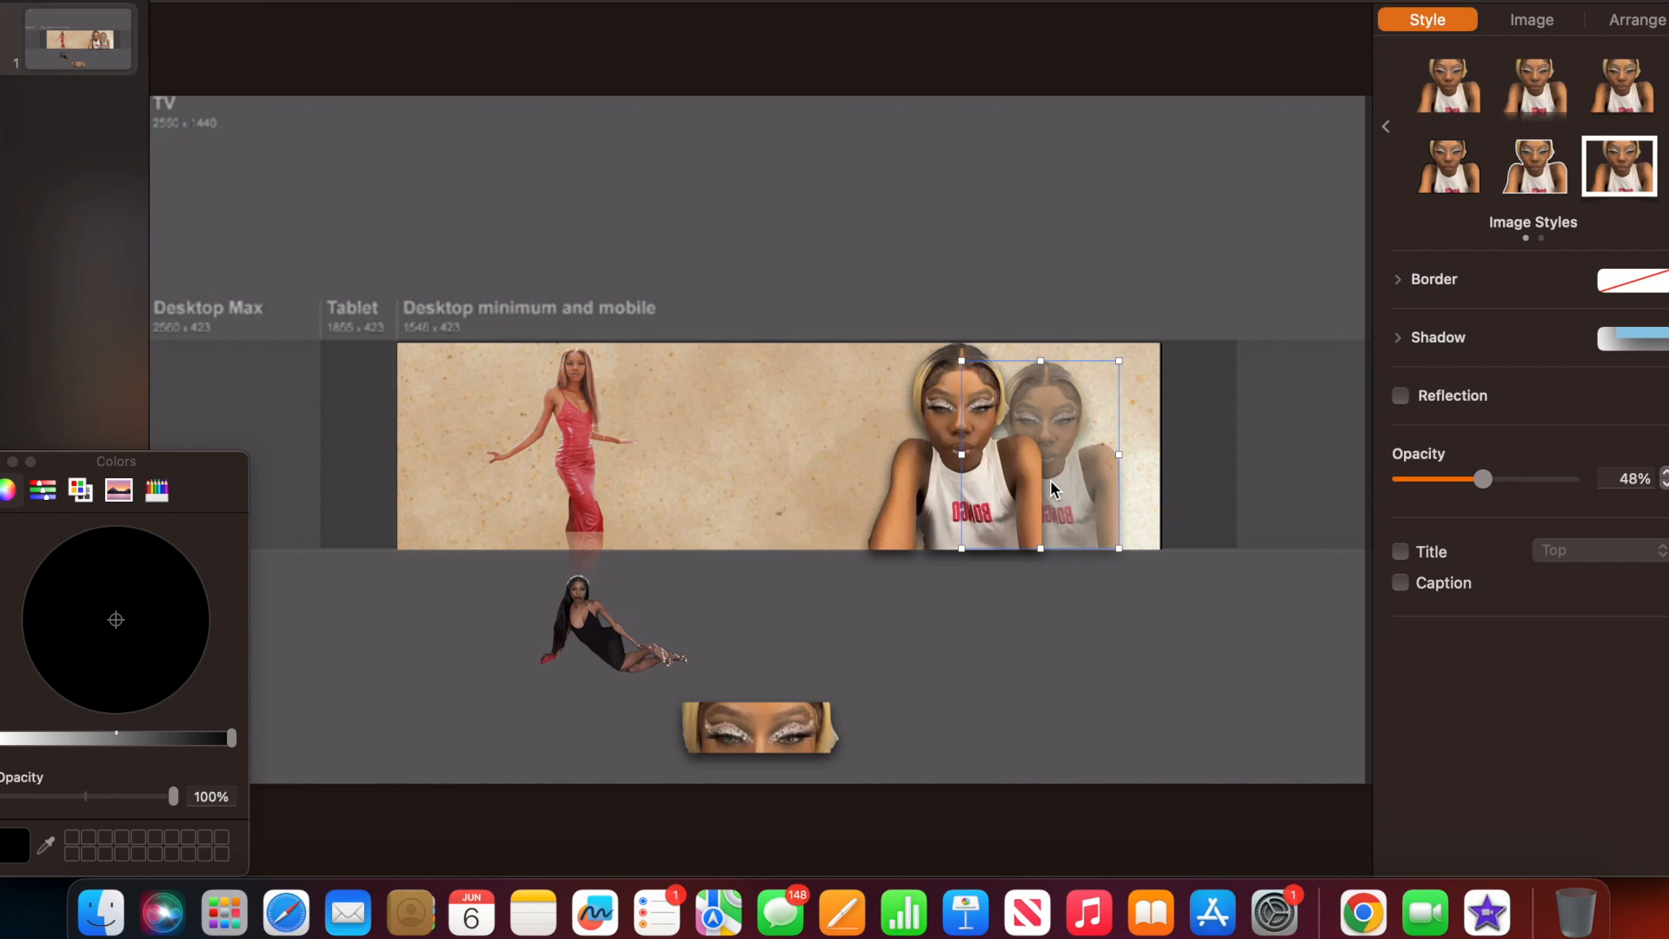
{"action": "left_click", "coordinate": [988, 591]}
{"action": "left_click_drag", "start_coordinate": [949, 536], "coordinate": [985, 502]}
{"action": "left_click", "coordinate": [957, 666]}
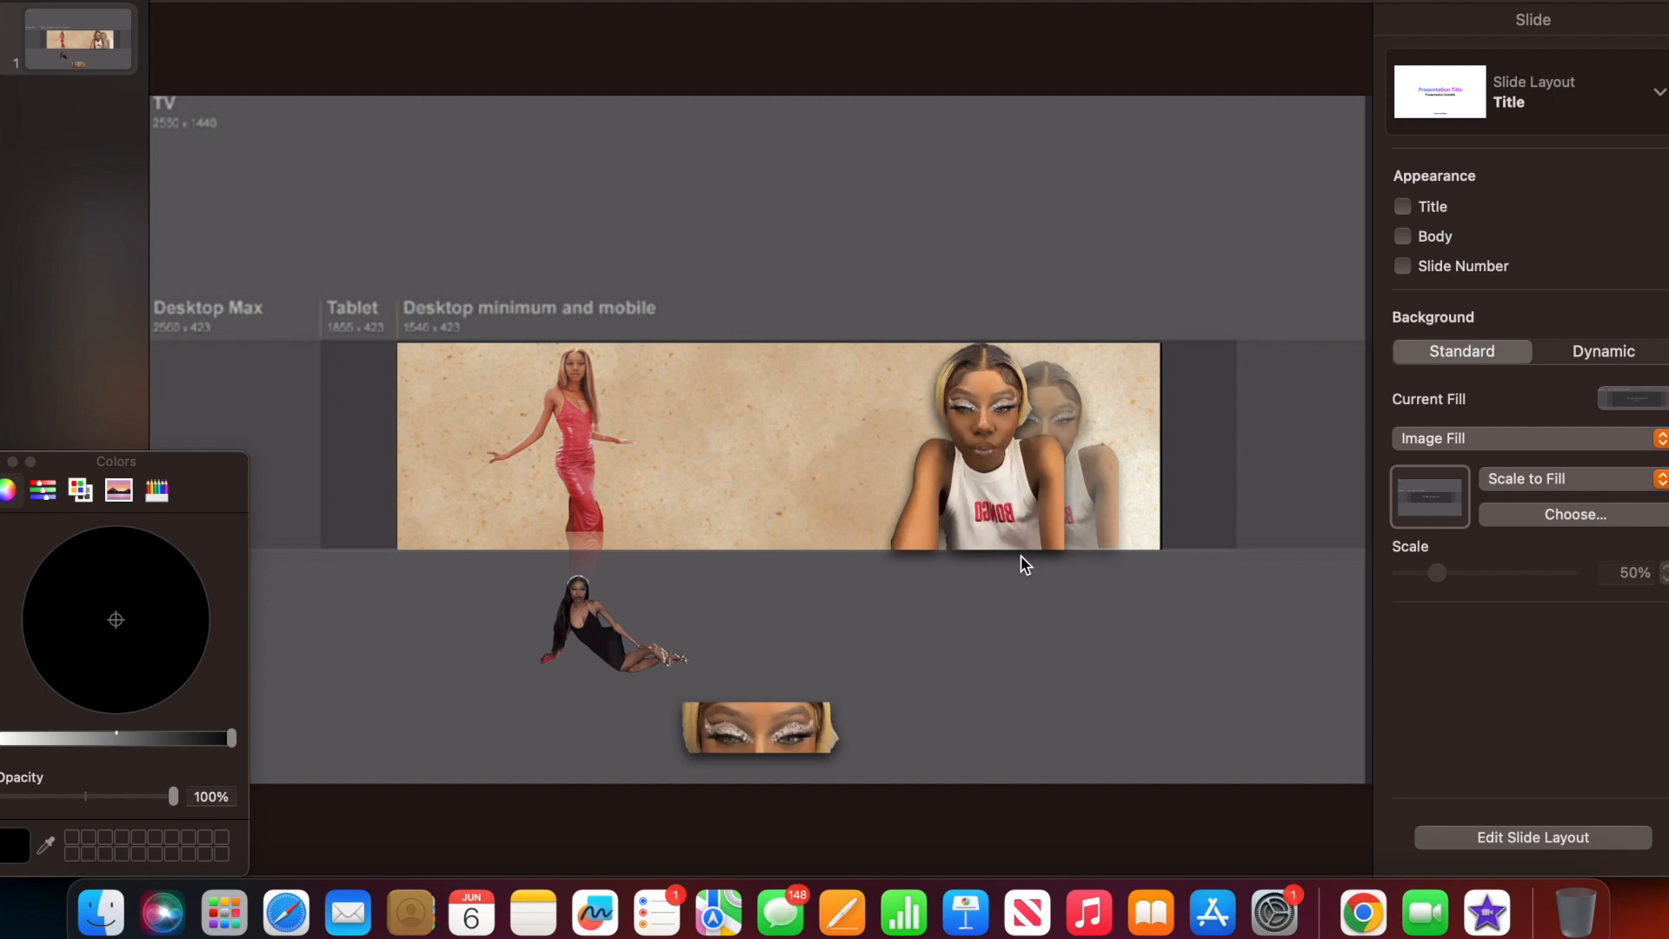
Try a dynamic slide background, return to the standard one, and inspect the front portrait's shadow settings.
{"action": "left_click", "coordinate": [1597, 348]}
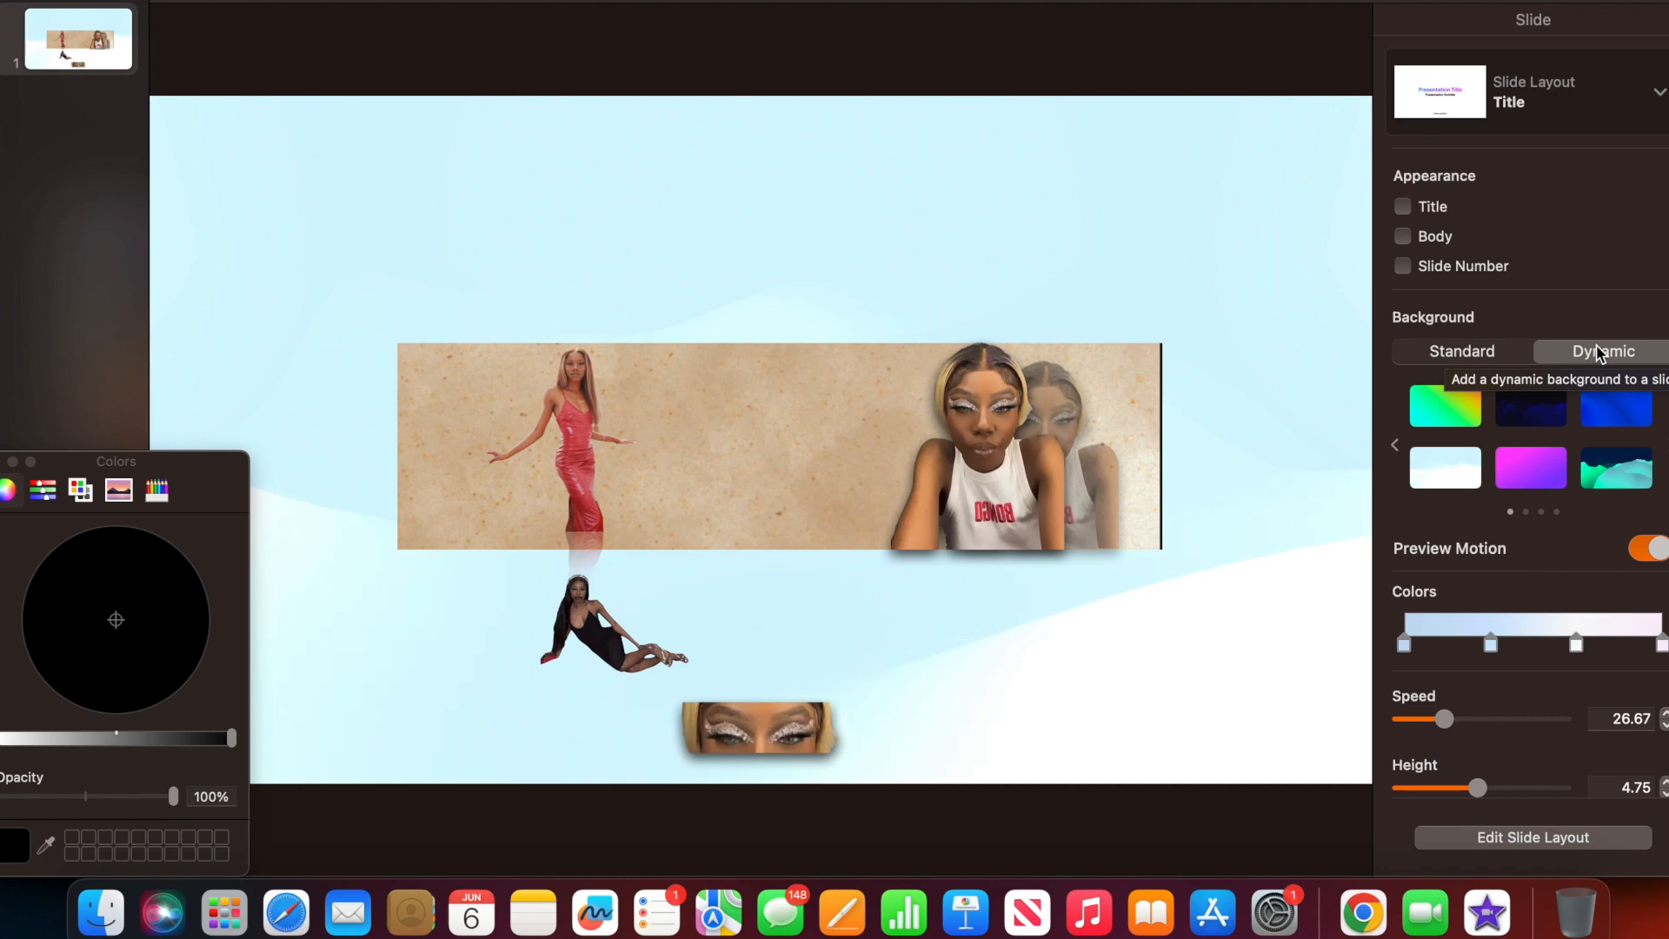
{"action": "left_click", "coordinate": [1461, 355]}
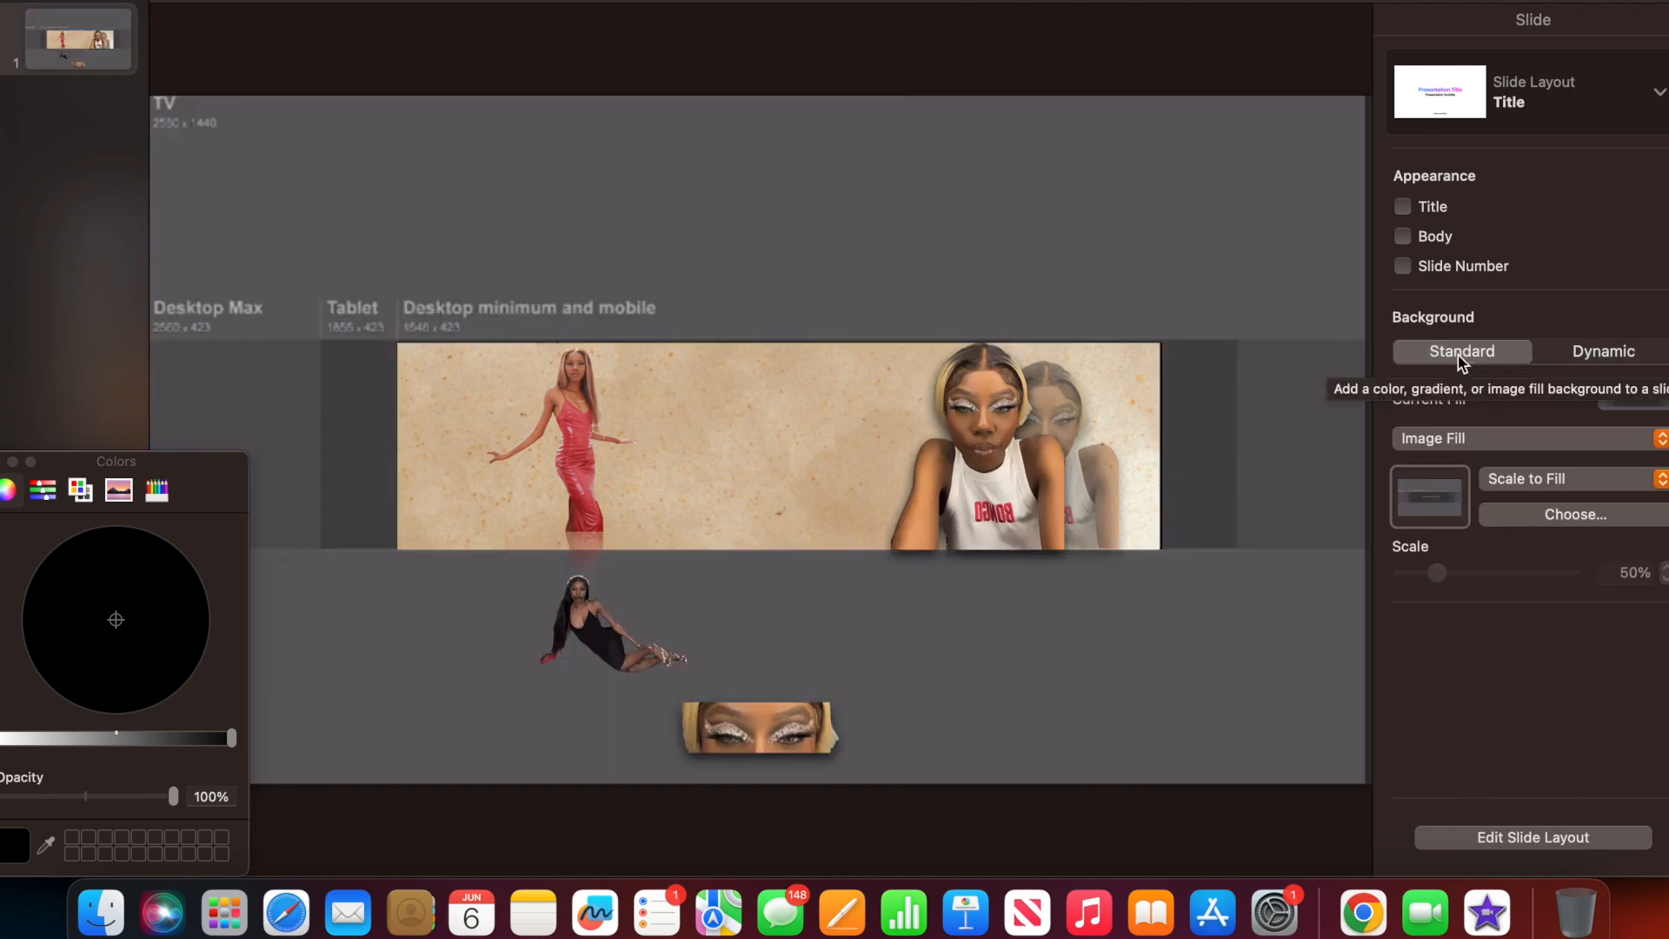
{"action": "left_click", "coordinate": [973, 435]}
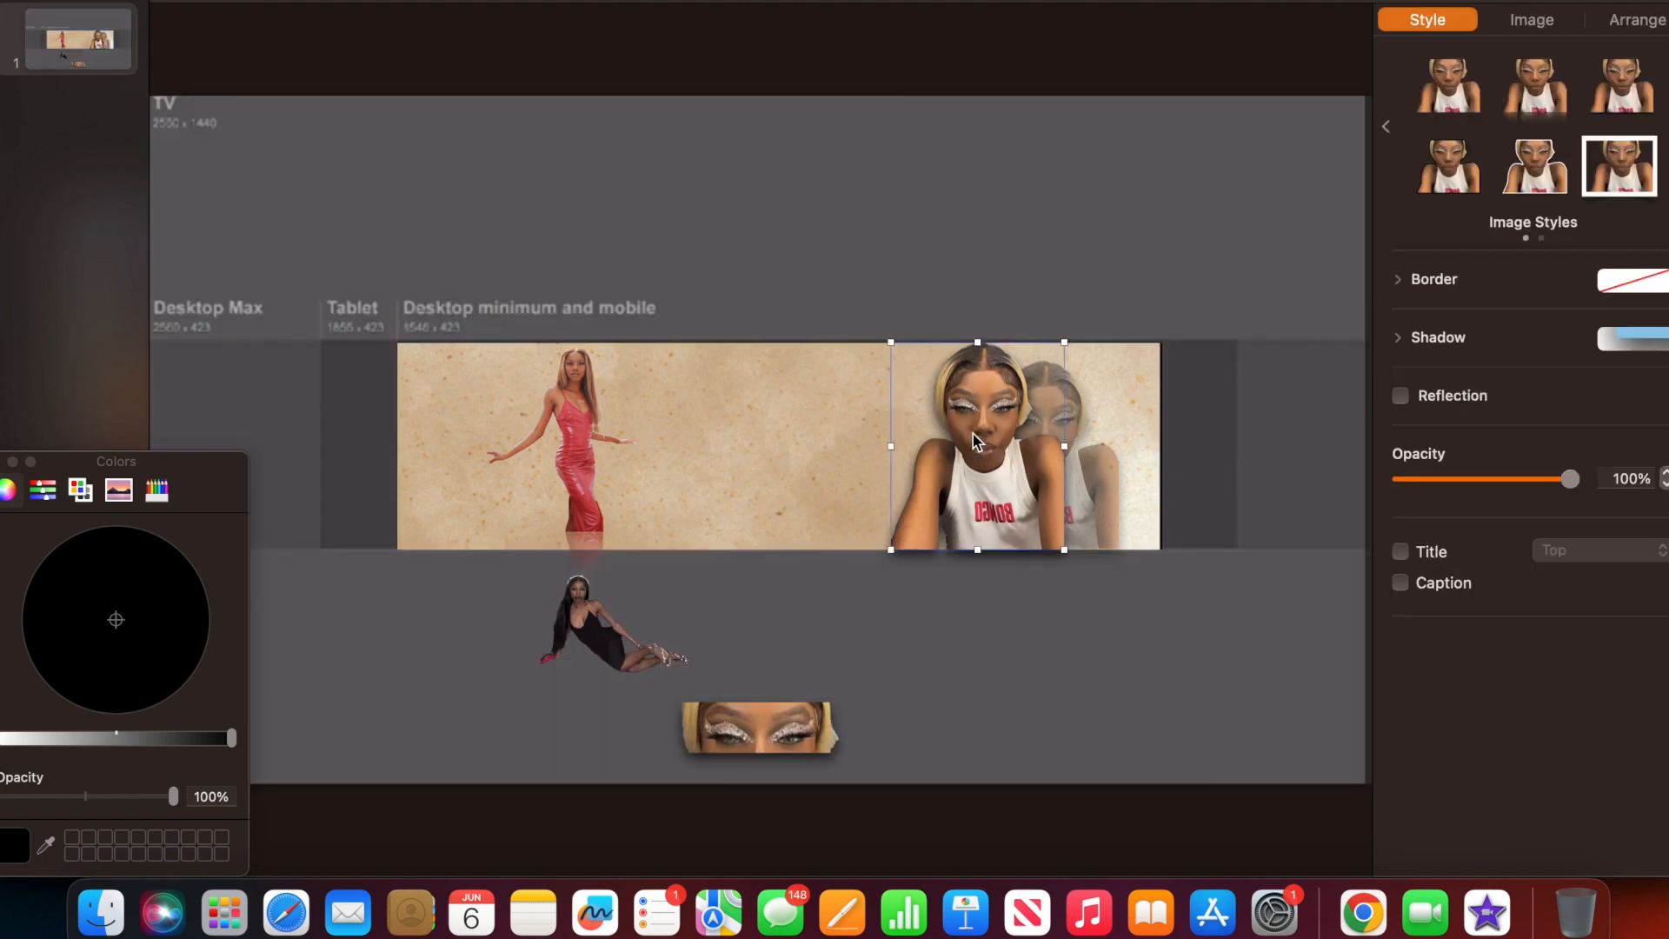
{"action": "left_click", "coordinate": [1439, 339]}
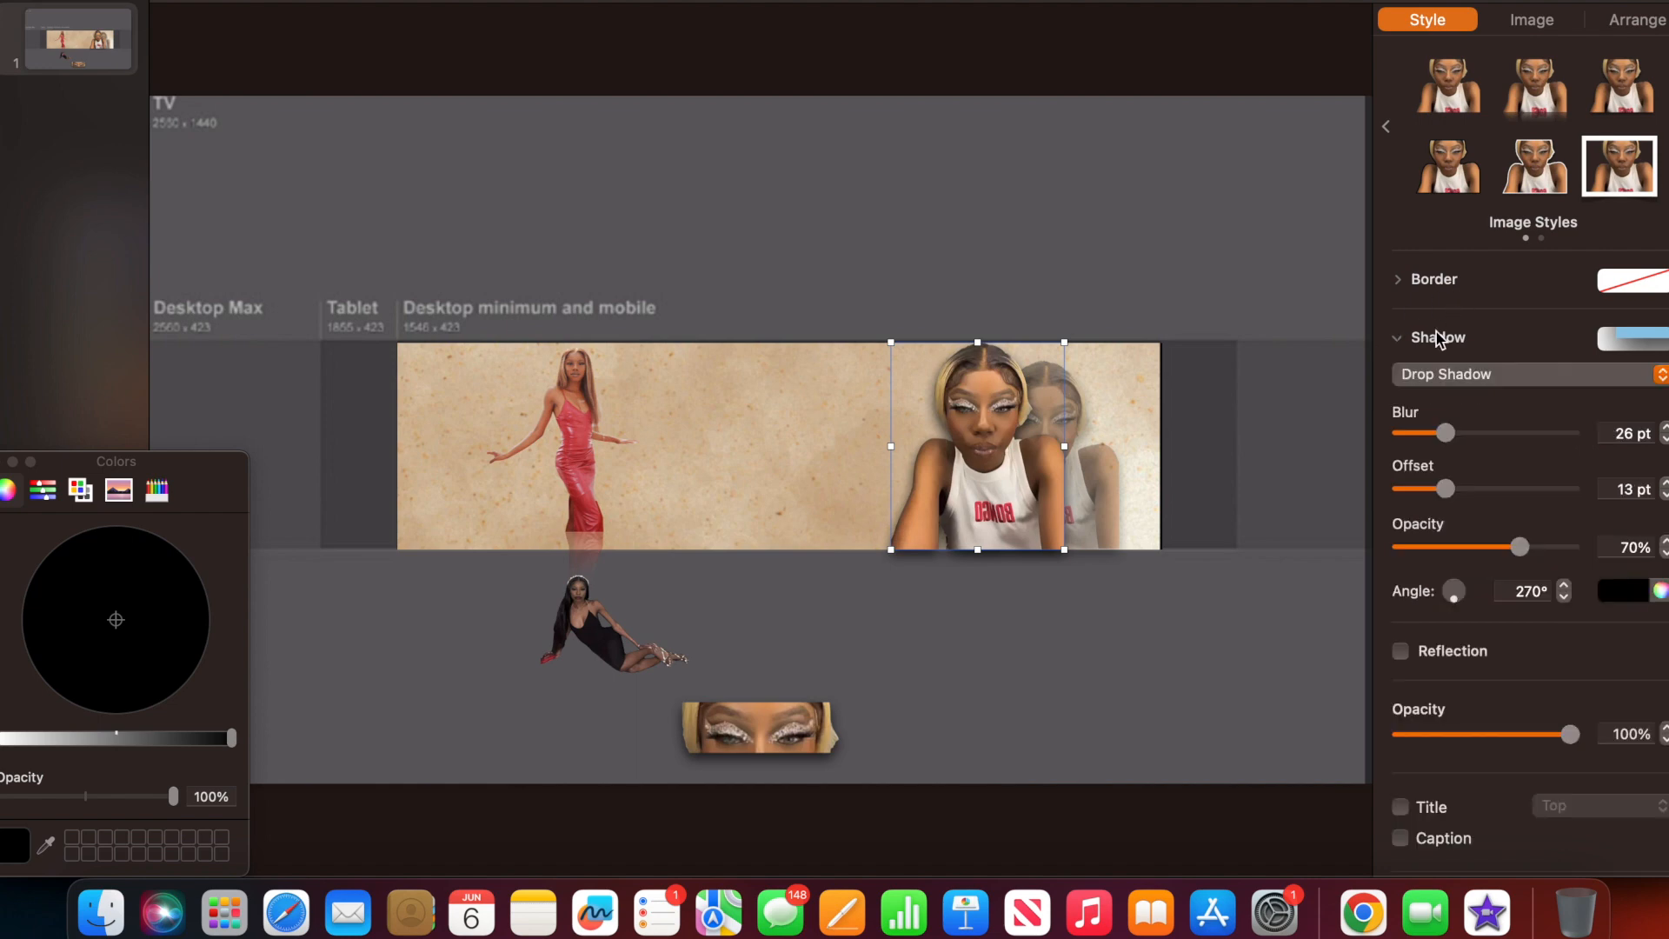
Enlarge the red-dress cutout until its lower end reaches the banner's bottom edge.
{"action": "left_click", "coordinate": [629, 525]}
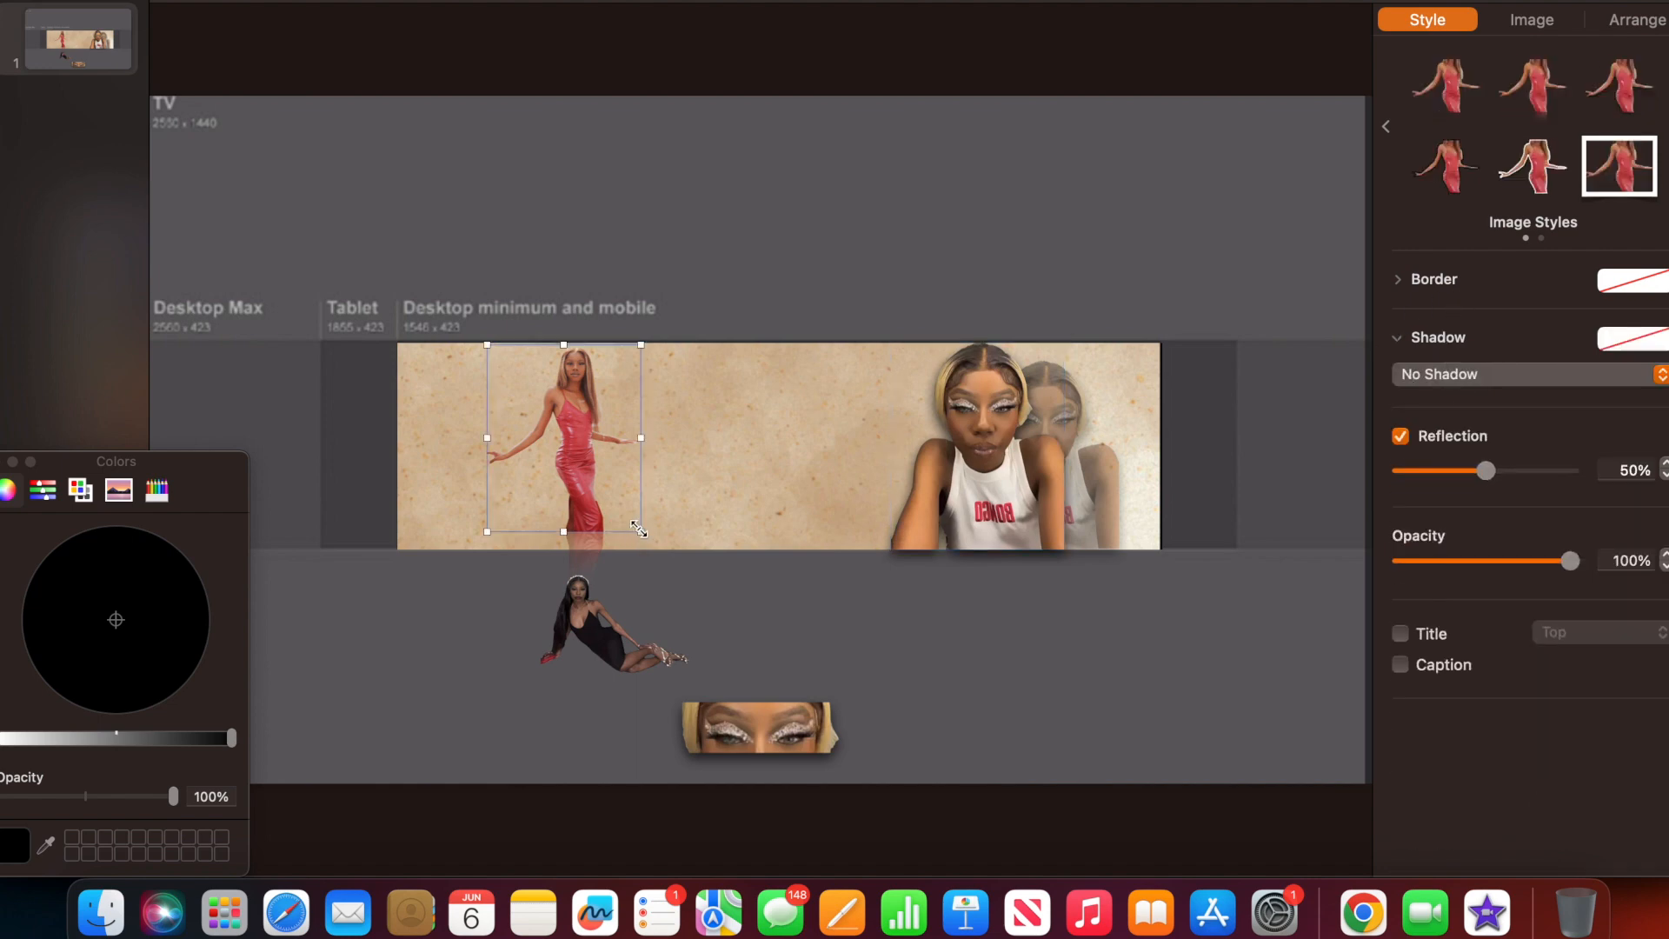
{"action": "left_click_drag", "start_coordinate": [633, 529], "coordinate": [661, 551]}
{"action": "left_click", "coordinate": [618, 503]}
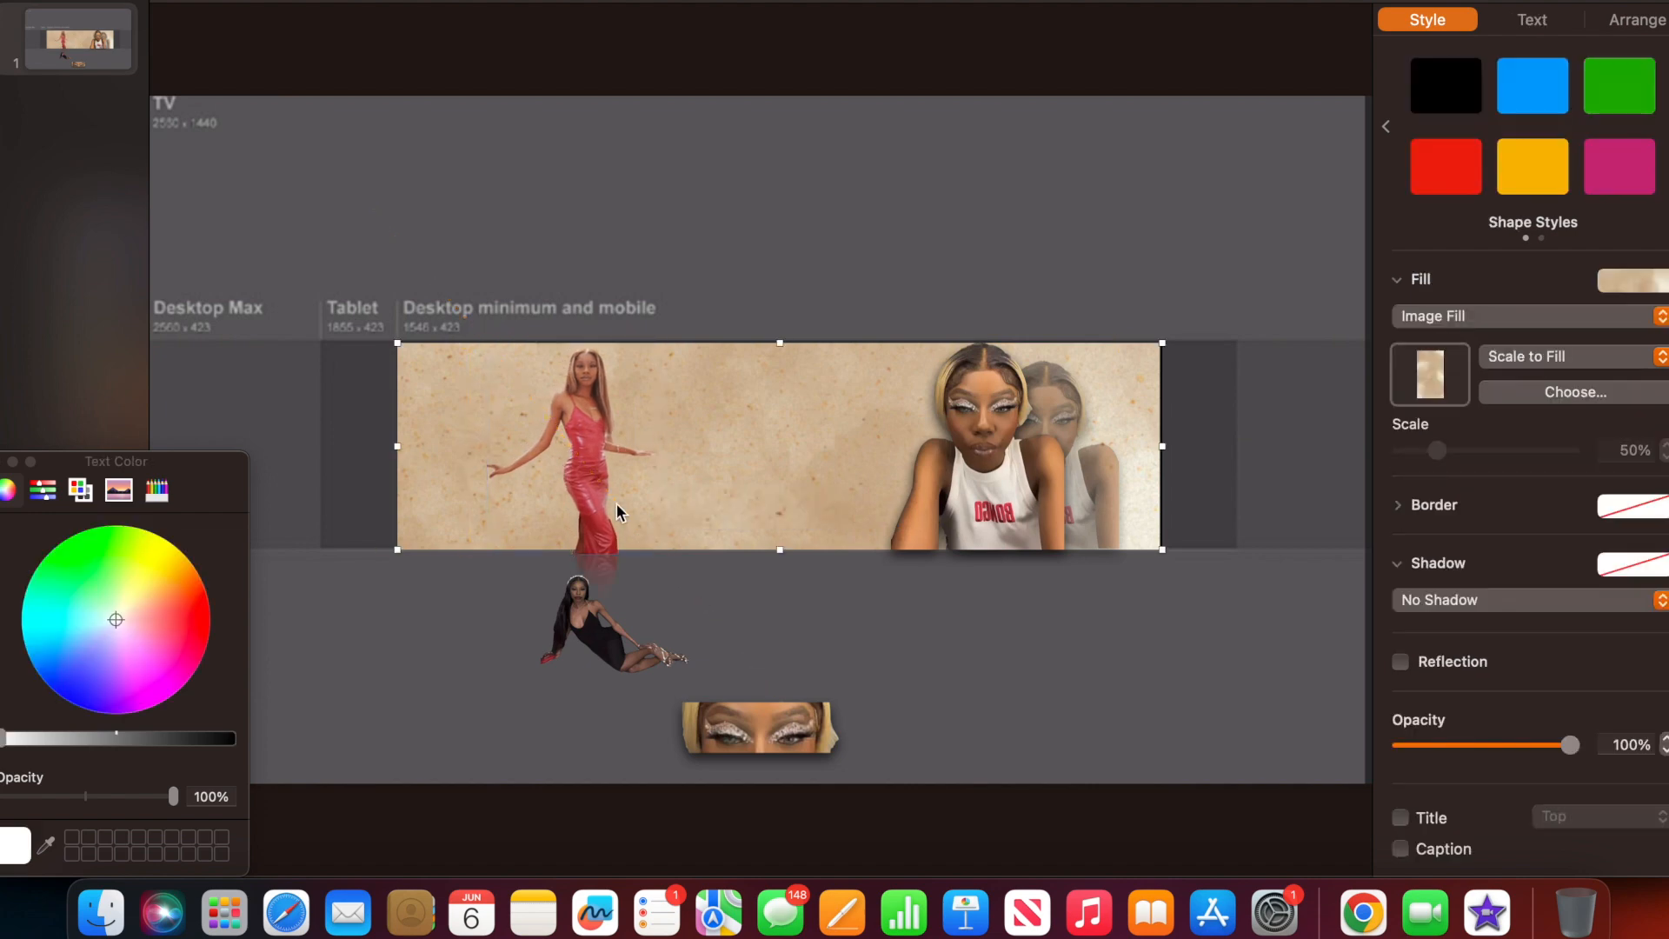
{"action": "left_click_drag", "start_coordinate": [667, 442], "coordinate": [668, 445]}
{"action": "left_click", "coordinate": [782, 607]}
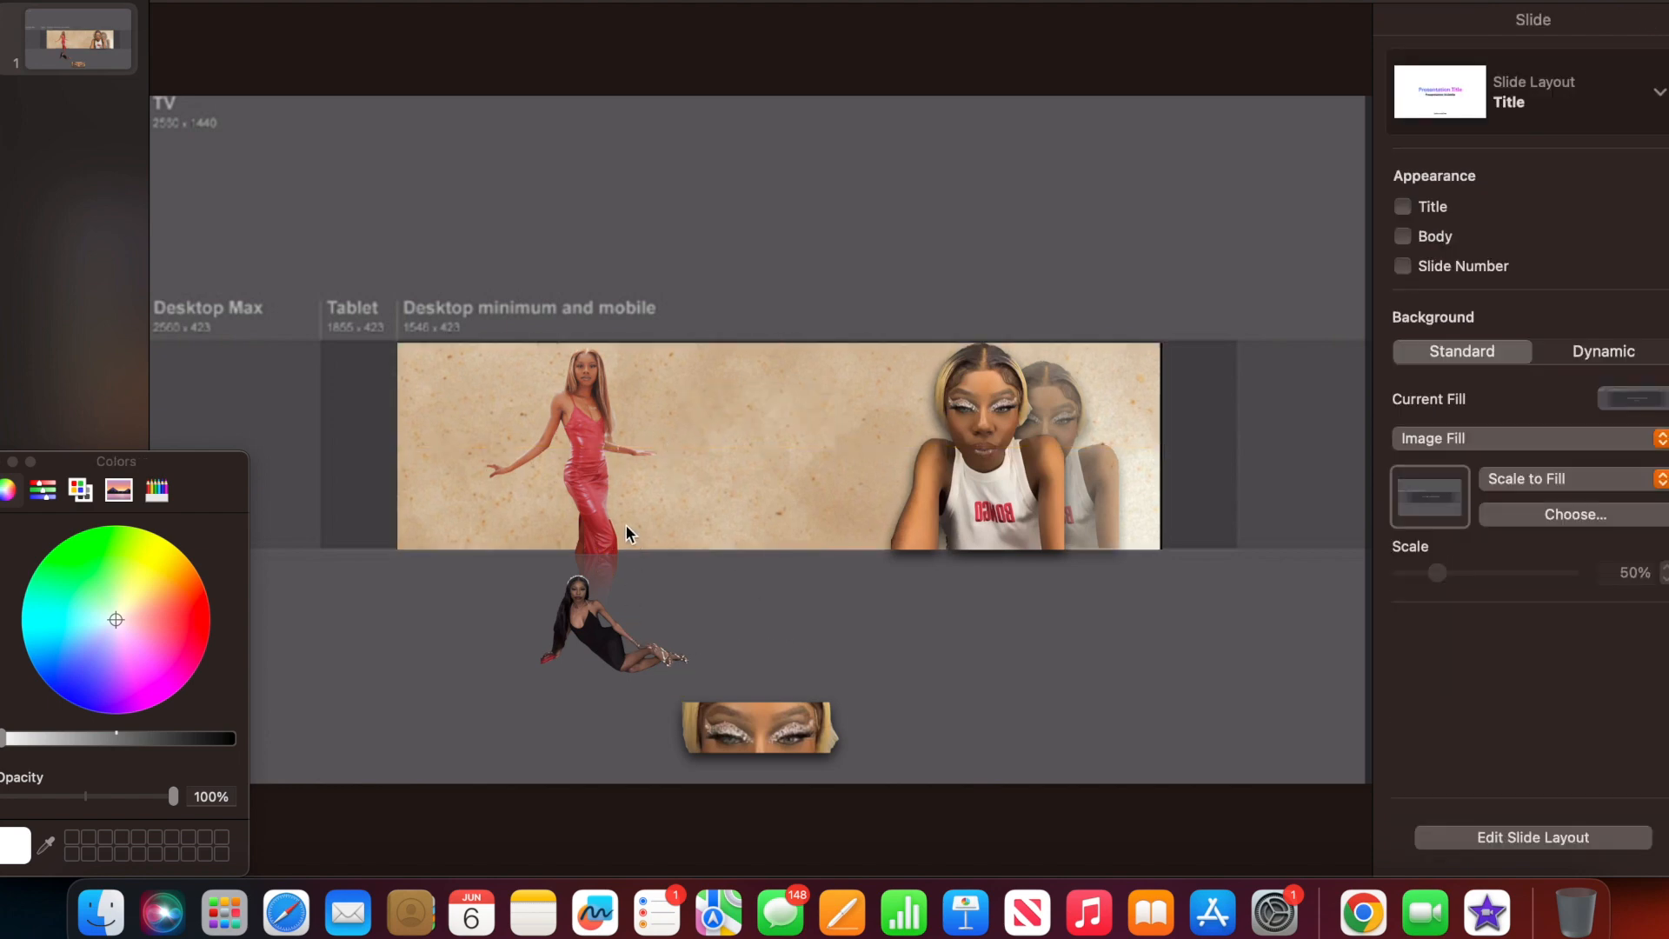
Place the reclining black-dress cutout on the banner beside the red-dress cutout and shift both toward the left end.
{"action": "left_click", "coordinate": [607, 634]}
{"action": "left_click_drag", "start_coordinate": [607, 634], "coordinate": [670, 511]}
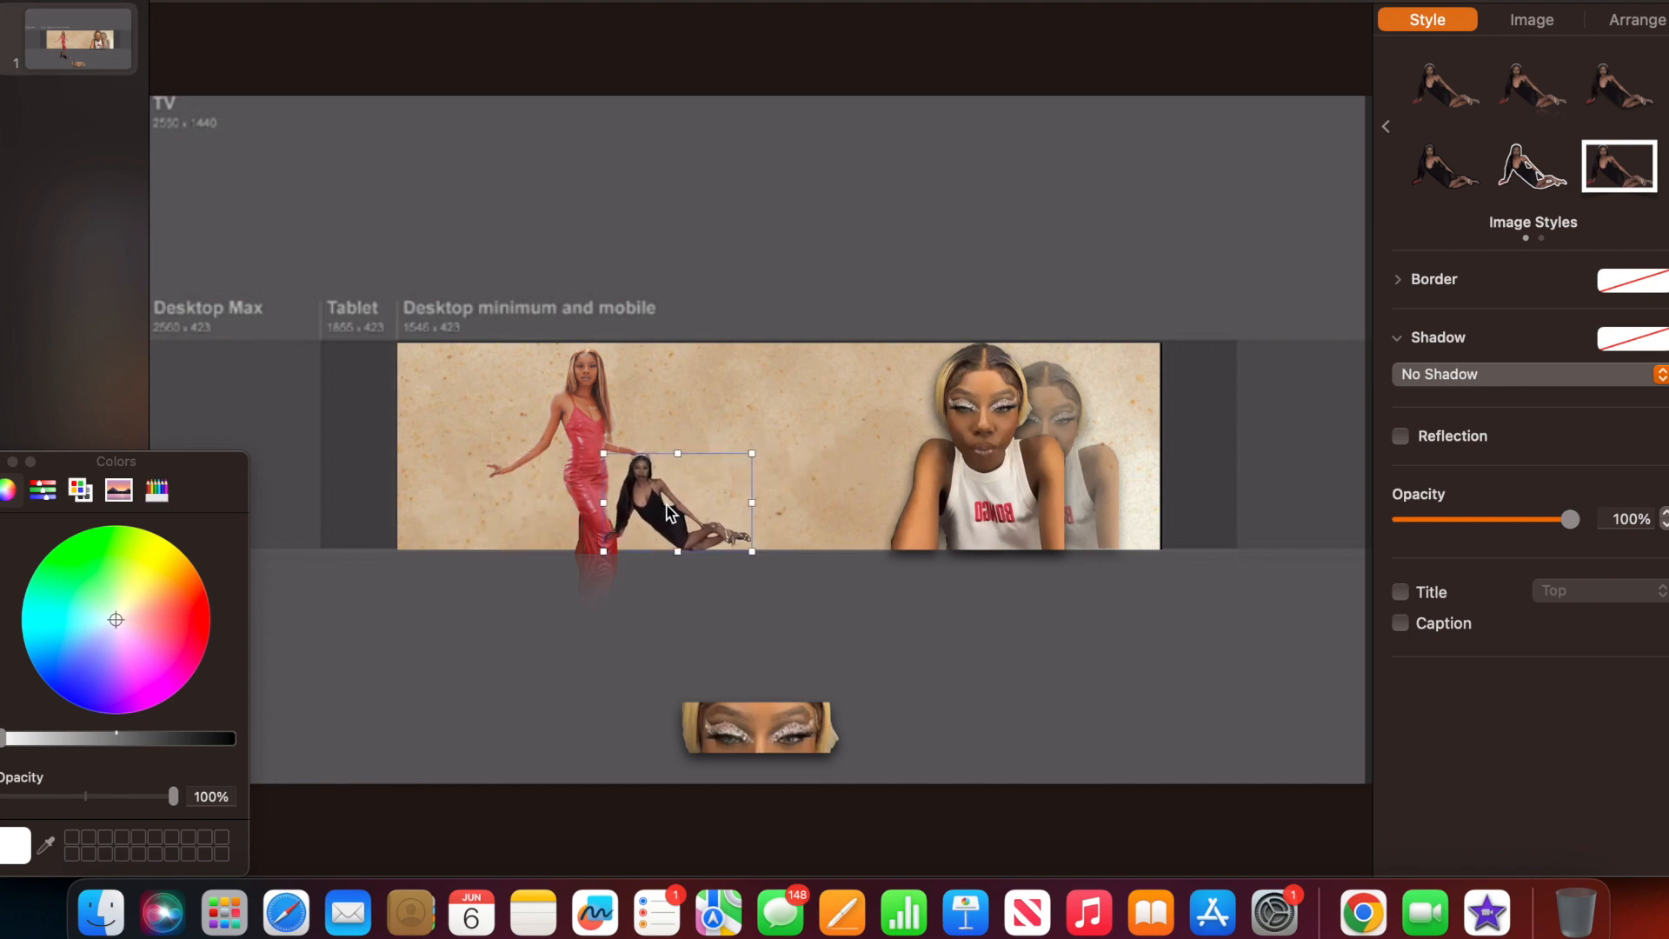
{"action": "left_click_drag", "start_coordinate": [579, 423], "coordinate": [525, 417]}
{"action": "left_click_drag", "start_coordinate": [650, 493], "coordinate": [591, 489]}
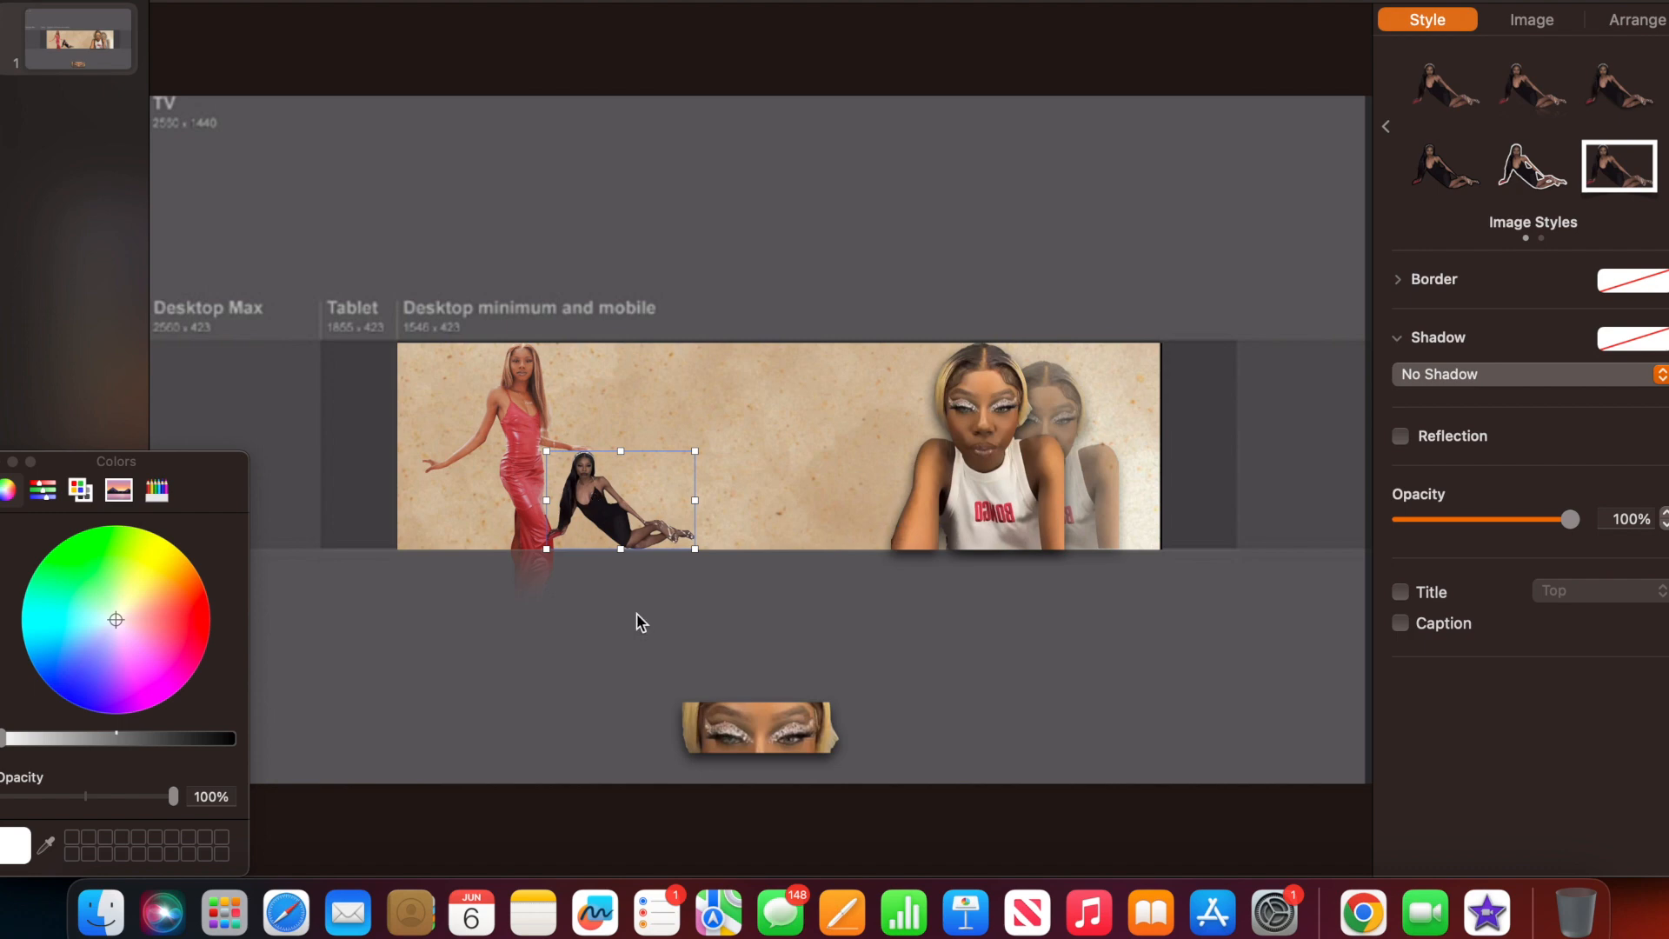
Delete the cropped eye-strip cutout below the banner.
{"action": "left_click_drag", "start_coordinate": [710, 732], "coordinate": [737, 687]}
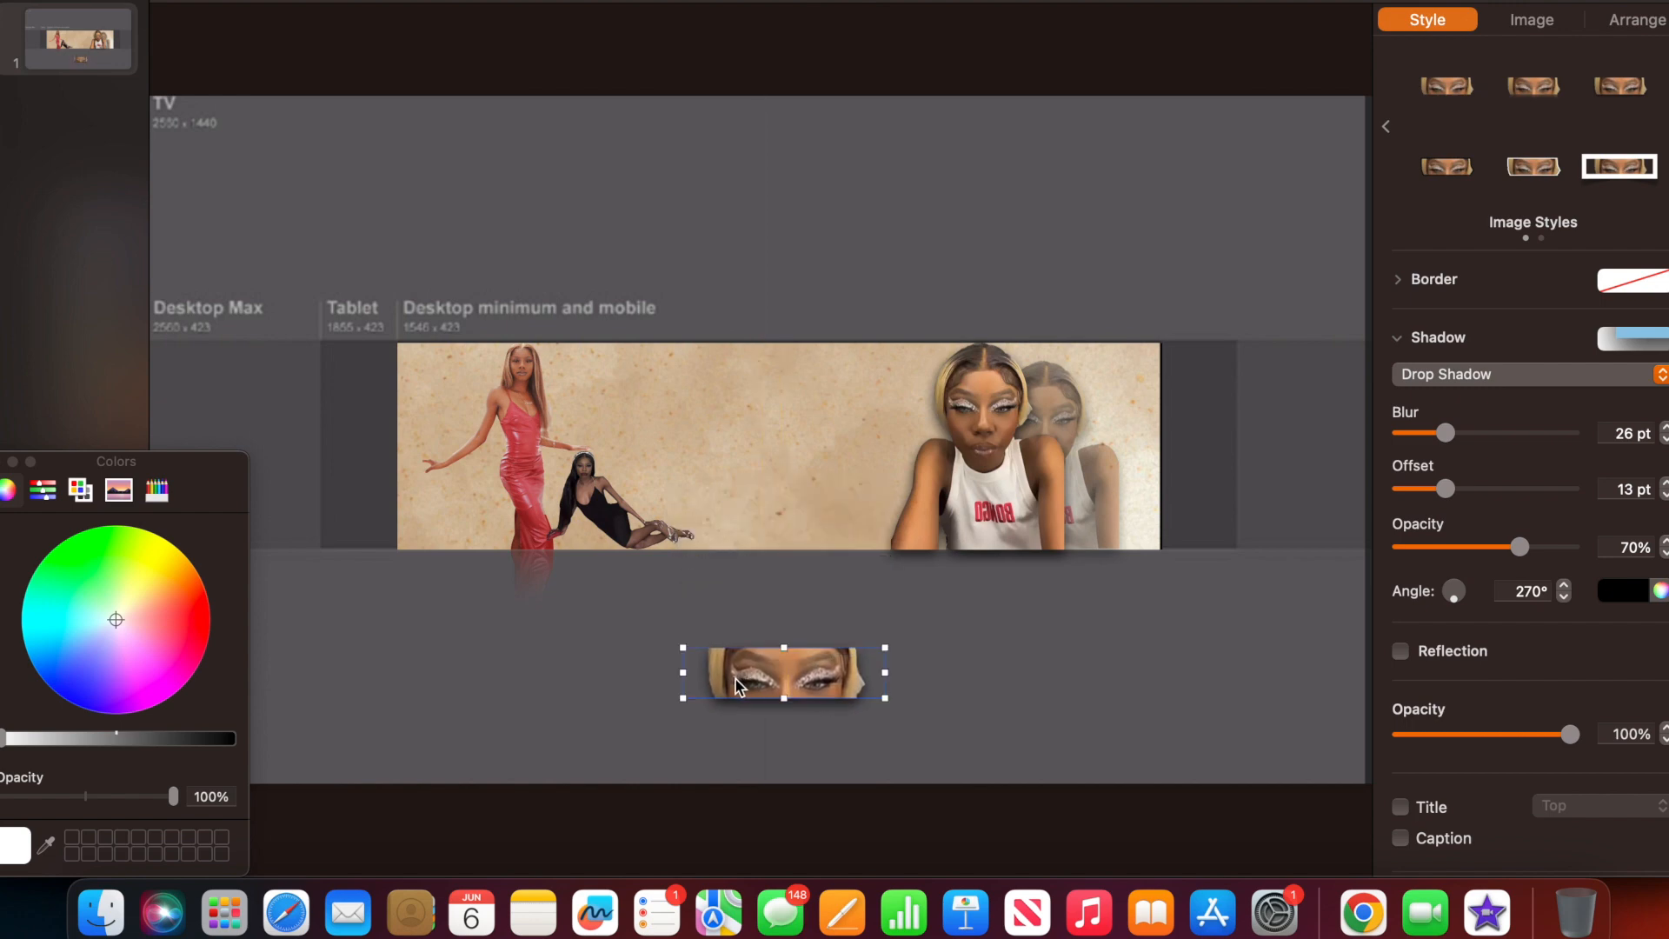
{"action": "key", "text": "Delete"}
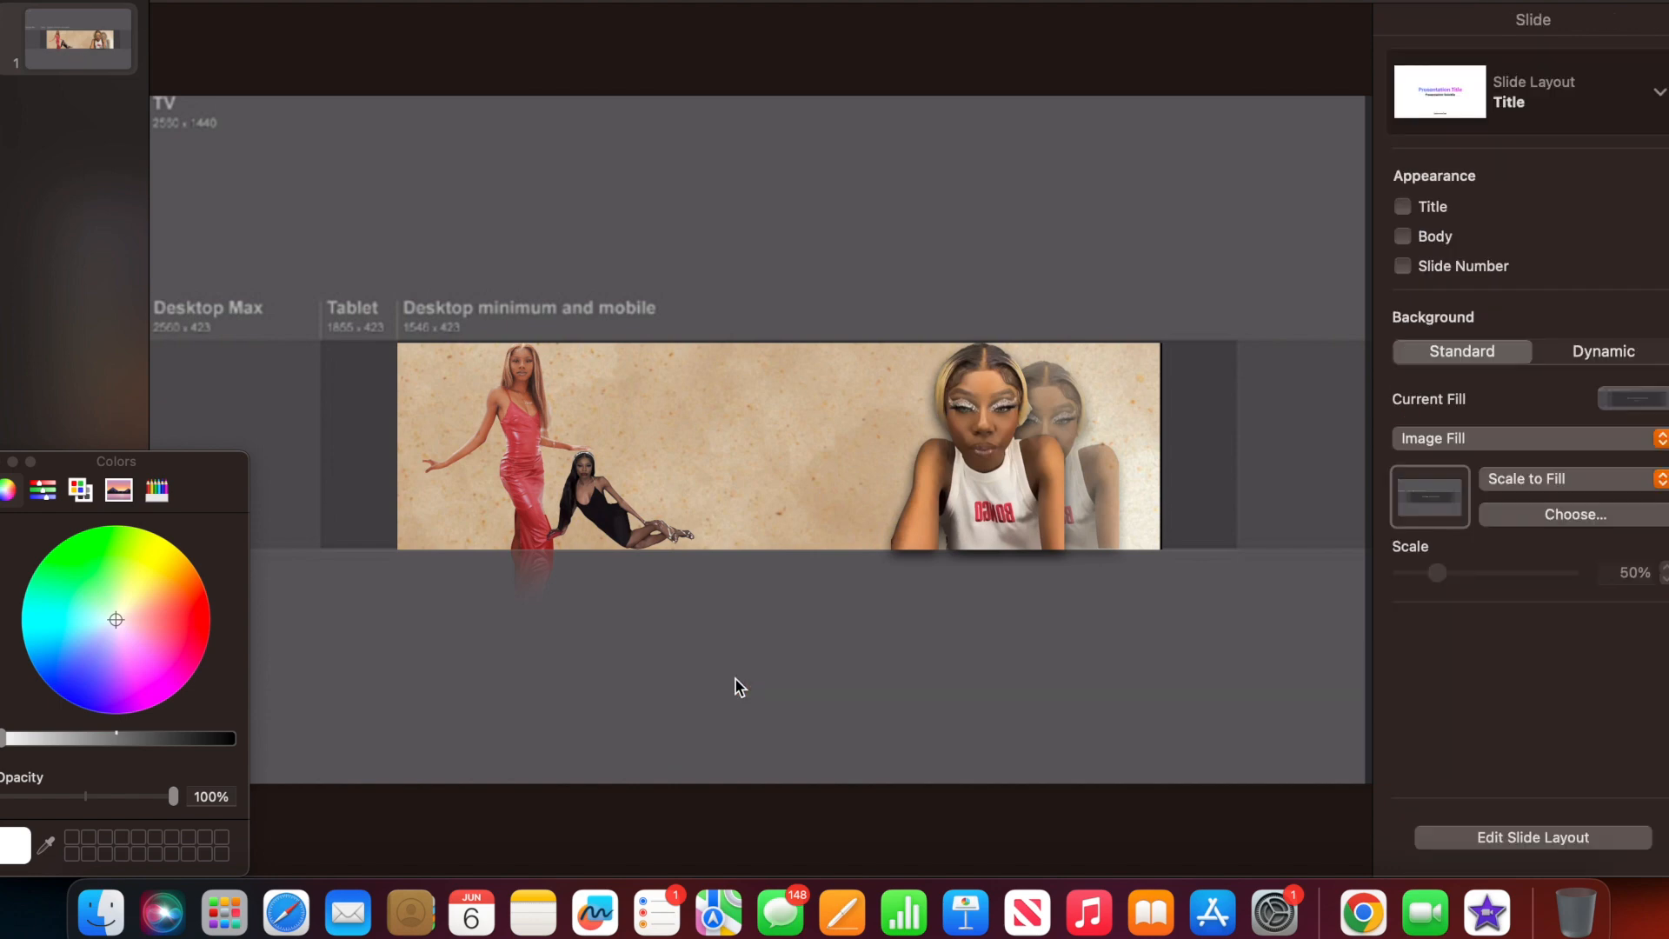
Enlarge the black-dress cutout to about 462 x 306 pt at the banner's left end, with the red-dress cutout to its right.
{"action": "left_click_drag", "start_coordinate": [607, 530], "coordinate": [557, 522]}
{"action": "left_click_drag", "start_coordinate": [719, 484], "coordinate": [614, 481]}
{"action": "left_click_drag", "start_coordinate": [681, 340], "coordinate": [600, 405]}
{"action": "left_click", "coordinate": [476, 480]}
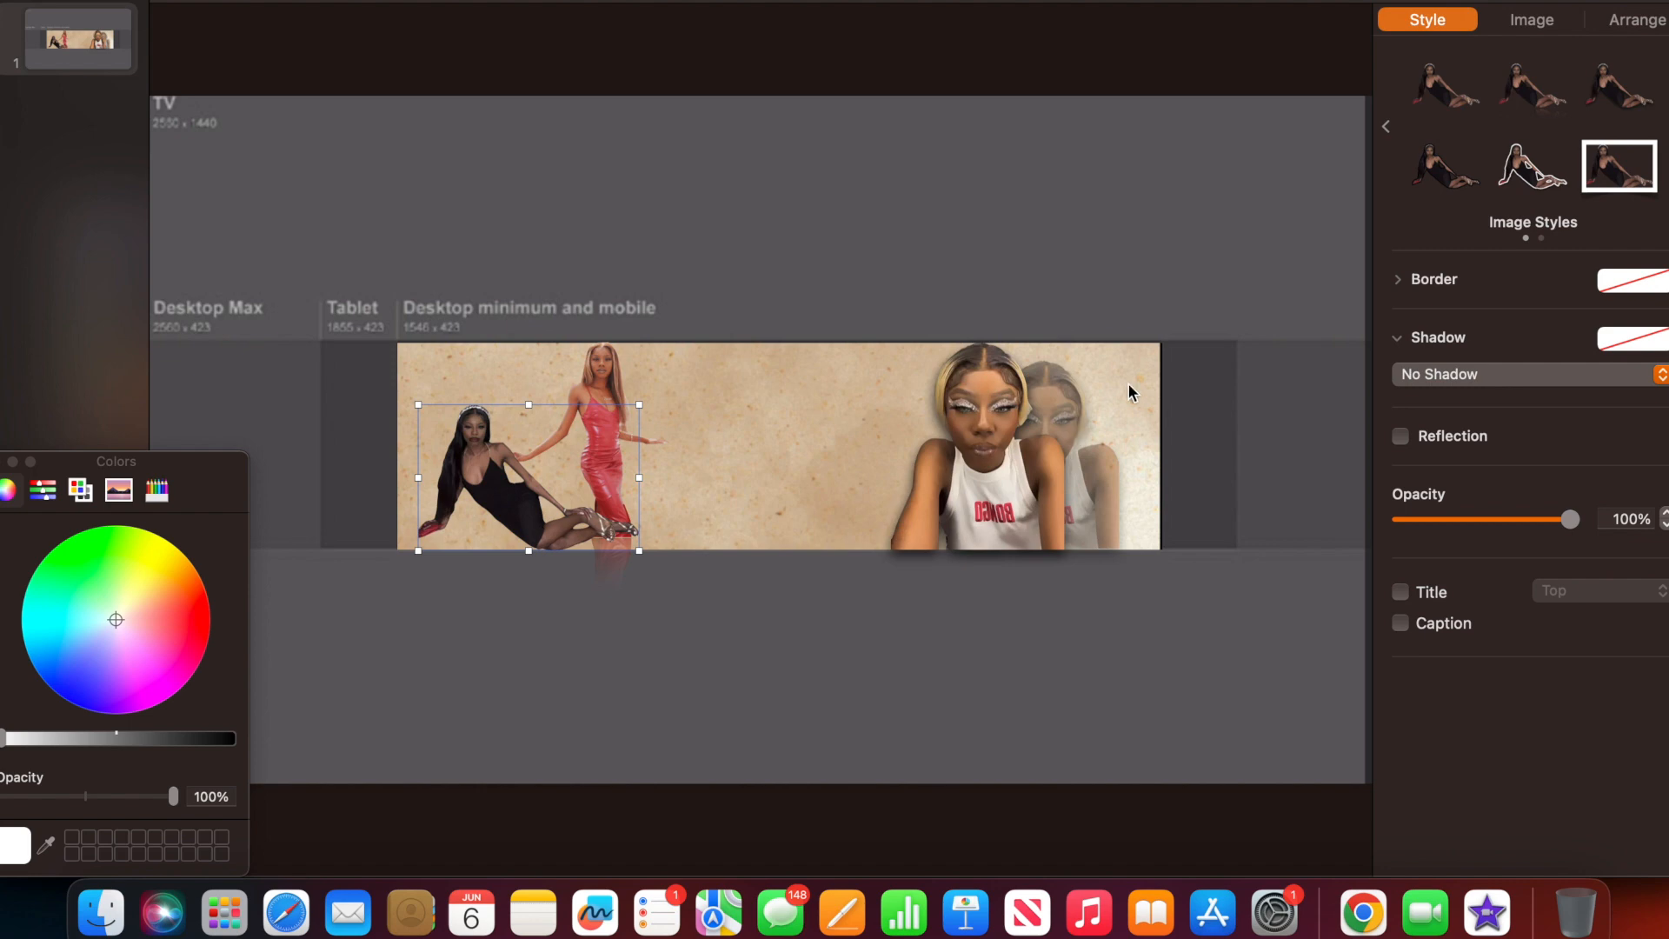
{"action": "left_click", "coordinate": [1550, 27]}
{"action": "left_click", "coordinate": [1641, 22]}
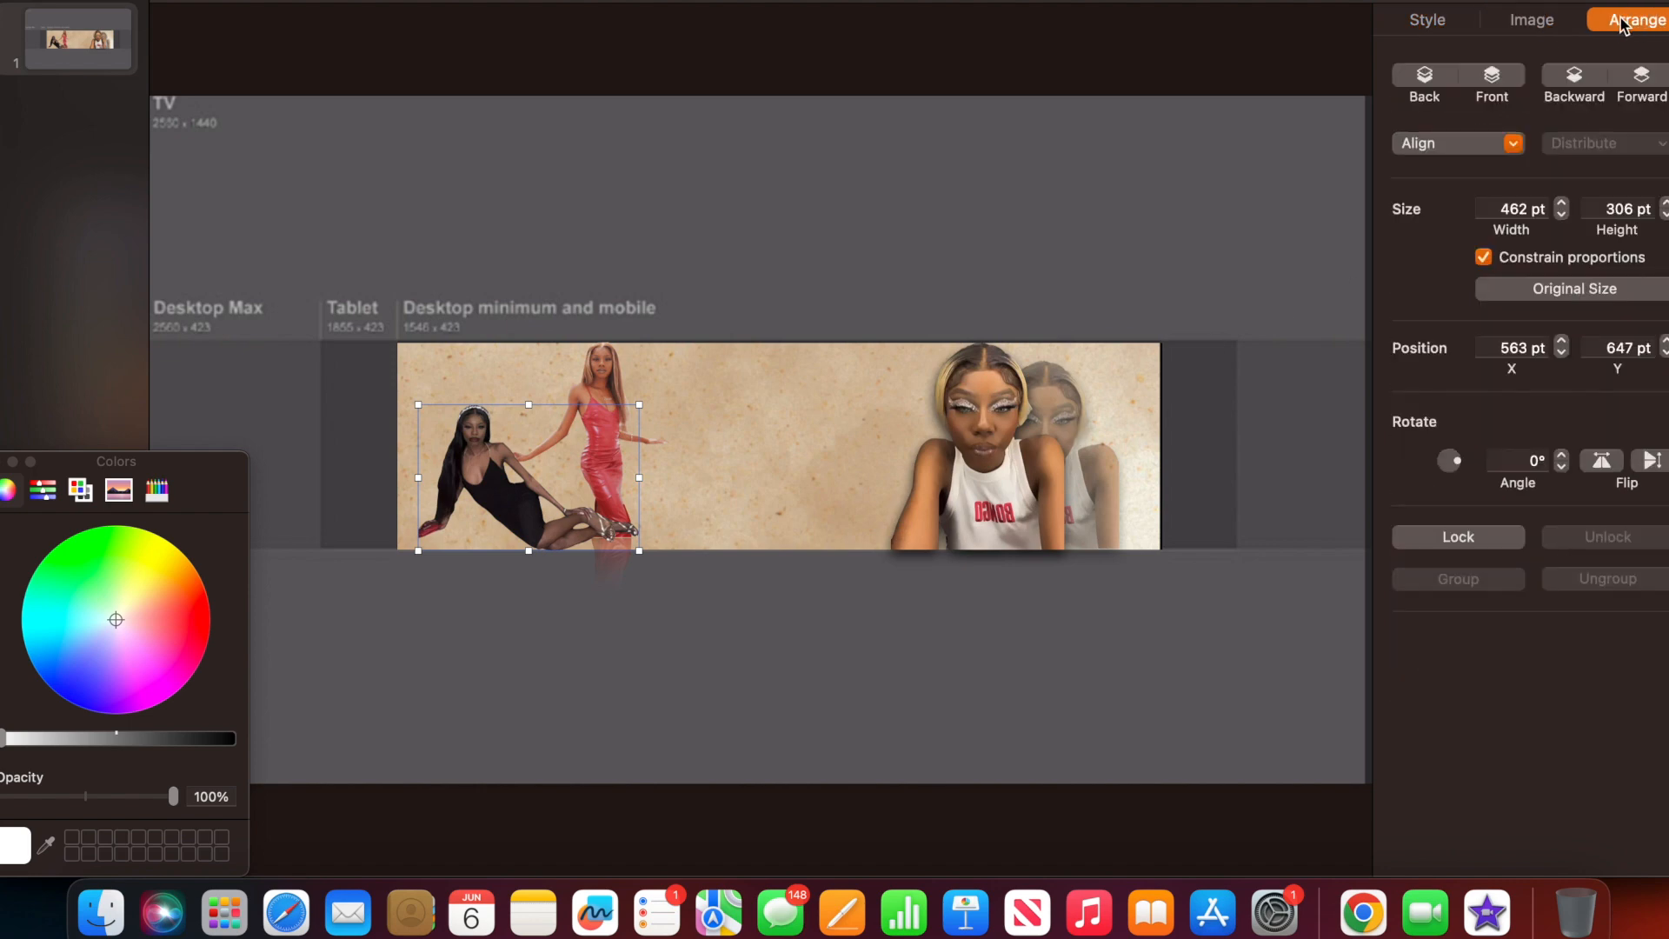
{"action": "left_click", "coordinate": [1560, 24]}
{"action": "left_click", "coordinate": [1643, 31]}
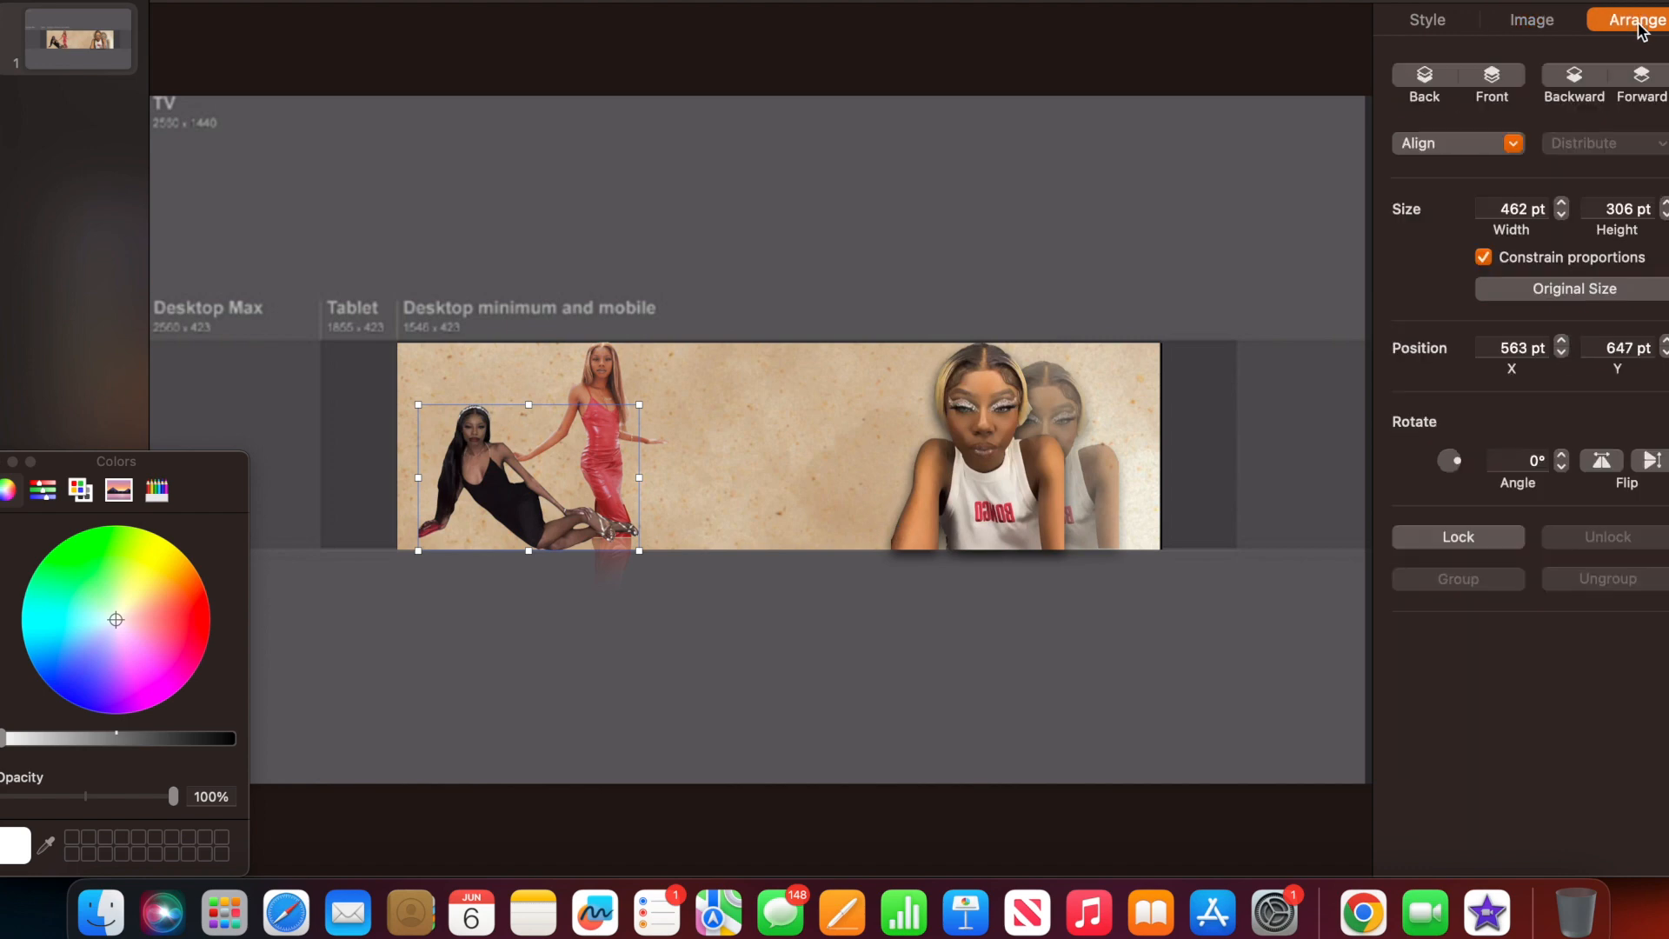
{"action": "left_click", "coordinate": [1435, 90]}
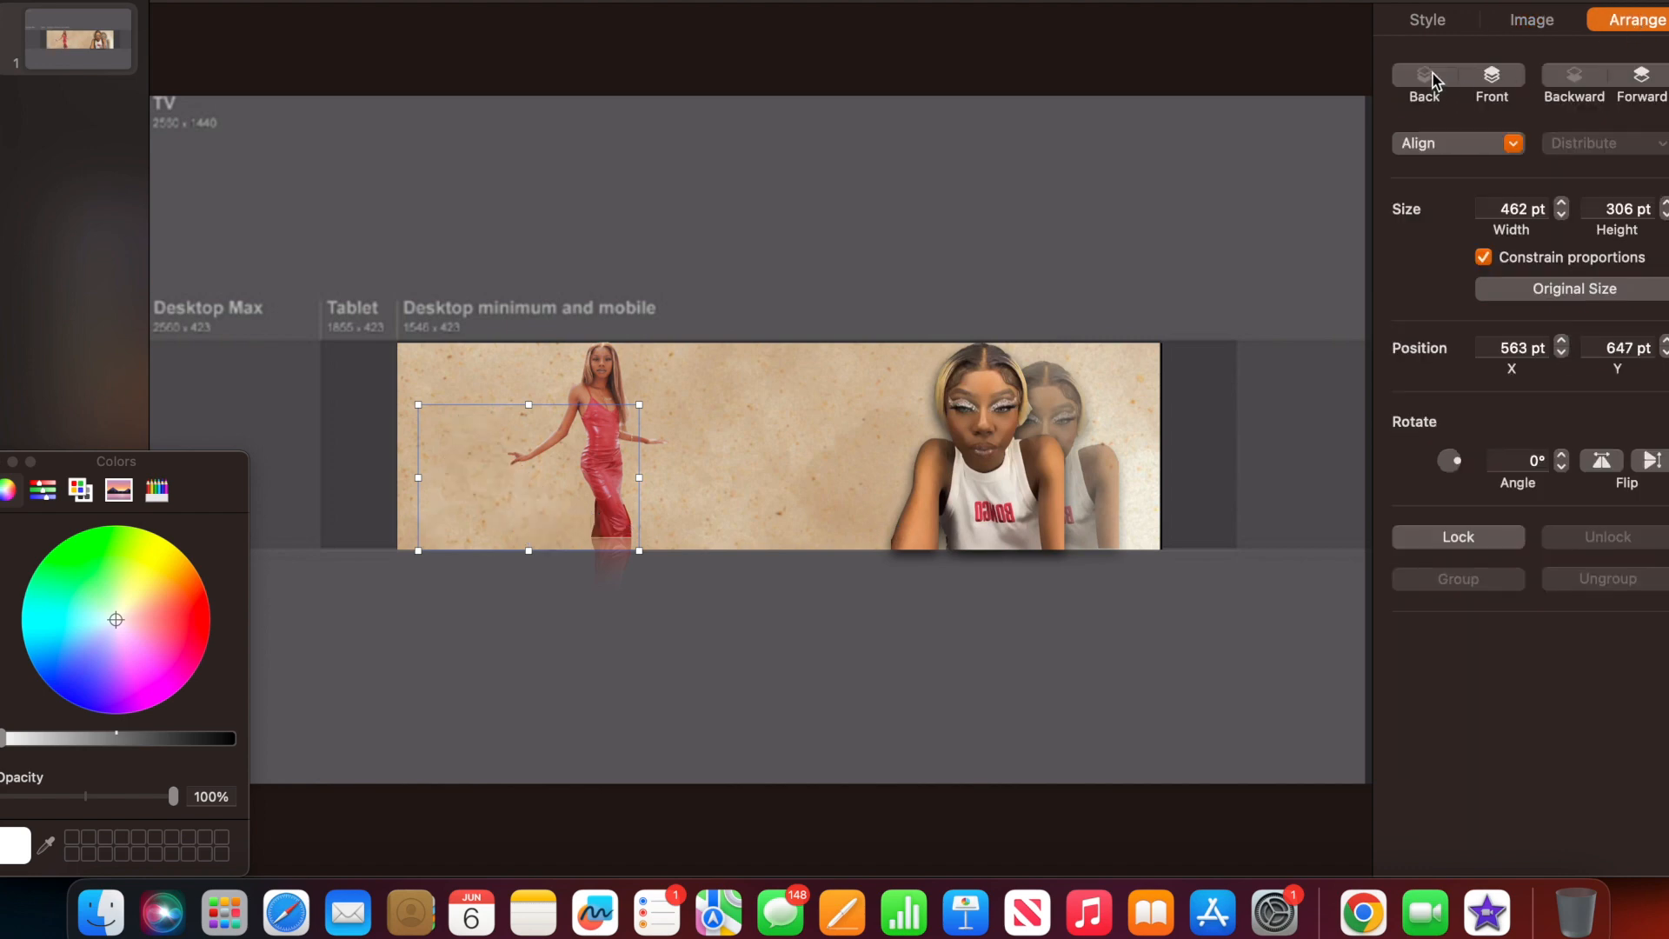
{"action": "left_click", "coordinate": [1493, 79]}
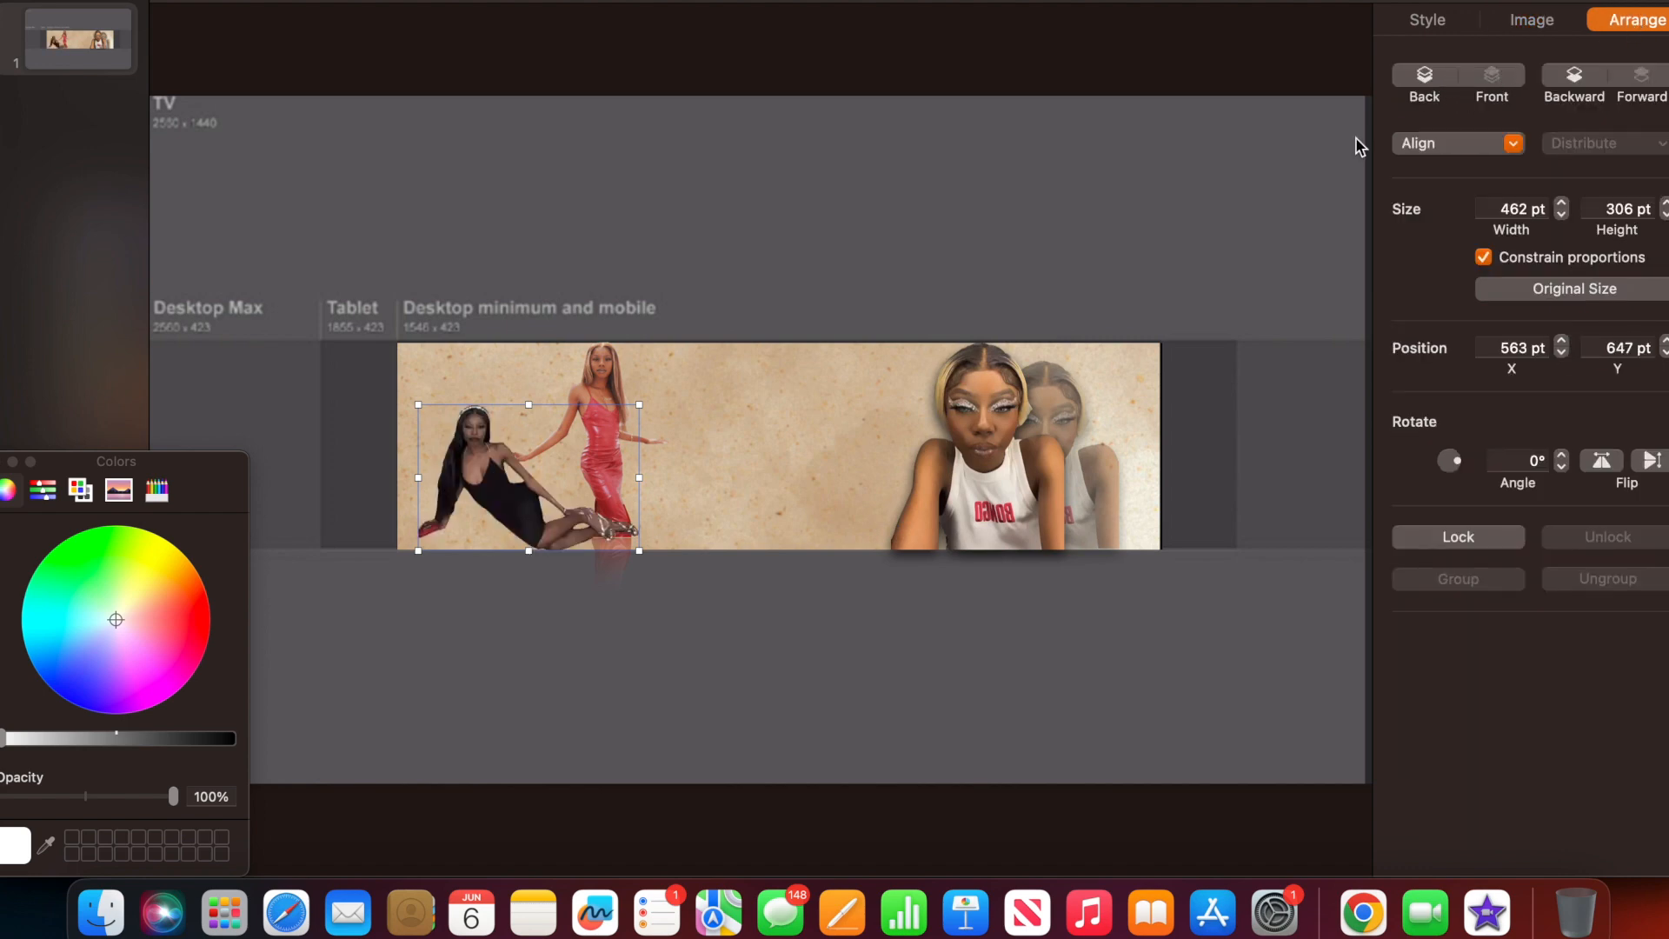
Bring the red-dress cutout in front of the black-dress cutout and enlarge it to about 363 x 441 pt.
{"action": "left_click", "coordinate": [596, 396]}
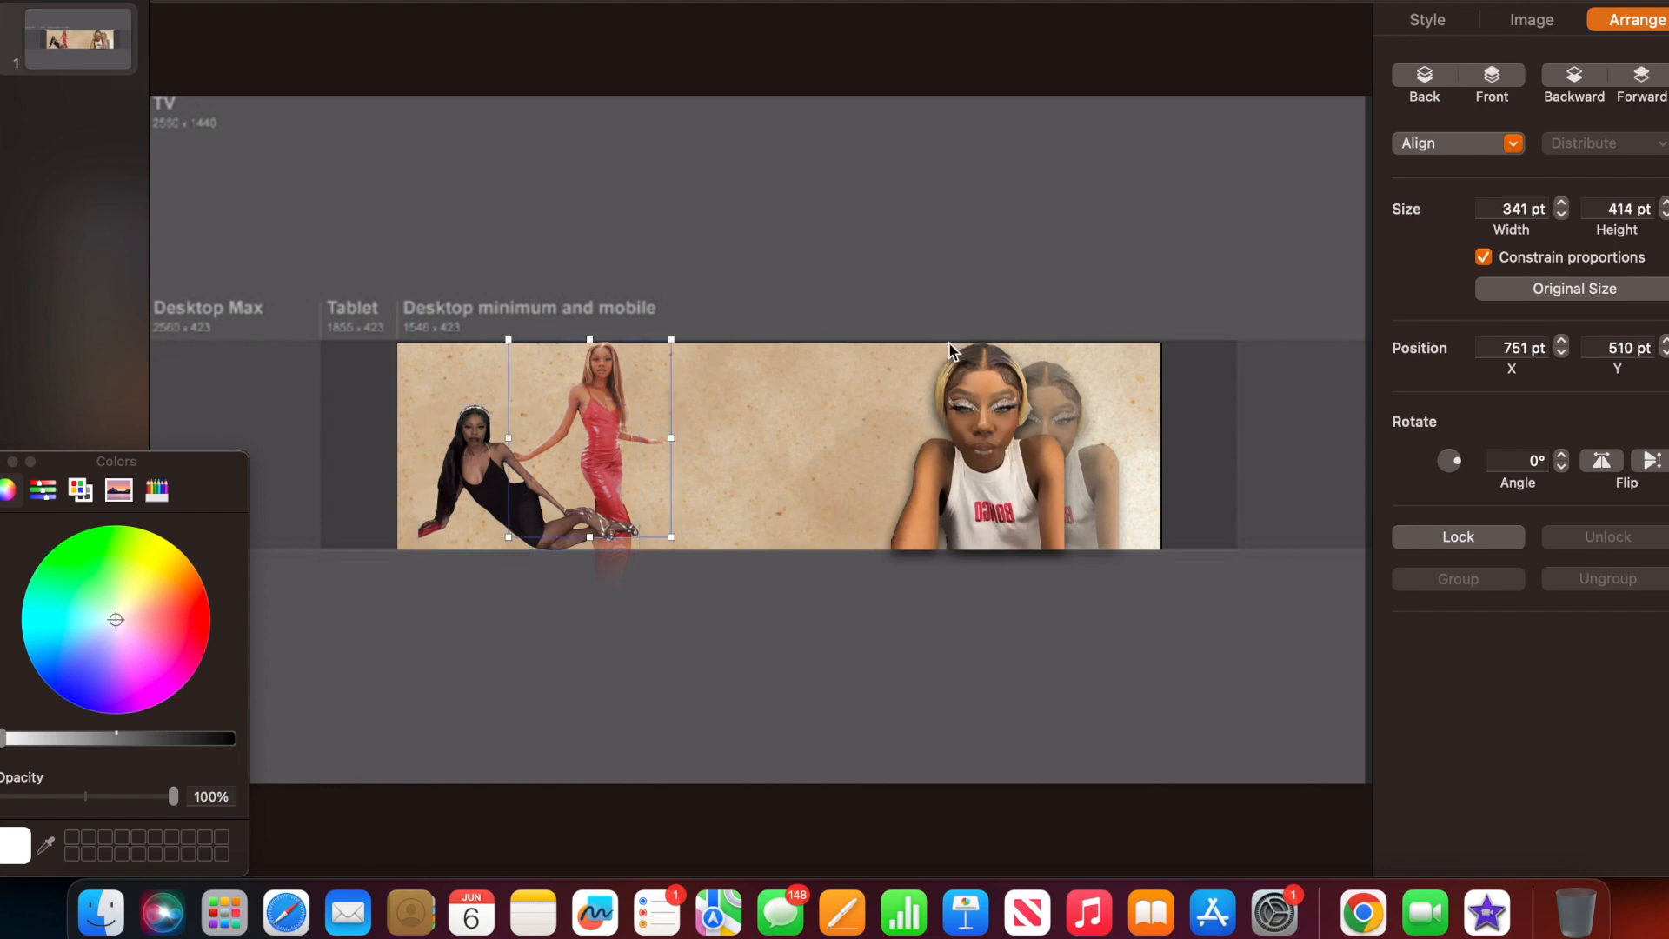
{"action": "left_click", "coordinate": [1492, 78]}
{"action": "left_click", "coordinate": [663, 585]}
{"action": "left_click", "coordinate": [624, 514]}
{"action": "left_click_drag", "start_coordinate": [589, 536], "coordinate": [623, 530]}
{"action": "left_click", "coordinate": [650, 585]}
{"action": "left_click", "coordinate": [615, 532]}
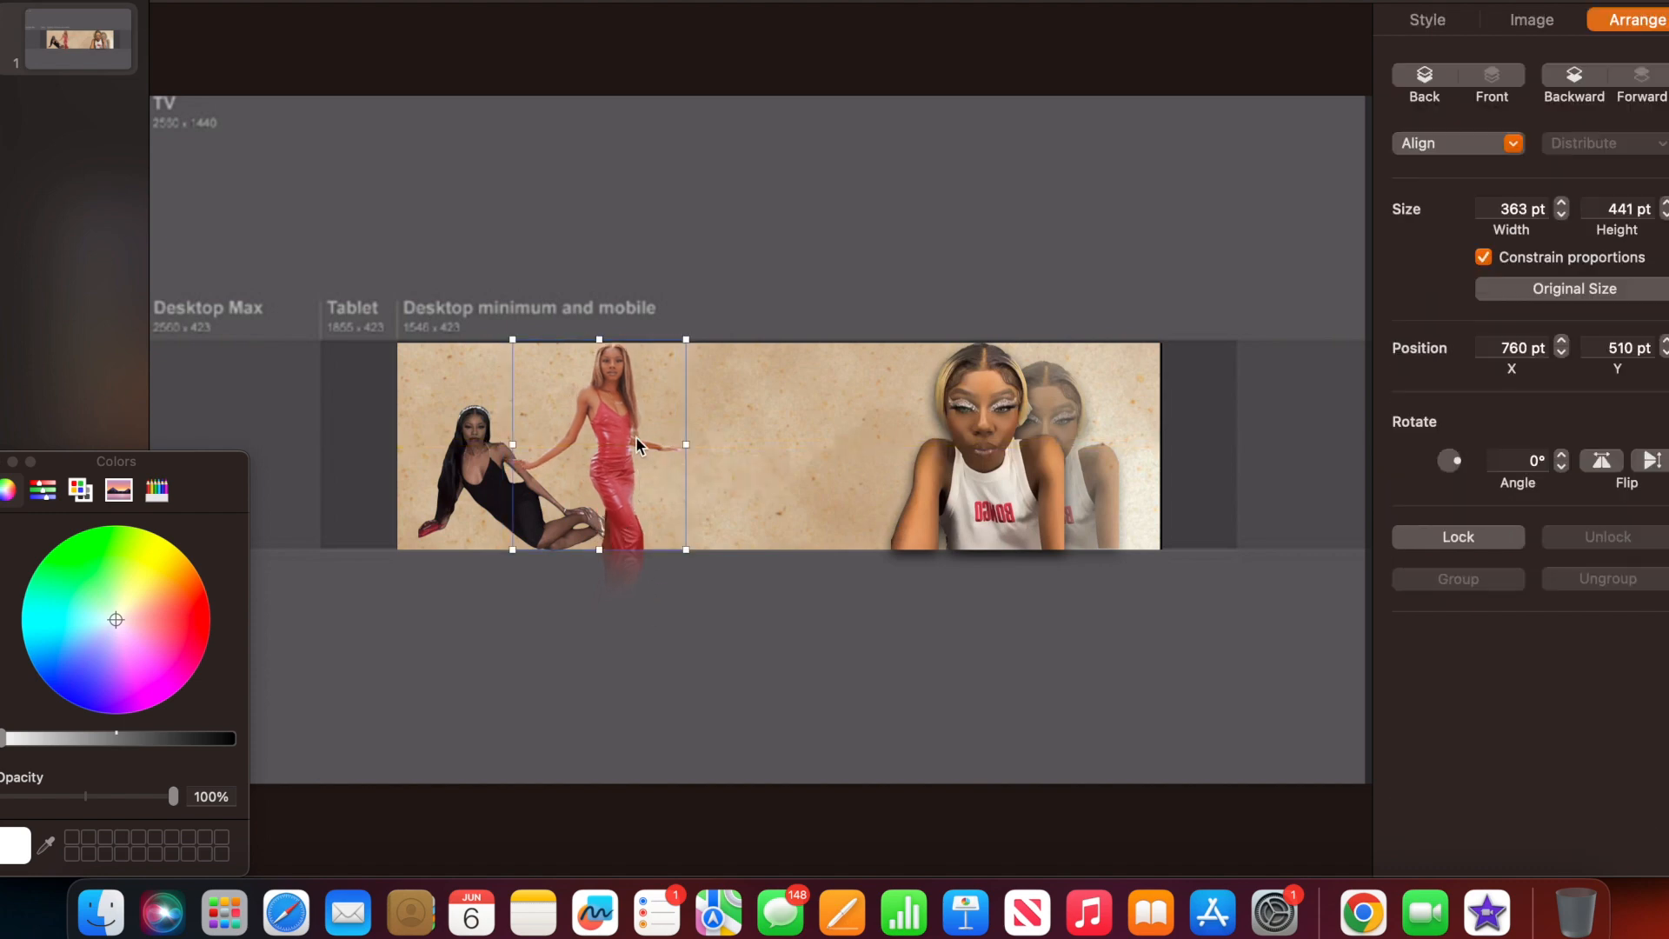
{"action": "left_click", "coordinate": [555, 664]}
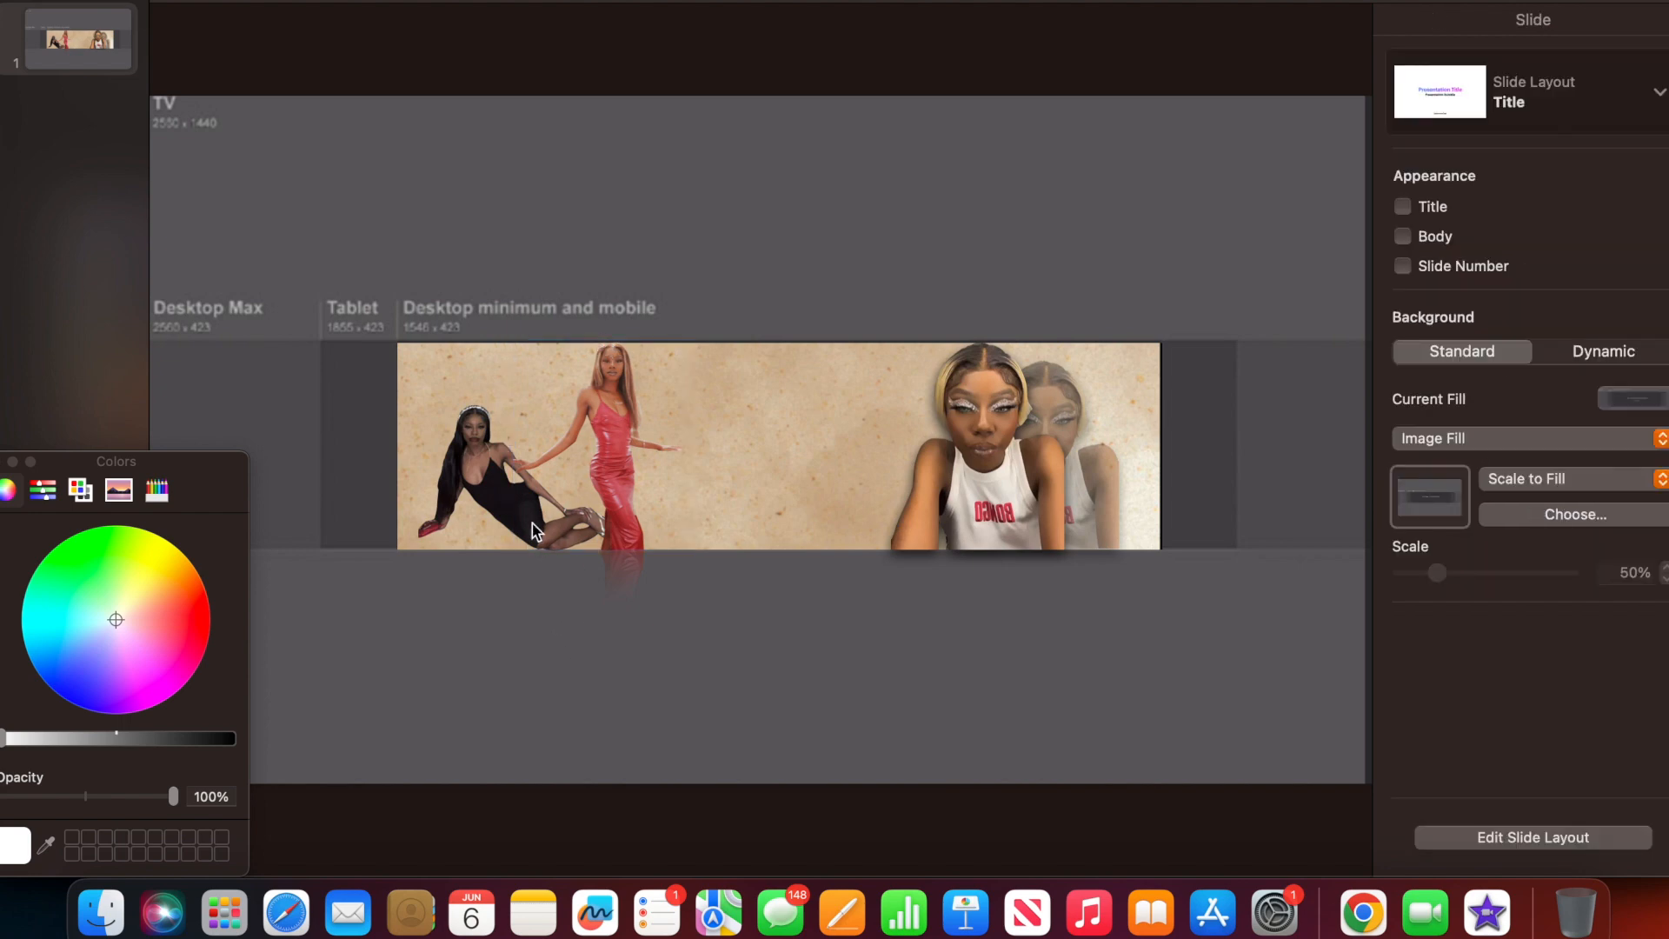
Add a text box reading "JAYE IN 4K" on the banner, just right of the red-dress cutout.
{"action": "left_click", "coordinate": [848, 26]}
{"action": "left_click_drag", "start_coordinate": [755, 442], "coordinate": [705, 420]}
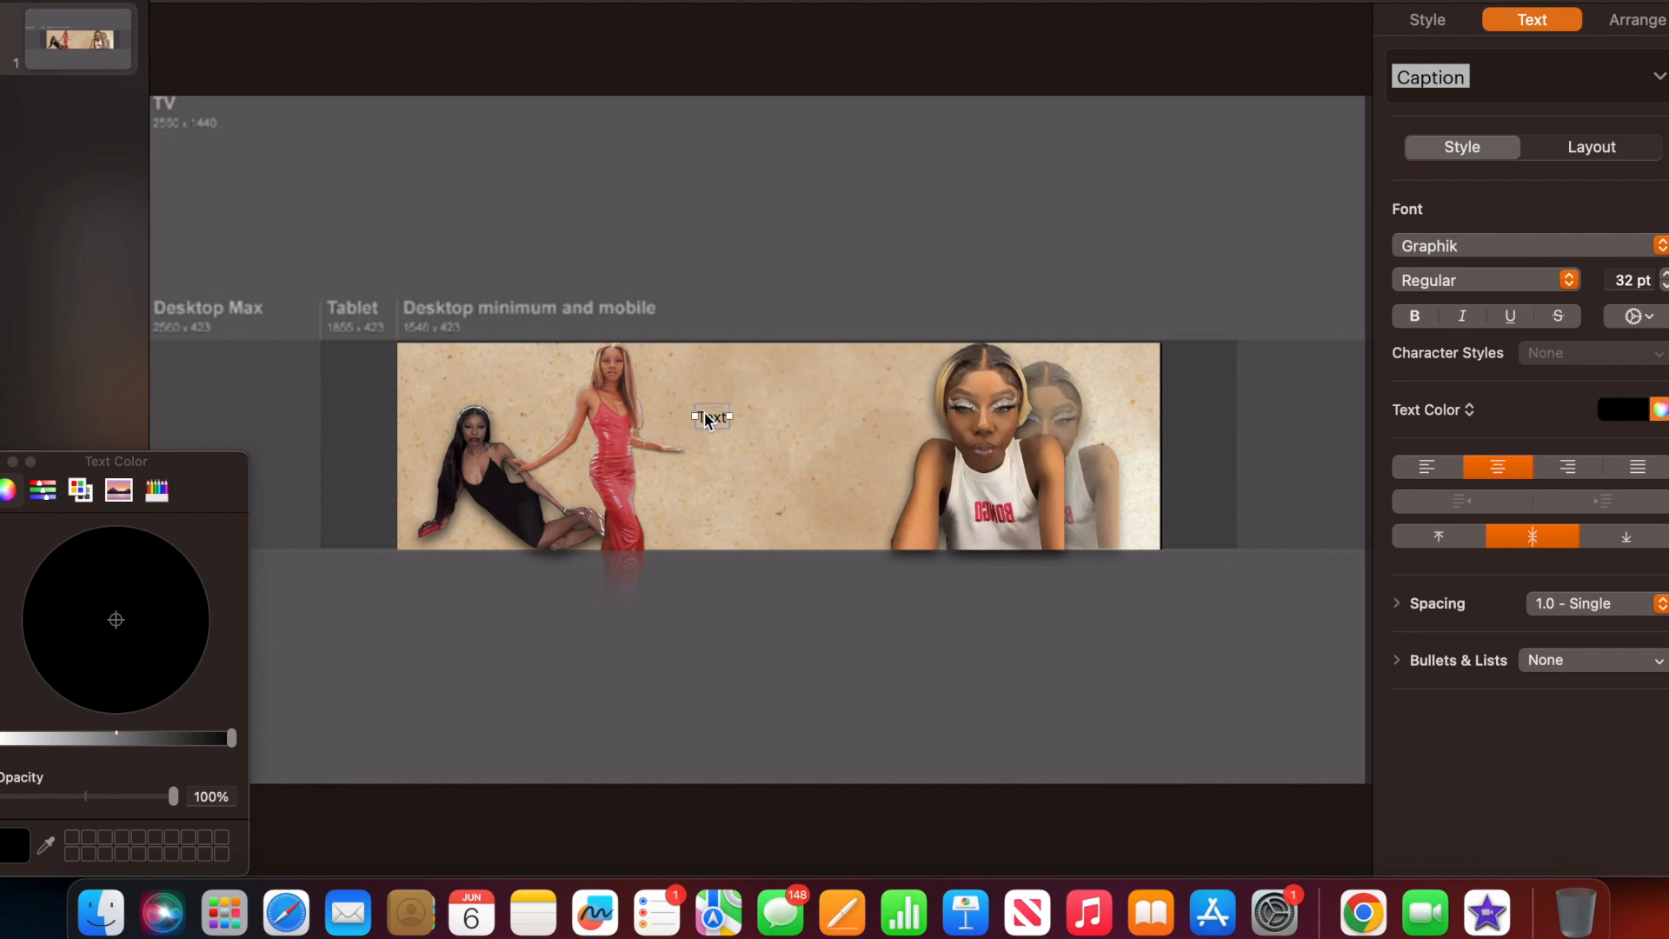
{"action": "left_click", "coordinate": [706, 419]}
{"action": "left_click", "coordinate": [719, 415]}
{"action": "left_click", "coordinate": [711, 417]}
{"action": "left_click", "coordinate": [711, 418]}
{"action": "type", "text": "JA"}
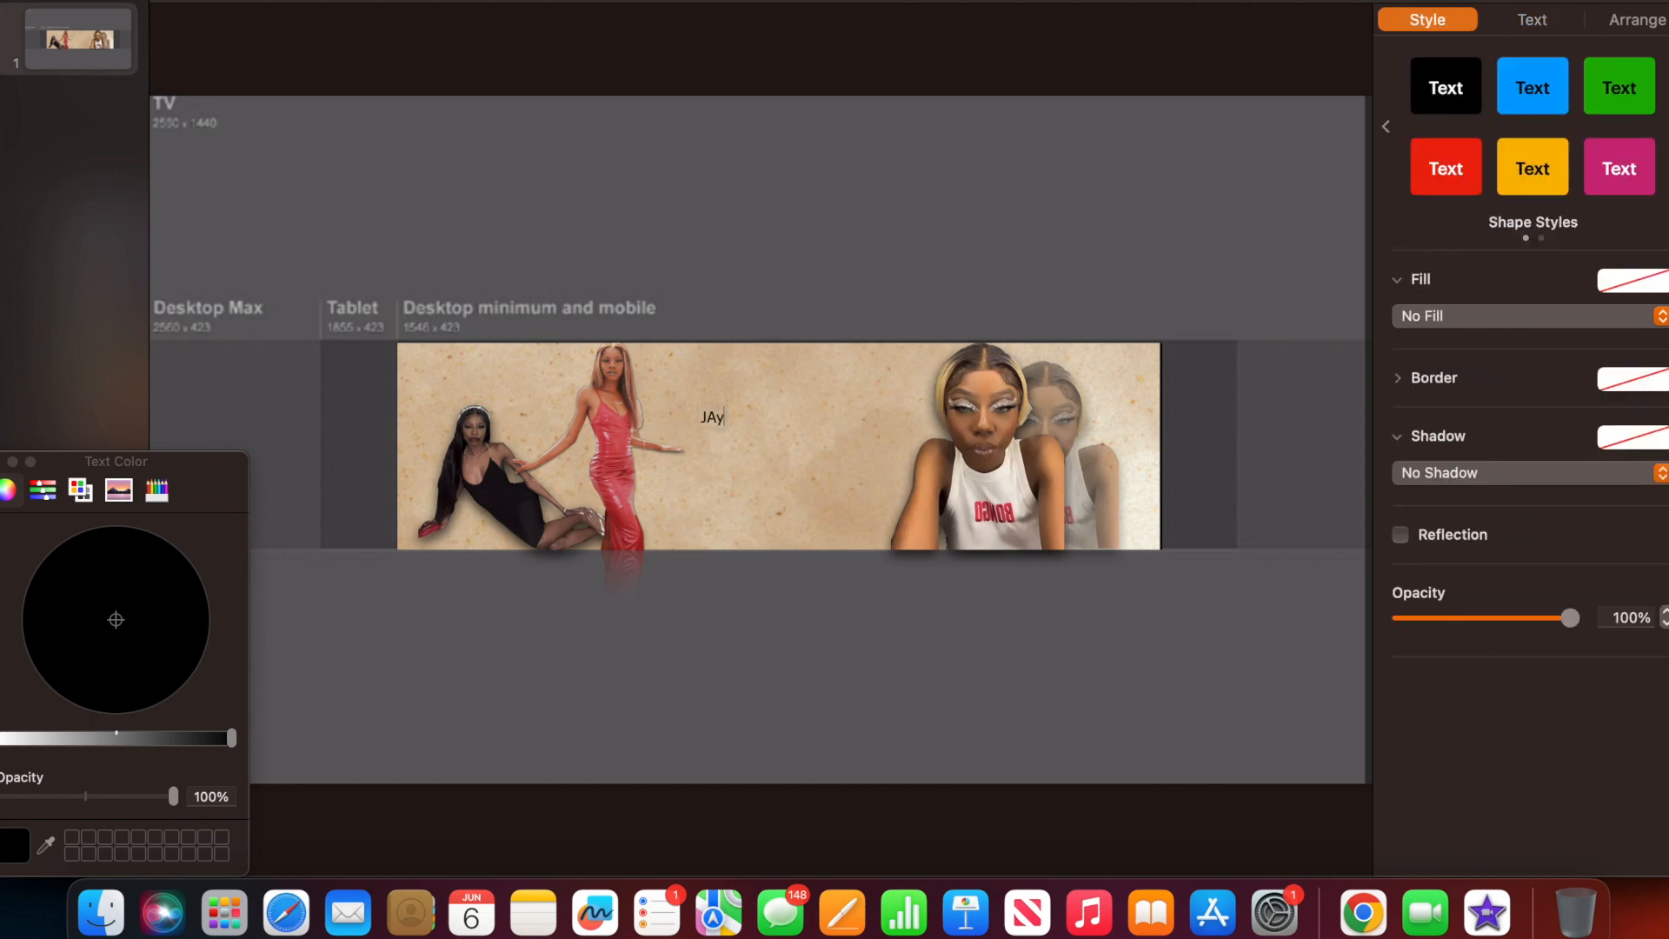
{"action": "type", "text": "YE"}
{"action": "type", "text": " IN"}
{"action": "type", "text": " $K"}
{"action": "key", "text": "BackSpace"}
{"action": "key", "text": "BackSpace"}
{"action": "key", "text": "BackSpace"}
{"action": "type", "text": "4k"}
{"action": "key", "text": "BackSpace"}
{"action": "left_click", "coordinate": [742, 451]}
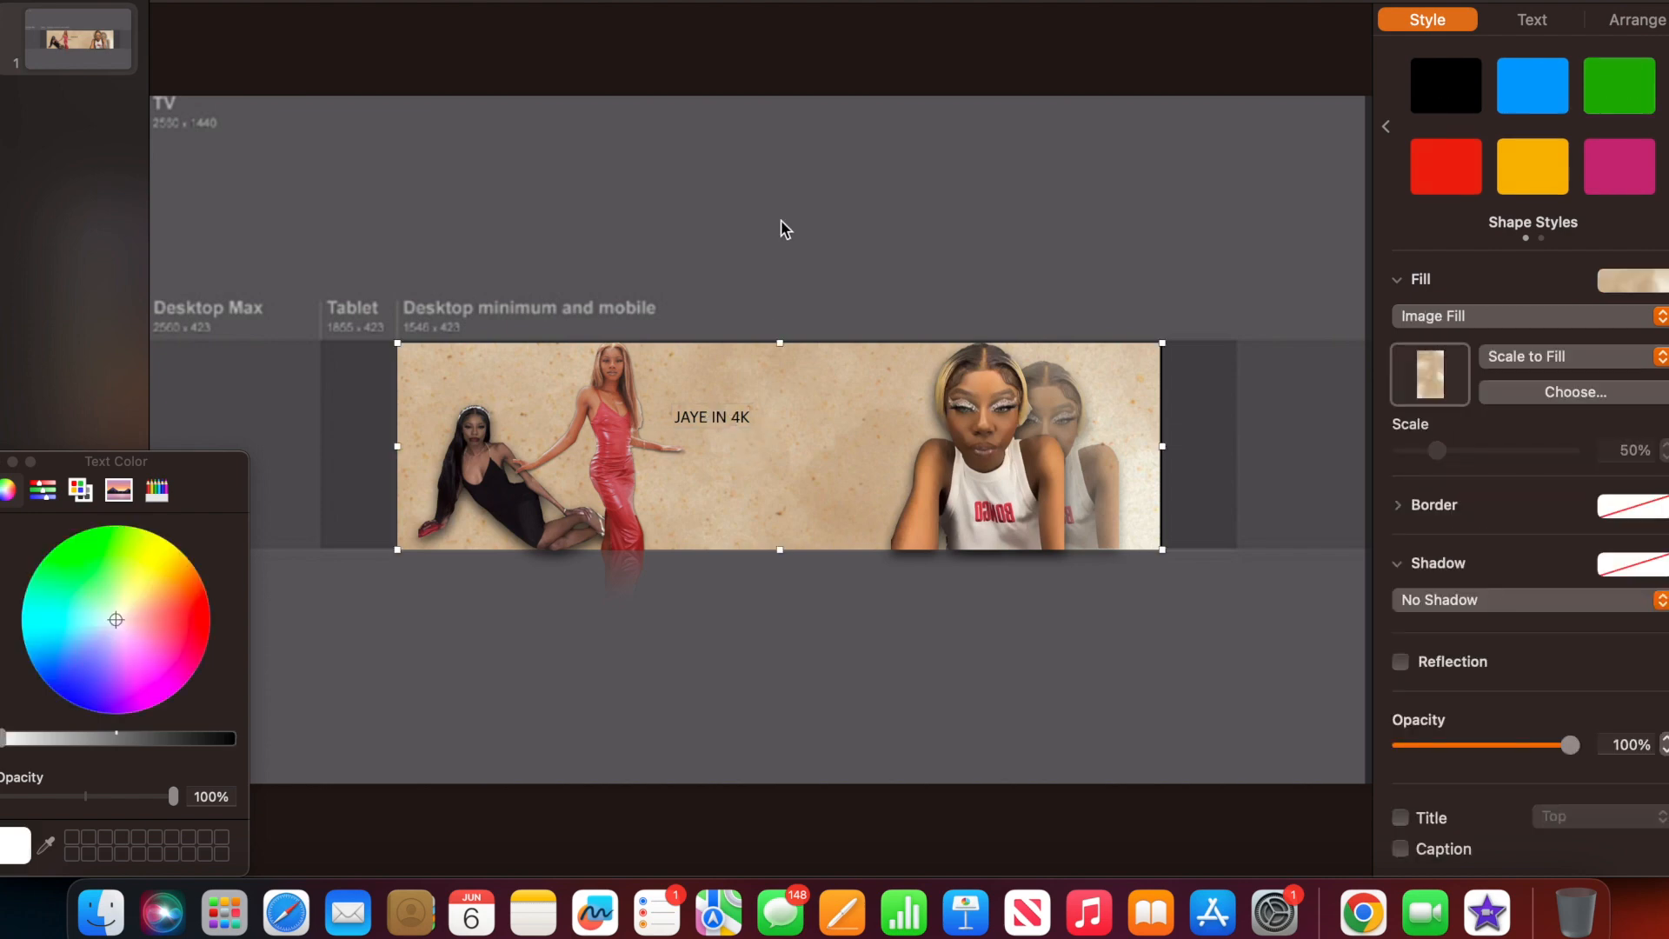
Add a second text box with the creator's handle below the "JAYE IN 4K" title.
{"action": "left_click", "coordinate": [859, 5]}
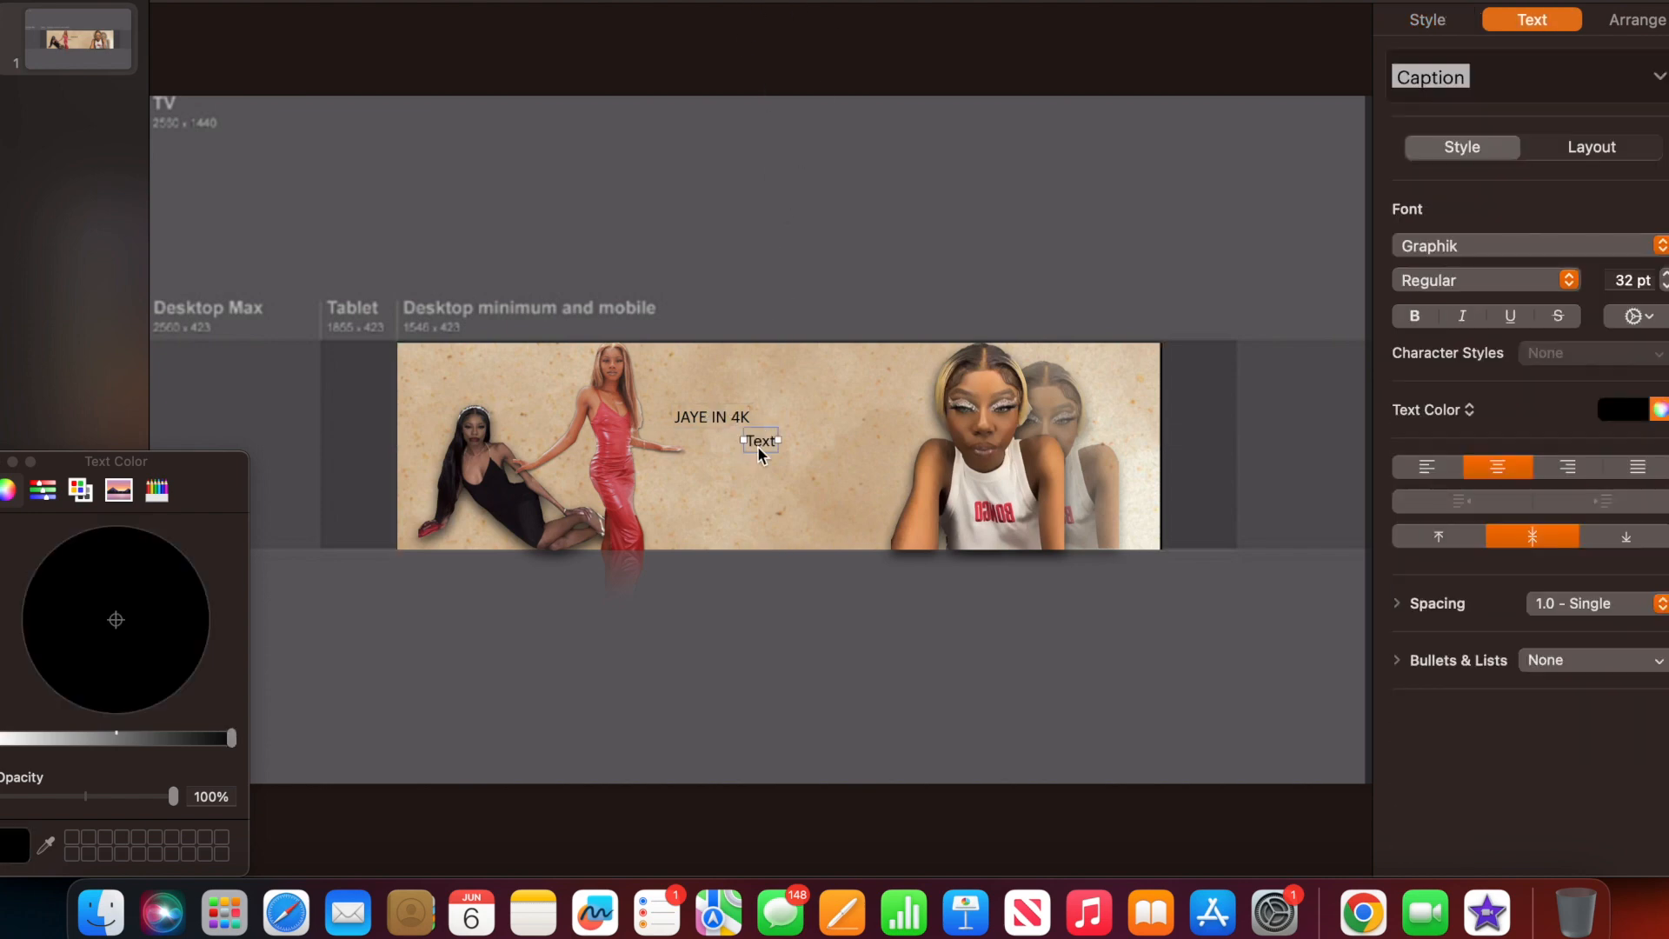
{"action": "type", "text": "Ja"}
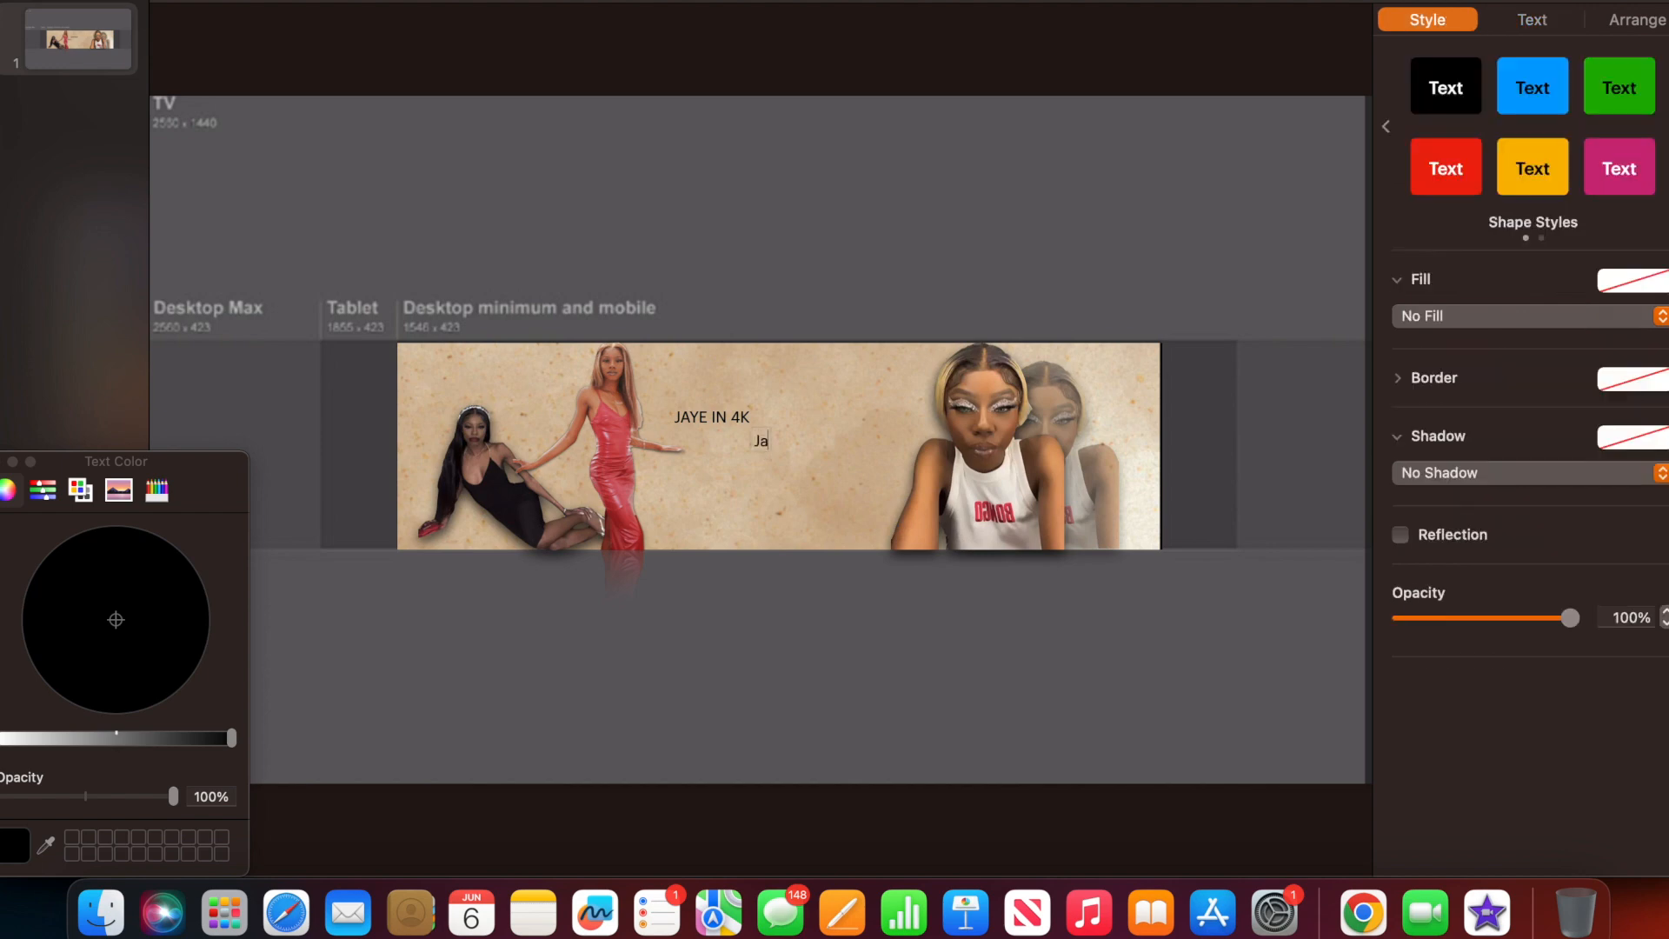
{"action": "type", "text": "yeDaBrat"}
{"action": "left_click", "coordinate": [801, 277]}
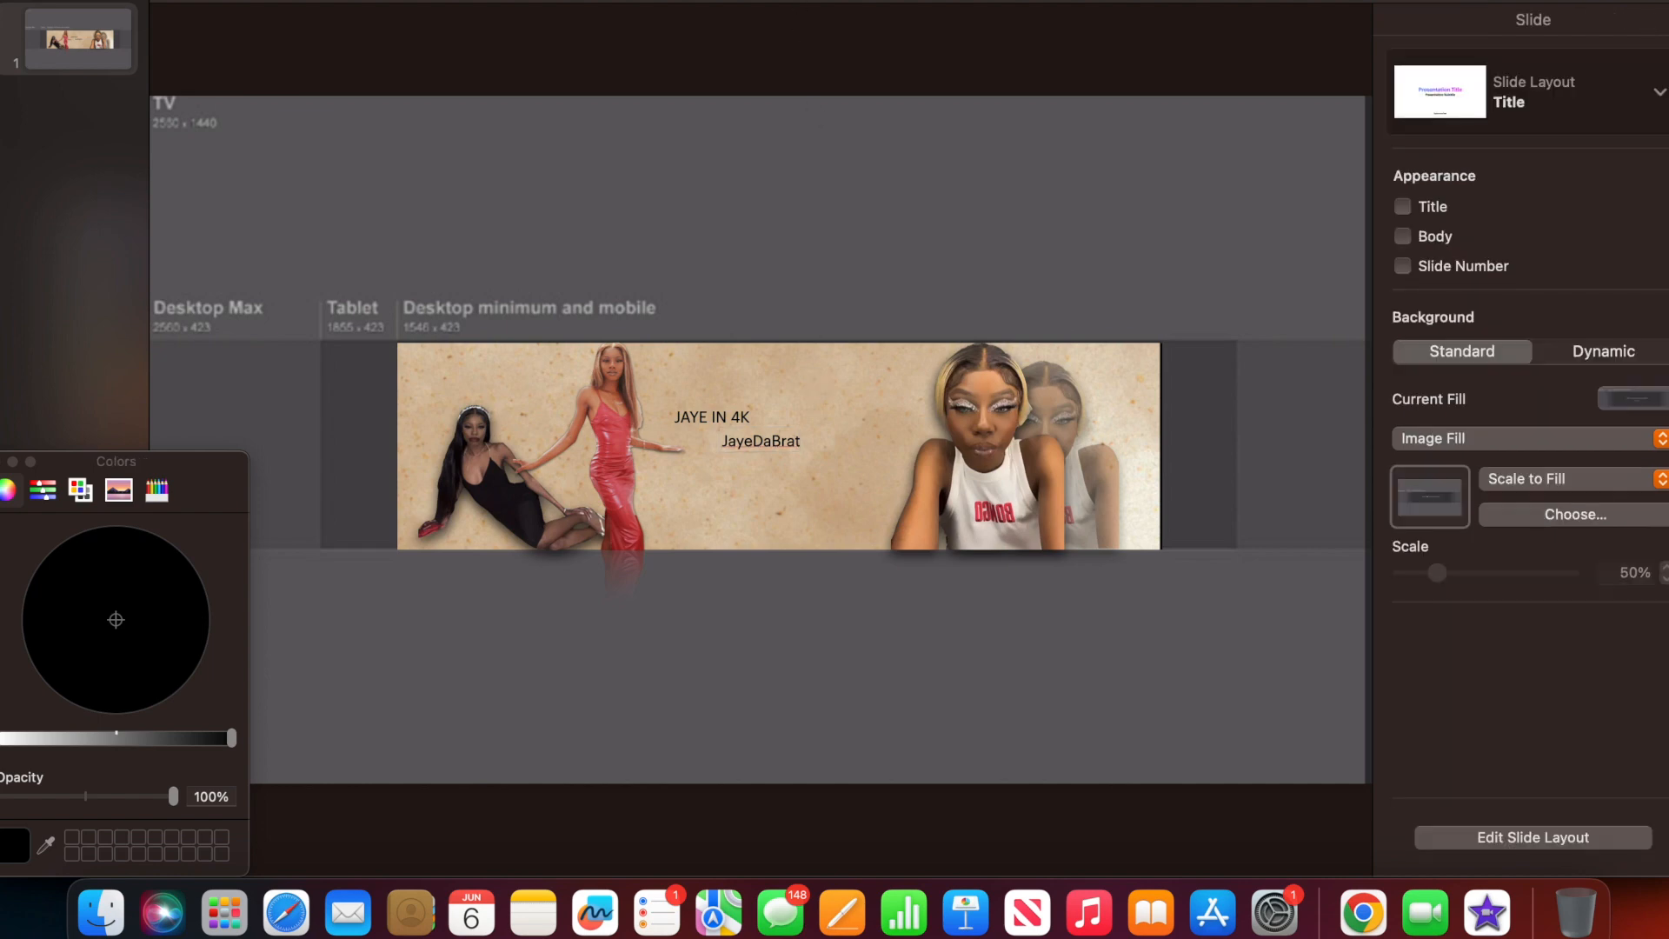
Add a third text box with the creator's name and place it near the banner's lower edge.
{"action": "left_click", "coordinate": [763, 440]}
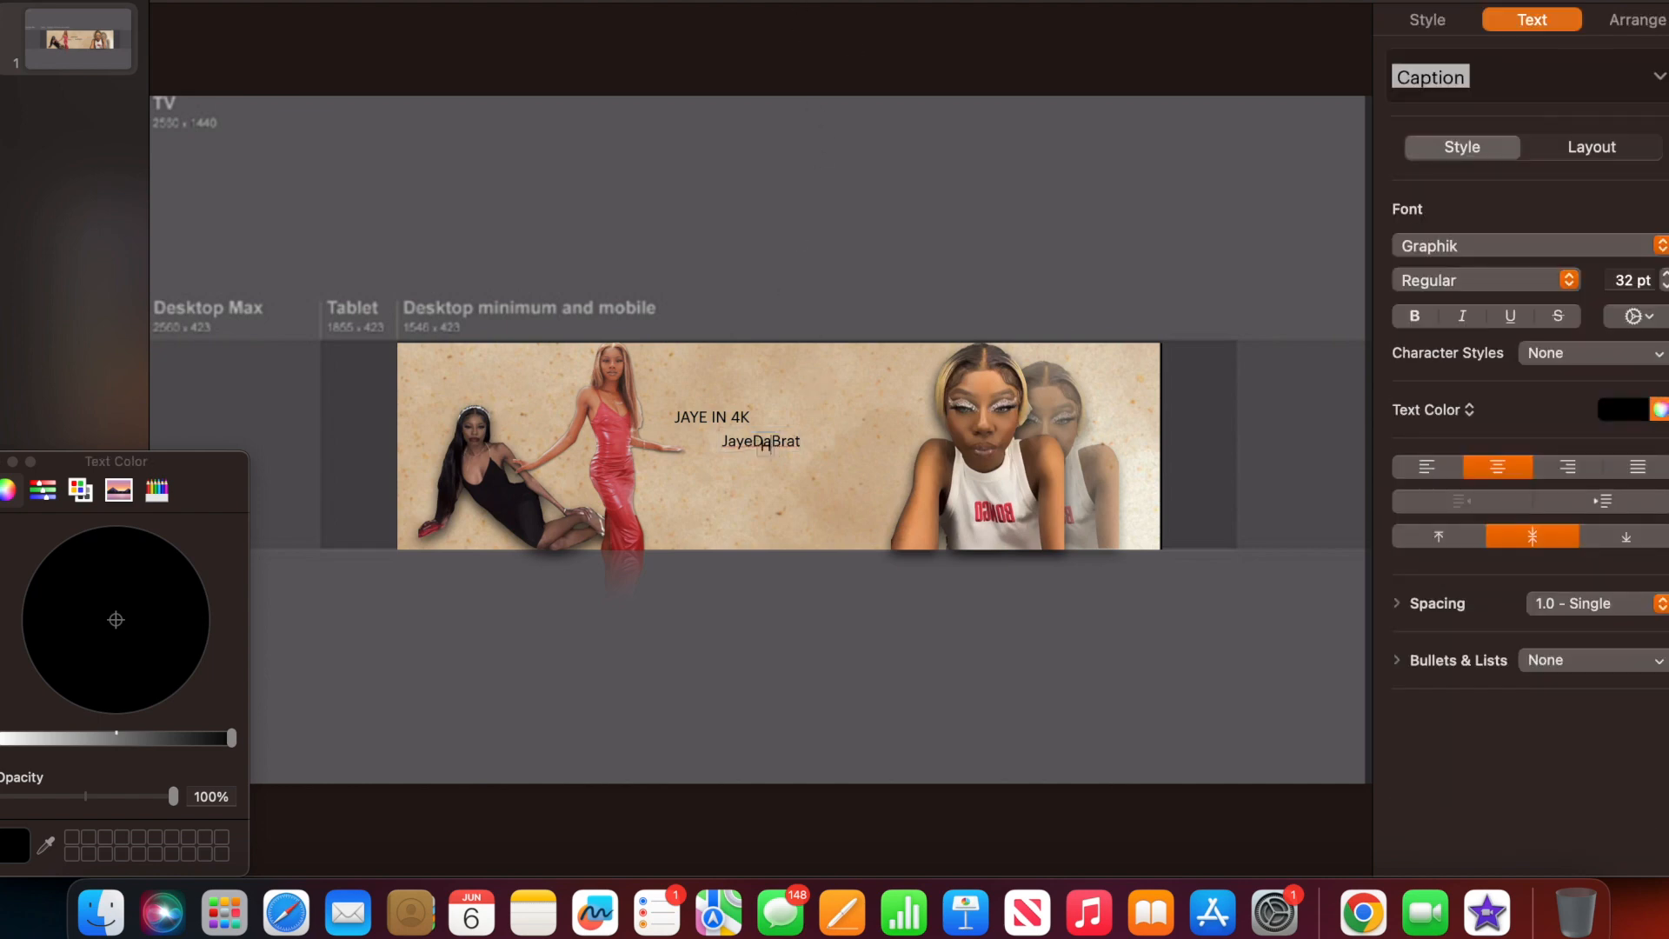
{"action": "left_click", "coordinate": [765, 445]}
{"action": "type", "text": "Haye Melani"}
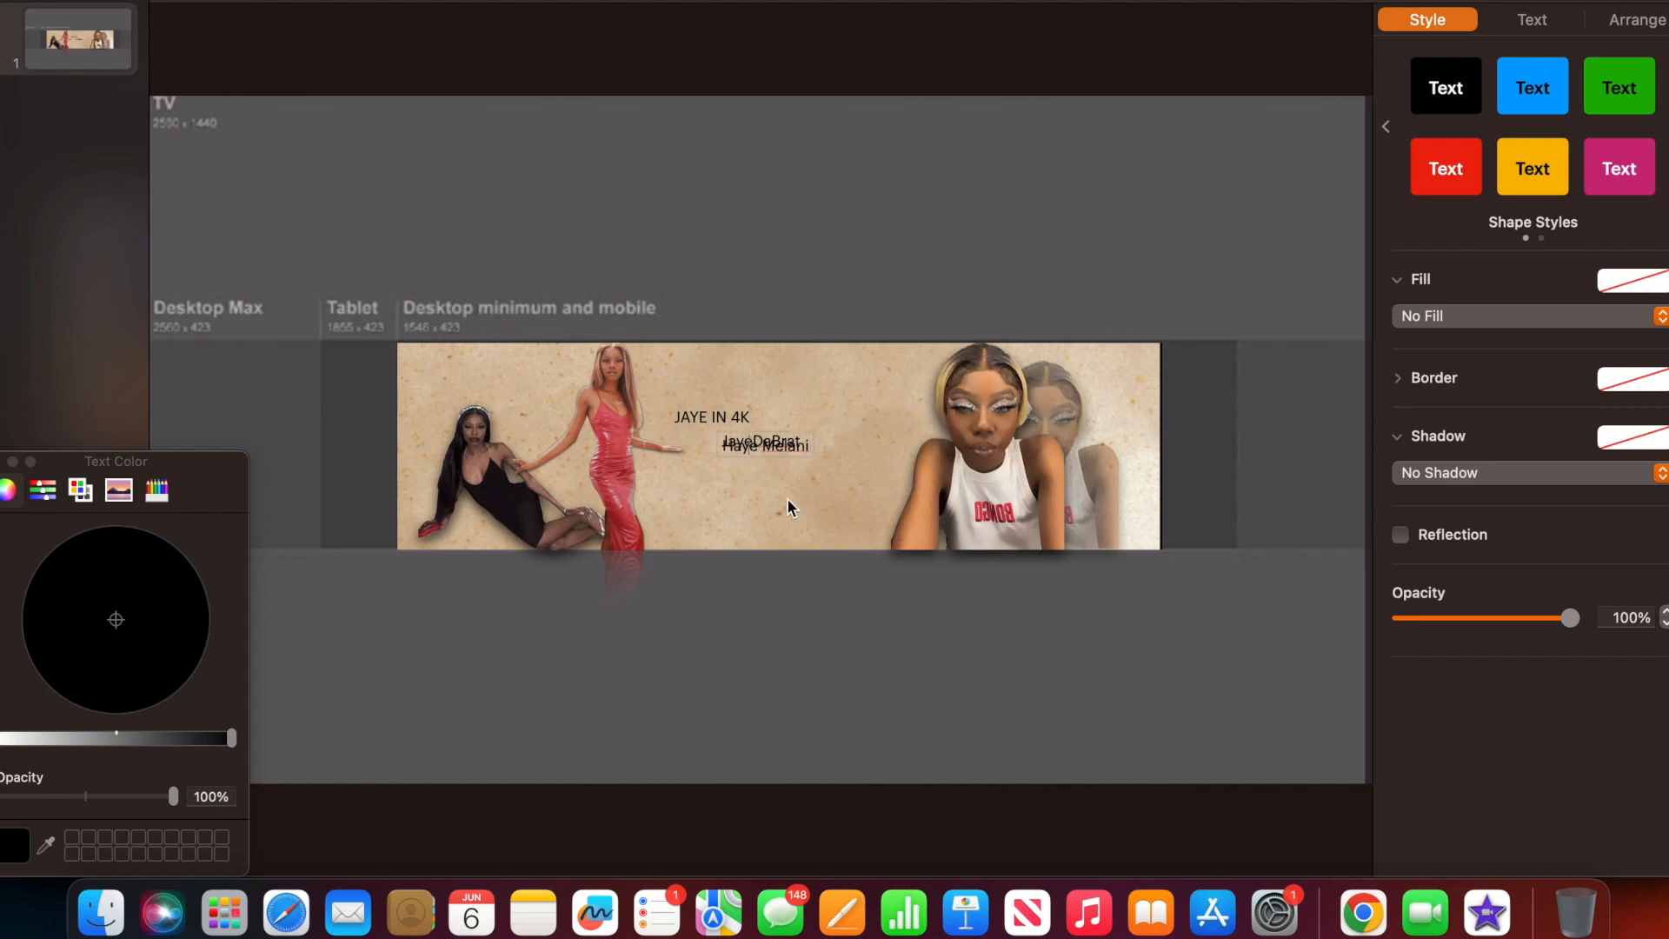
{"action": "left_click", "coordinate": [777, 530]}
{"action": "left_click_drag", "start_coordinate": [772, 445], "coordinate": [773, 503]}
{"action": "double_click", "coordinate": [772, 444]}
{"action": "left_click", "coordinate": [837, 447]}
{"action": "left_click", "coordinate": [777, 436]}
{"action": "double_click", "coordinate": [777, 436]}
{"action": "left_click", "coordinate": [782, 499]}
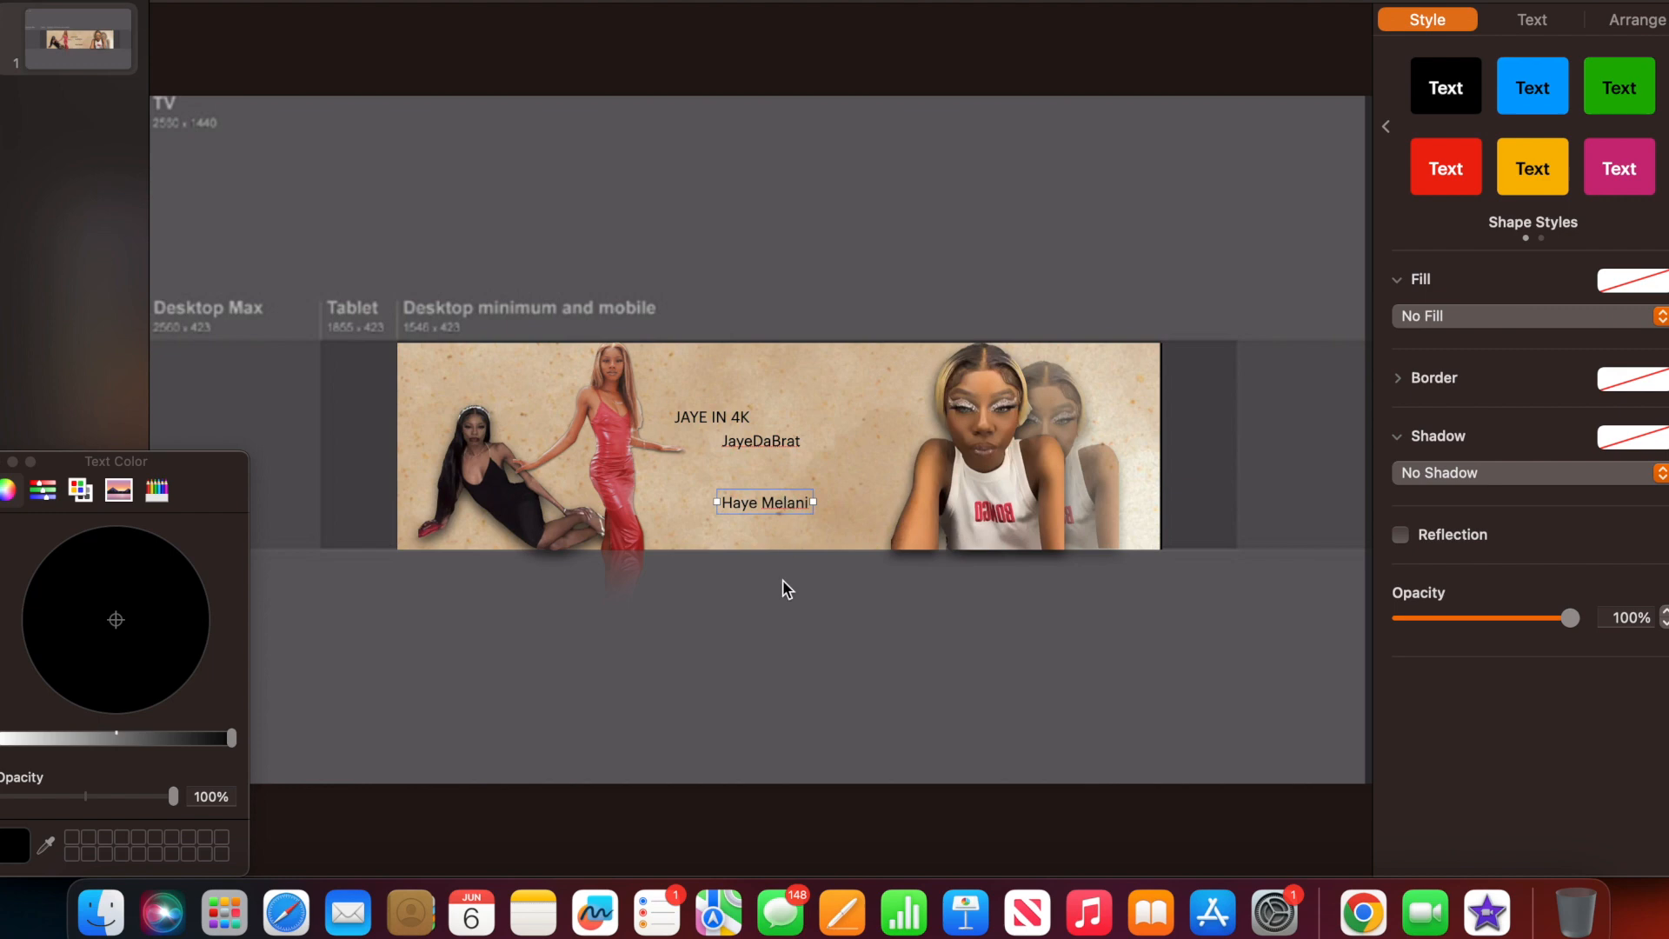
Move the handle text down to just above the creator's name, and shift the "JAYE IN 4K" title slightly up and right.
{"action": "left_click", "coordinate": [781, 609]}
{"action": "left_click", "coordinate": [768, 444]}
{"action": "left_click_drag", "start_coordinate": [769, 441], "coordinate": [766, 484]}
{"action": "left_click", "coordinate": [713, 416]}
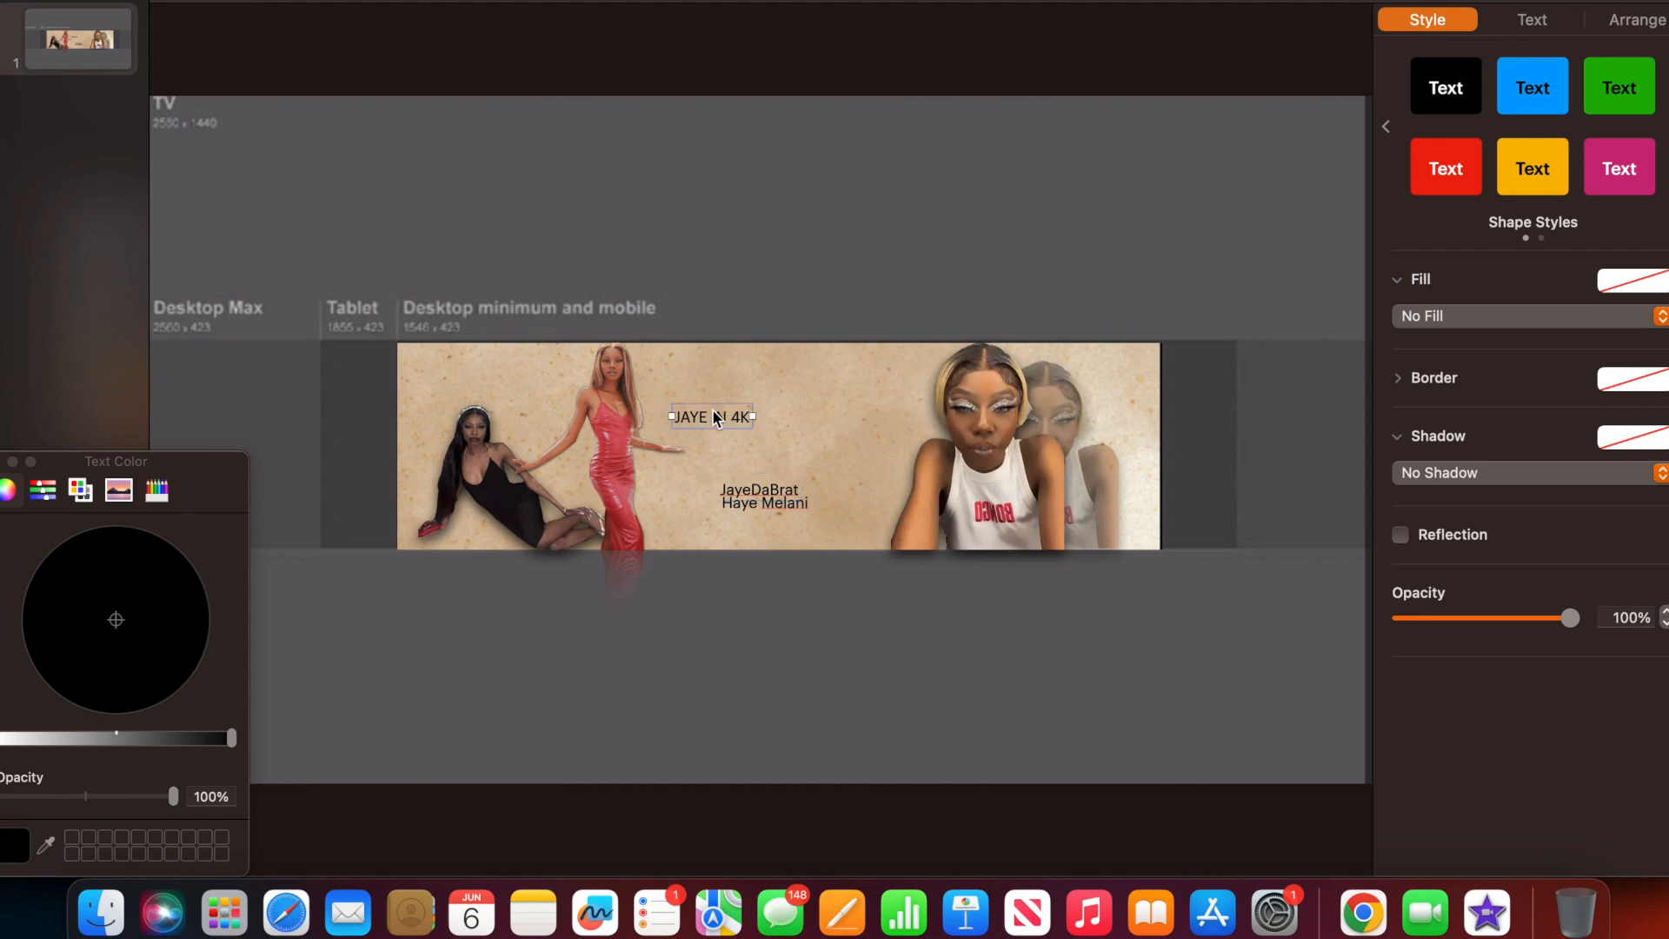
{"action": "mouse_move", "coordinate": [713, 411]}
{"action": "left_mouse_down"}
{"action": "mouse_move", "coordinate": [787, 415]}
{"action": "mouse_move", "coordinate": [740, 402]}
{"action": "left_mouse_up"}
Set the font of the "JAYE IN 4K" title to Luminari.
{"action": "double_click", "coordinate": [740, 404]}
{"action": "left_click", "coordinate": [1531, 19]}
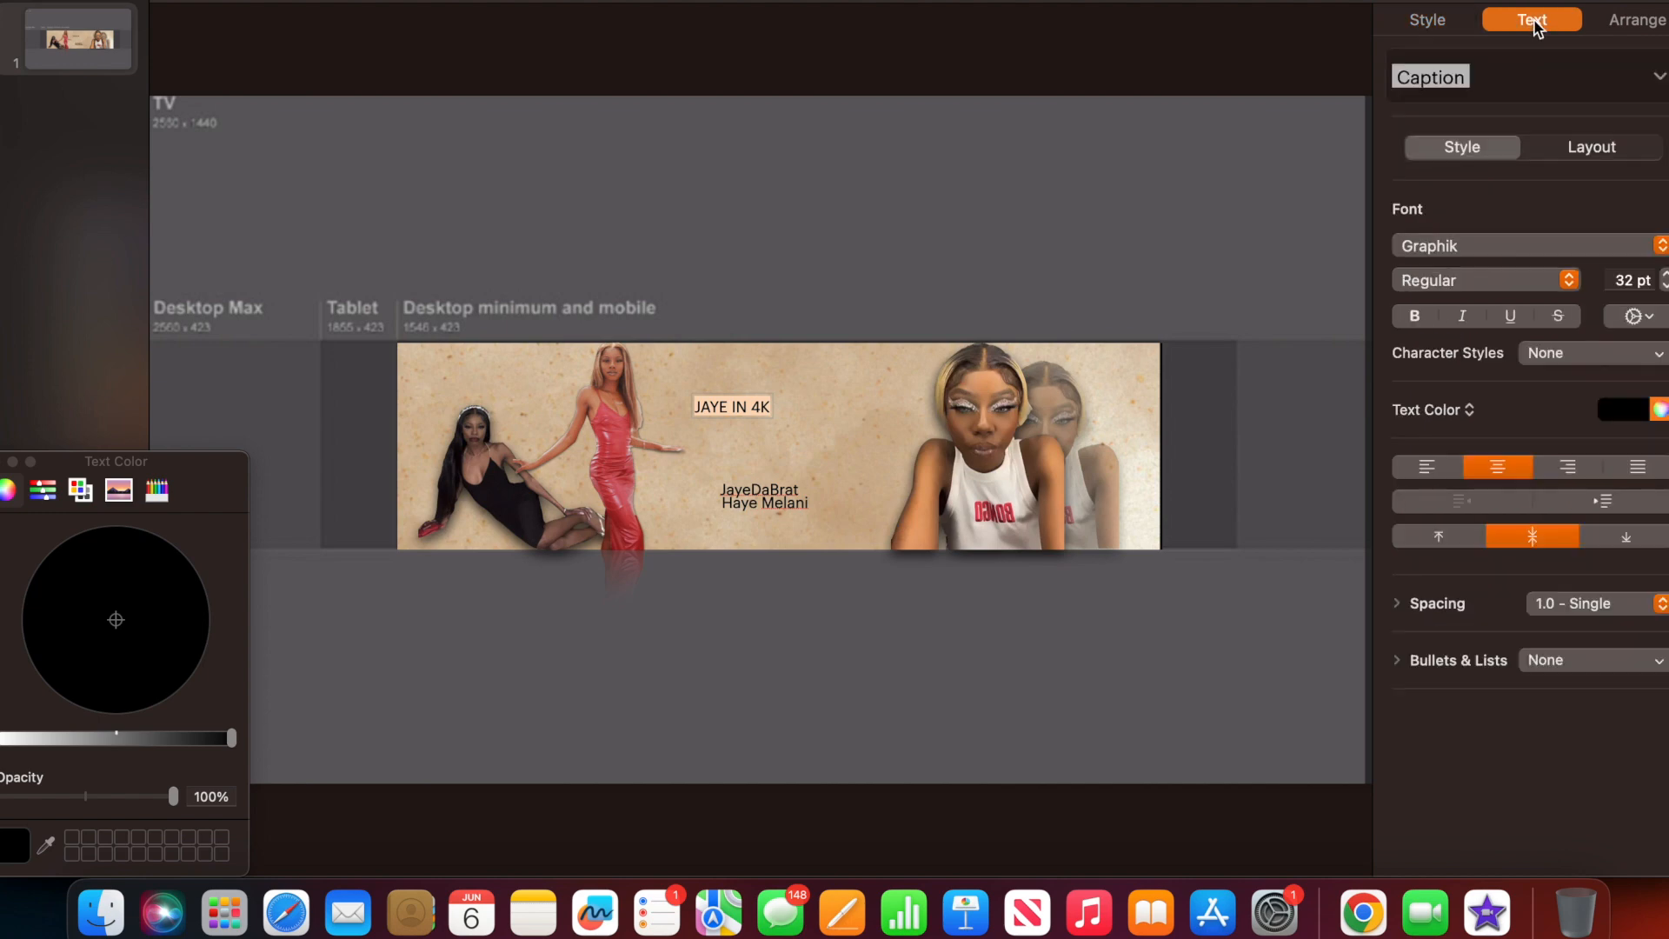
{"action": "left_click", "coordinate": [1479, 245]}
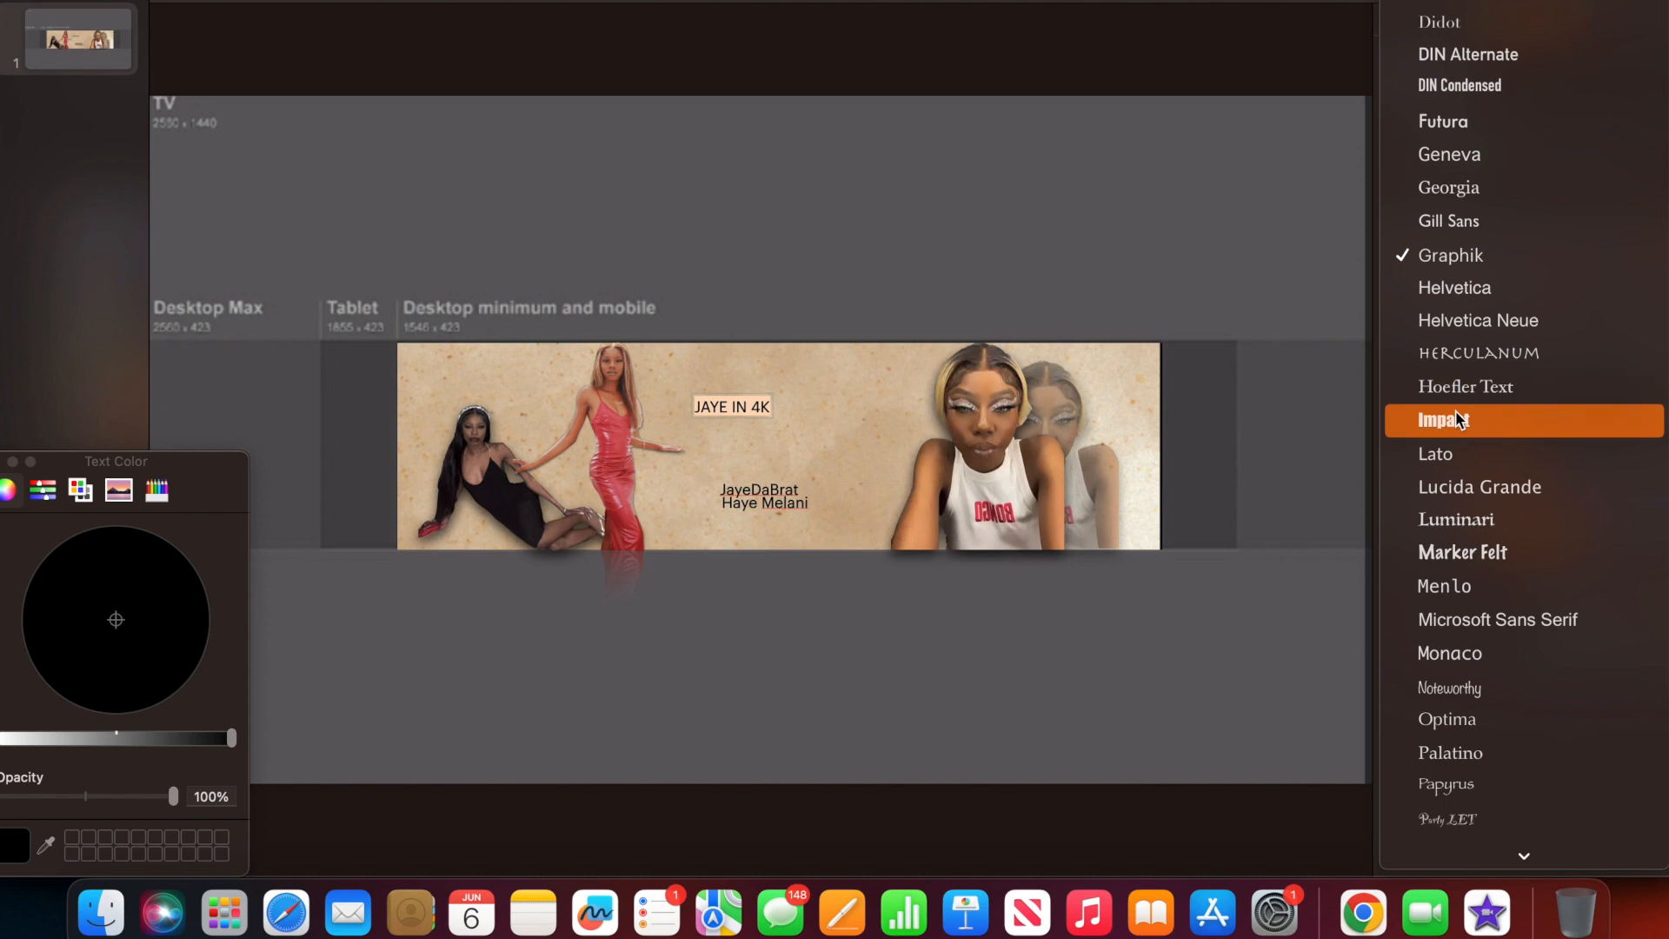
{"action": "left_click", "coordinate": [1440, 525]}
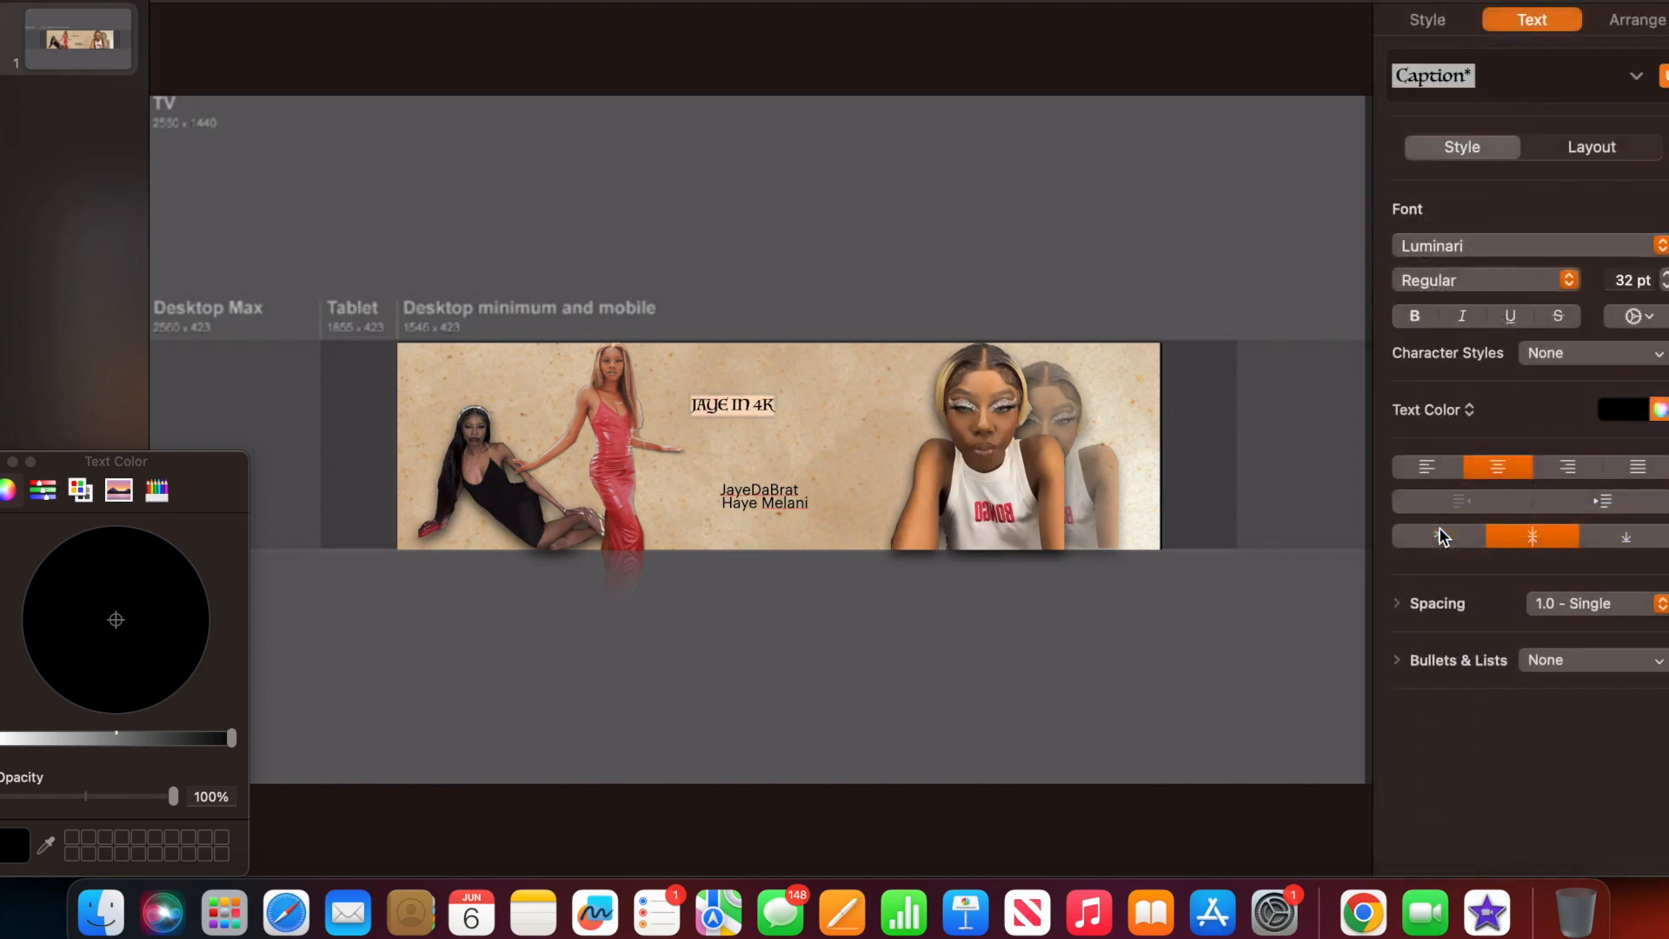
Change the font of the "JAYE IN 4K" title to Phosphate.
{"action": "left_click", "coordinate": [1537, 245]}
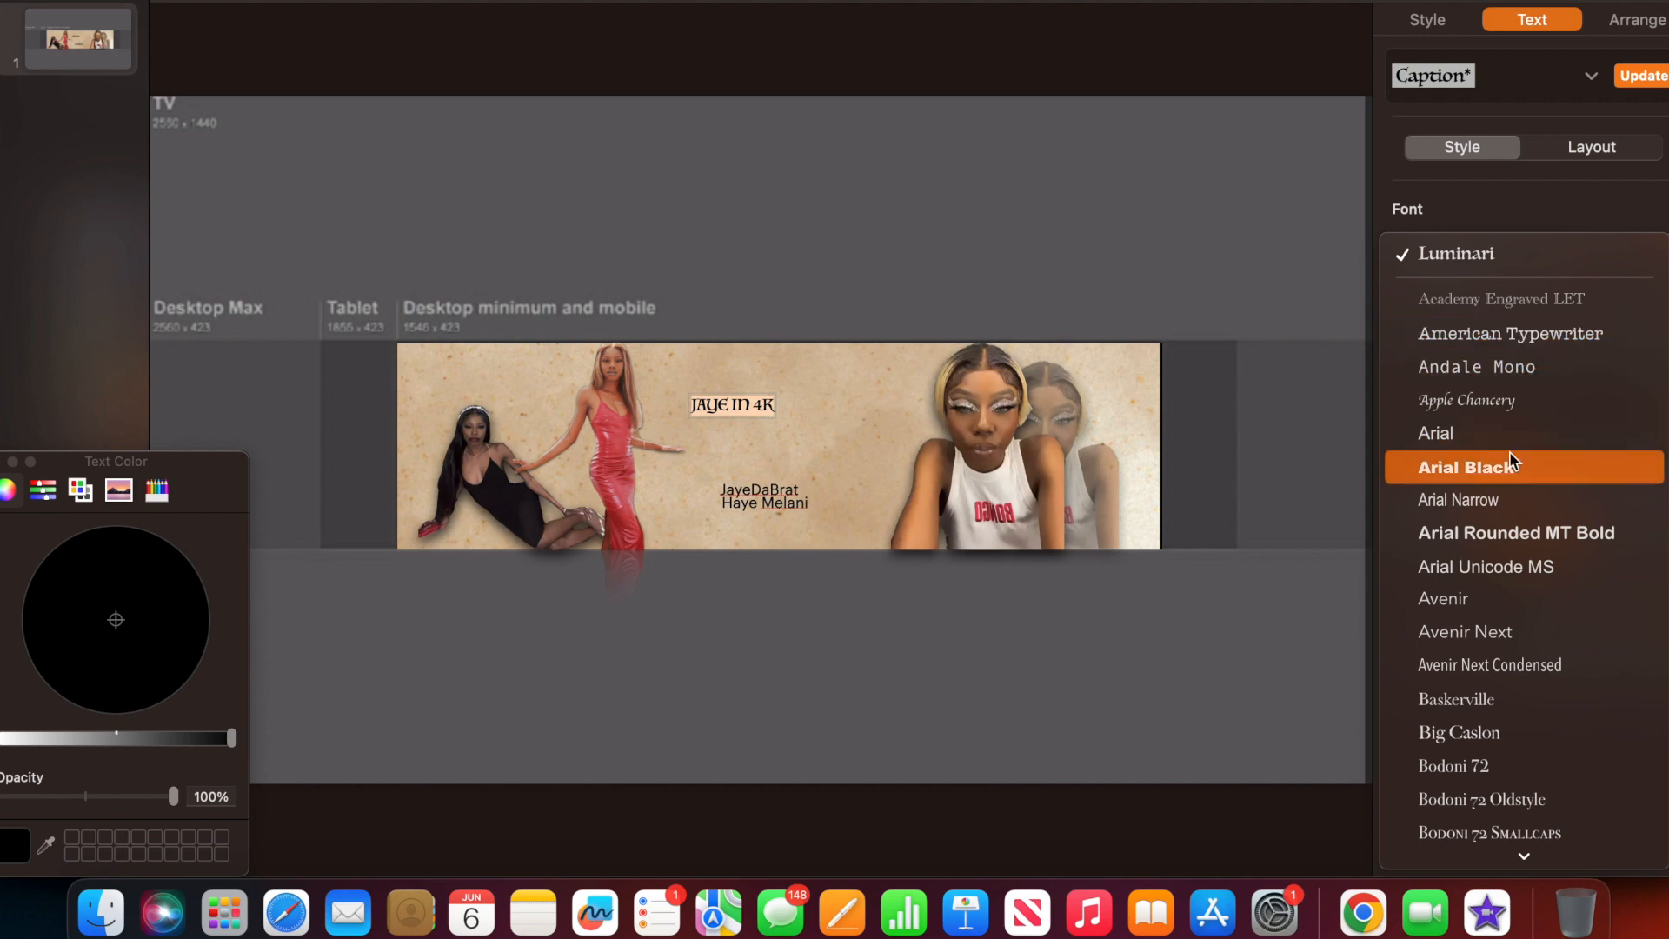
{"action": "scroll", "coordinate": [1509, 451], "scroll_direction": "down", "scroll_amount": 10}
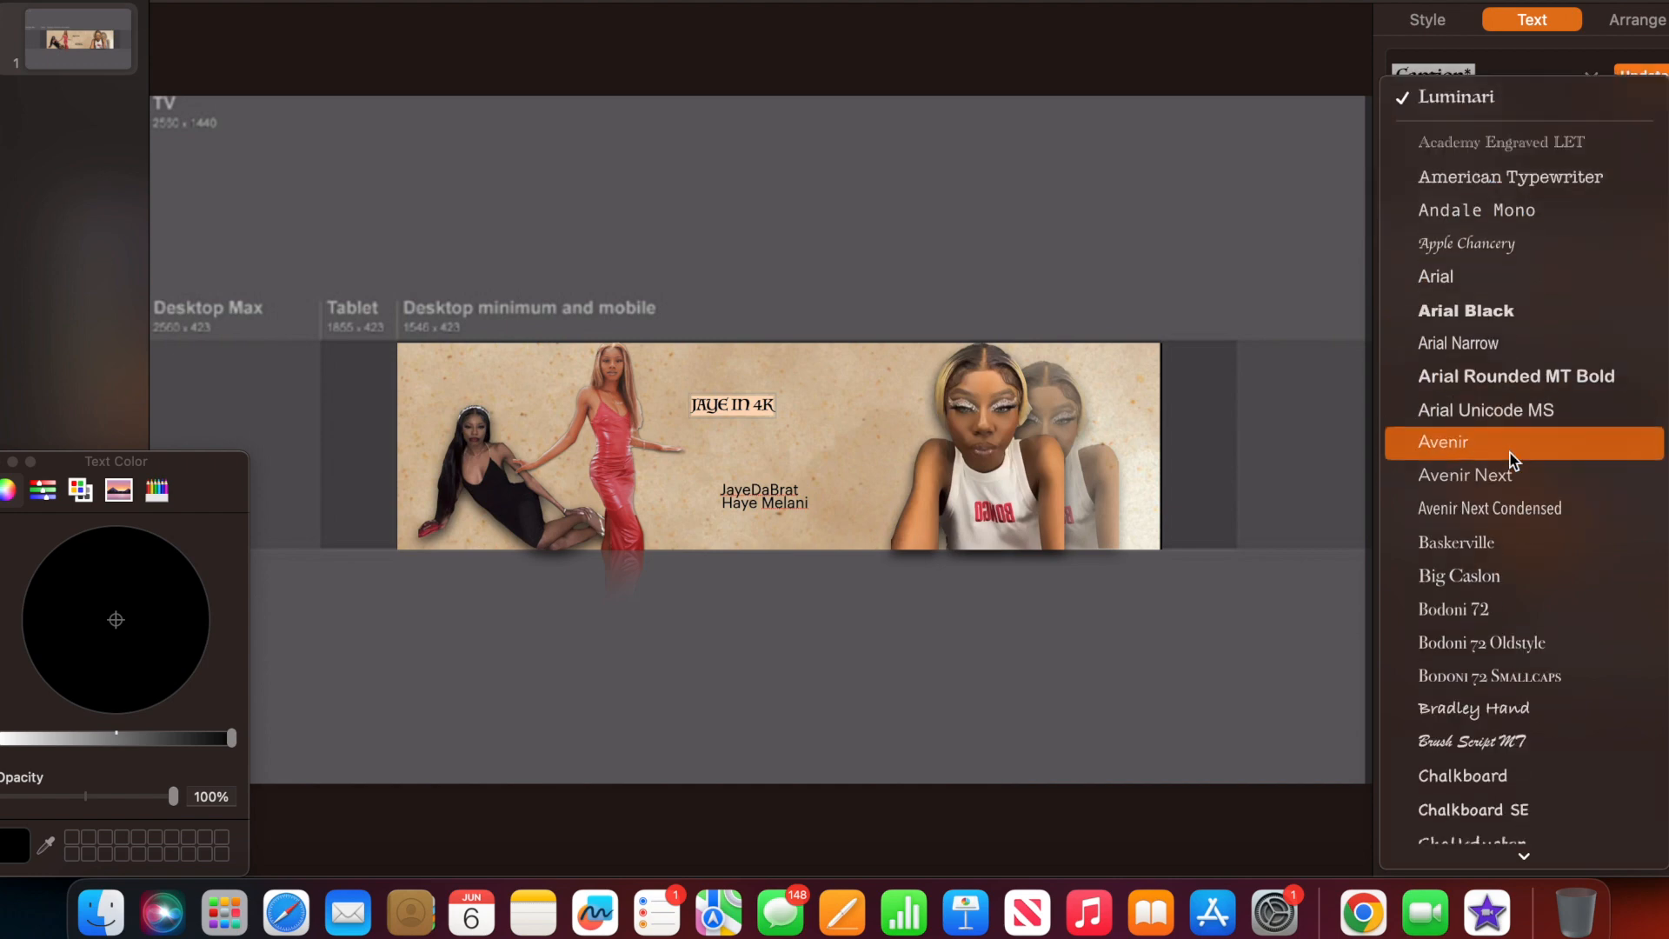
{"action": "scroll", "coordinate": [1508, 451], "scroll_direction": "down", "scroll_amount": 5}
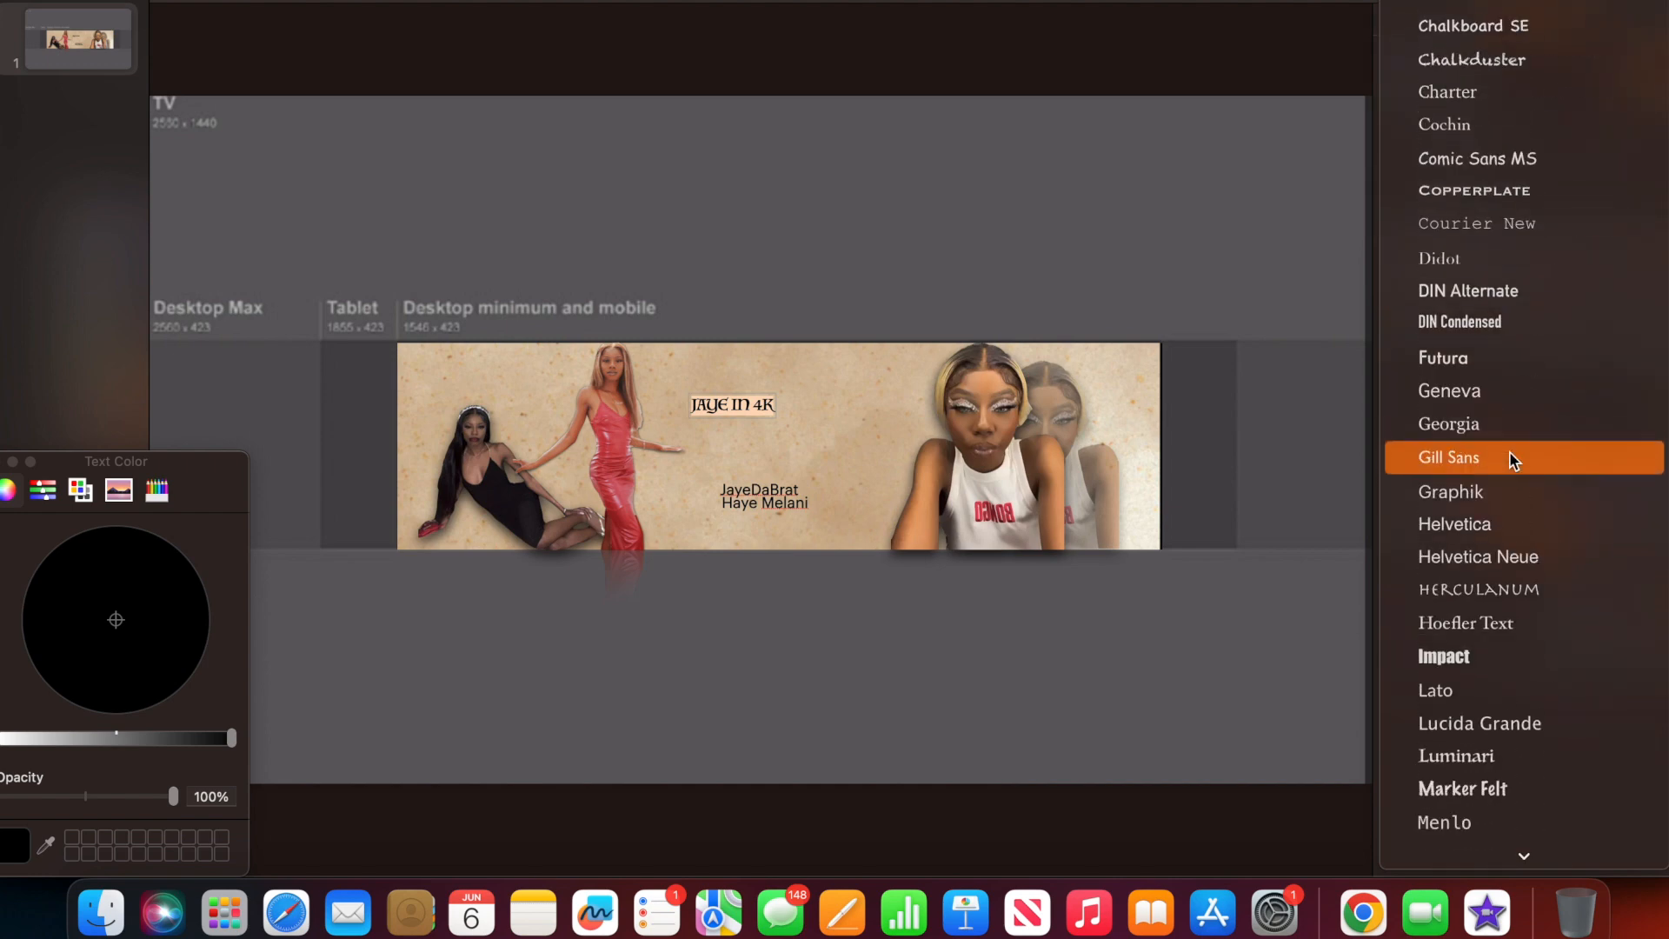
{"action": "scroll", "coordinate": [1512, 458], "scroll_direction": "down", "scroll_amount": 10}
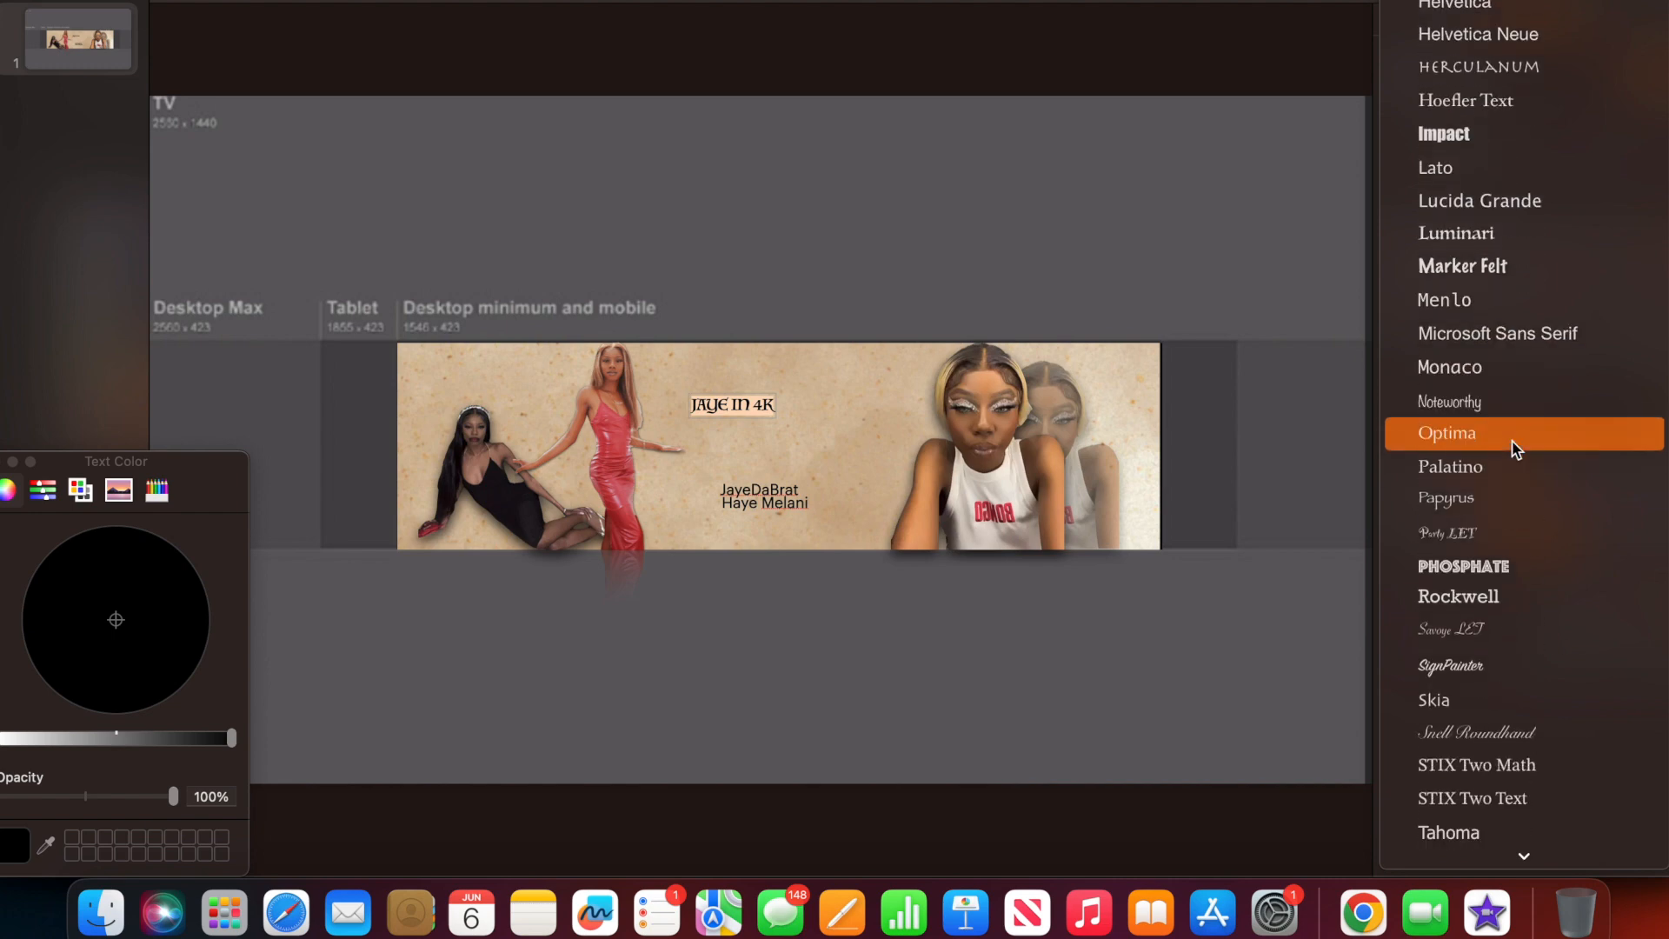
{"action": "scroll", "coordinate": [1512, 447], "scroll_direction": "down", "scroll_amount": 2}
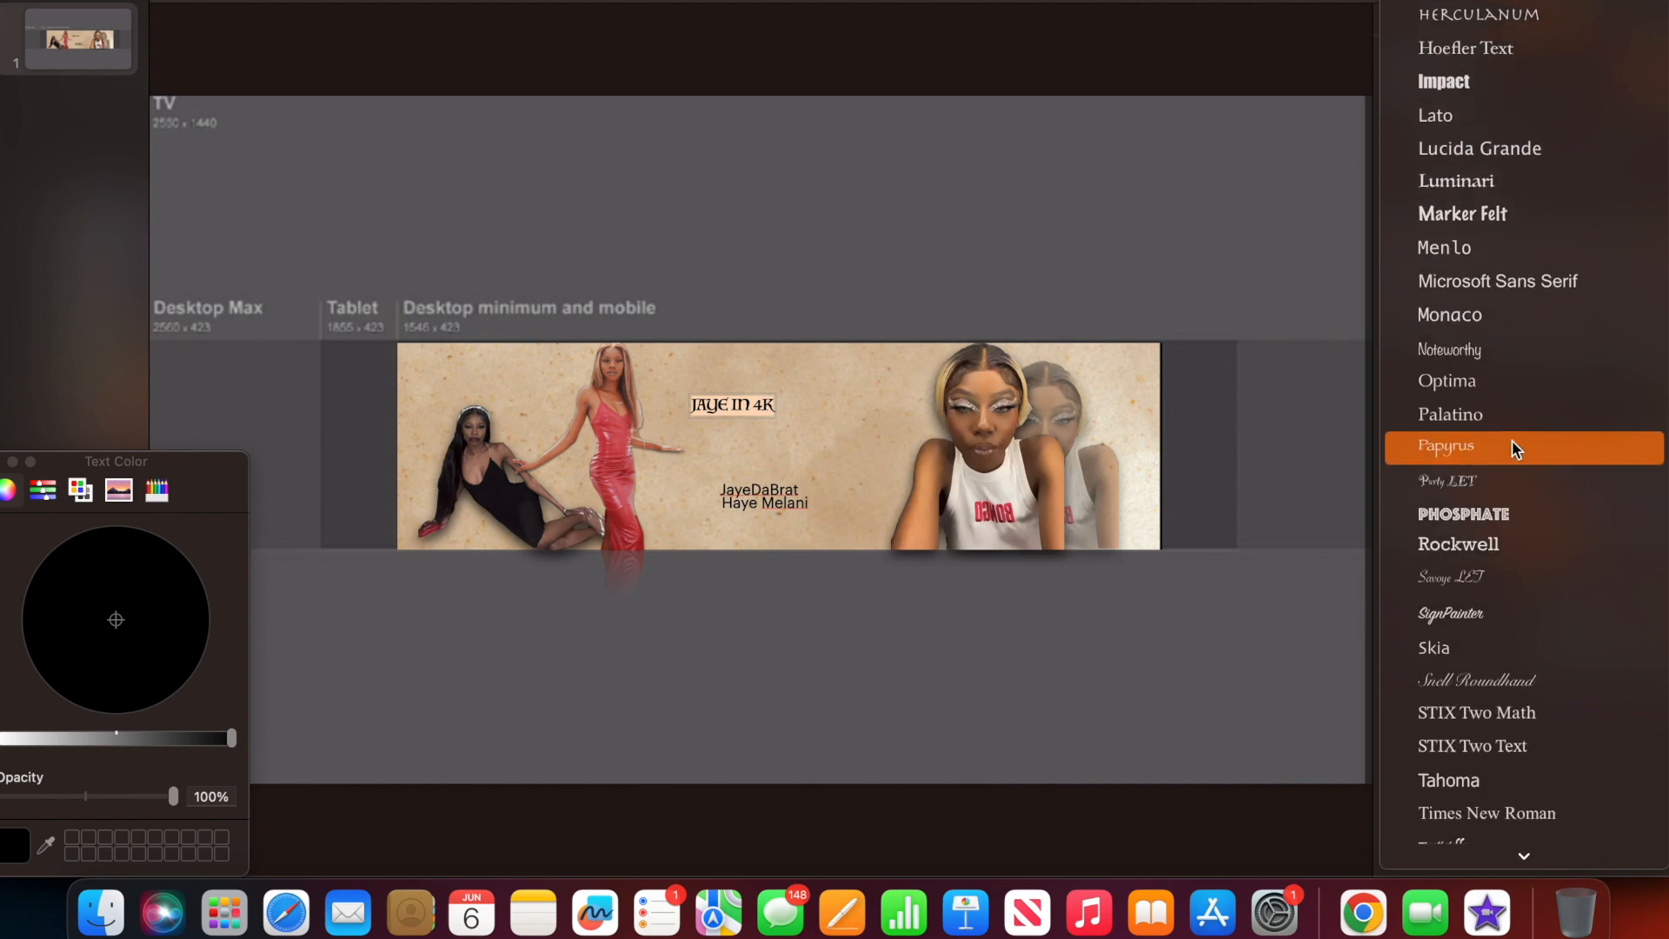
{"action": "left_click", "coordinate": [1494, 520]}
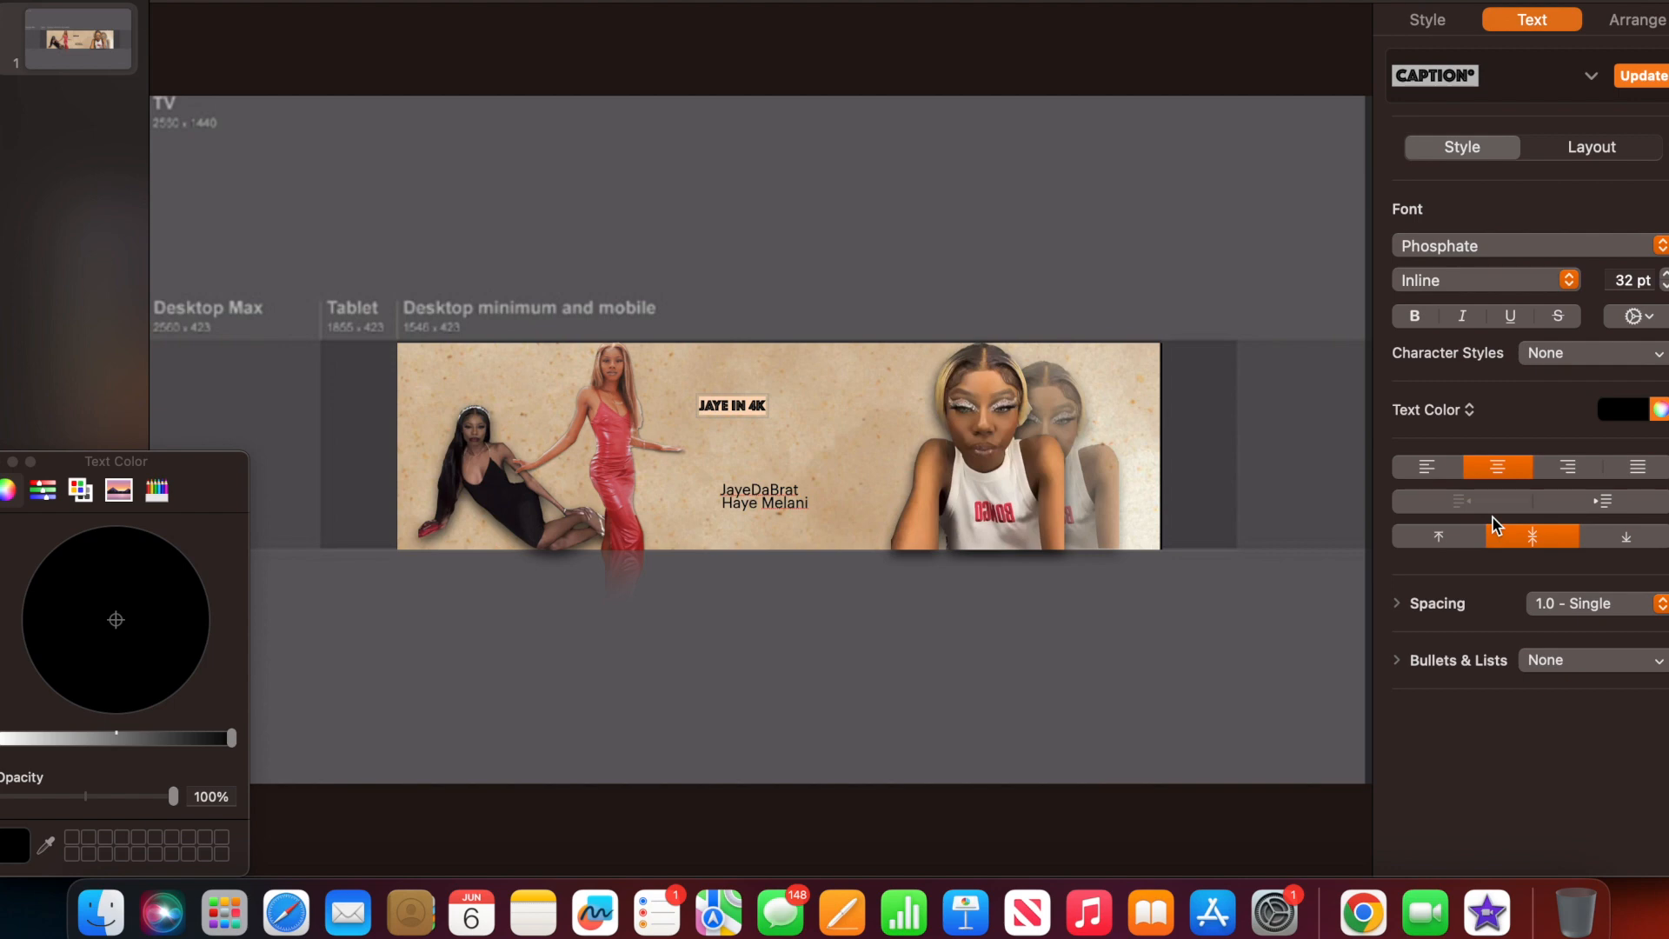
{"action": "left_click", "coordinate": [1528, 248]}
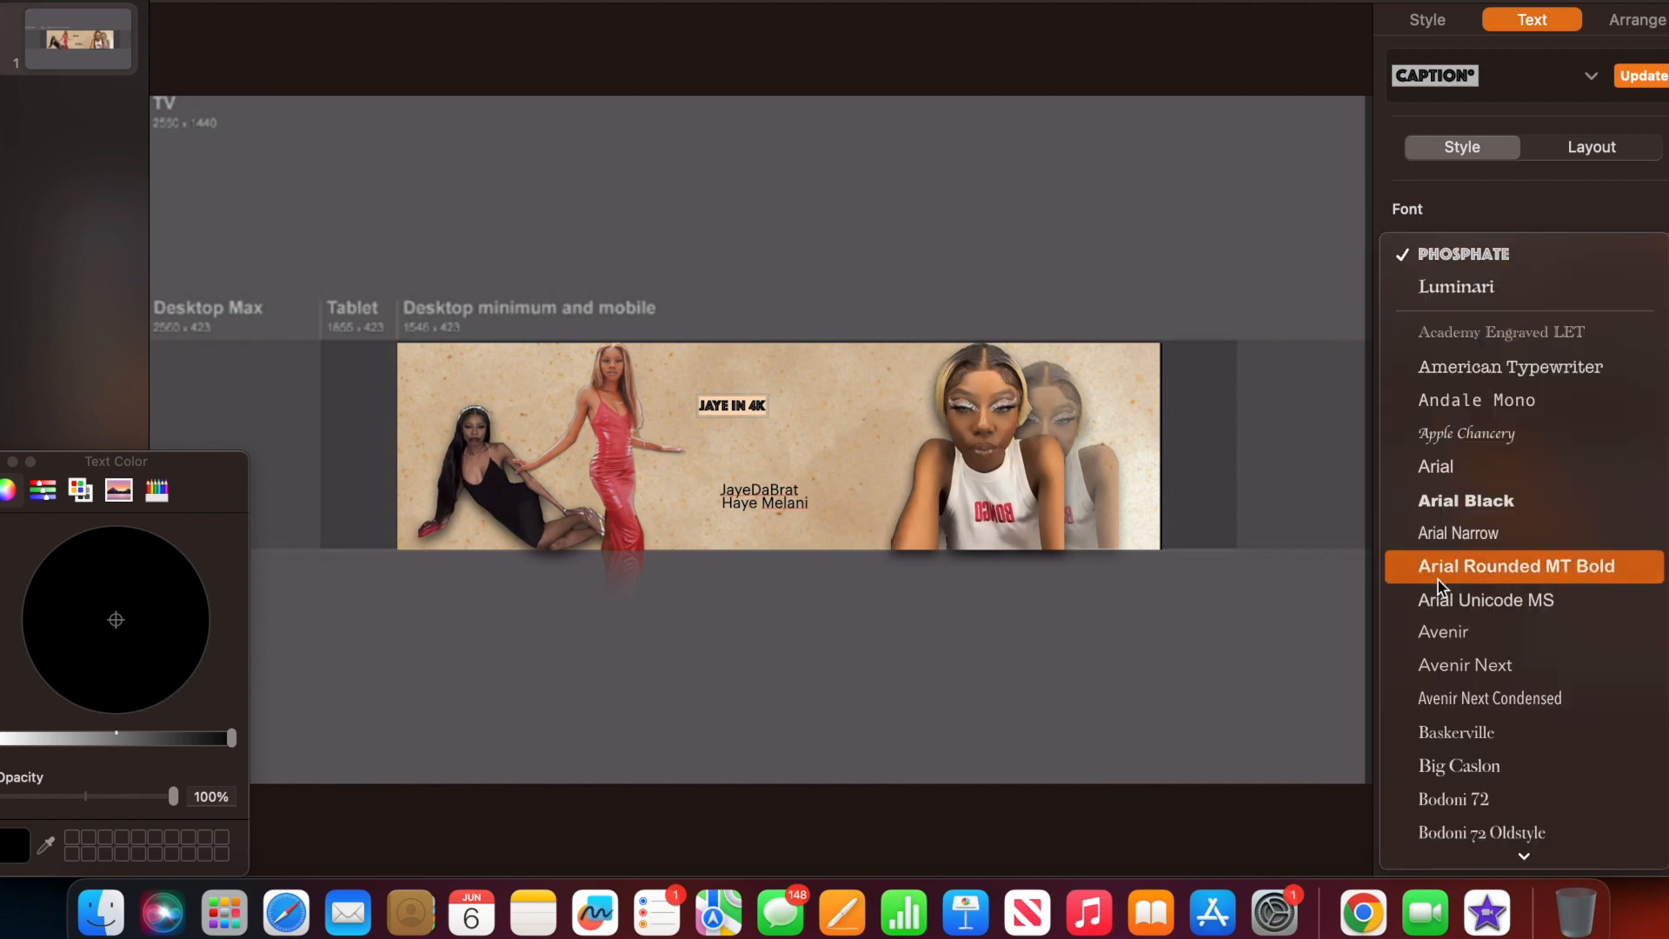
{"action": "scroll", "coordinate": [1438, 581], "scroll_direction": "down", "scroll_amount": 5}
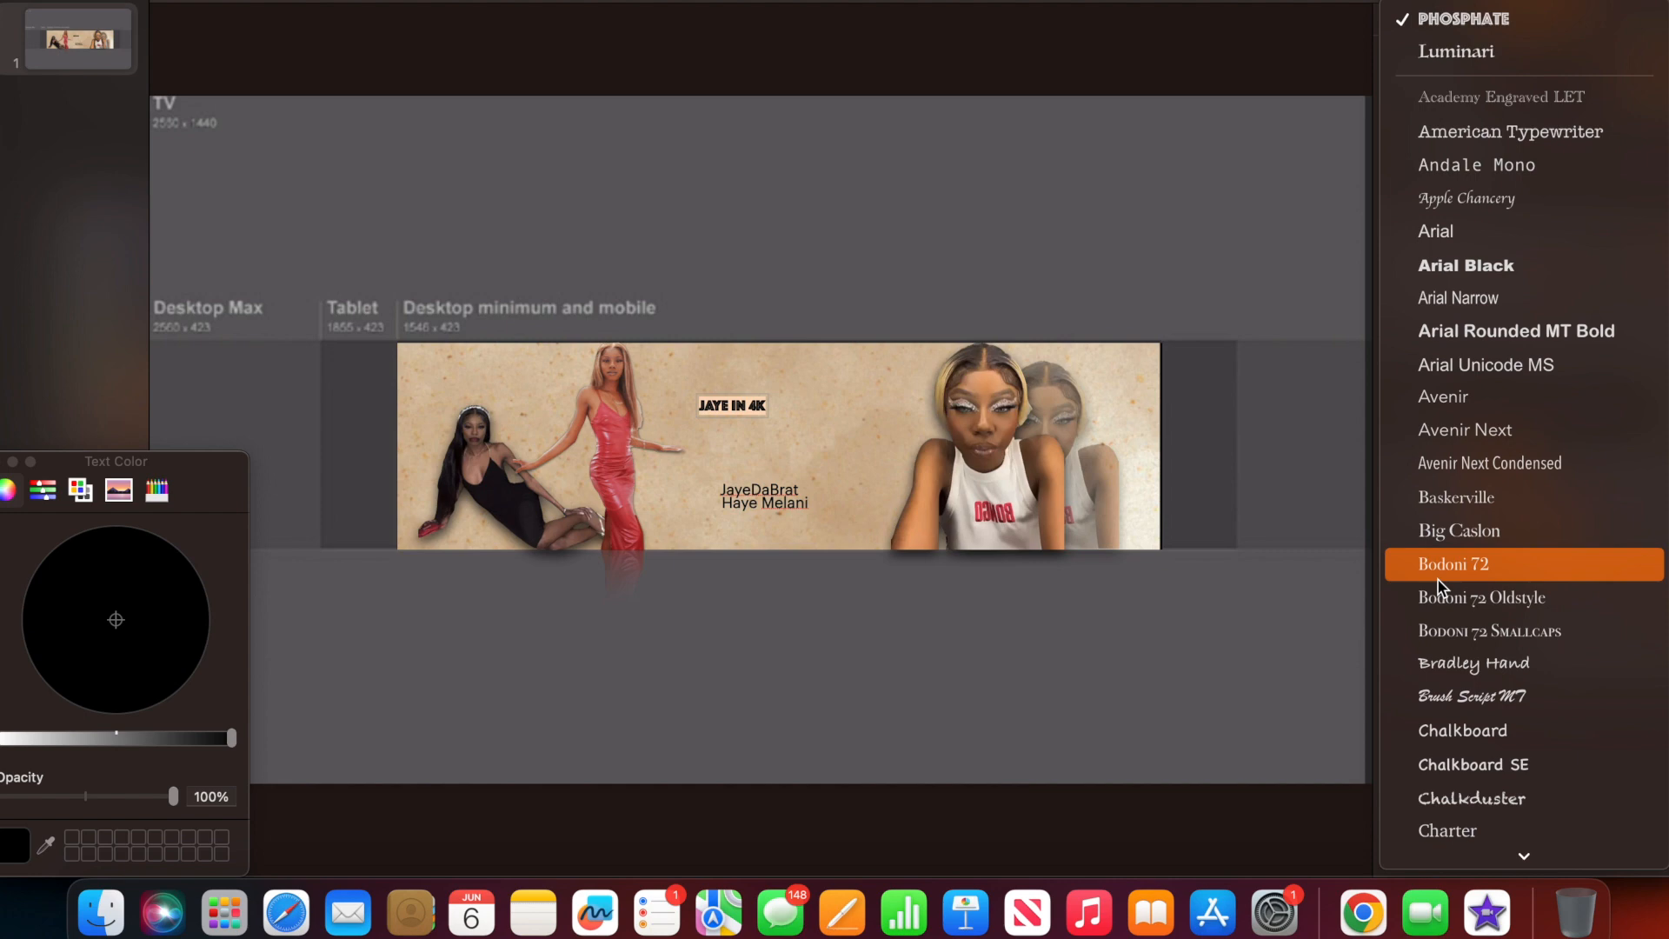
{"action": "scroll", "coordinate": [1437, 581], "scroll_direction": "down", "scroll_amount": 15}
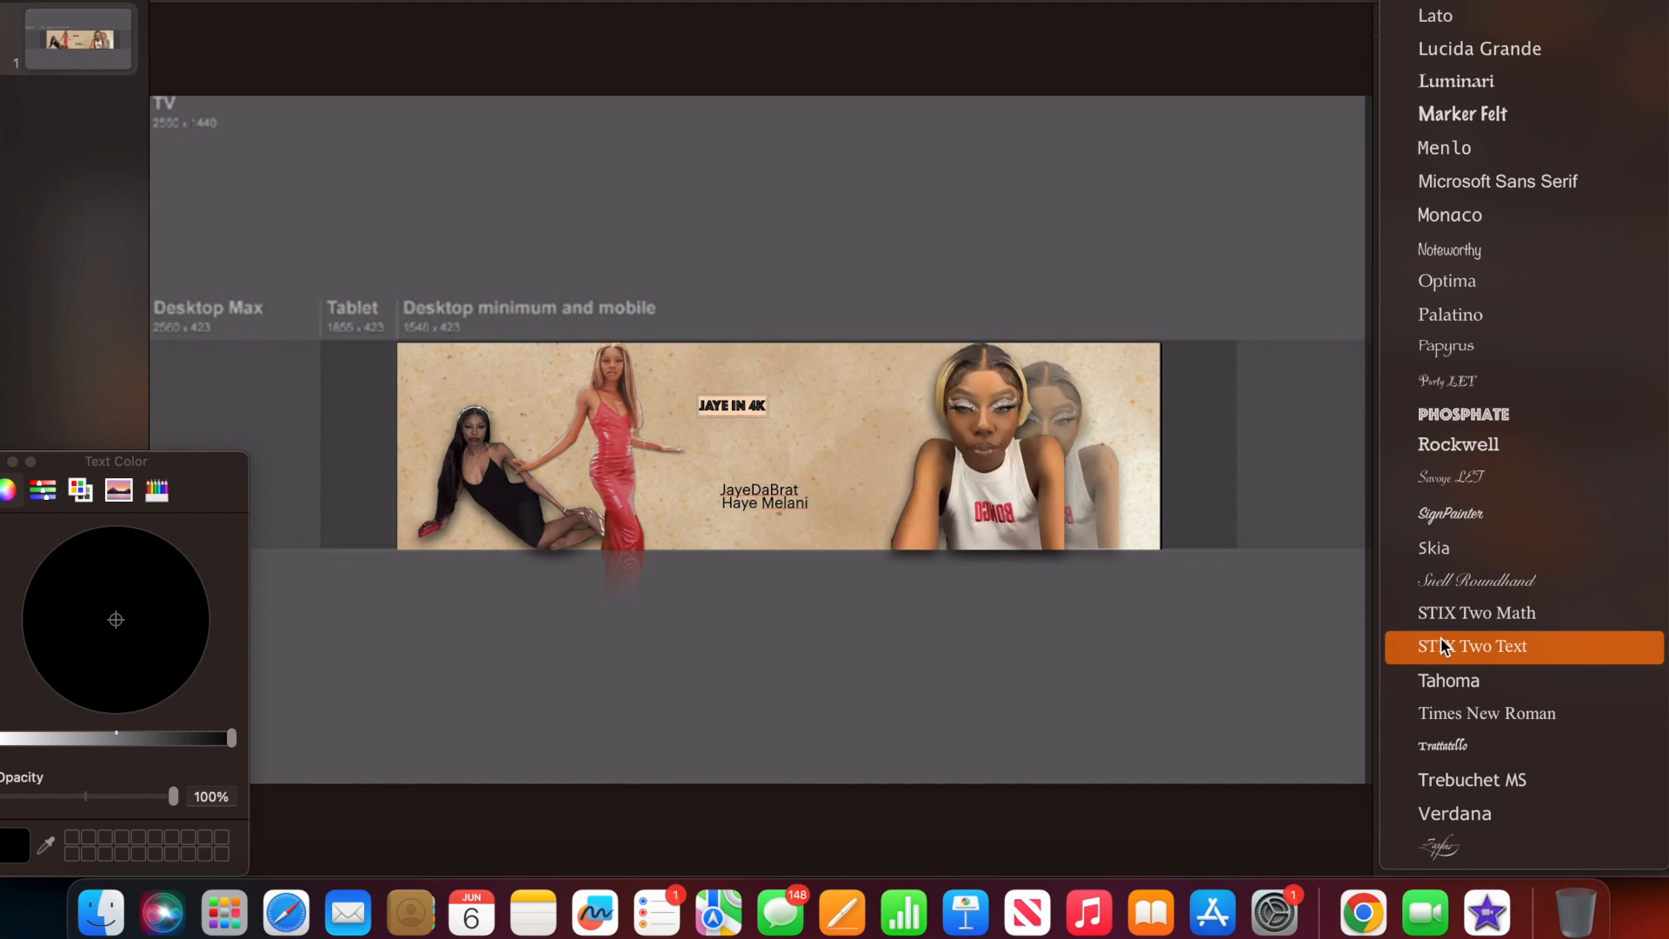
{"action": "left_click", "coordinate": [1496, 417]}
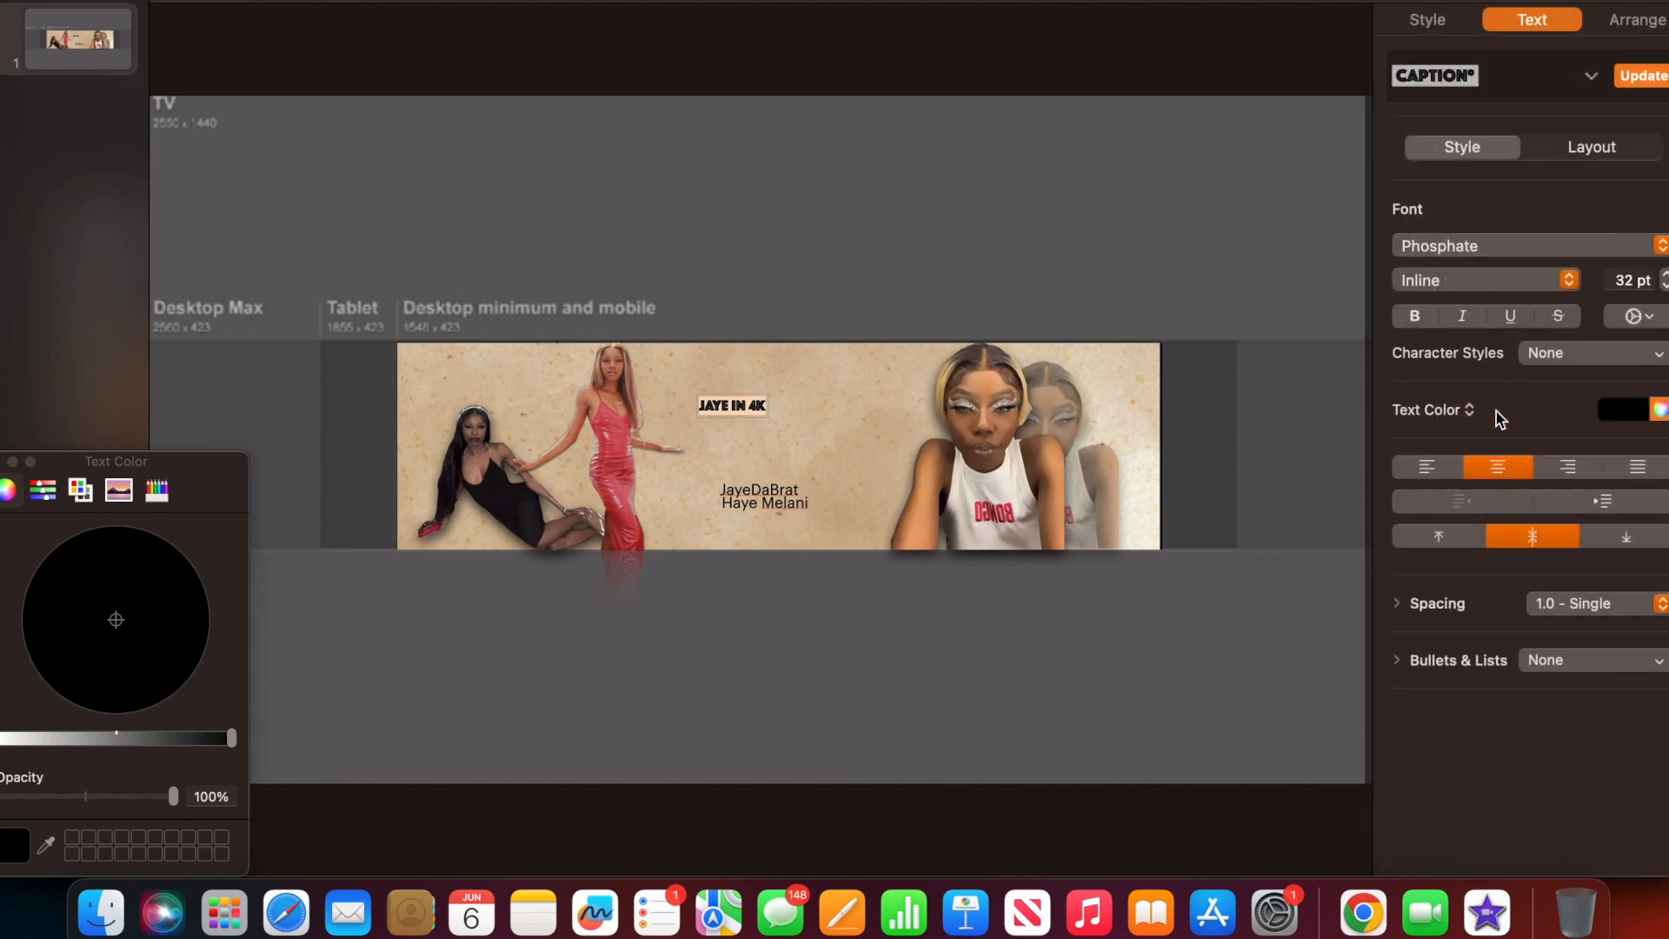
Change the font of the "JAYE IN 4K" title to Marker Felt.
{"action": "left_click", "coordinate": [1527, 246]}
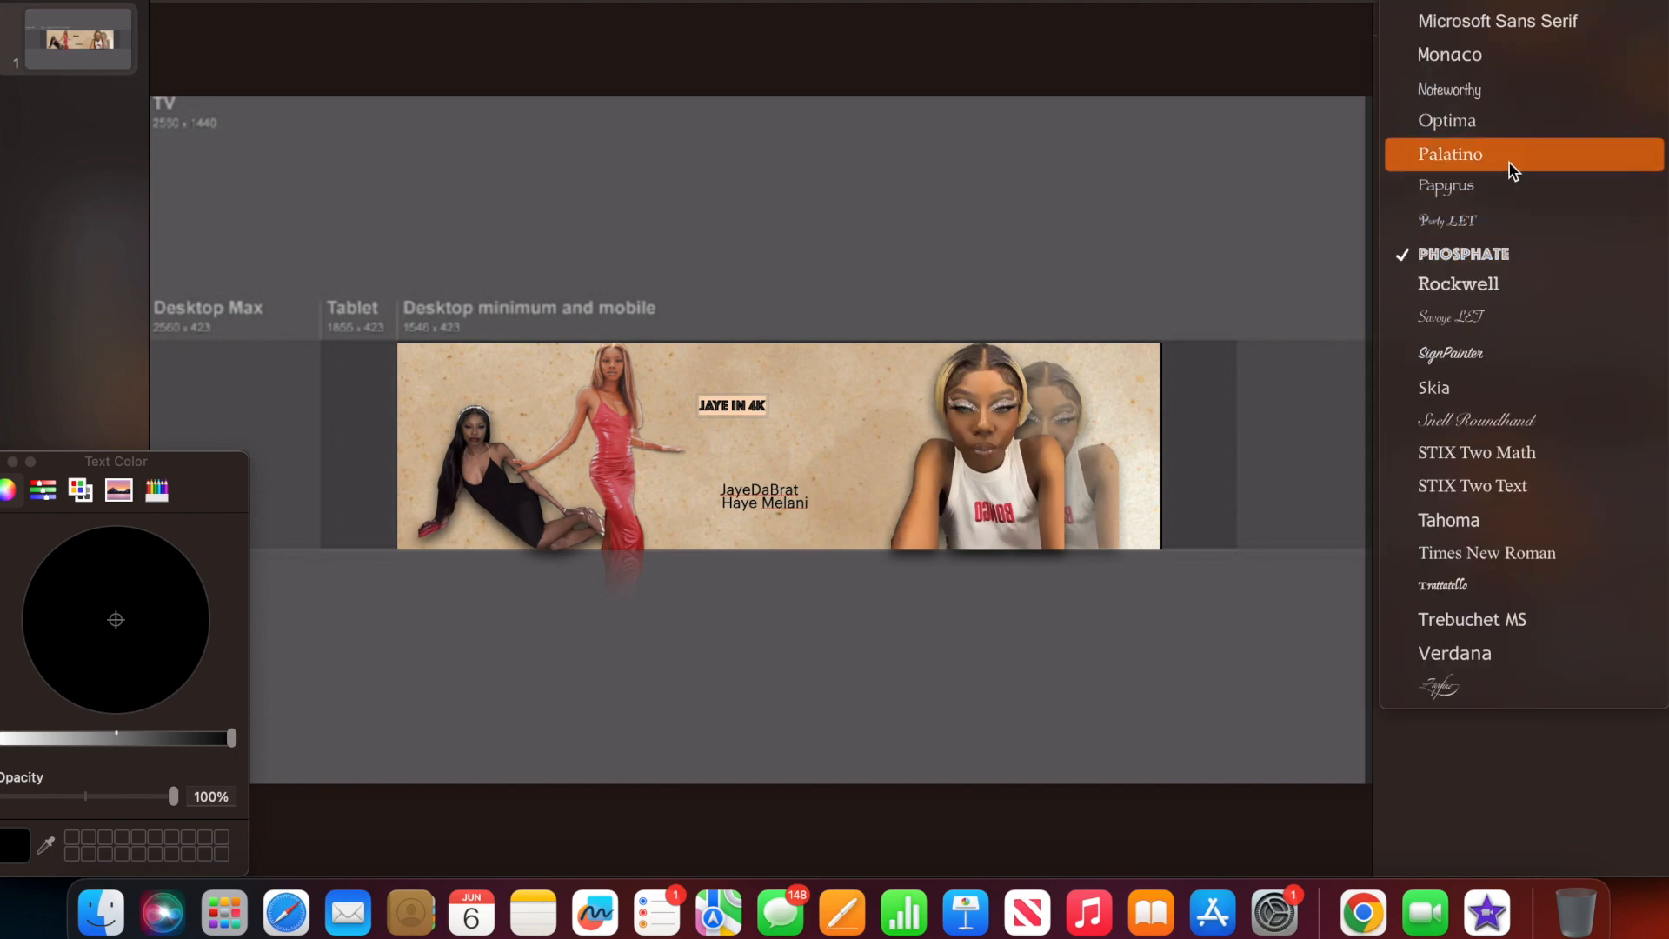
{"action": "scroll", "coordinate": [1502, 122], "scroll_direction": "up", "scroll_amount": 2}
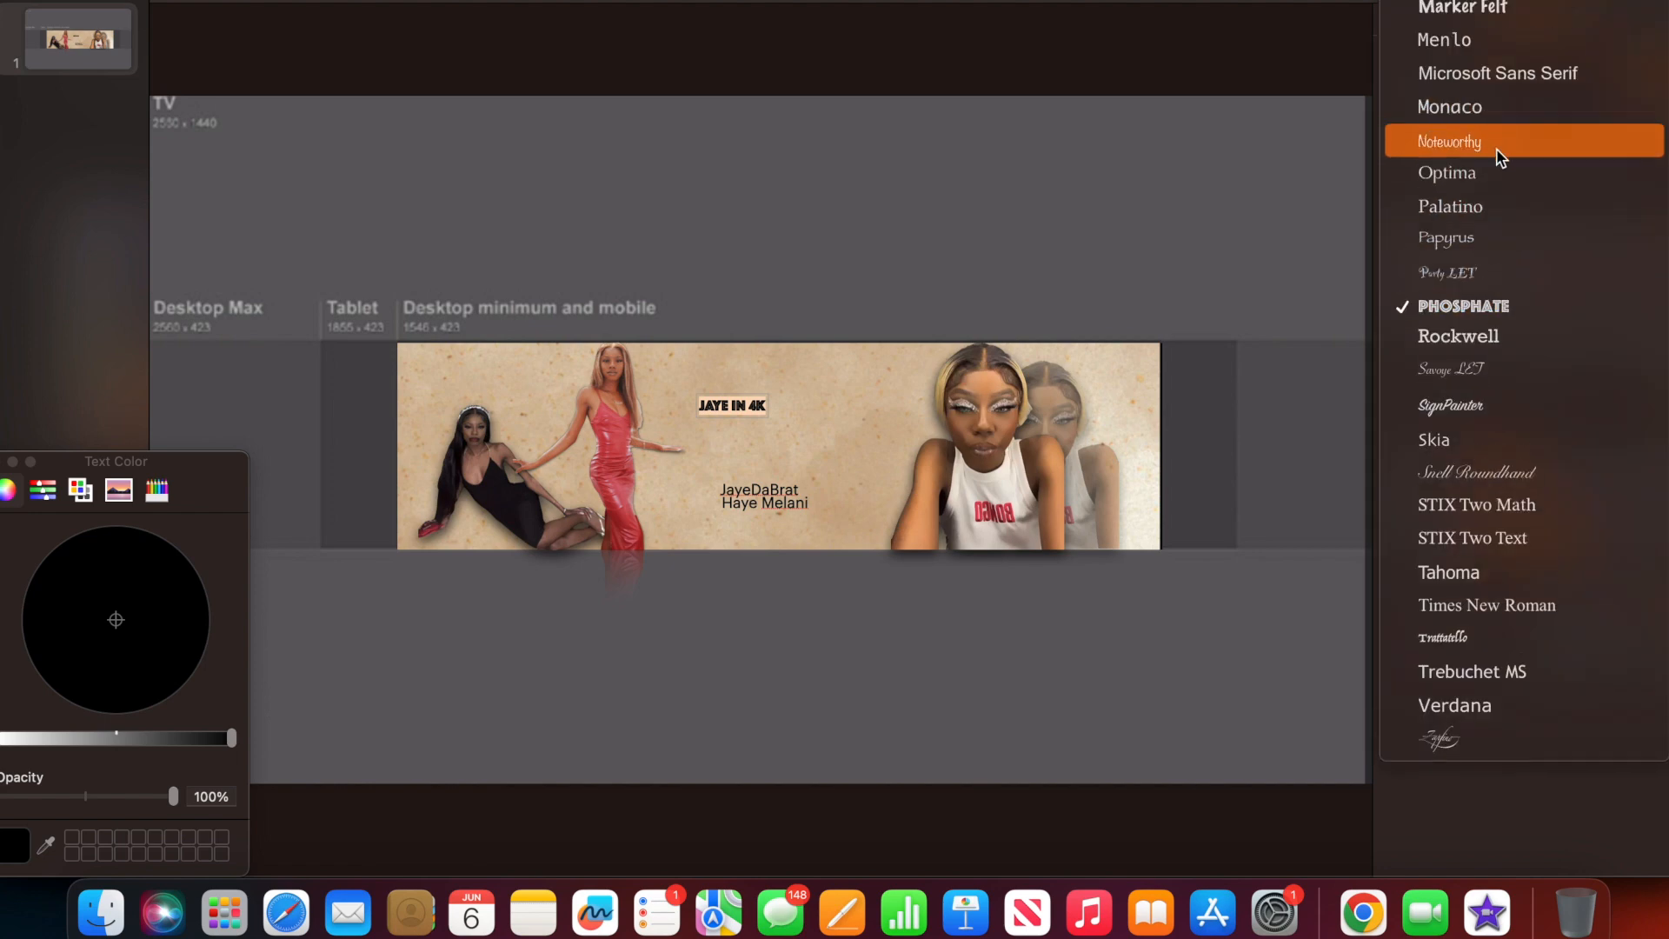
{"action": "scroll", "coordinate": [1498, 157], "scroll_direction": "up", "scroll_amount": 4}
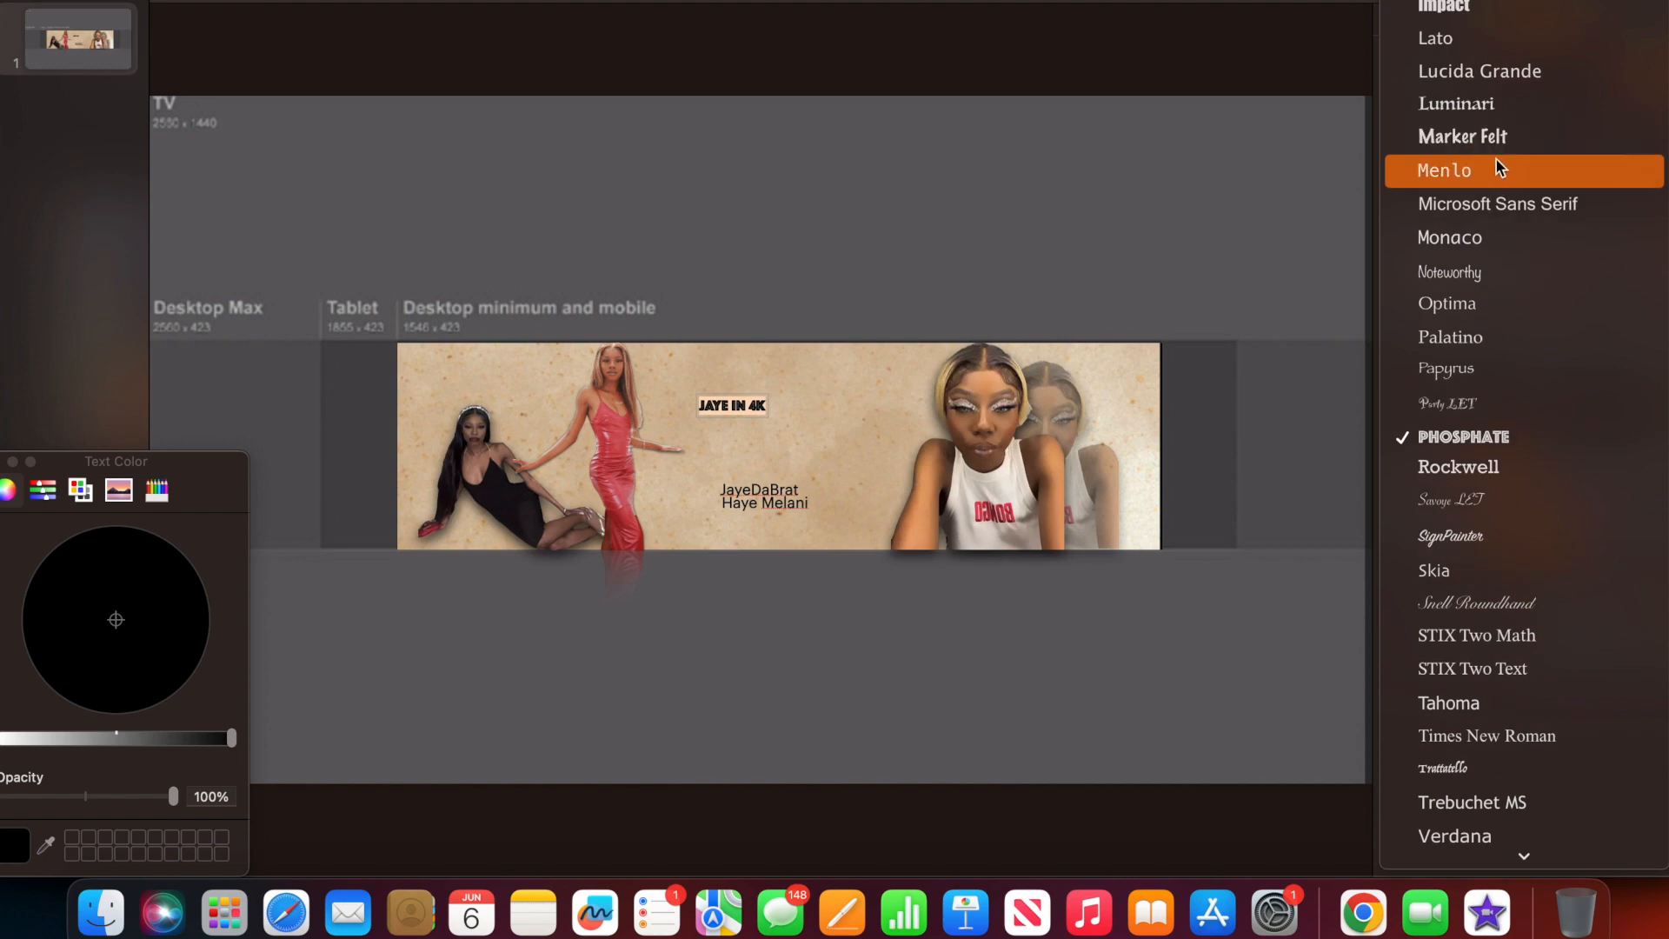
{"action": "left_click", "coordinate": [1494, 134]}
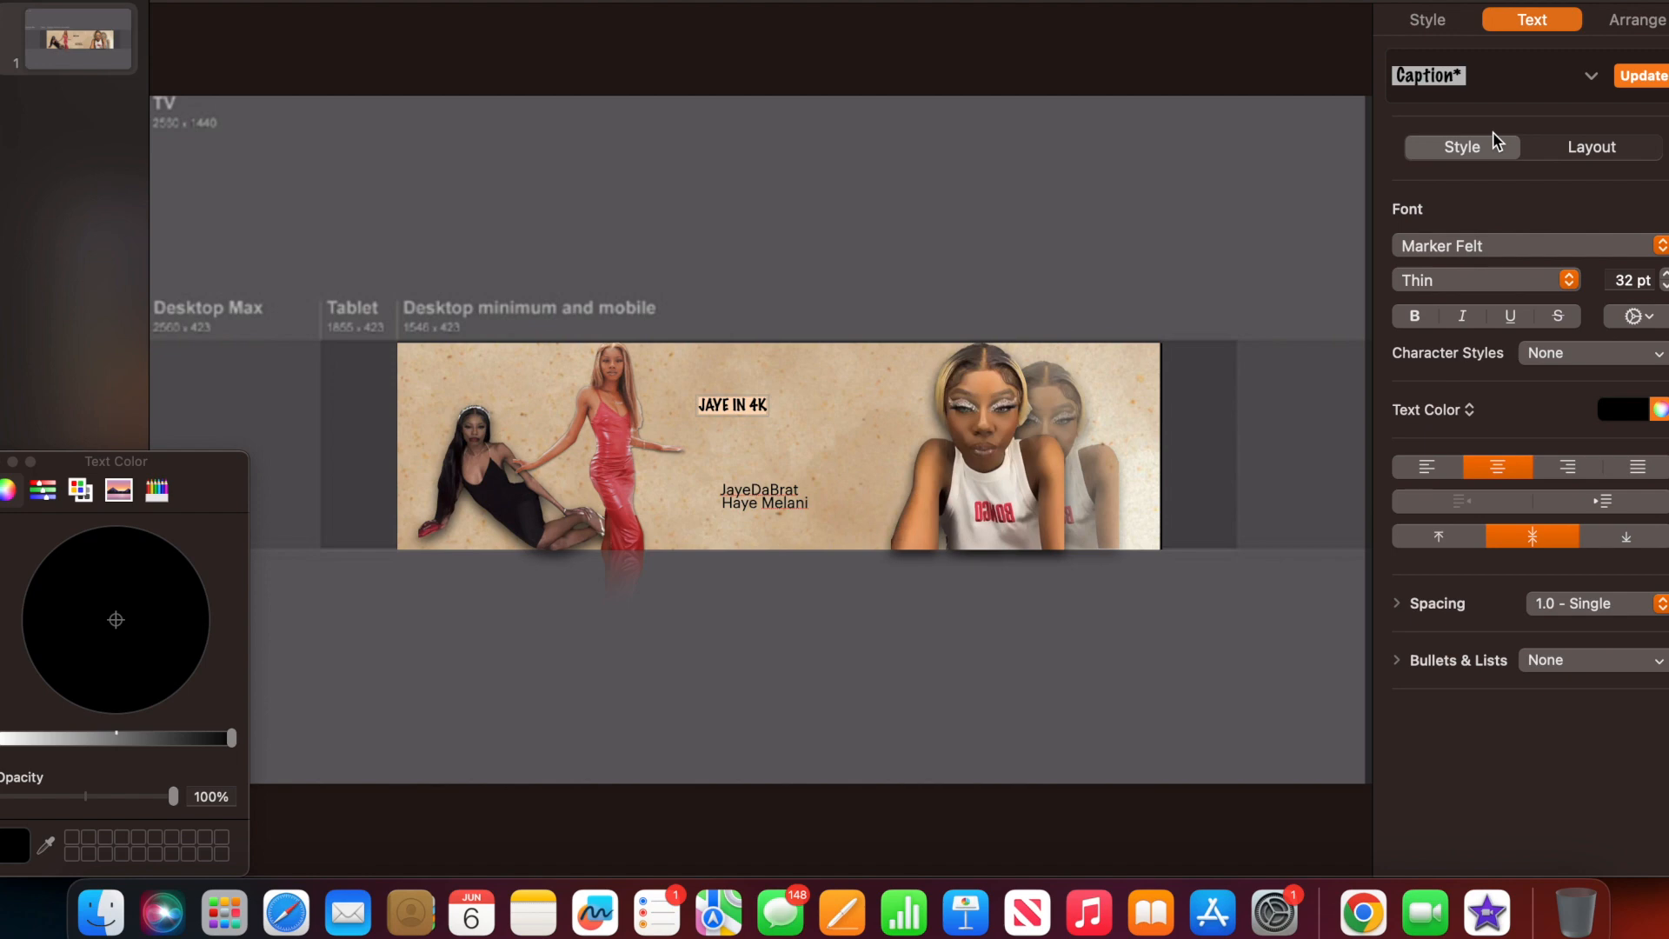
Try the "JAYE IN 4K" title in the Big Caslon font and in Bodoni 72.
{"action": "left_click", "coordinate": [1462, 240]}
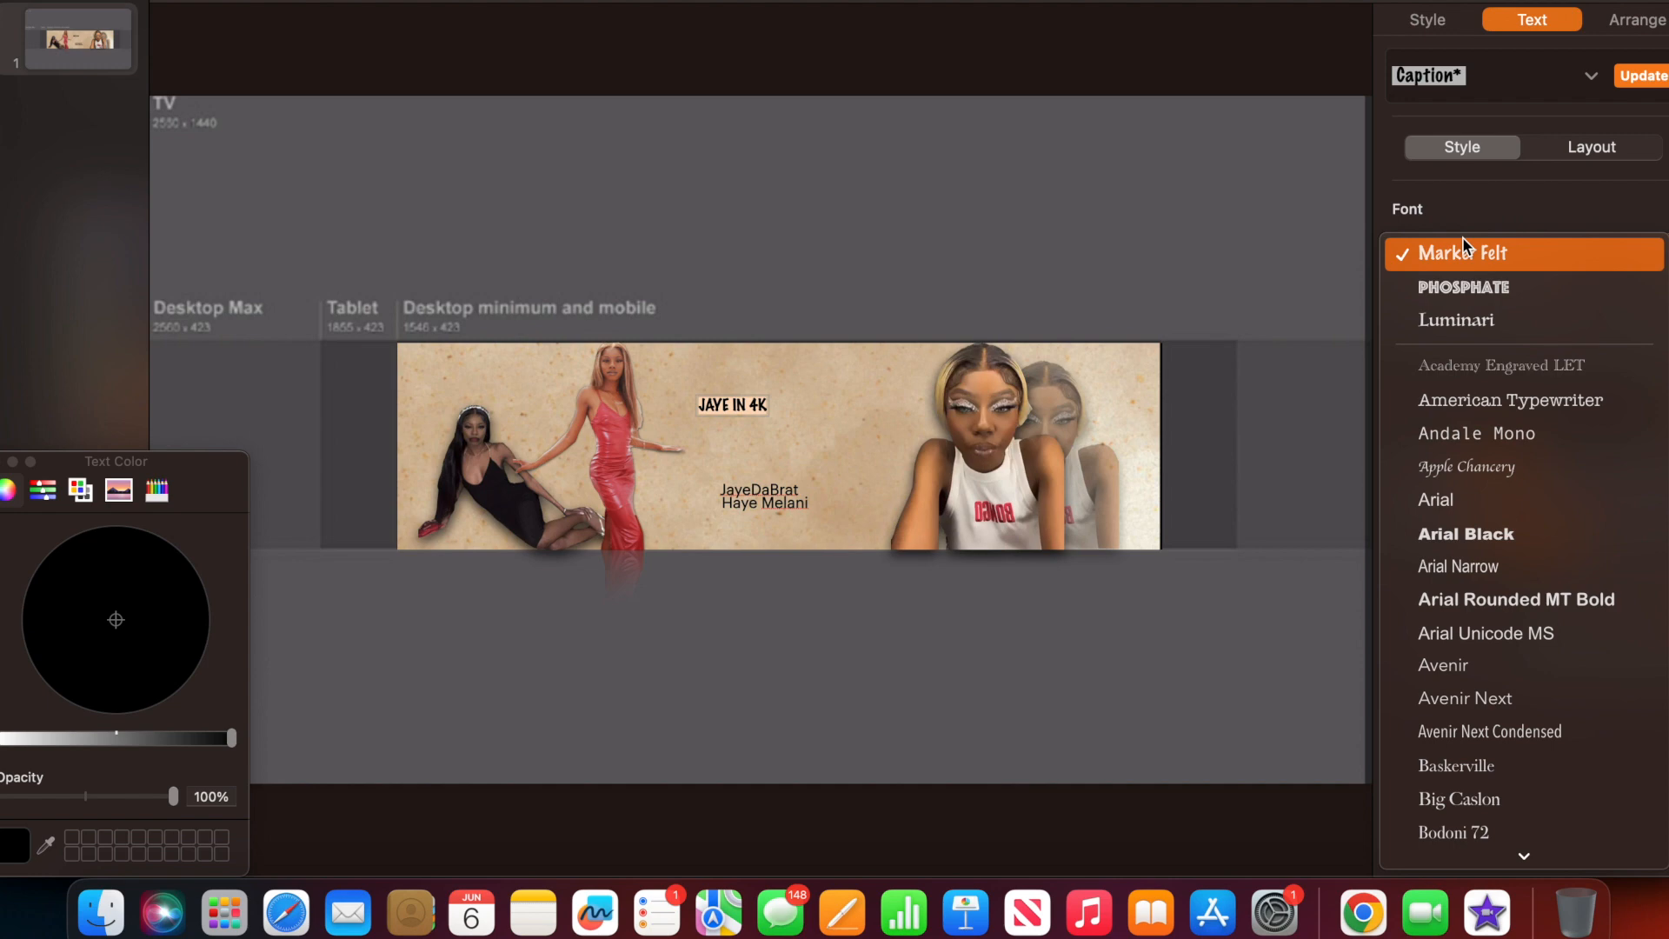
{"action": "left_click", "coordinate": [1544, 801]}
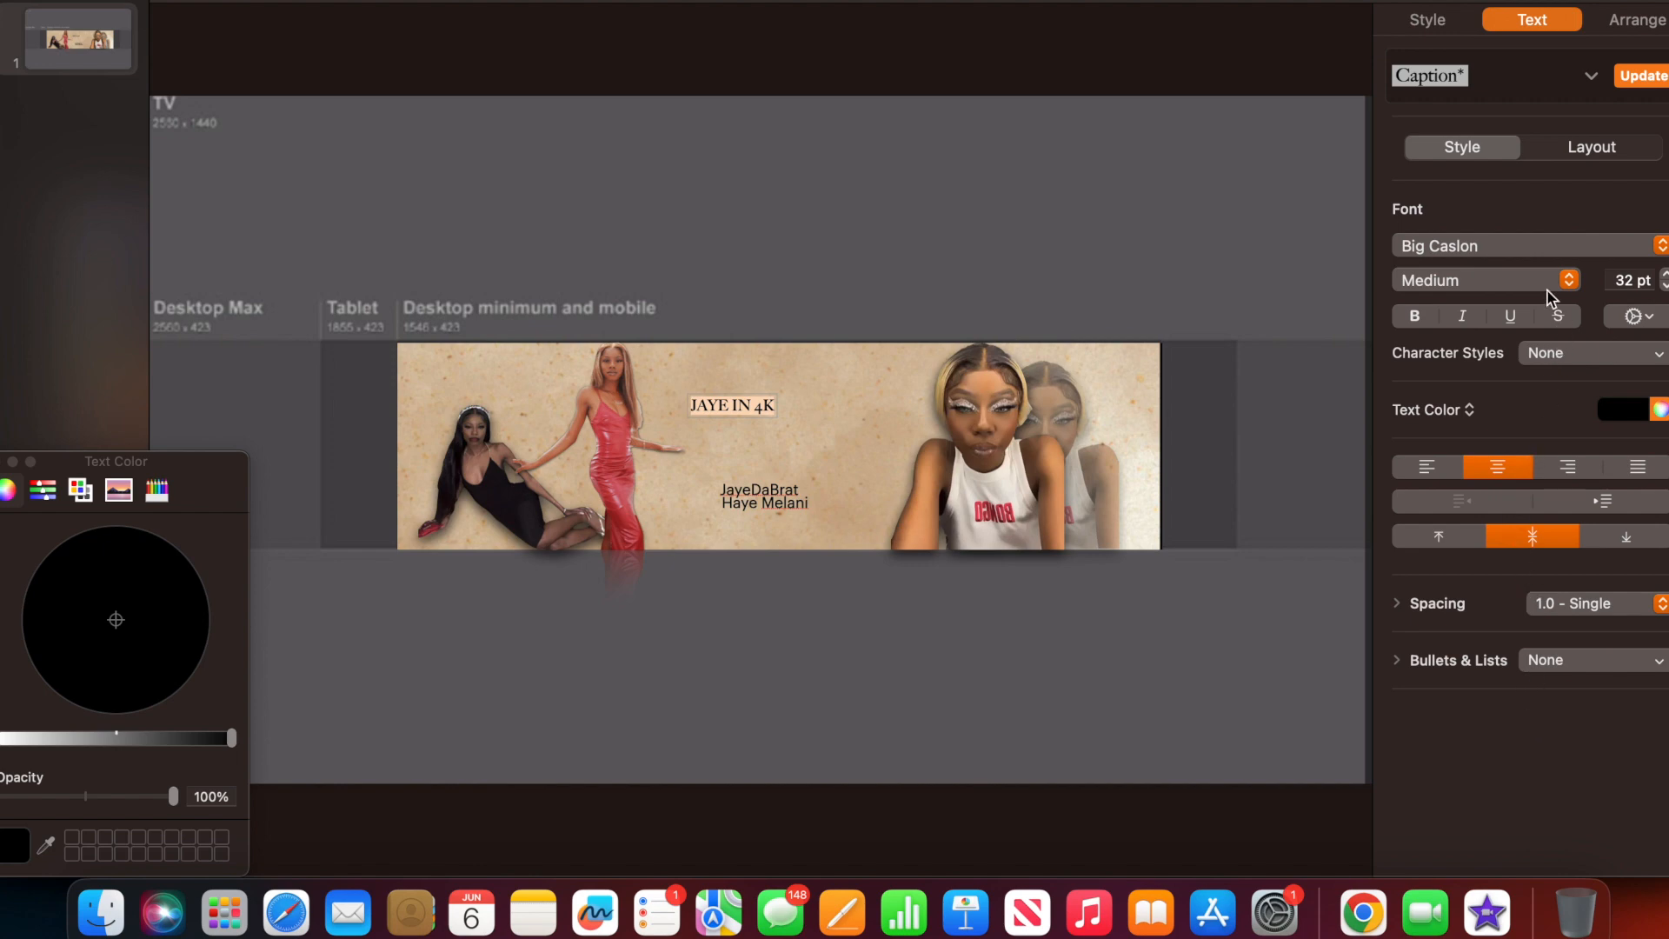
{"action": "left_click", "coordinate": [1539, 247]}
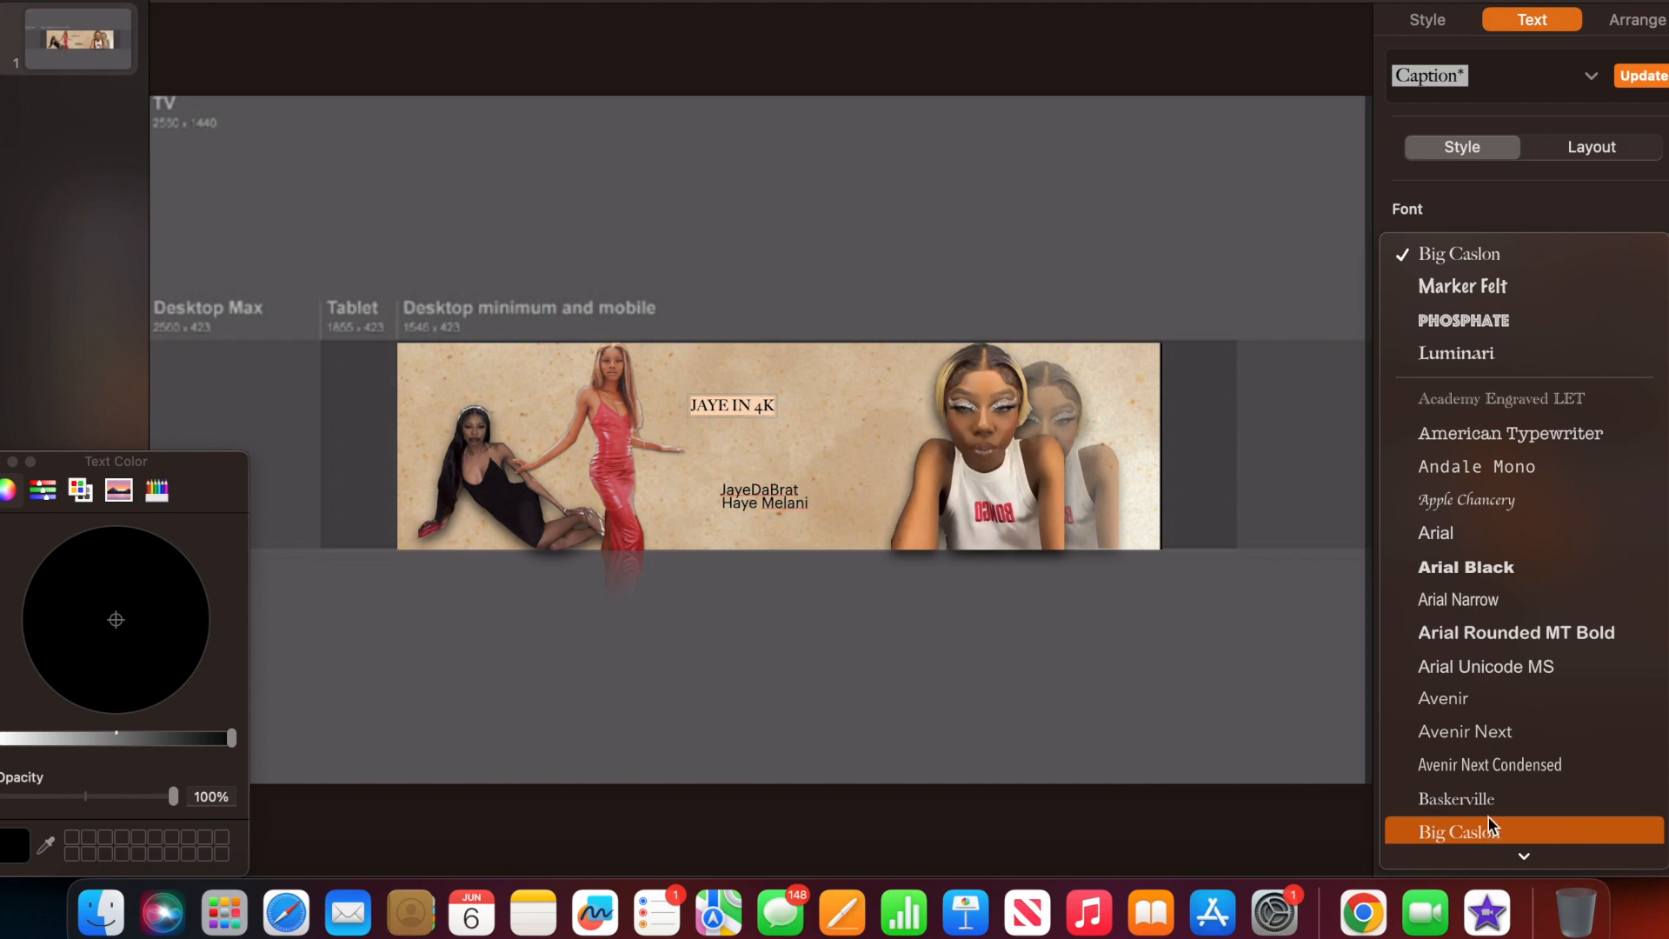
{"action": "scroll", "coordinate": [1493, 753], "scroll_direction": "down", "scroll_amount": 5}
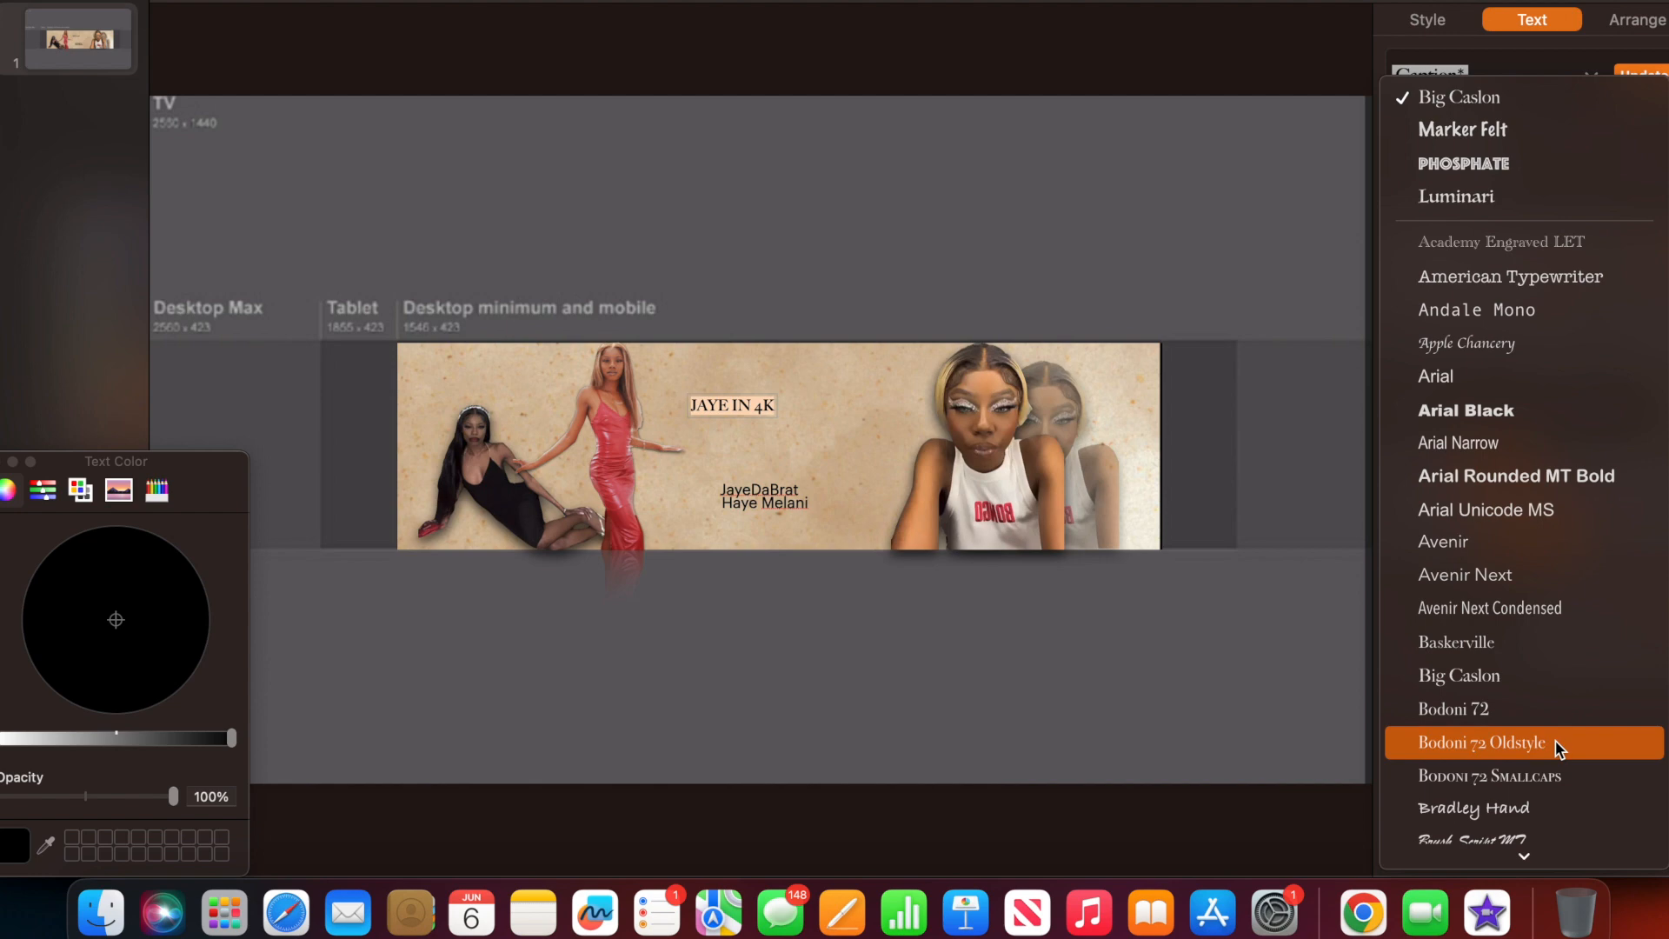
{"action": "left_click", "coordinate": [1546, 714]}
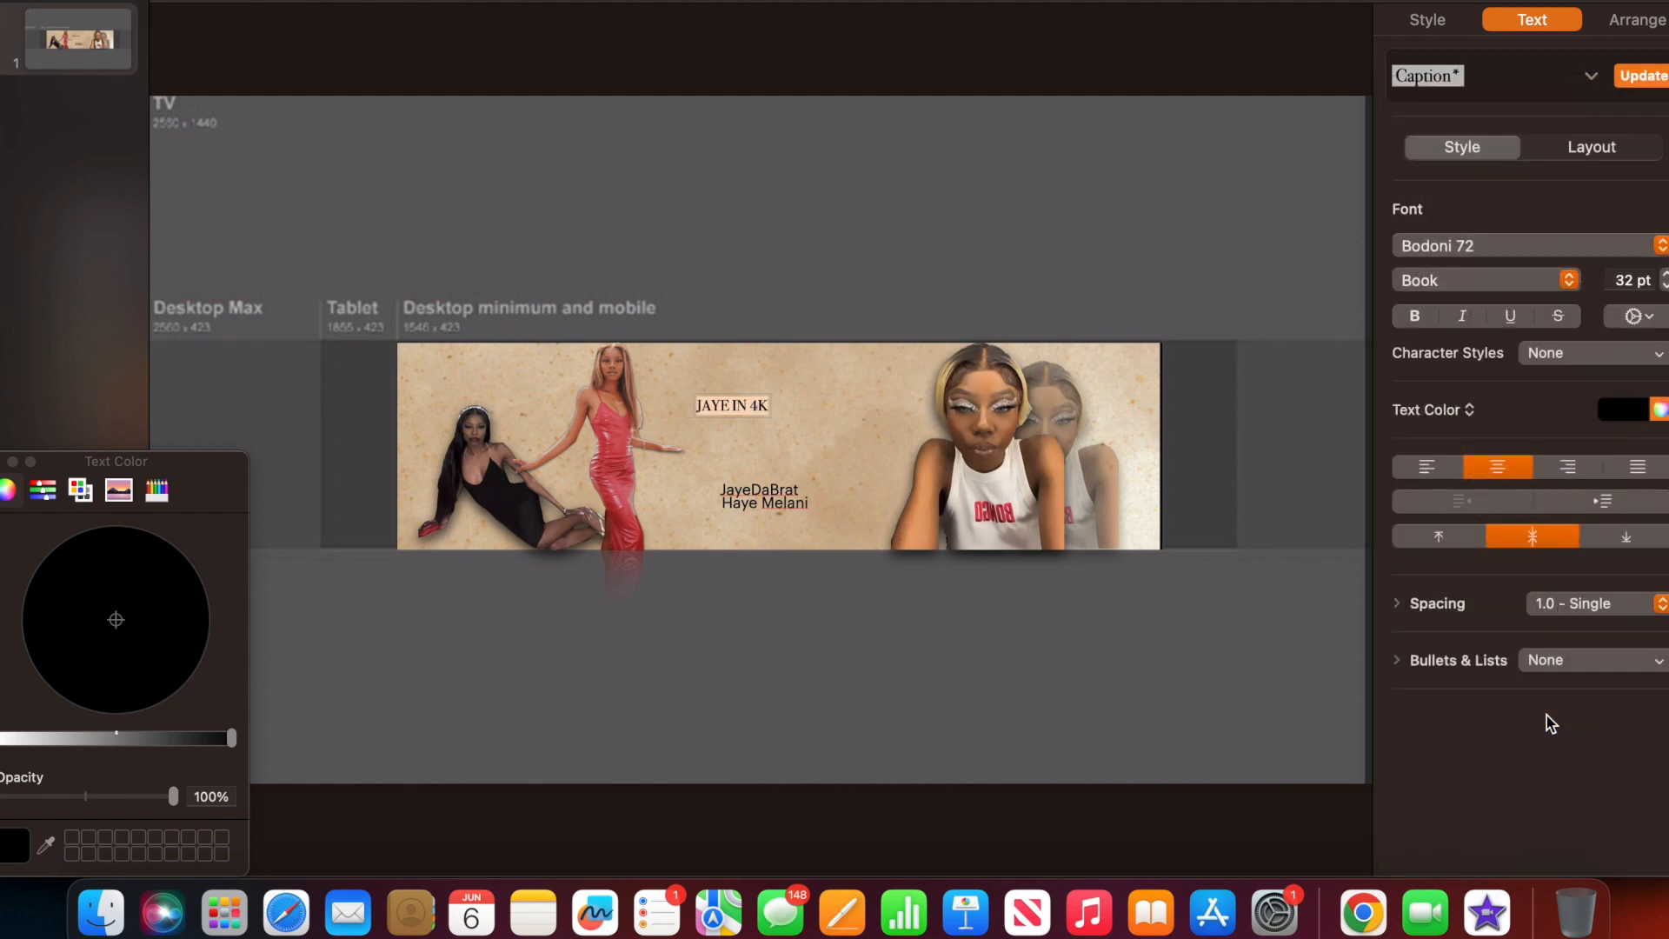
Clear the "JAYE IN 4K" wording from the title text box.
{"action": "left_click", "coordinate": [820, 278]}
{"action": "left_click", "coordinate": [729, 412]}
{"action": "triple_click", "coordinate": [749, 409]}
{"action": "left_click", "coordinate": [790, 403]}
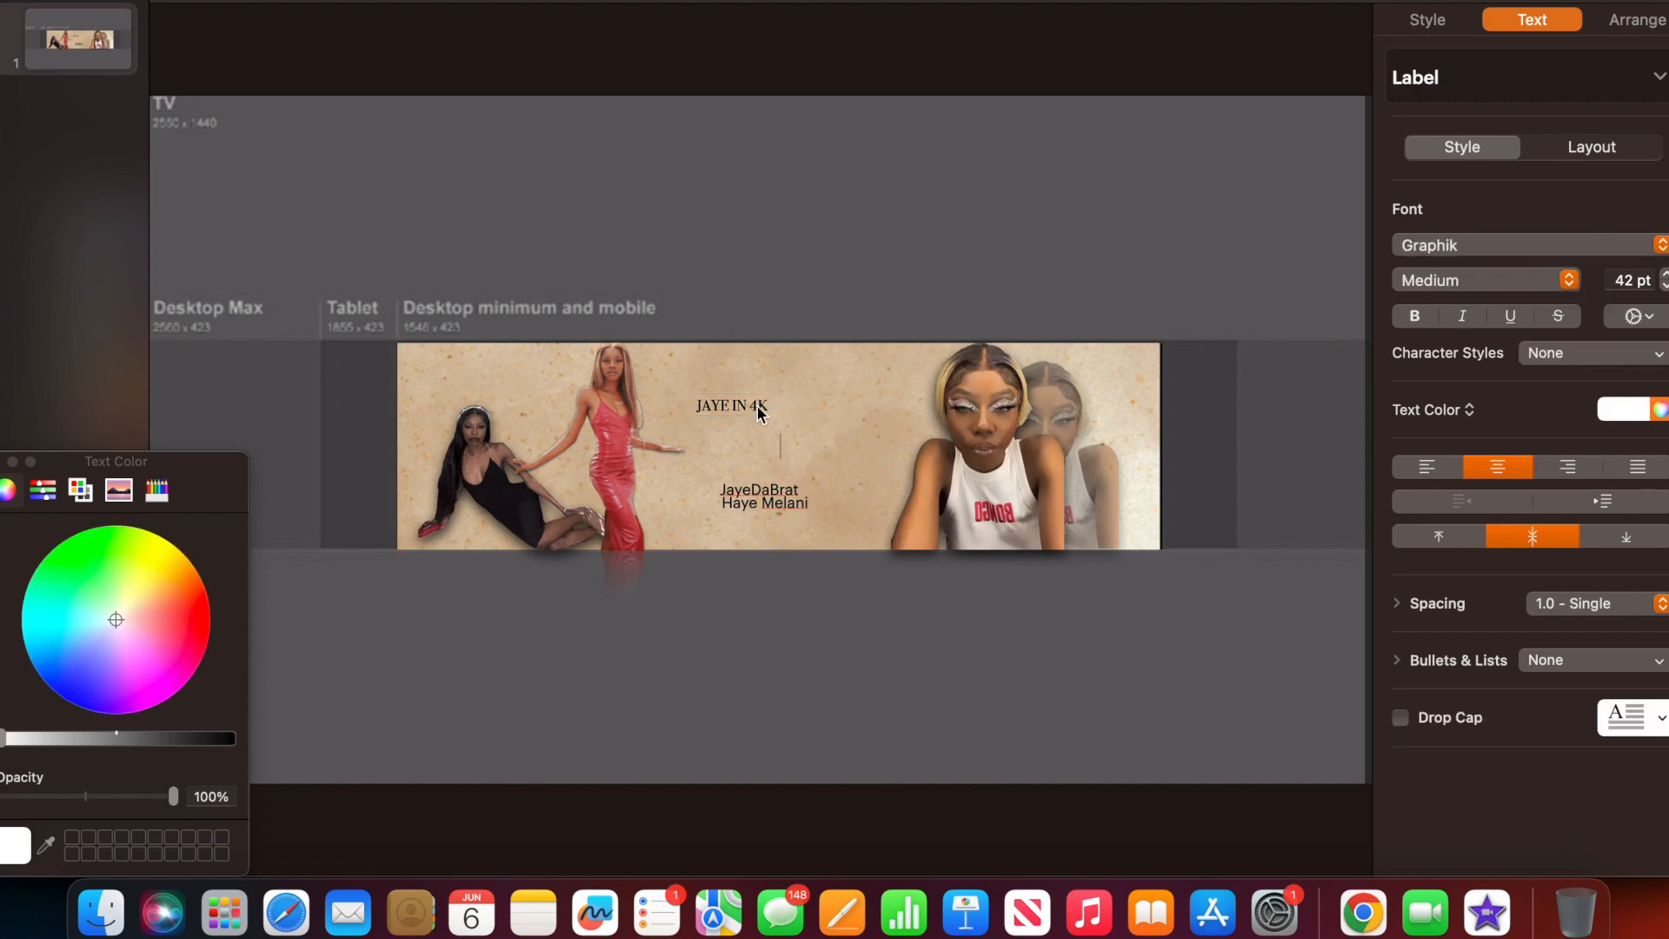
{"action": "left_click", "coordinate": [756, 405]}
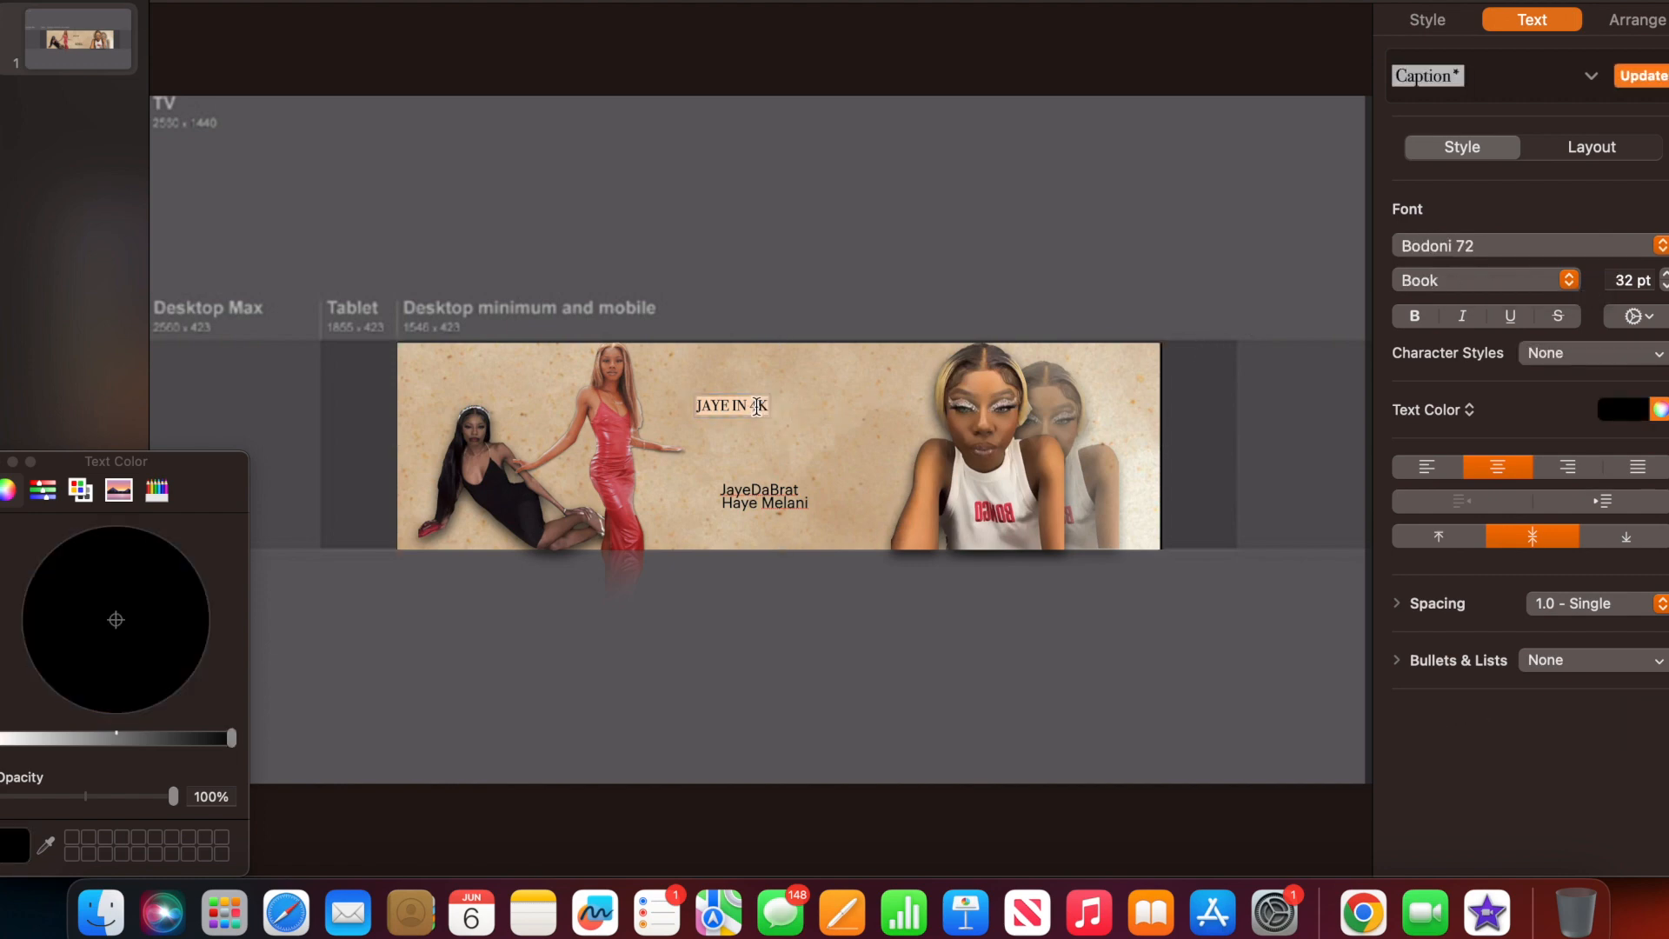
{"action": "key", "text": "BackSpace"}
{"action": "left_click", "coordinate": [763, 495]}
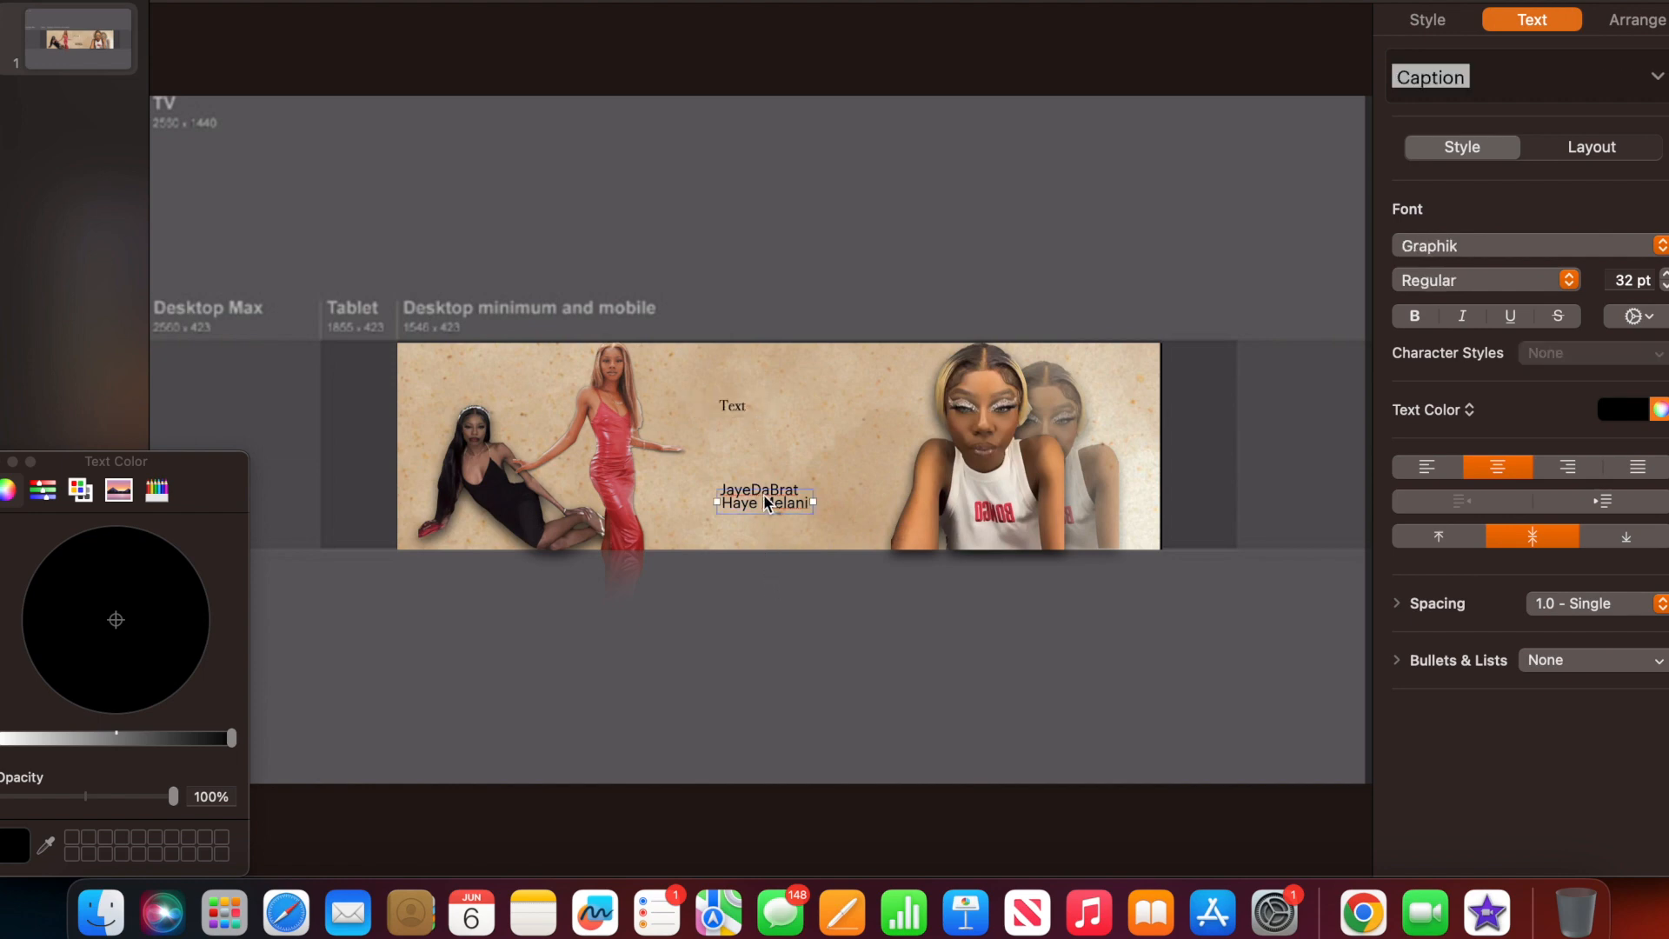
{"action": "left_click", "coordinate": [732, 396]}
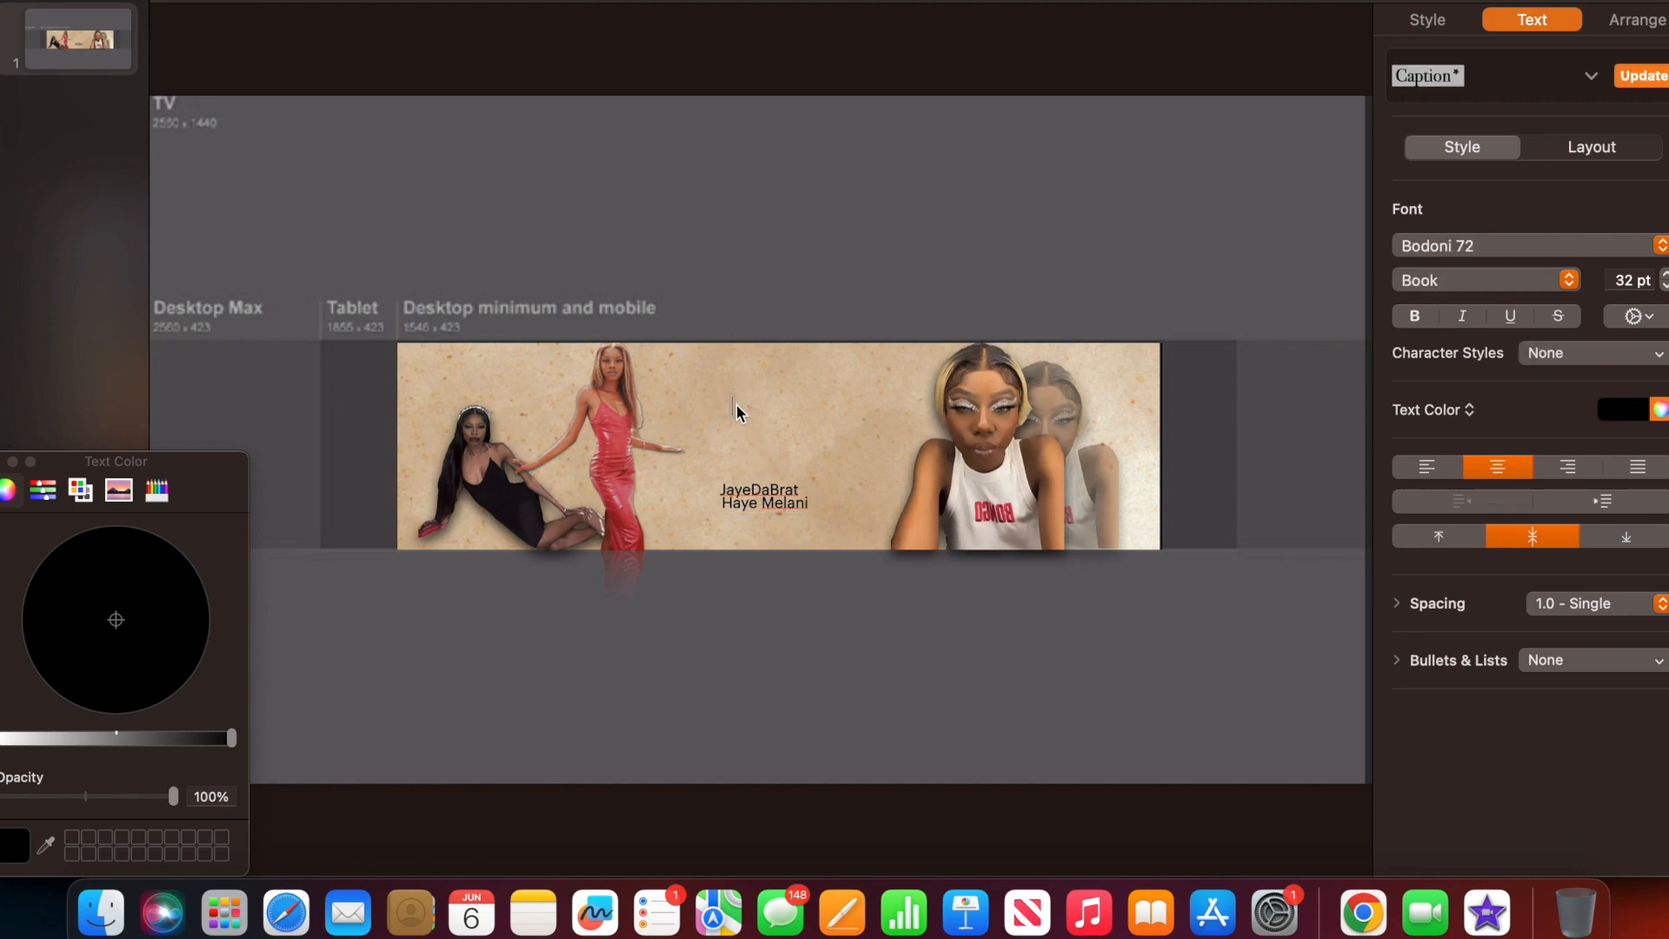
{"action": "left_click", "coordinate": [775, 496]}
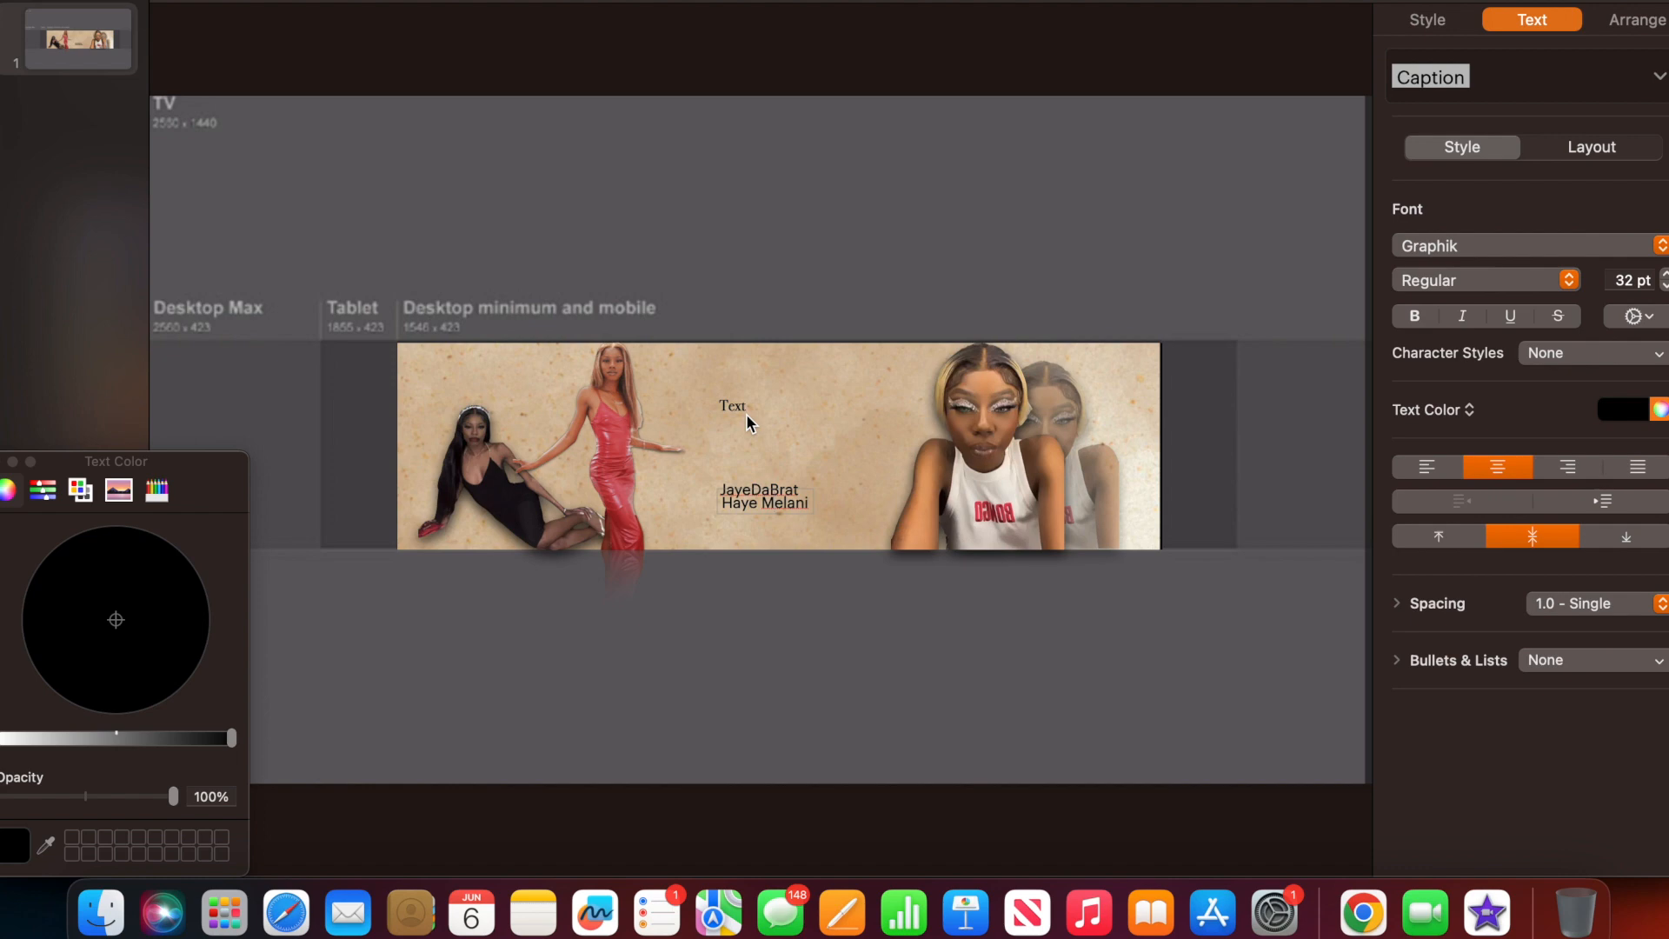
Move the handle text up toward the banner's middle and delete the emptied title text box.
{"action": "left_click", "coordinate": [867, 624]}
{"action": "left_click_drag", "start_coordinate": [764, 485], "coordinate": [761, 440]}
{"action": "left_click", "coordinate": [732, 406]}
{"action": "key", "text": "Delete"}
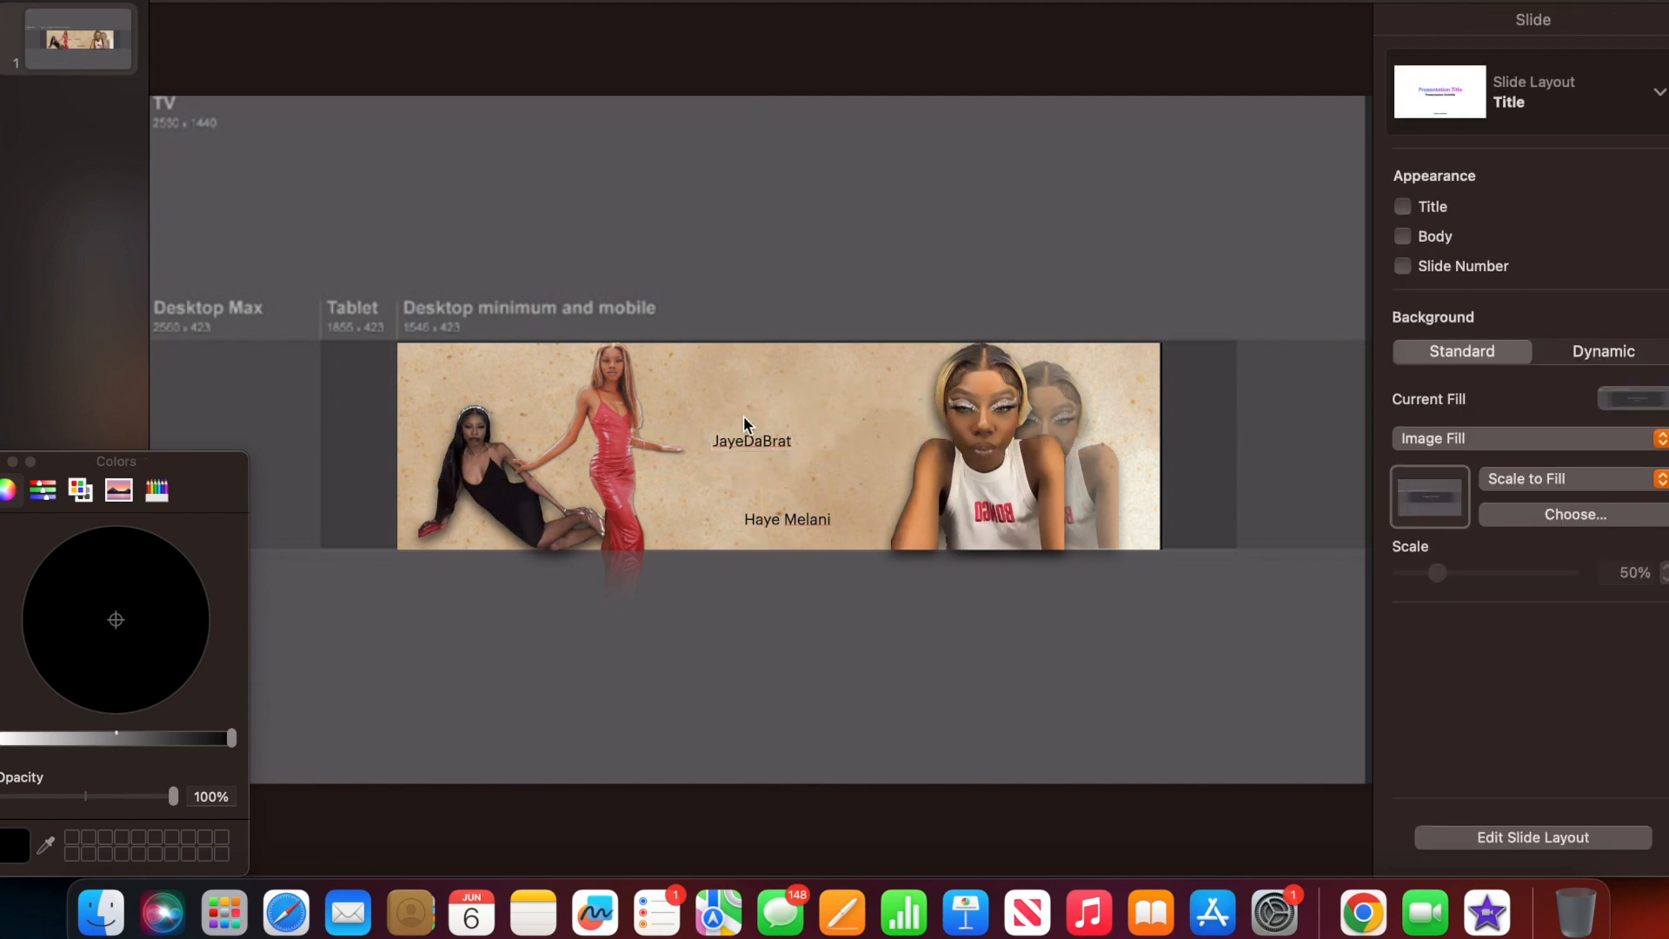
{"action": "left_click", "coordinate": [756, 442]}
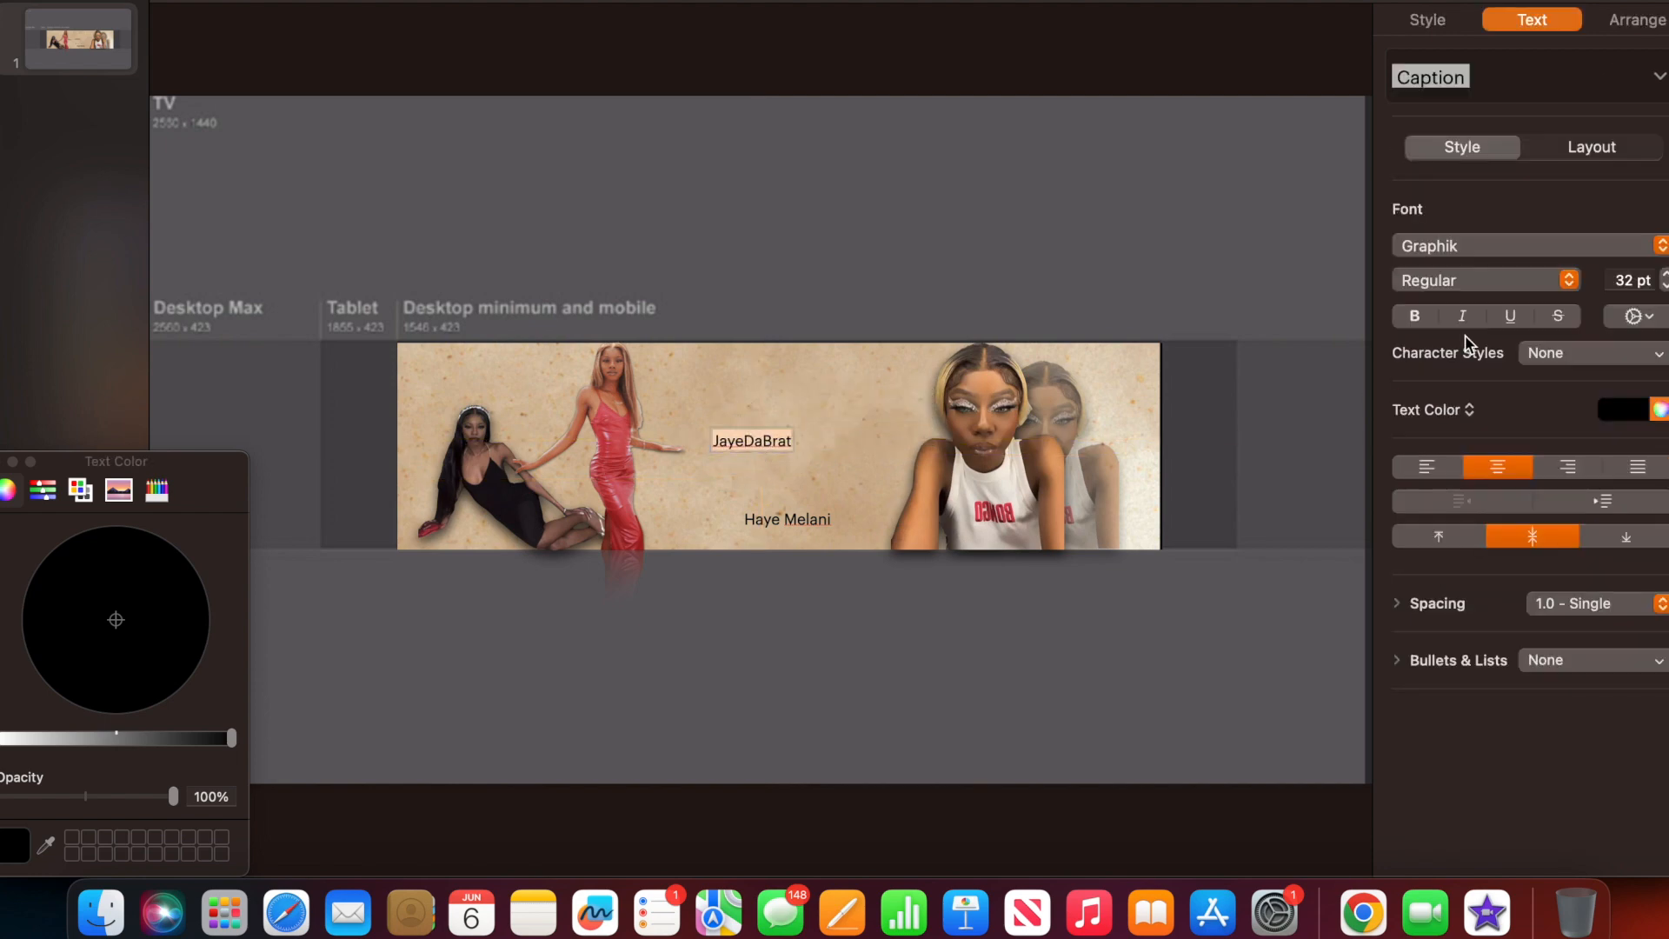
{"action": "left_click", "coordinate": [1498, 246]}
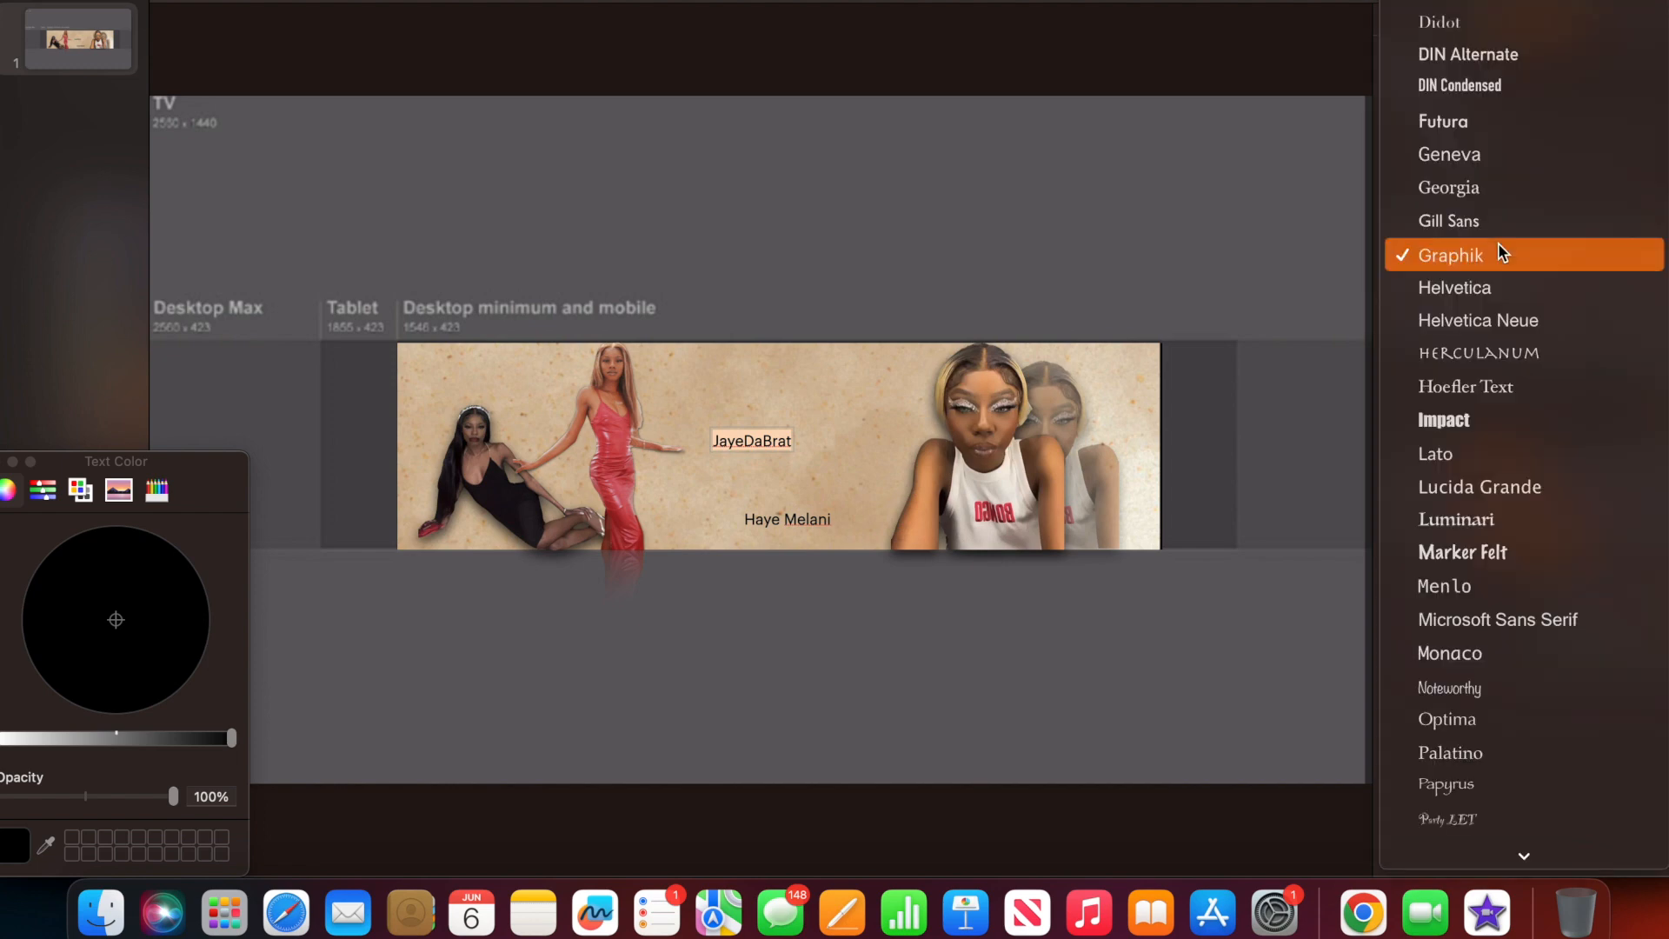
{"action": "scroll", "coordinate": [1519, 483], "scroll_direction": "down", "scroll_amount": 3}
{"action": "scroll", "coordinate": [1519, 484], "scroll_direction": "down", "scroll_amount": 5}
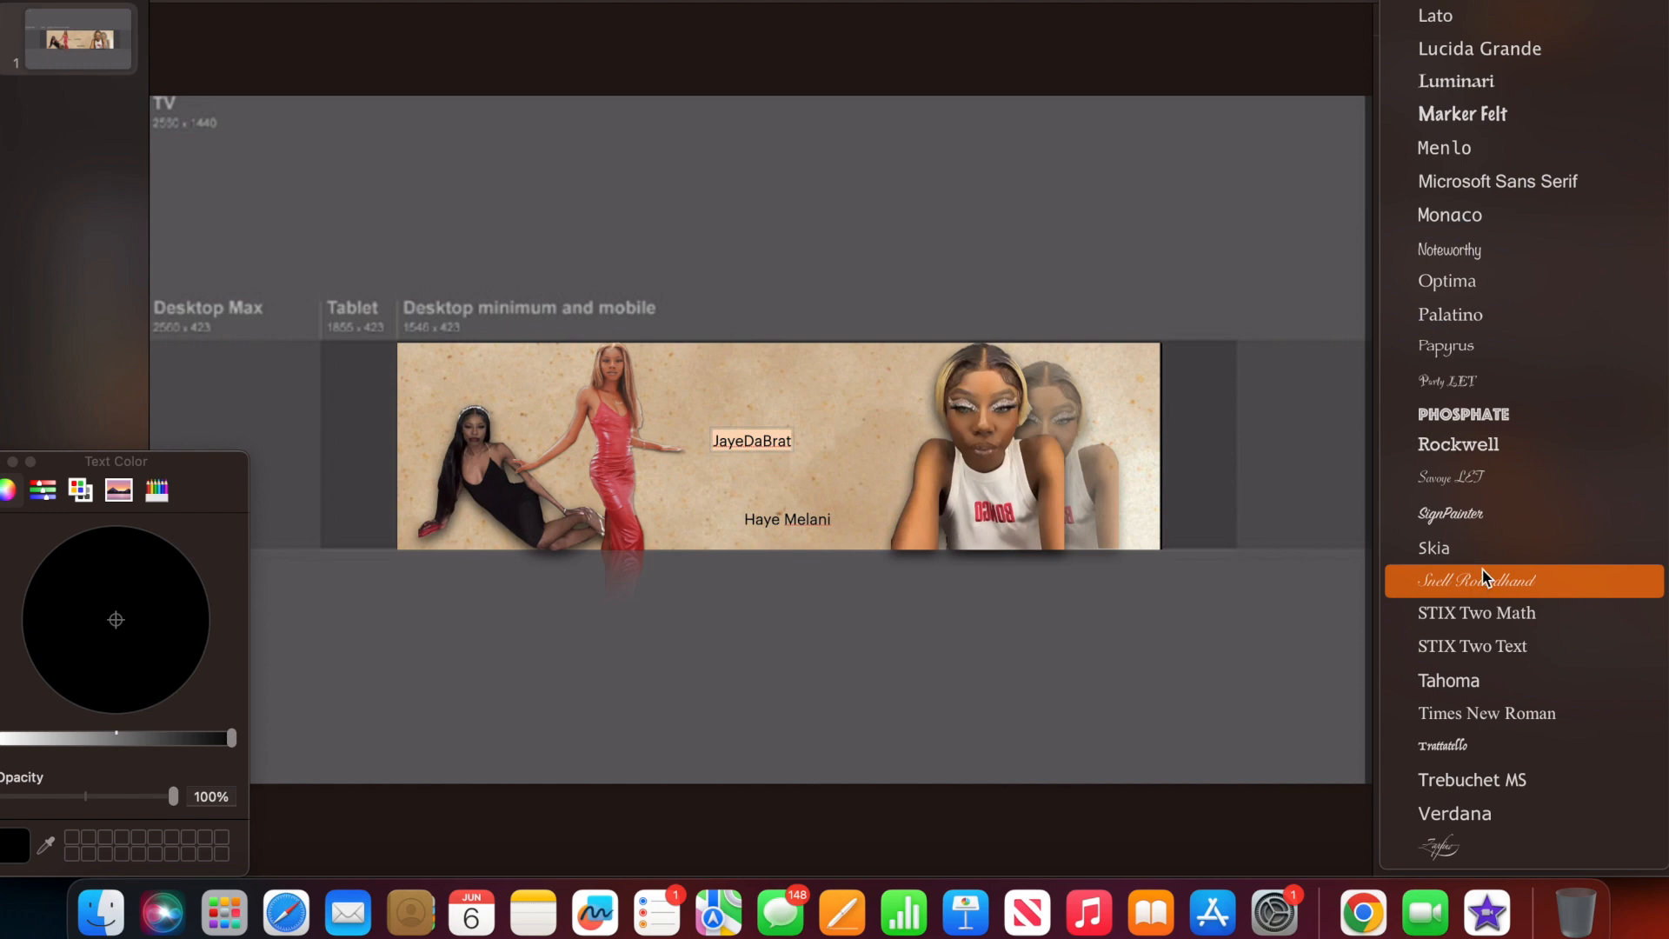
{"action": "left_click", "coordinate": [782, 520]}
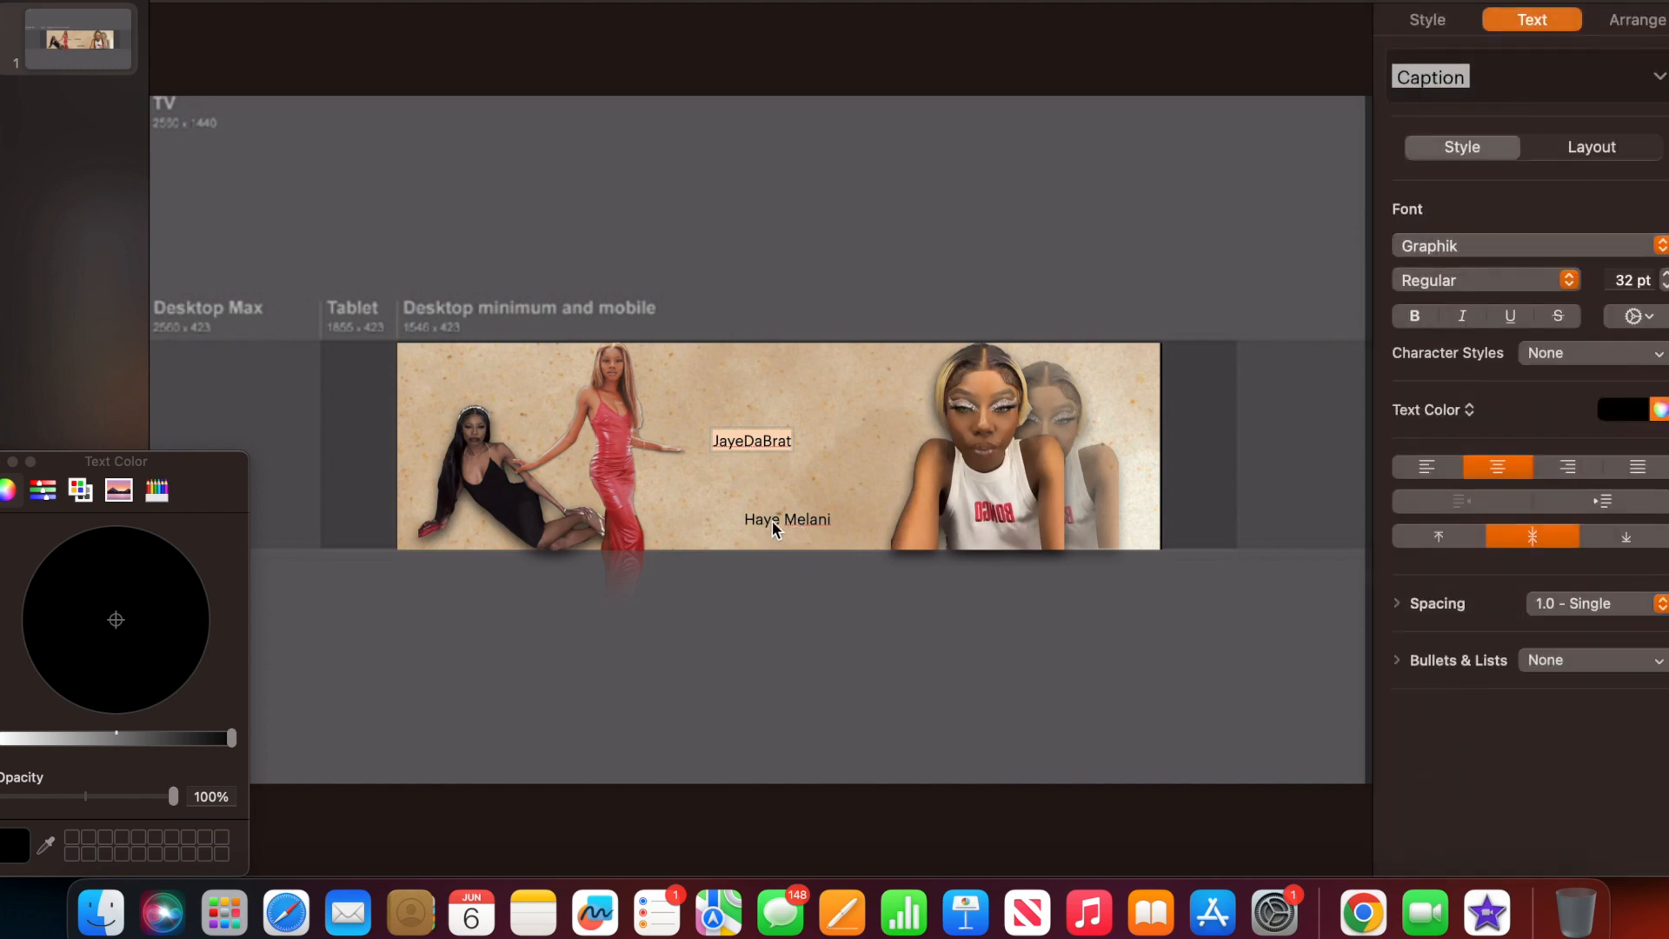
Correct the first letter of the creator's name to "J" and move the name up to just above the handle text.
{"action": "left_click", "coordinate": [770, 520]}
{"action": "left_click", "coordinate": [755, 520]}
{"action": "key", "text": "BackSpace"}
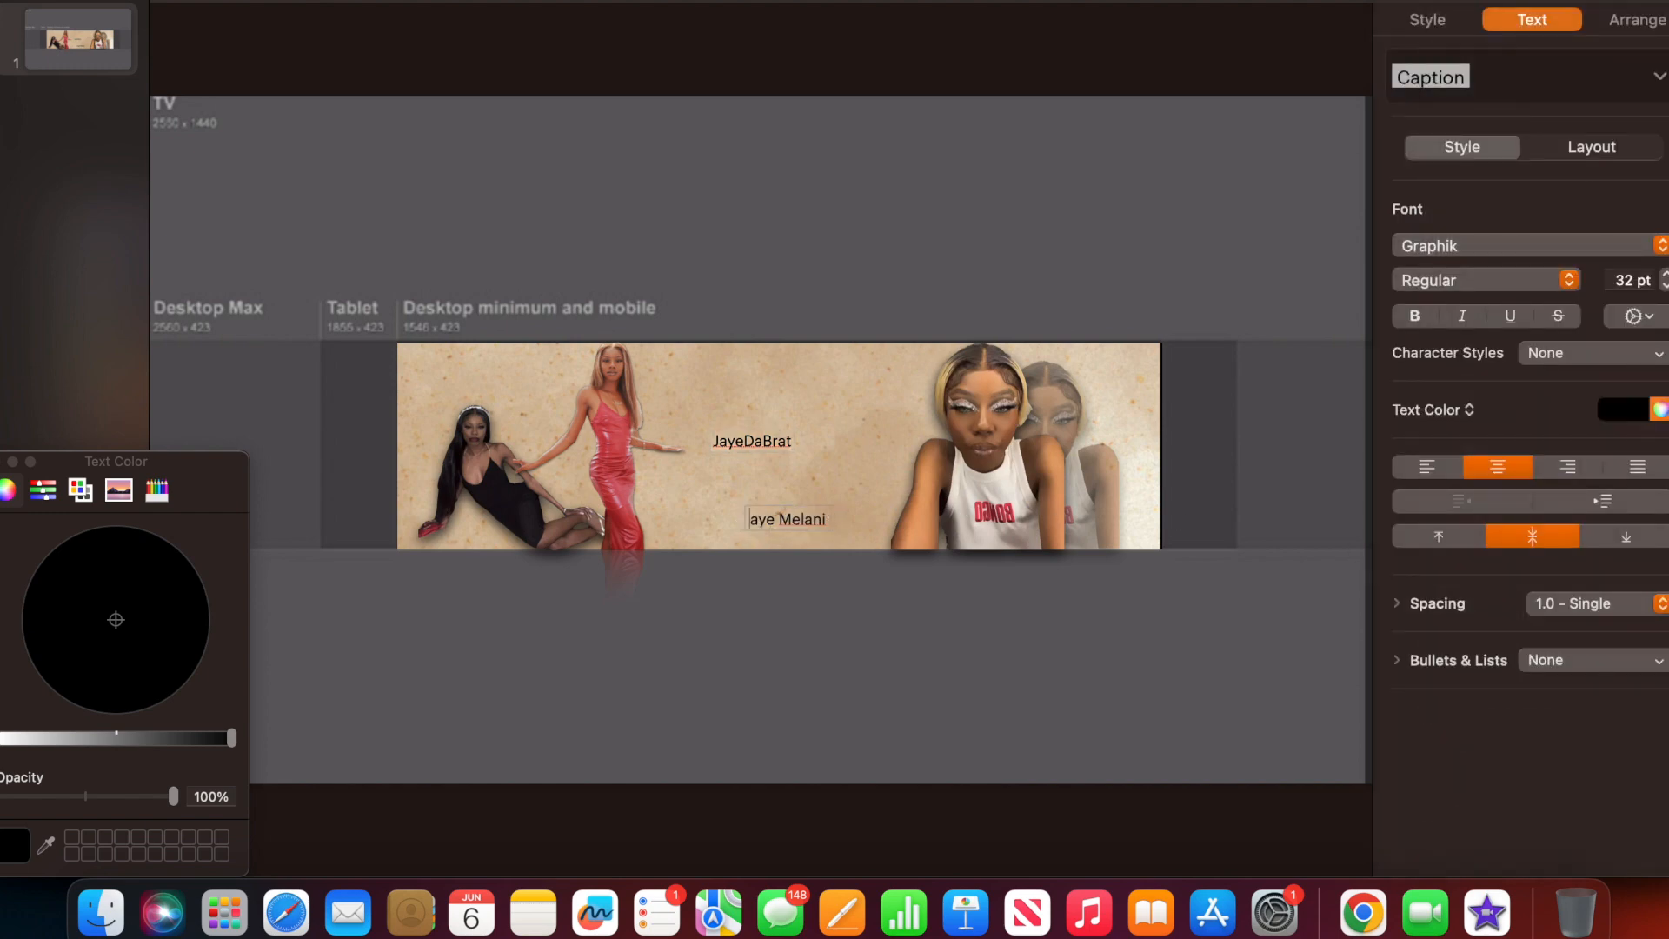
{"action": "type", "text": "J"}
{"action": "left_click", "coordinate": [785, 595]}
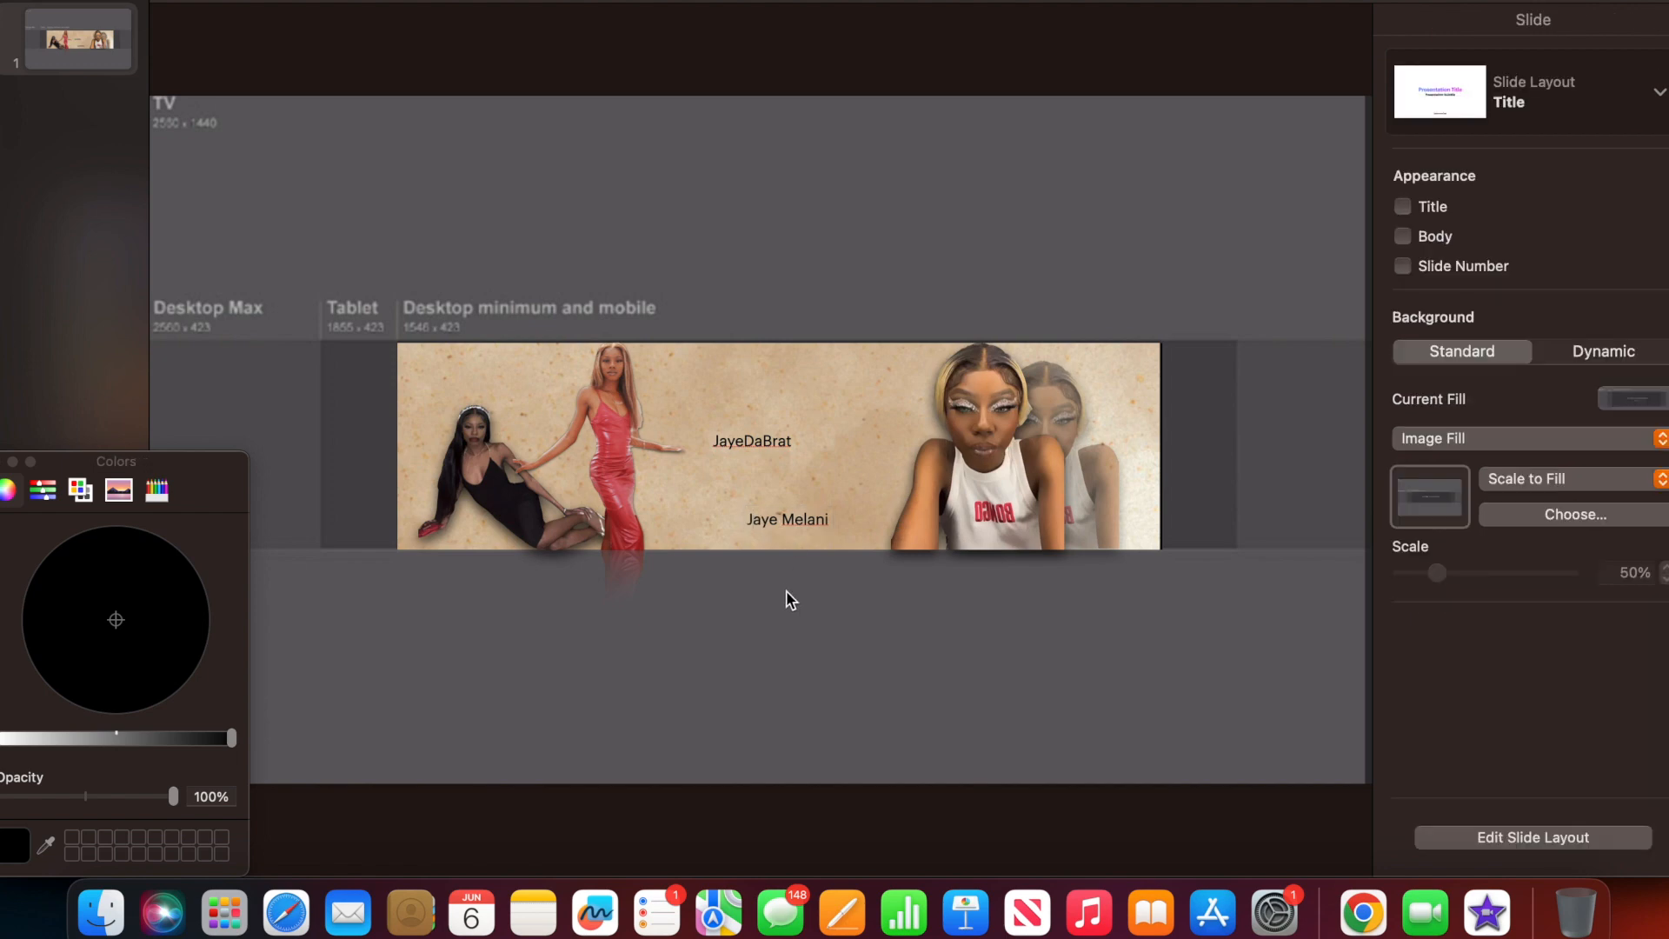
{"action": "left_click_drag", "start_coordinate": [786, 513], "coordinate": [762, 412]}
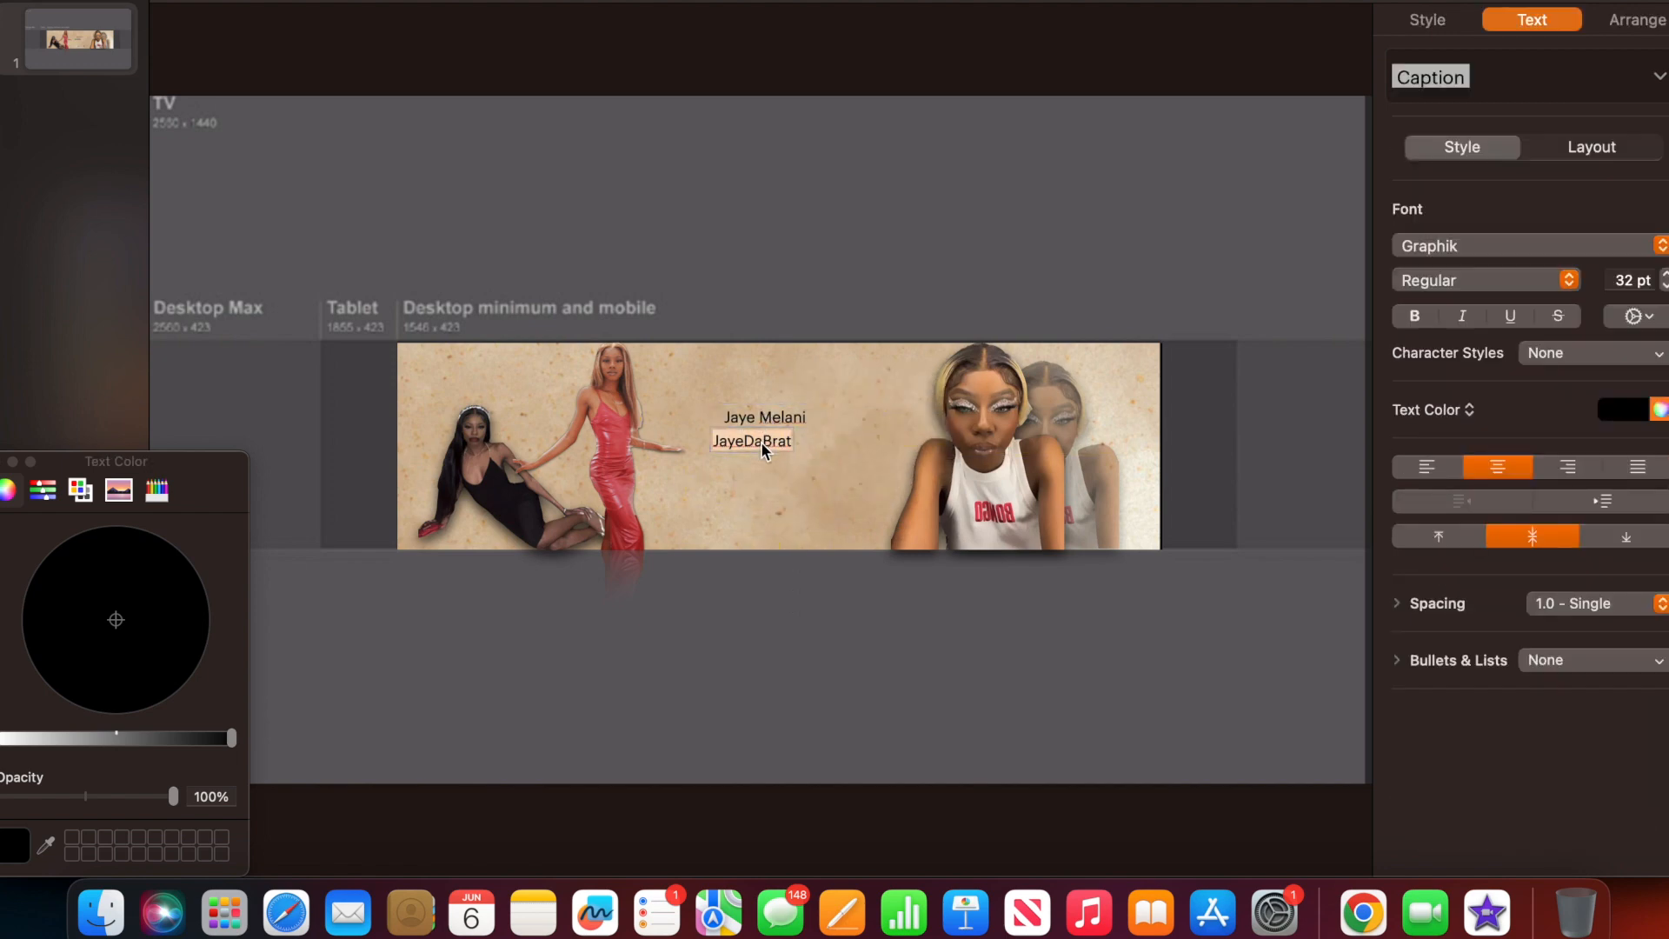
Replace the handle text with "AKA" followed by the creator's handle.
{"action": "type", "text": "AKA JA"}
{"action": "key", "text": "BackSpace"}
{"action": "type", "text": "YEDAB"}
{"action": "key", "text": "BackSpace"}
{"action": "key", "text": "BackSpace"}
{"action": "key", "text": "BackSpace"}
{"action": "key", "text": "BackSpace"}
{"action": "key", "text": "BackSpace"}
{"action": "type", "text": "AYE"}
{"action": "key", "text": "BackSpace"}
{"action": "key", "text": "BackSpace"}
{"action": "key", "text": "BackSpace"}
{"action": "type", "text": "ayeDaBrat"}
Set the handle text to Snell Roundhand at 45 pt and move it slightly down and right, below the creator's name.
{"action": "triple_click", "coordinate": [785, 447]}
{"action": "left_click", "coordinate": [1507, 247]}
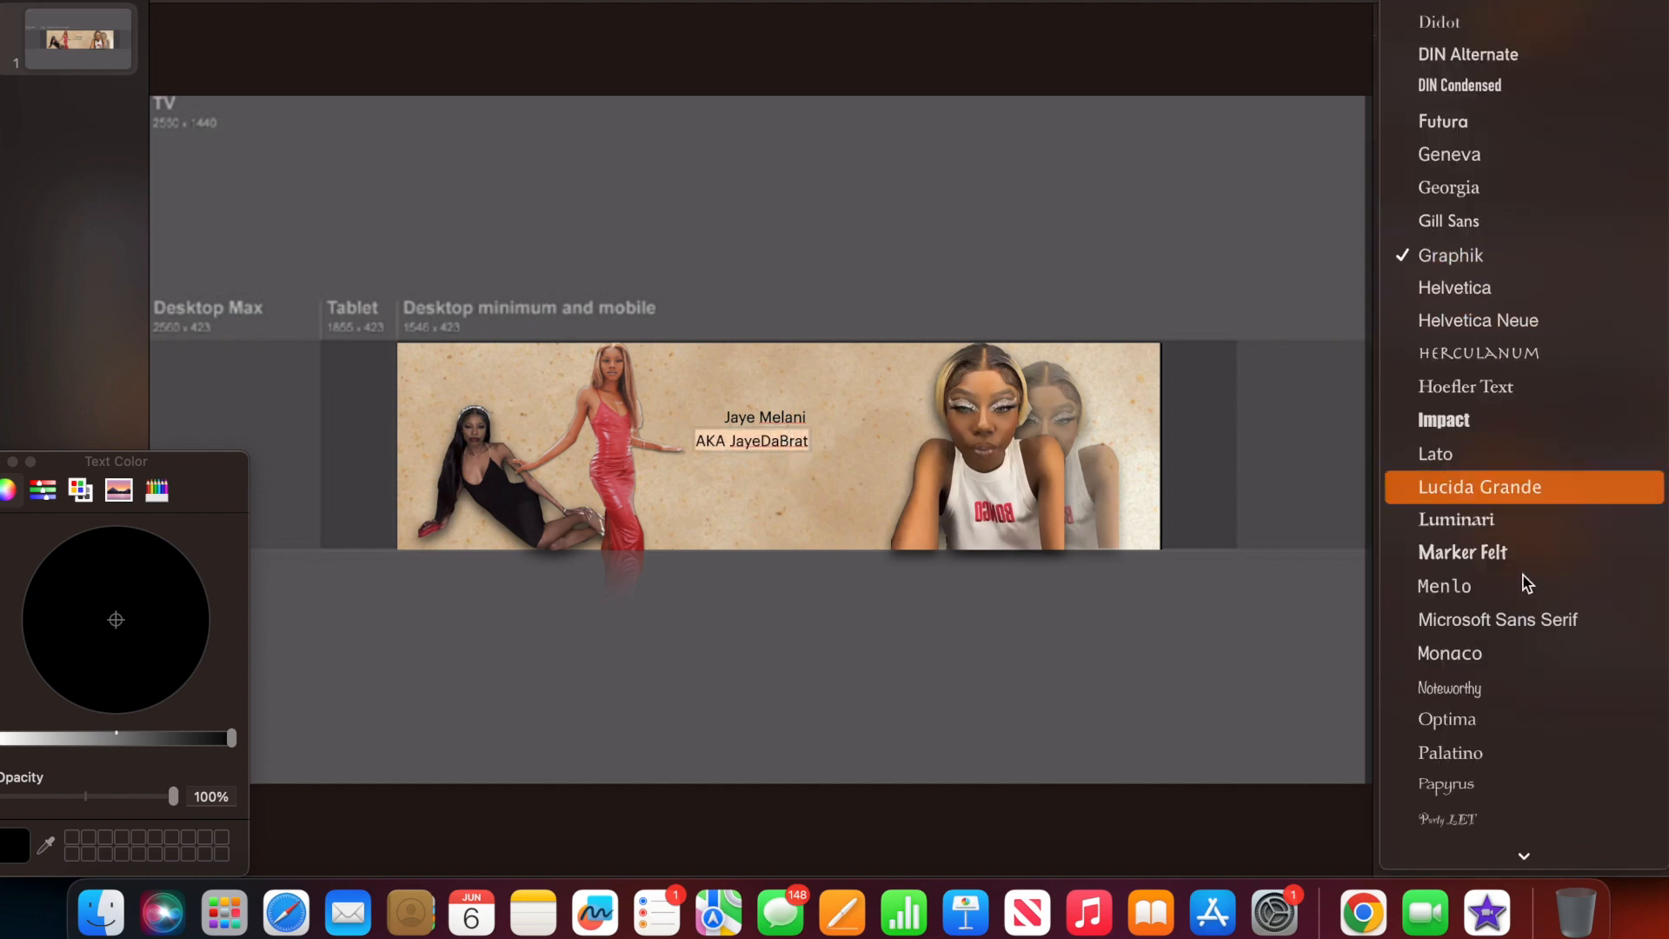
{"action": "scroll", "coordinate": [1579, 692], "scroll_direction": "down", "scroll_amount": 5}
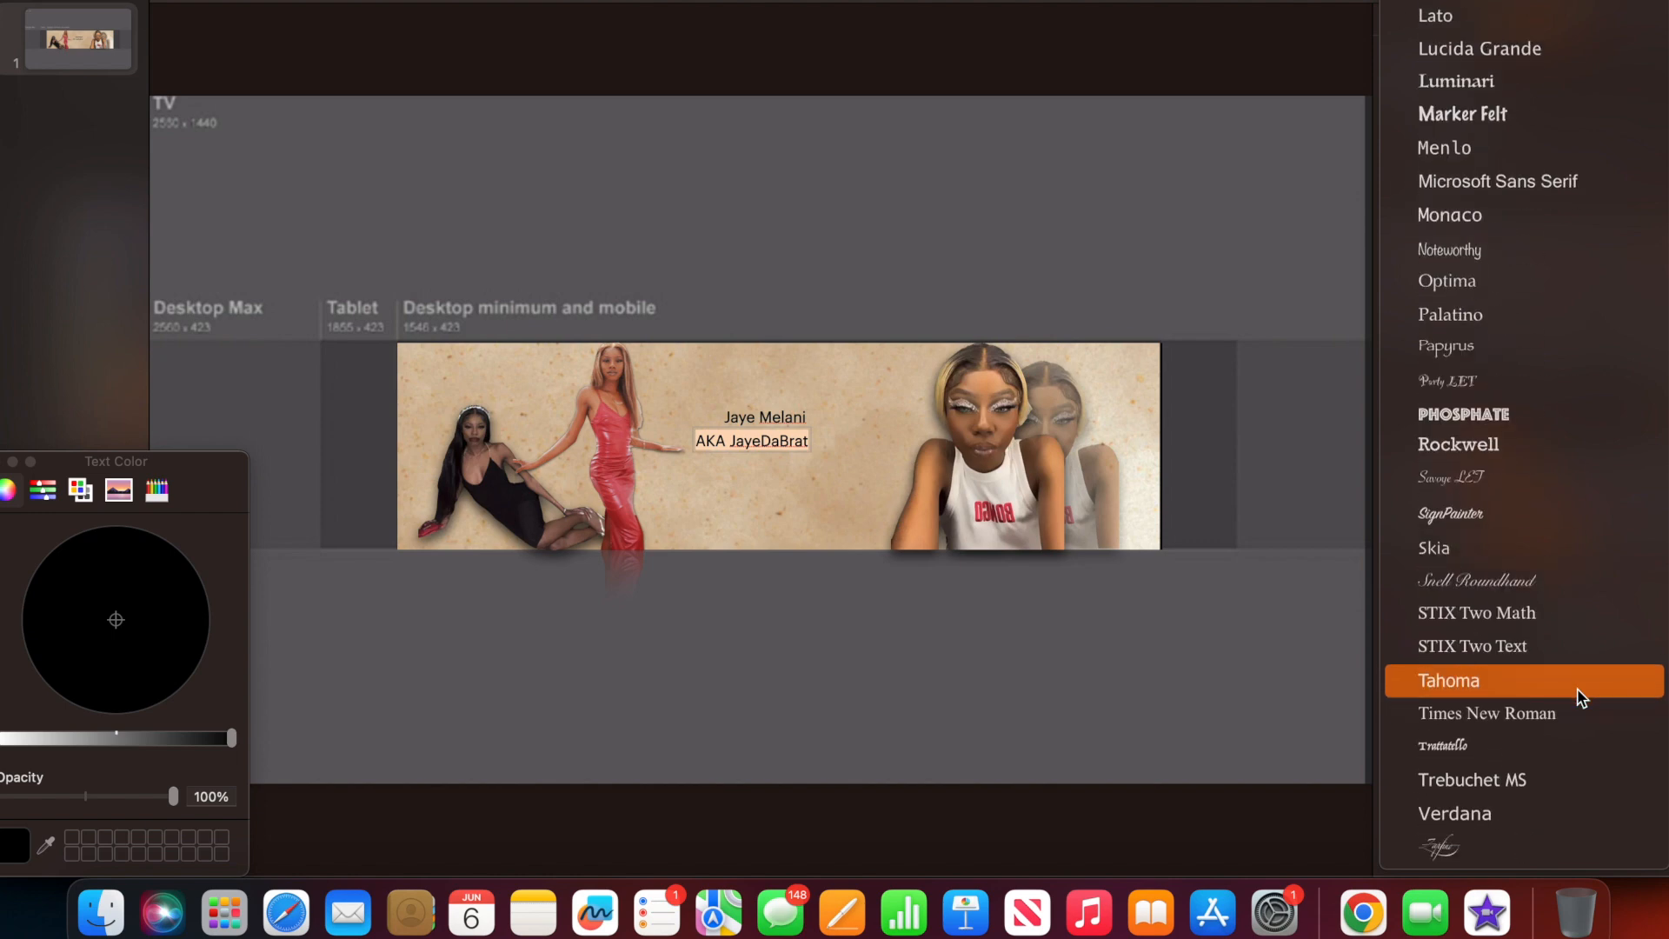
{"action": "left_click", "coordinate": [1575, 592]}
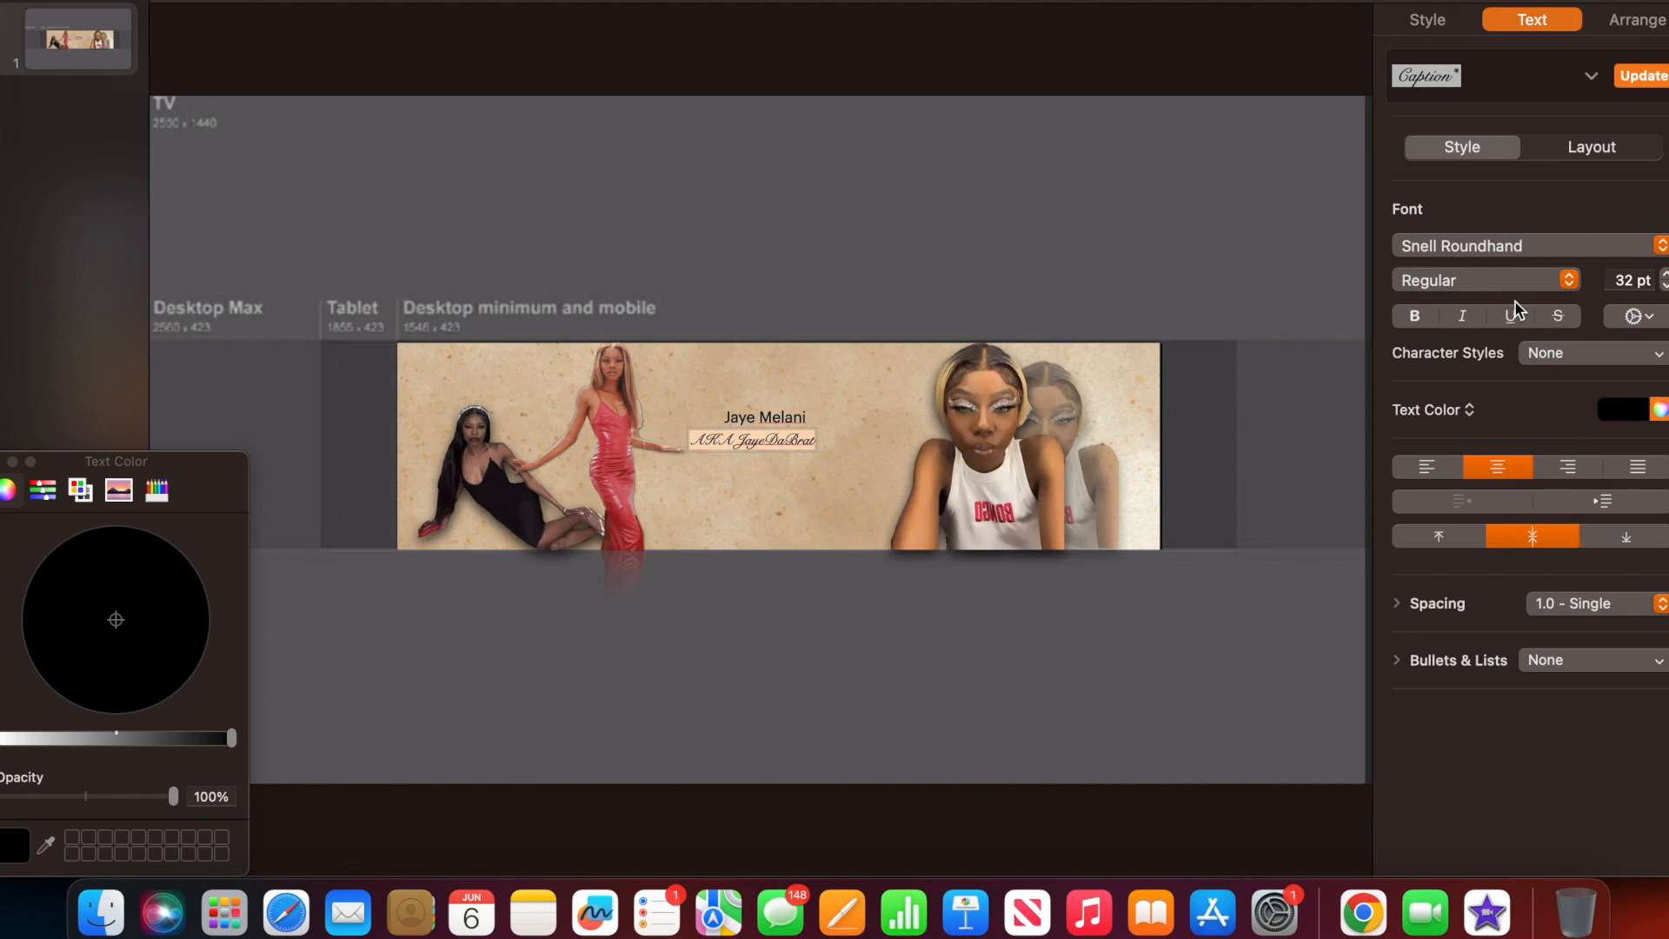
{"action": "left_click", "coordinate": [1645, 276]}
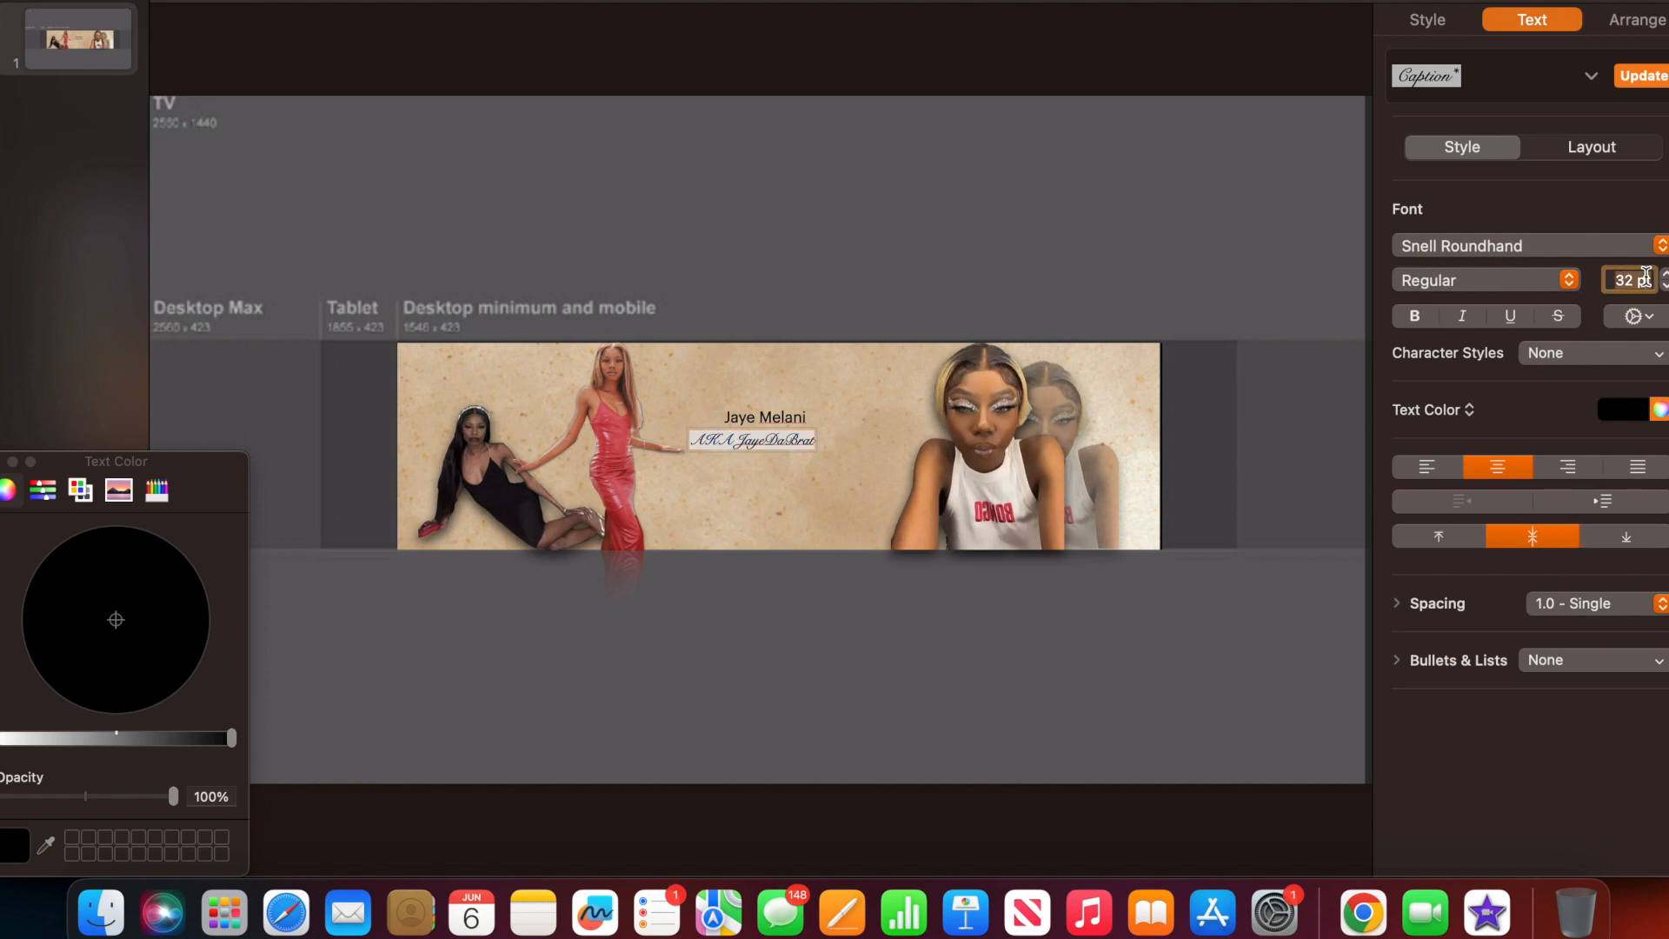
{"action": "type", "text": "45"}
{"action": "key", "text": "Return"}
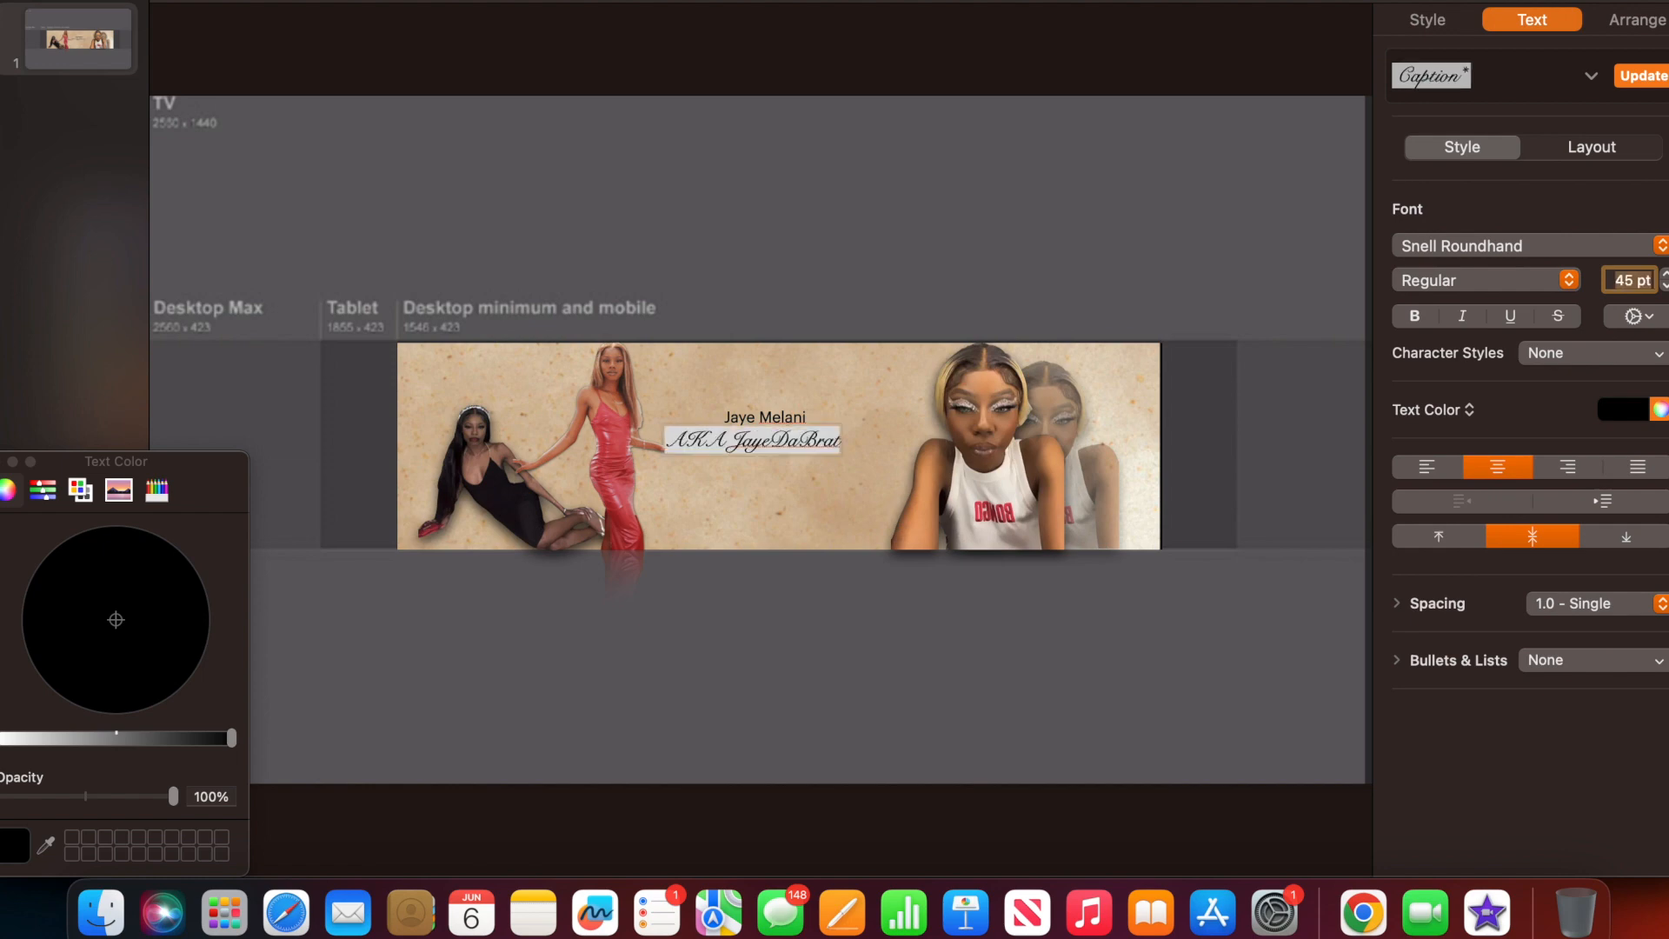
{"action": "left_click", "coordinate": [798, 488]}
{"action": "left_click_drag", "start_coordinate": [765, 435], "coordinate": [801, 459]}
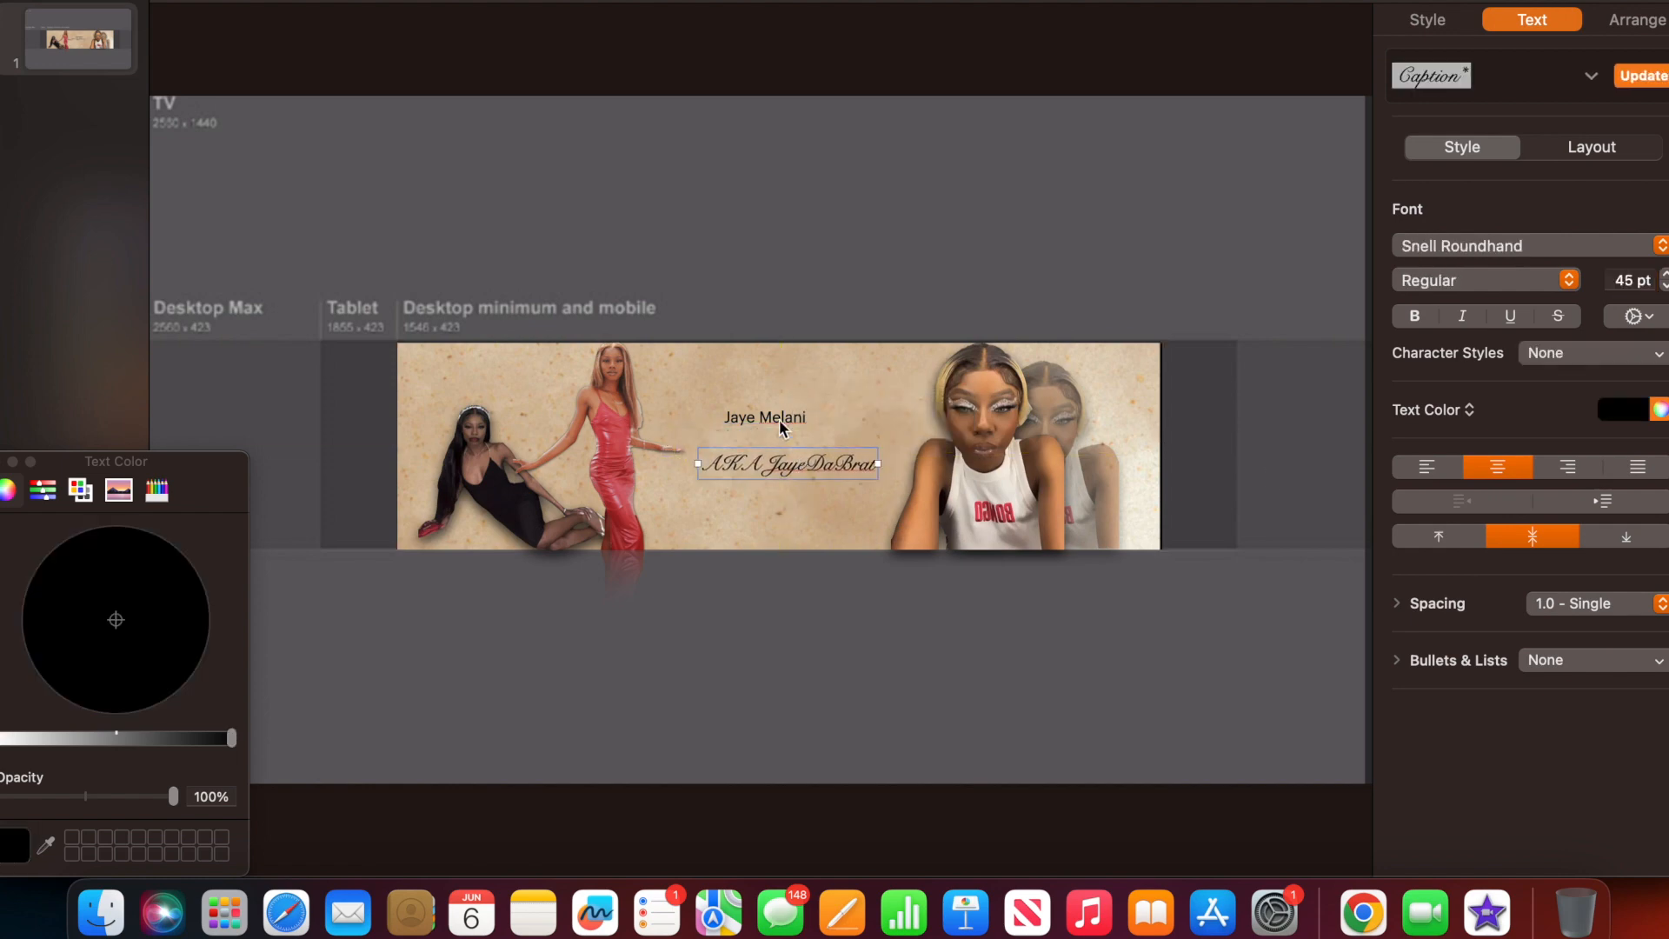
Set the font of the creator's name to Optima.
{"action": "left_click", "coordinate": [775, 410]}
{"action": "triple_click", "coordinate": [775, 410]}
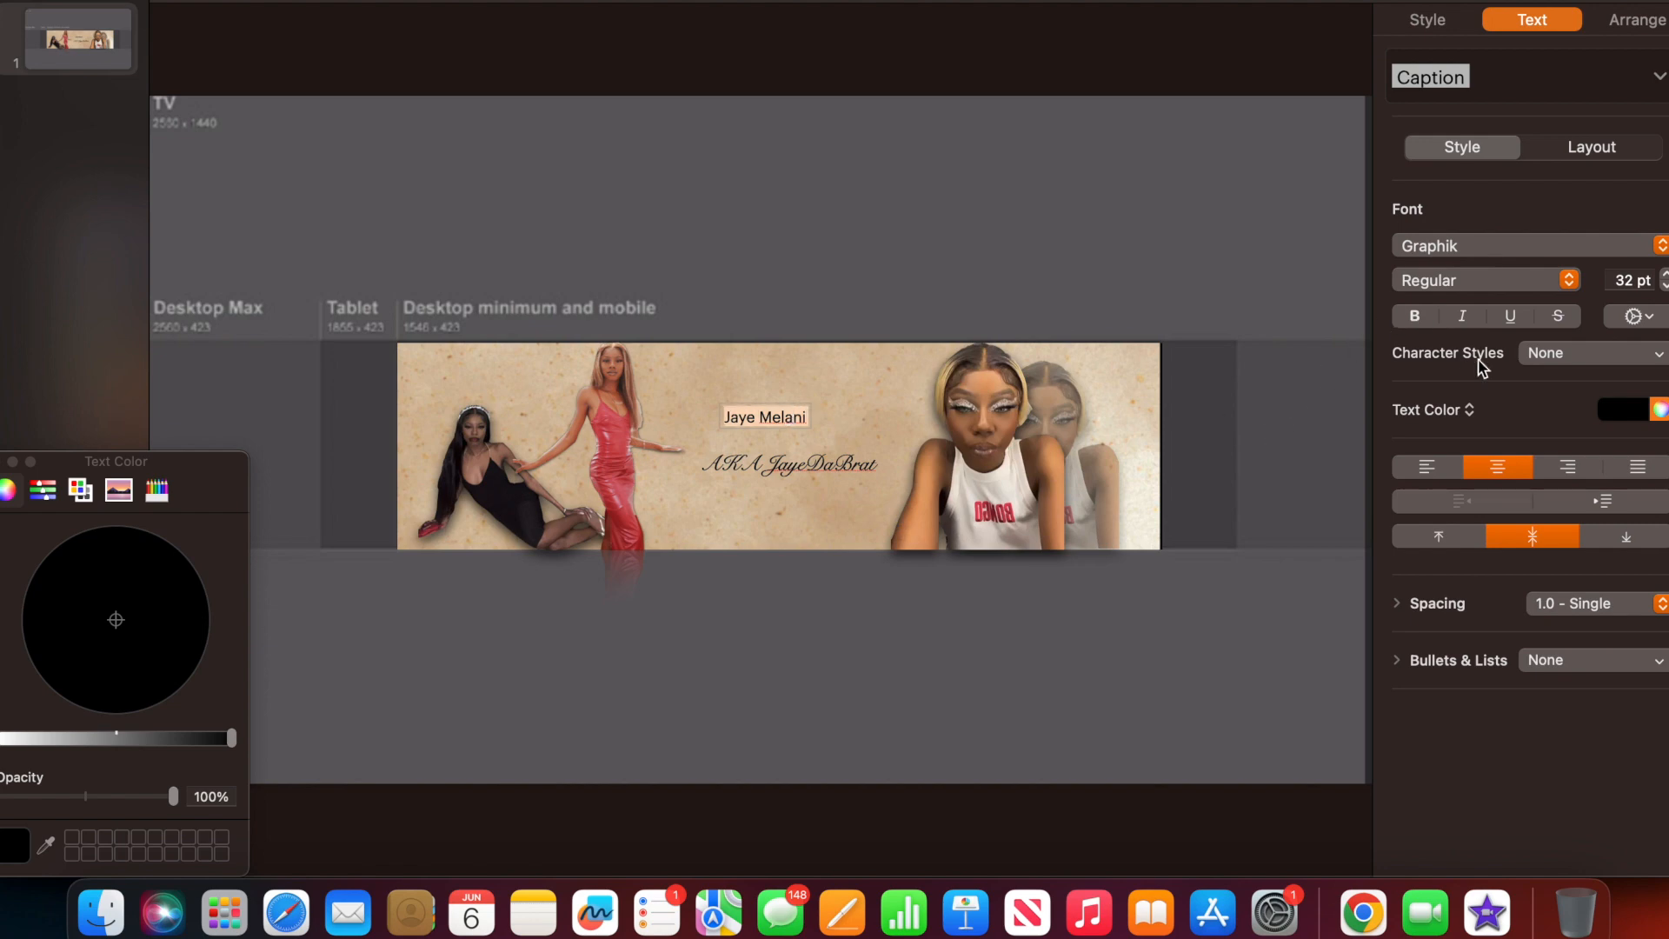
{"action": "left_click", "coordinate": [1520, 250]}
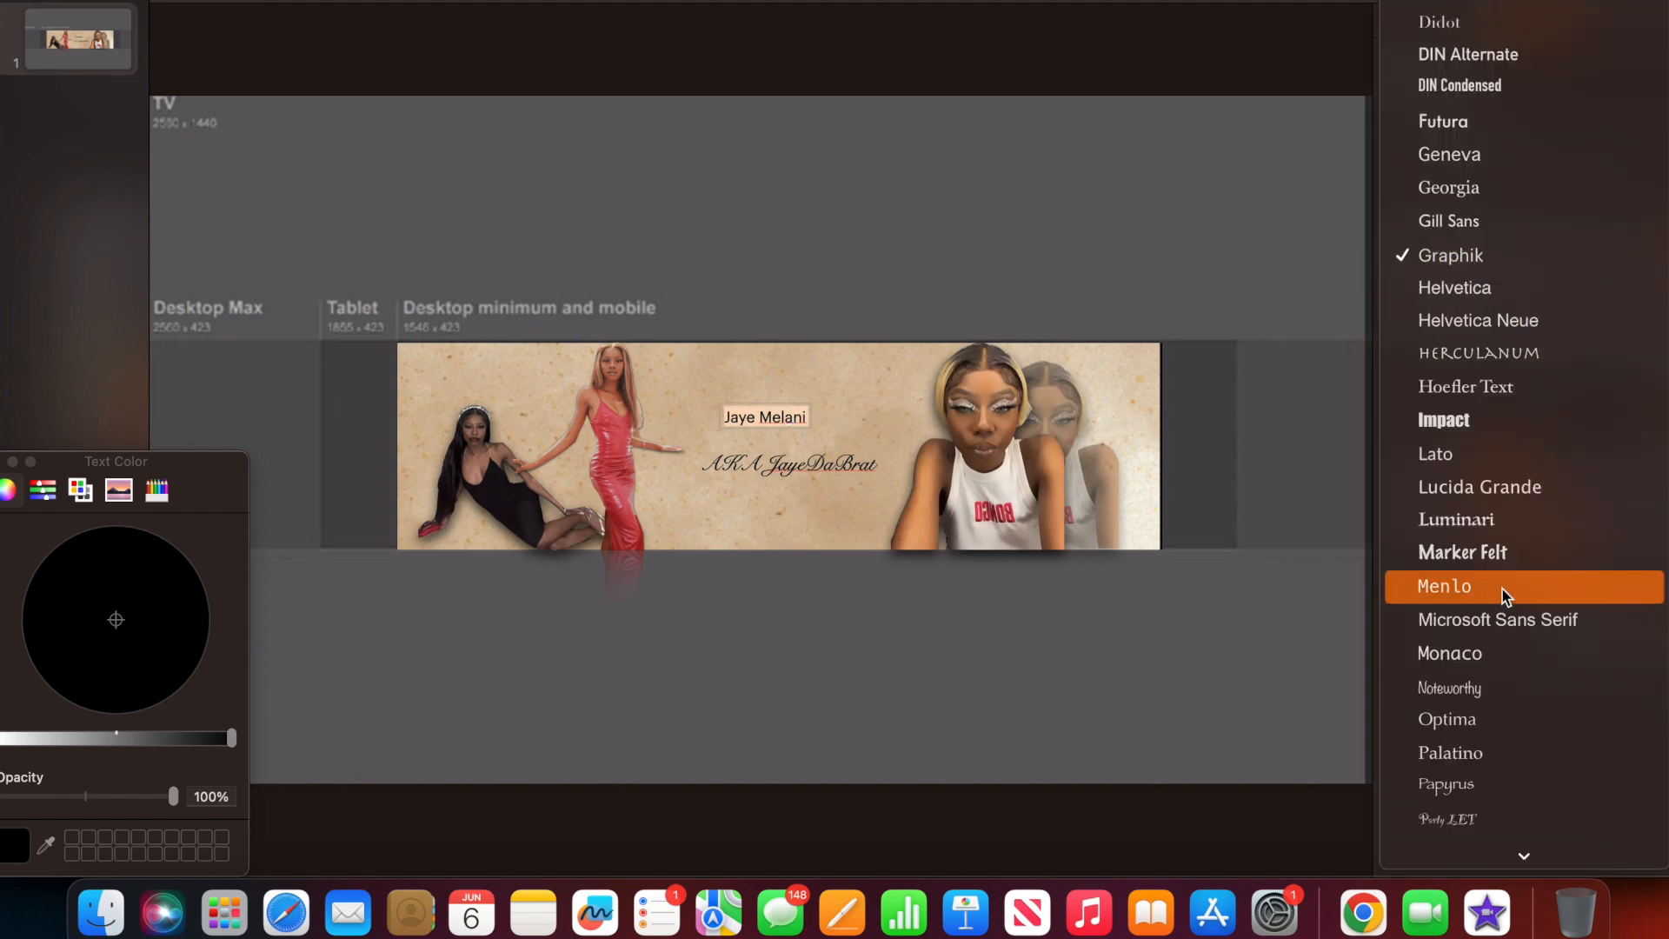
{"action": "scroll", "coordinate": [1506, 596], "scroll_direction": "down", "scroll_amount": 2}
{"action": "scroll", "coordinate": [1506, 598], "scroll_direction": "down", "scroll_amount": 3}
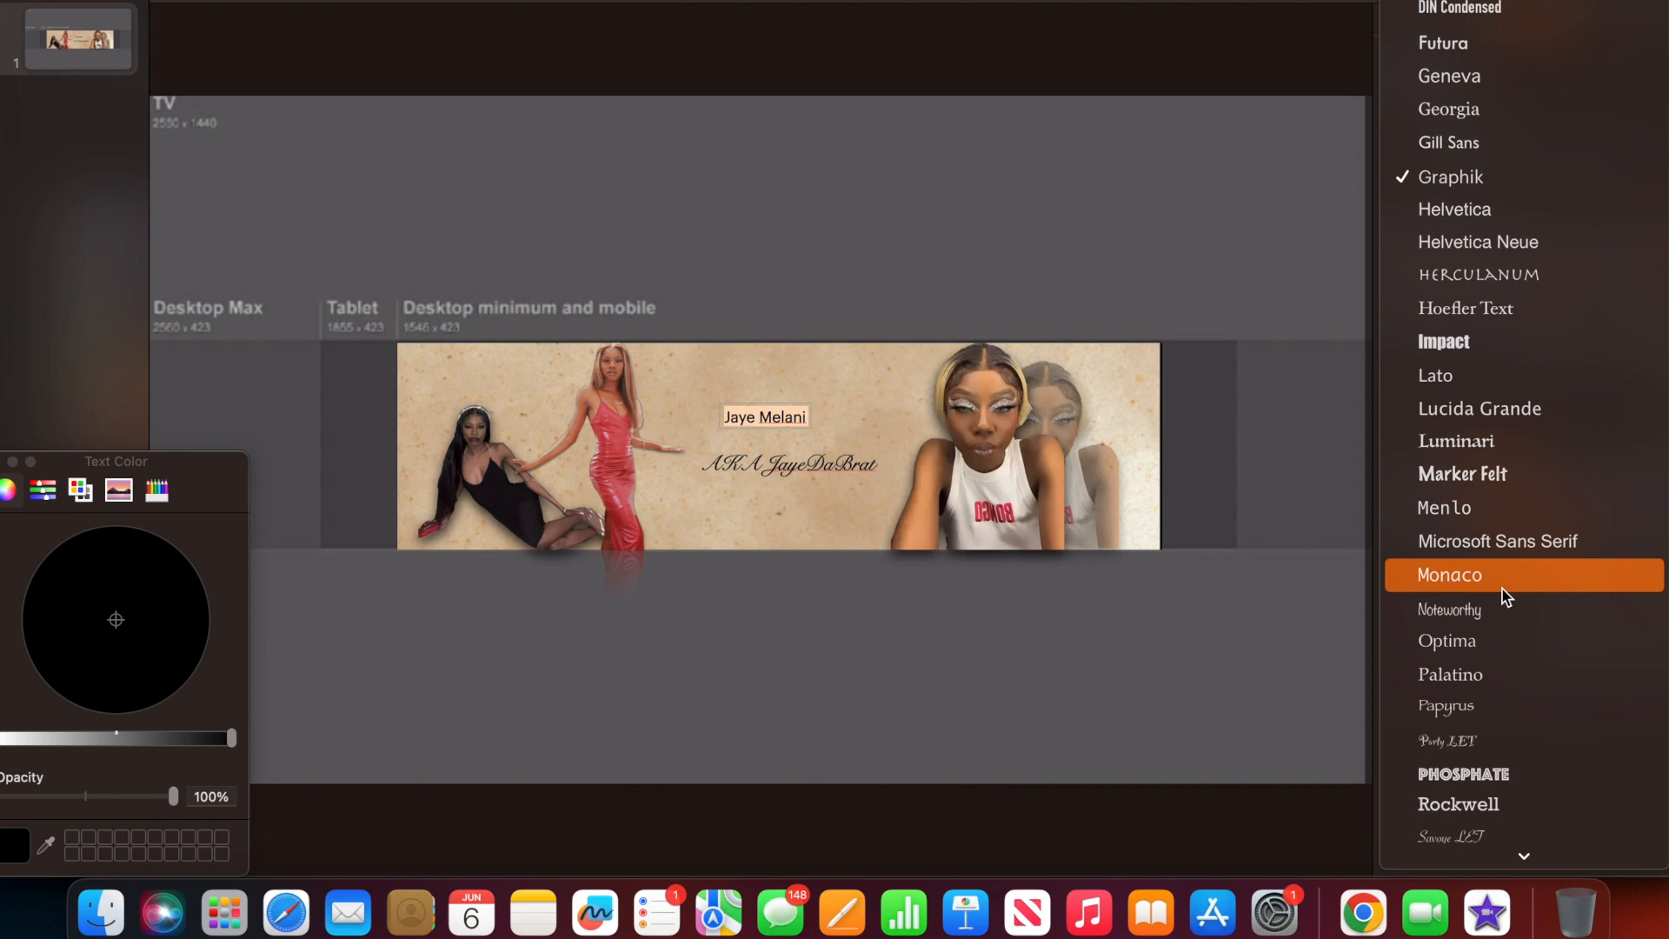
{"action": "left_click", "coordinate": [1496, 598]}
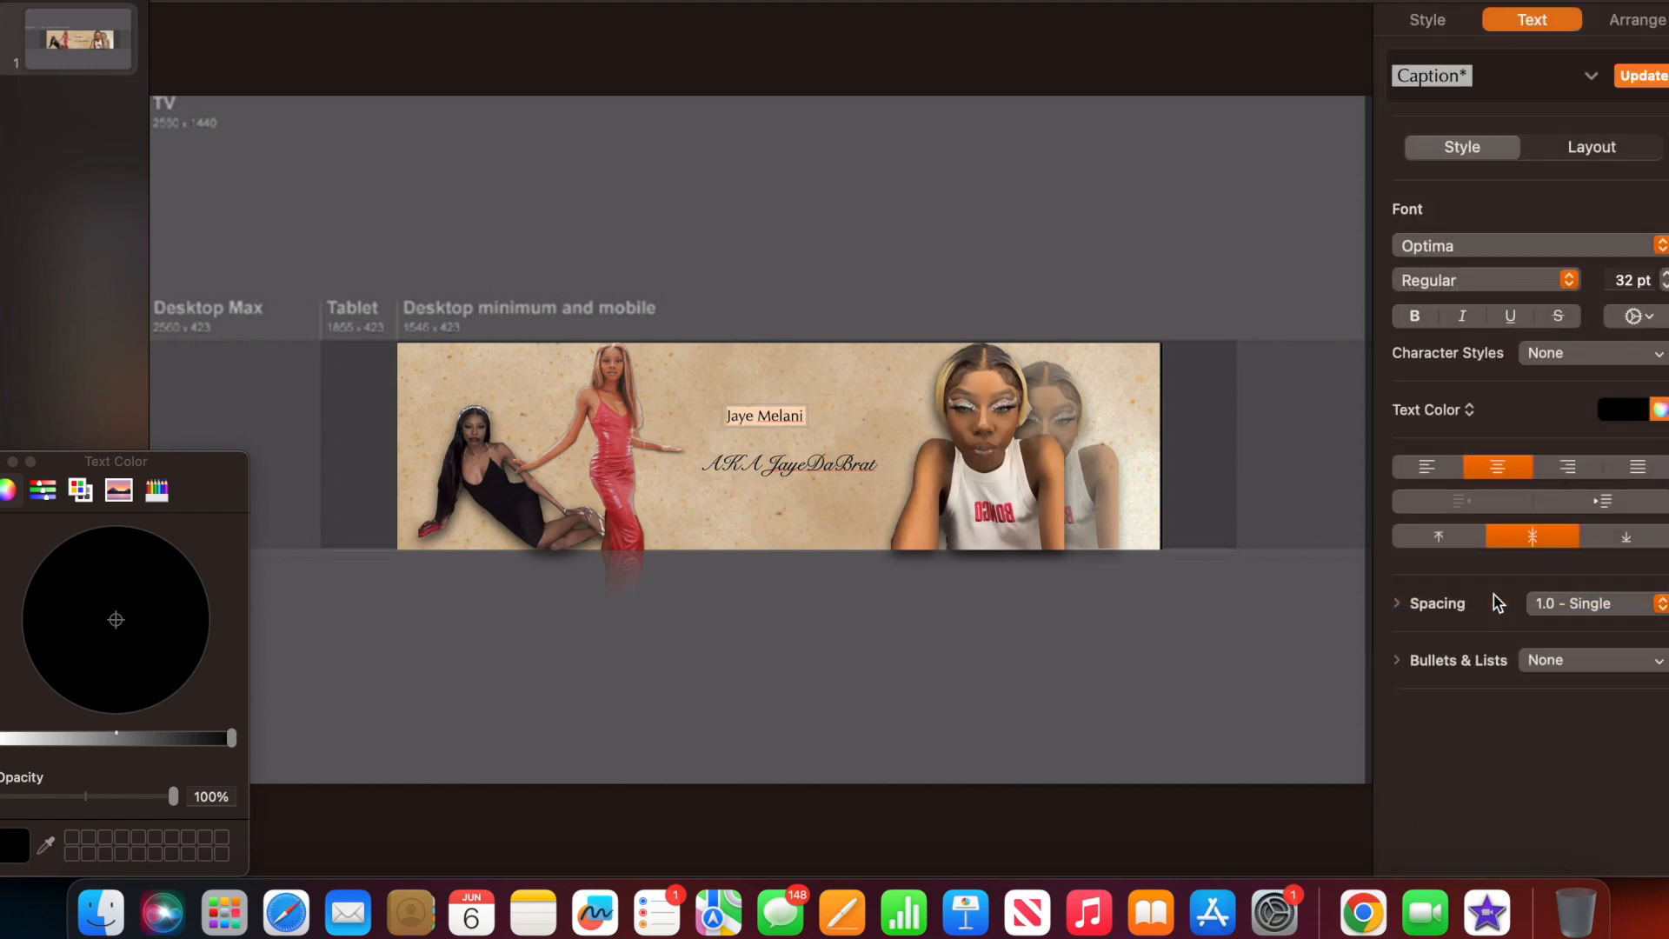
Enlarge the creator's name to 50 pt and further to 60 pt.
{"action": "left_click", "coordinate": [1640, 277]}
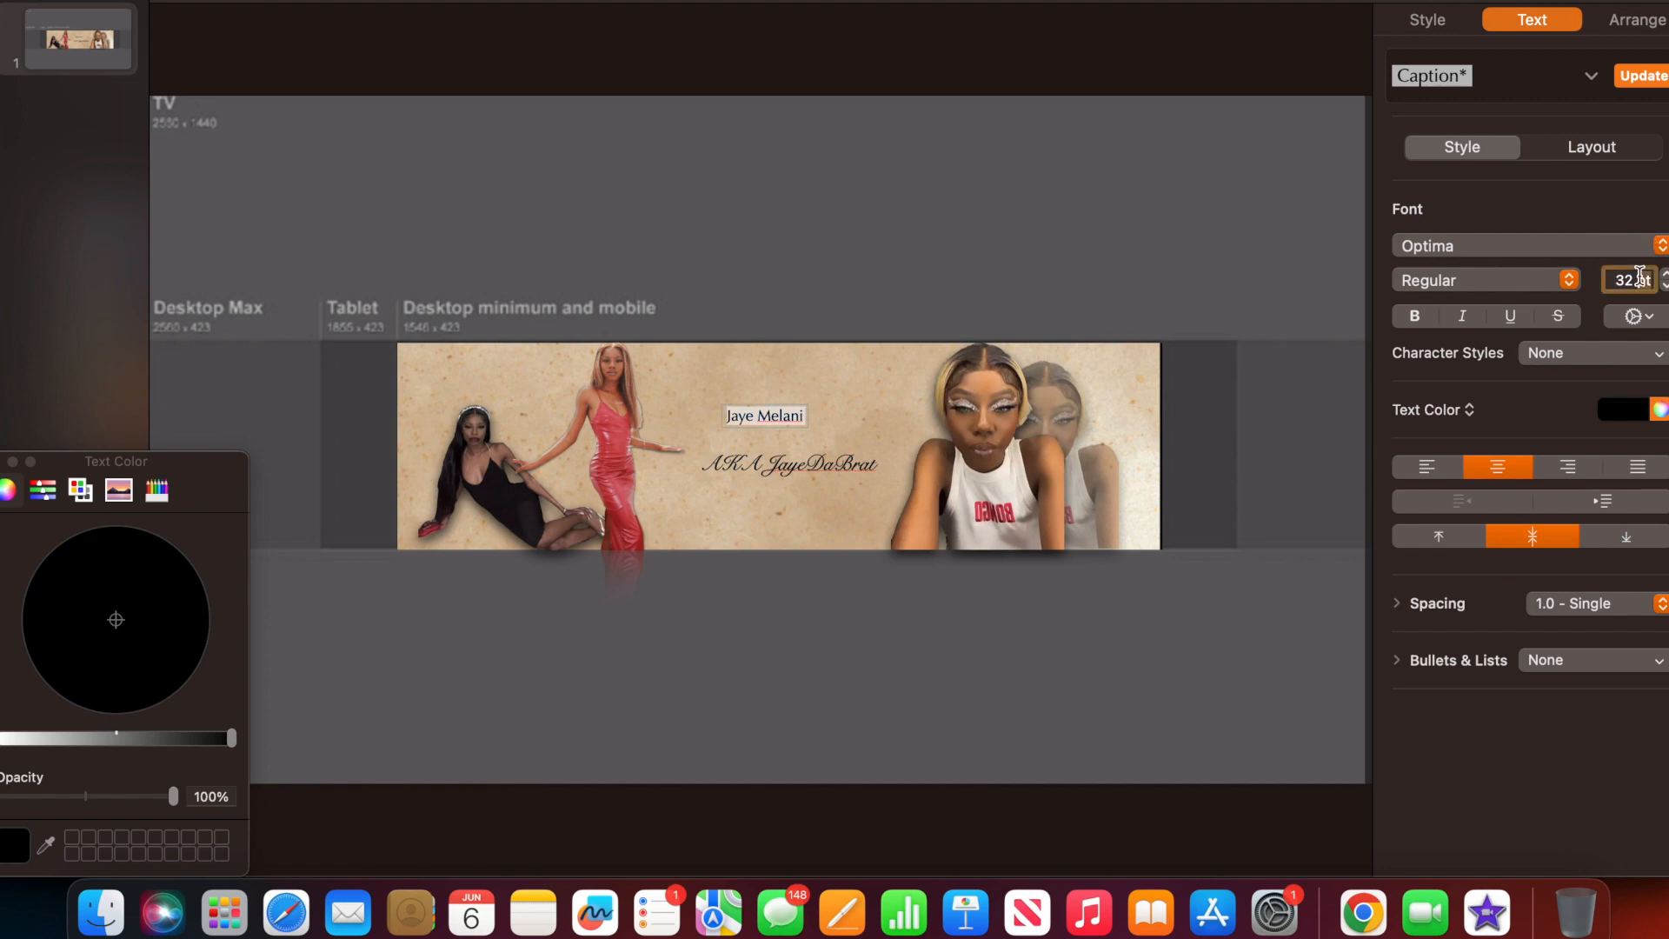
{"action": "type", "text": "50"}
{"action": "key", "text": "Return"}
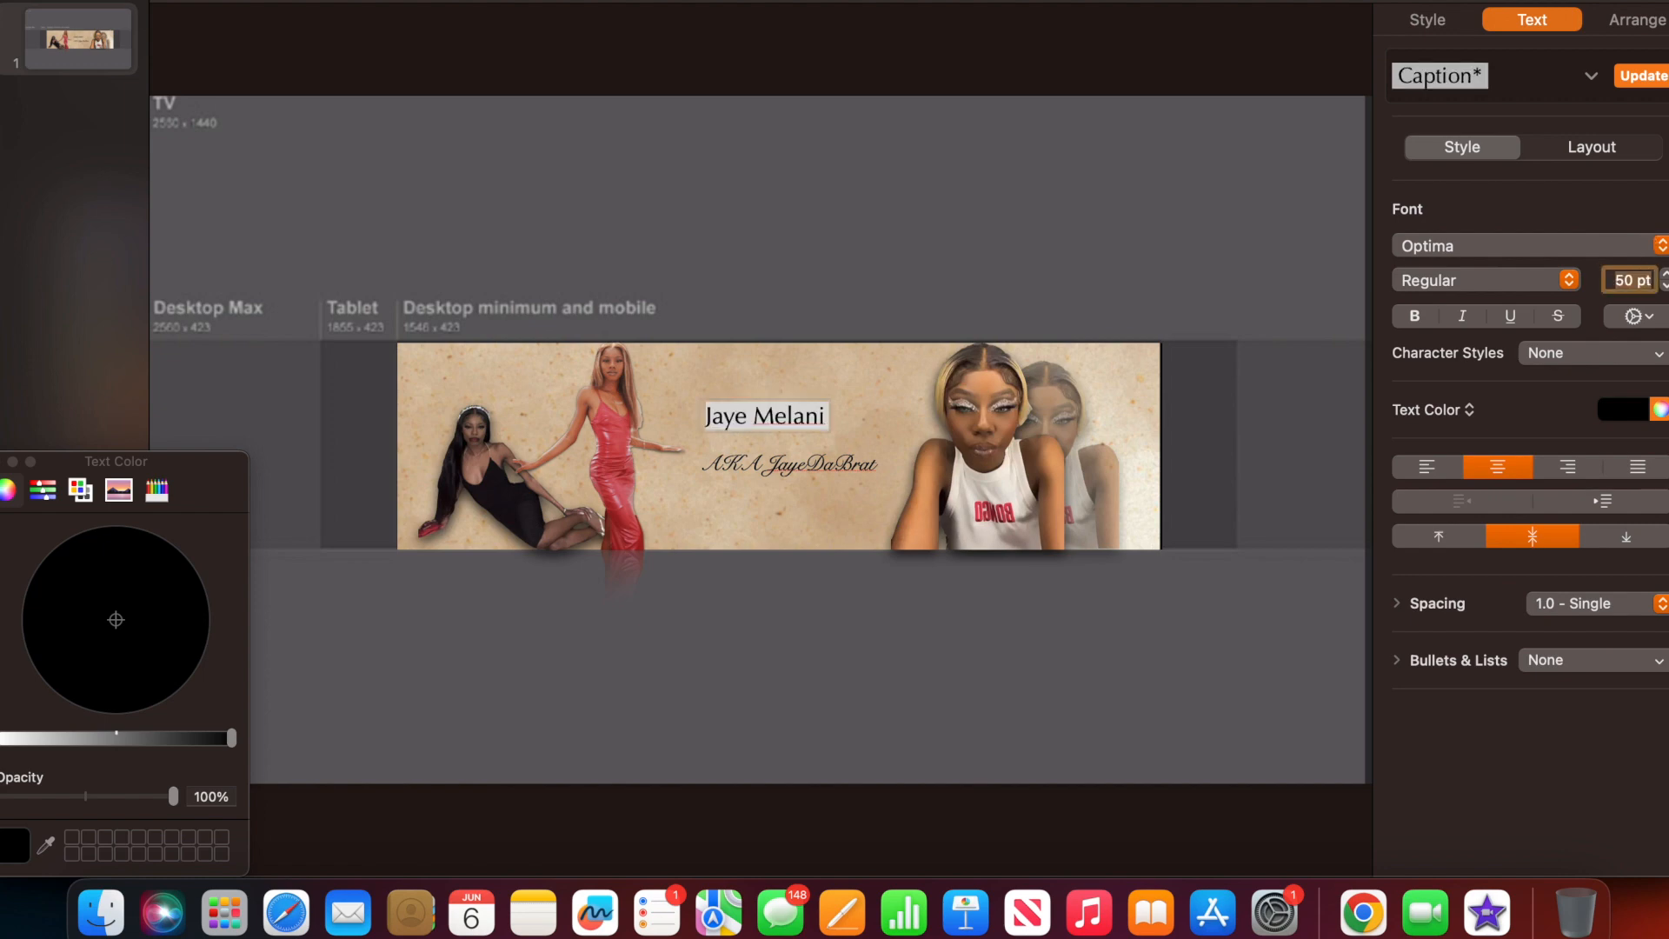
{"action": "double_click", "coordinate": [1622, 279]}
{"action": "type", "text": "60"}
{"action": "key", "text": "Return"}
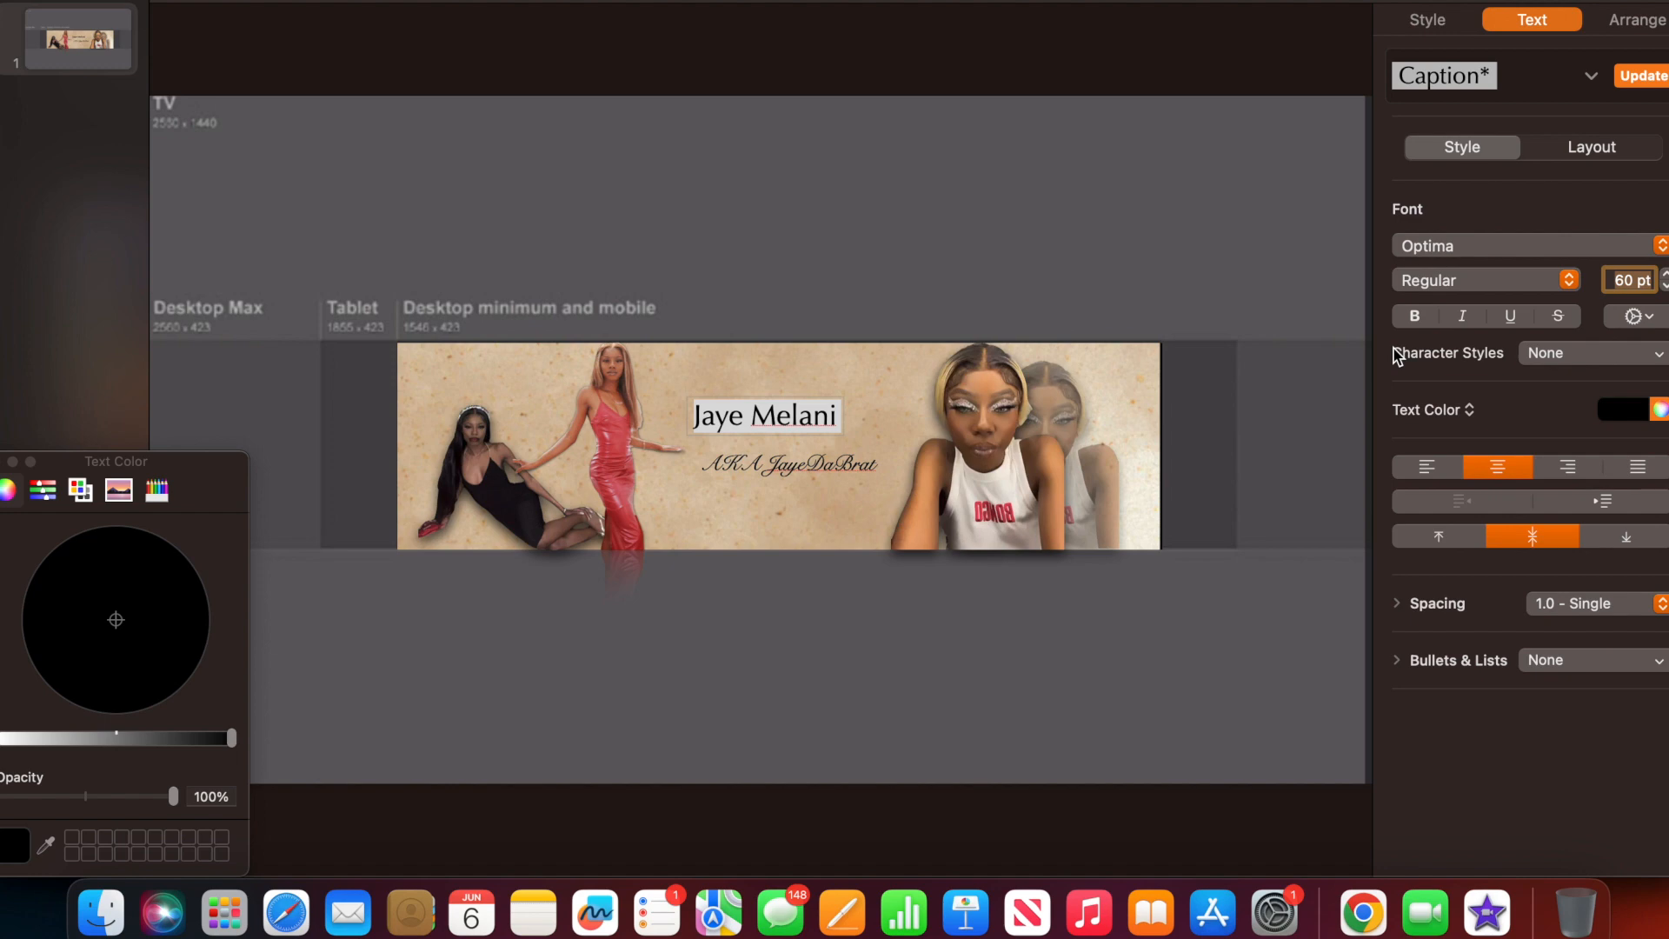
Set the typeface of the creator's name to Bold.
{"action": "left_click", "coordinate": [833, 483]}
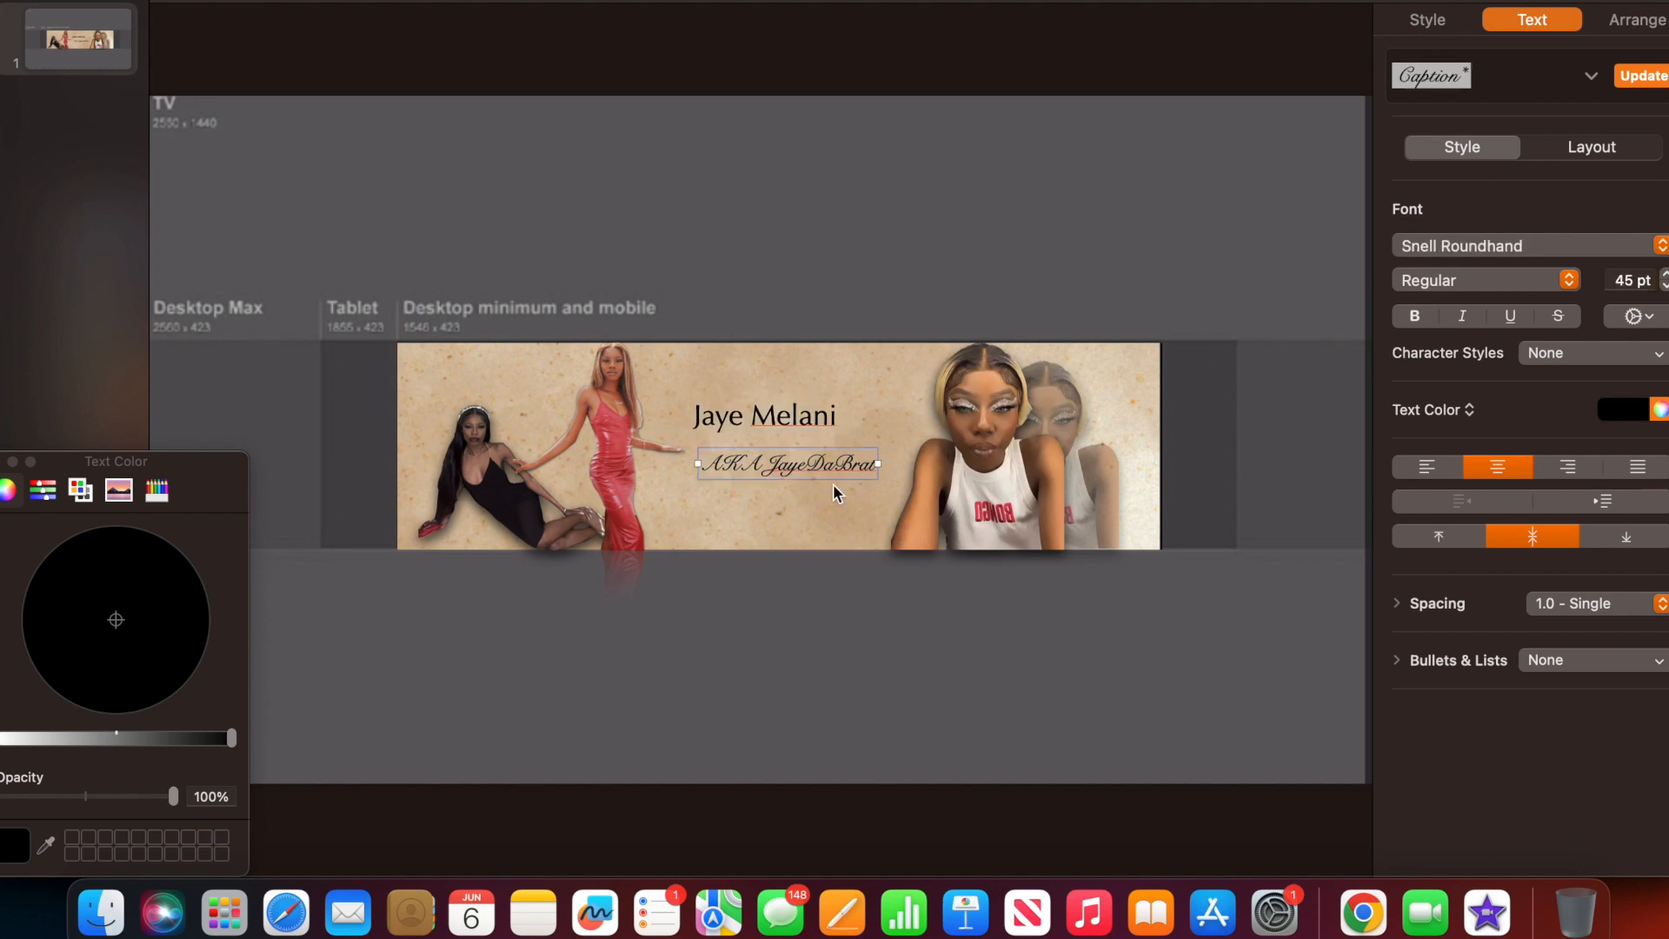
{"action": "left_click", "coordinate": [798, 419]}
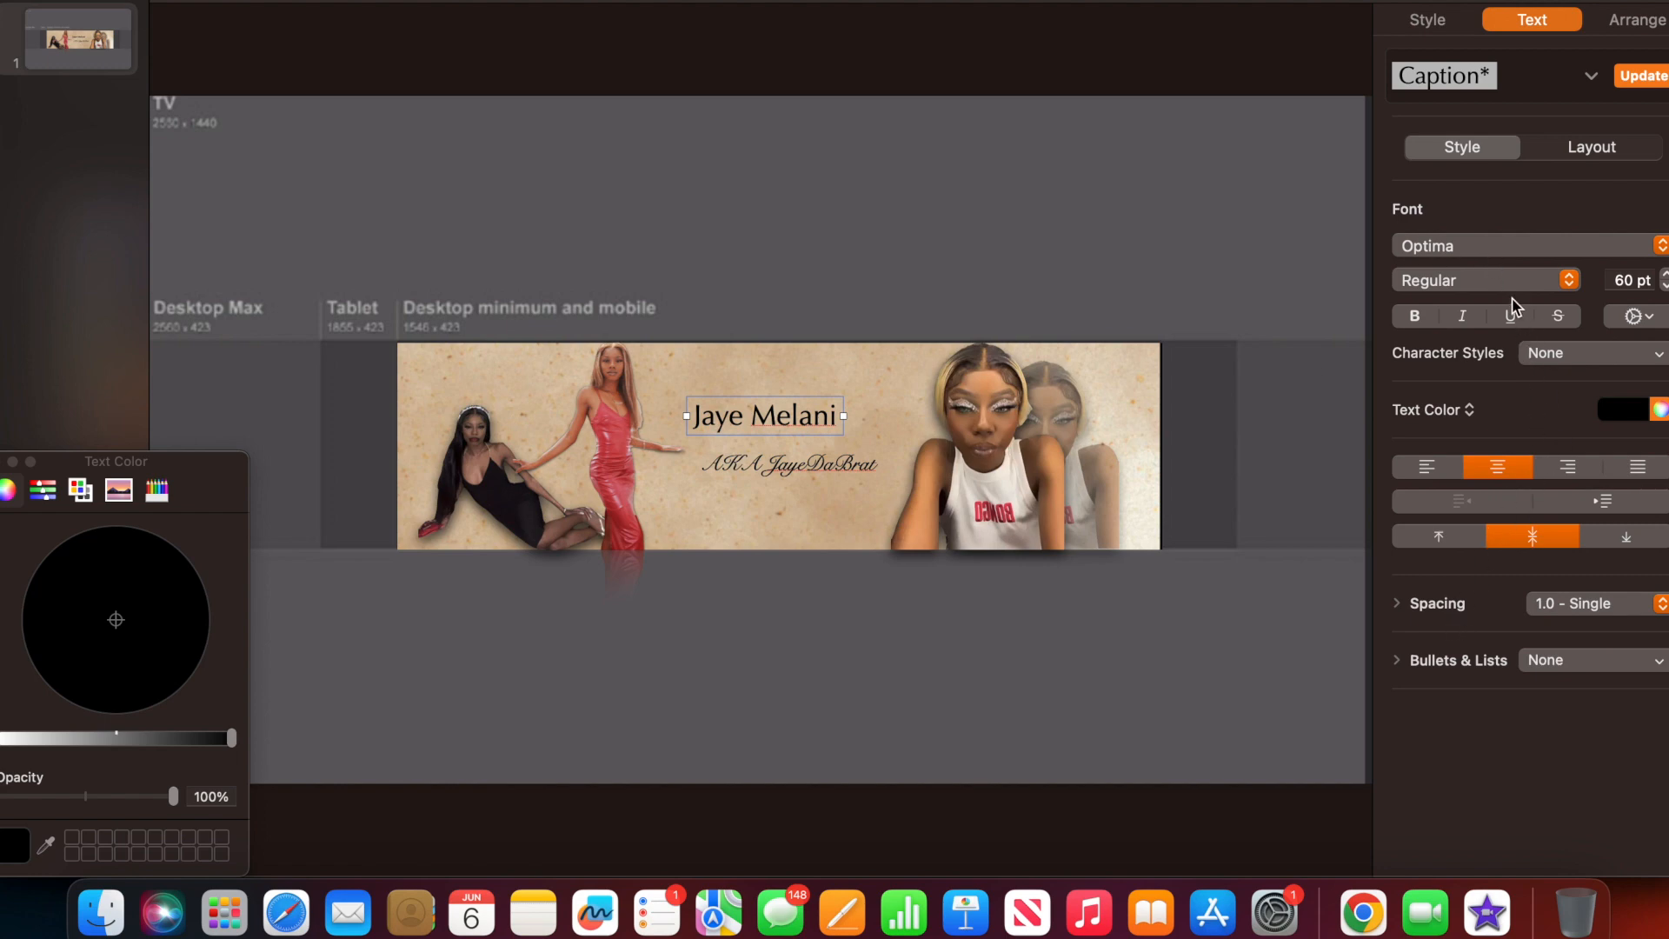
{"action": "left_click", "coordinate": [1479, 286]}
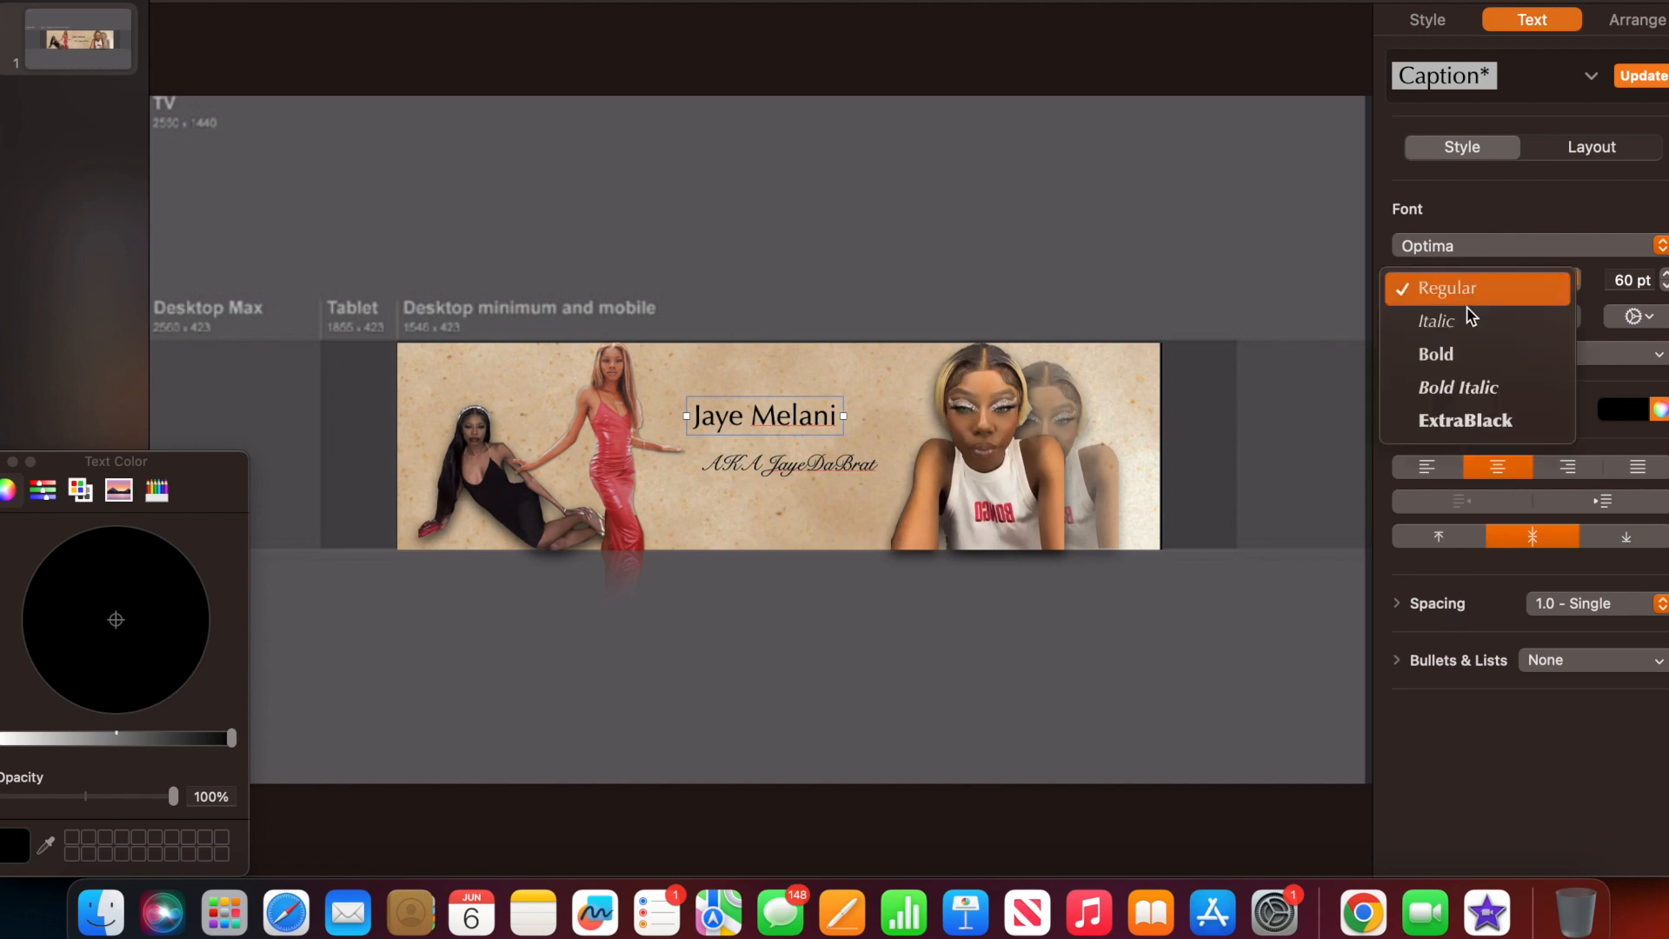
{"action": "left_click", "coordinate": [1460, 352]}
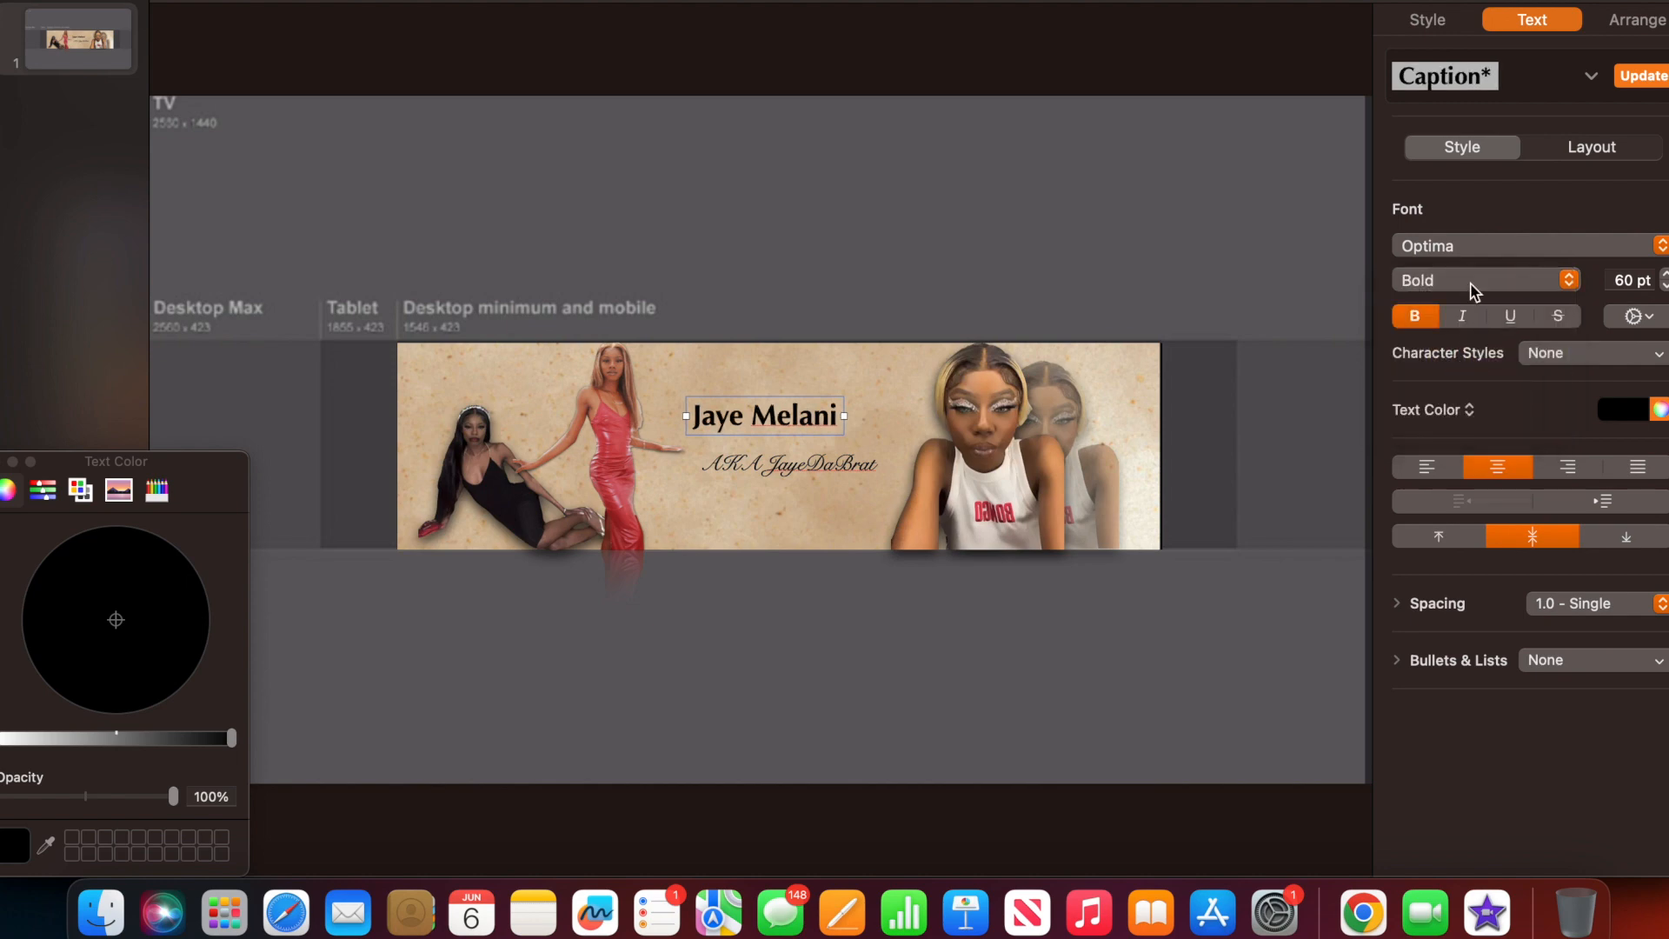
Set the typeface of the creator's name to ExtraBlack.
{"action": "left_click", "coordinate": [1471, 281]}
{"action": "left_click", "coordinate": [1469, 319]}
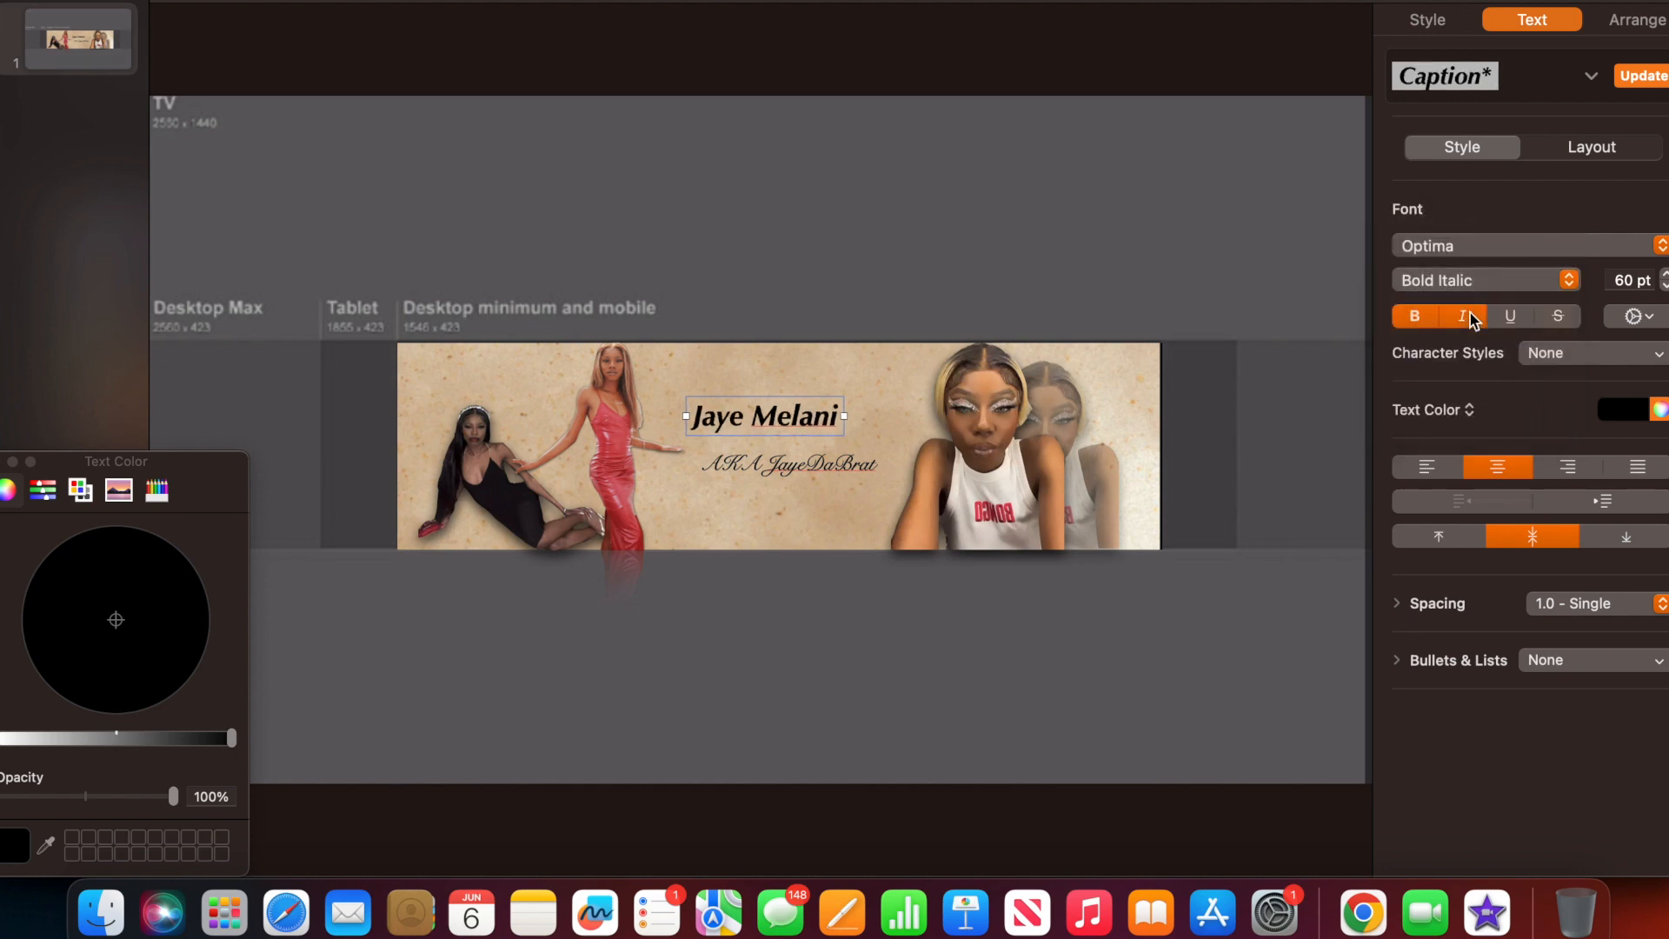
{"action": "left_click", "coordinate": [1469, 280]}
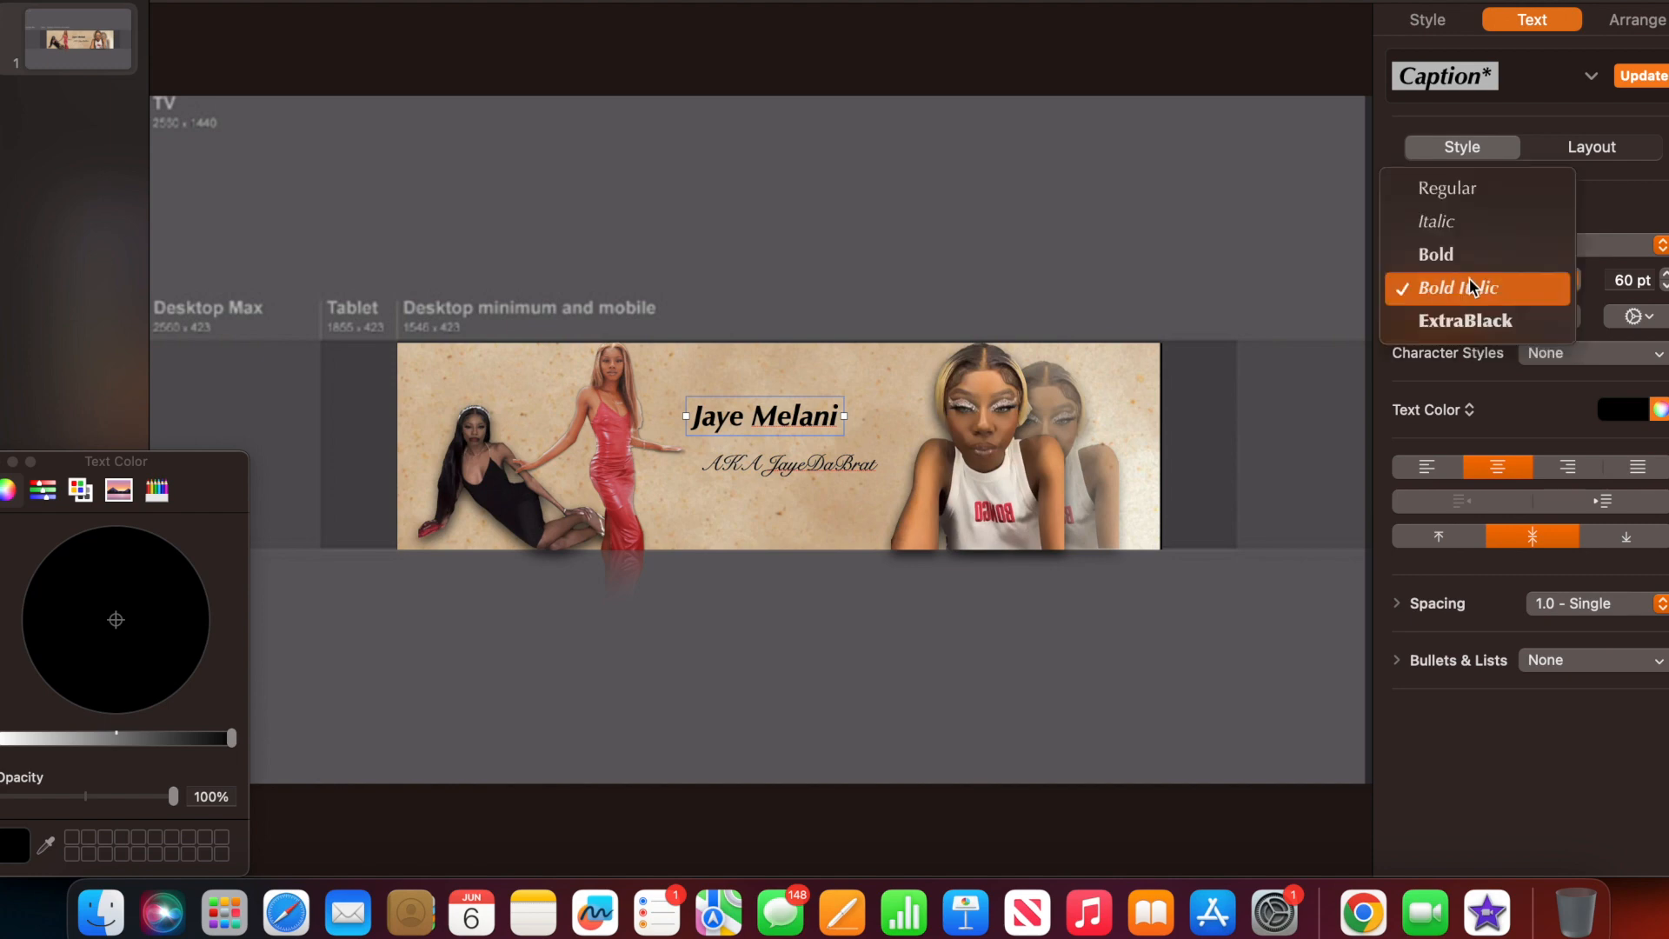
{"action": "left_click", "coordinate": [1467, 320]}
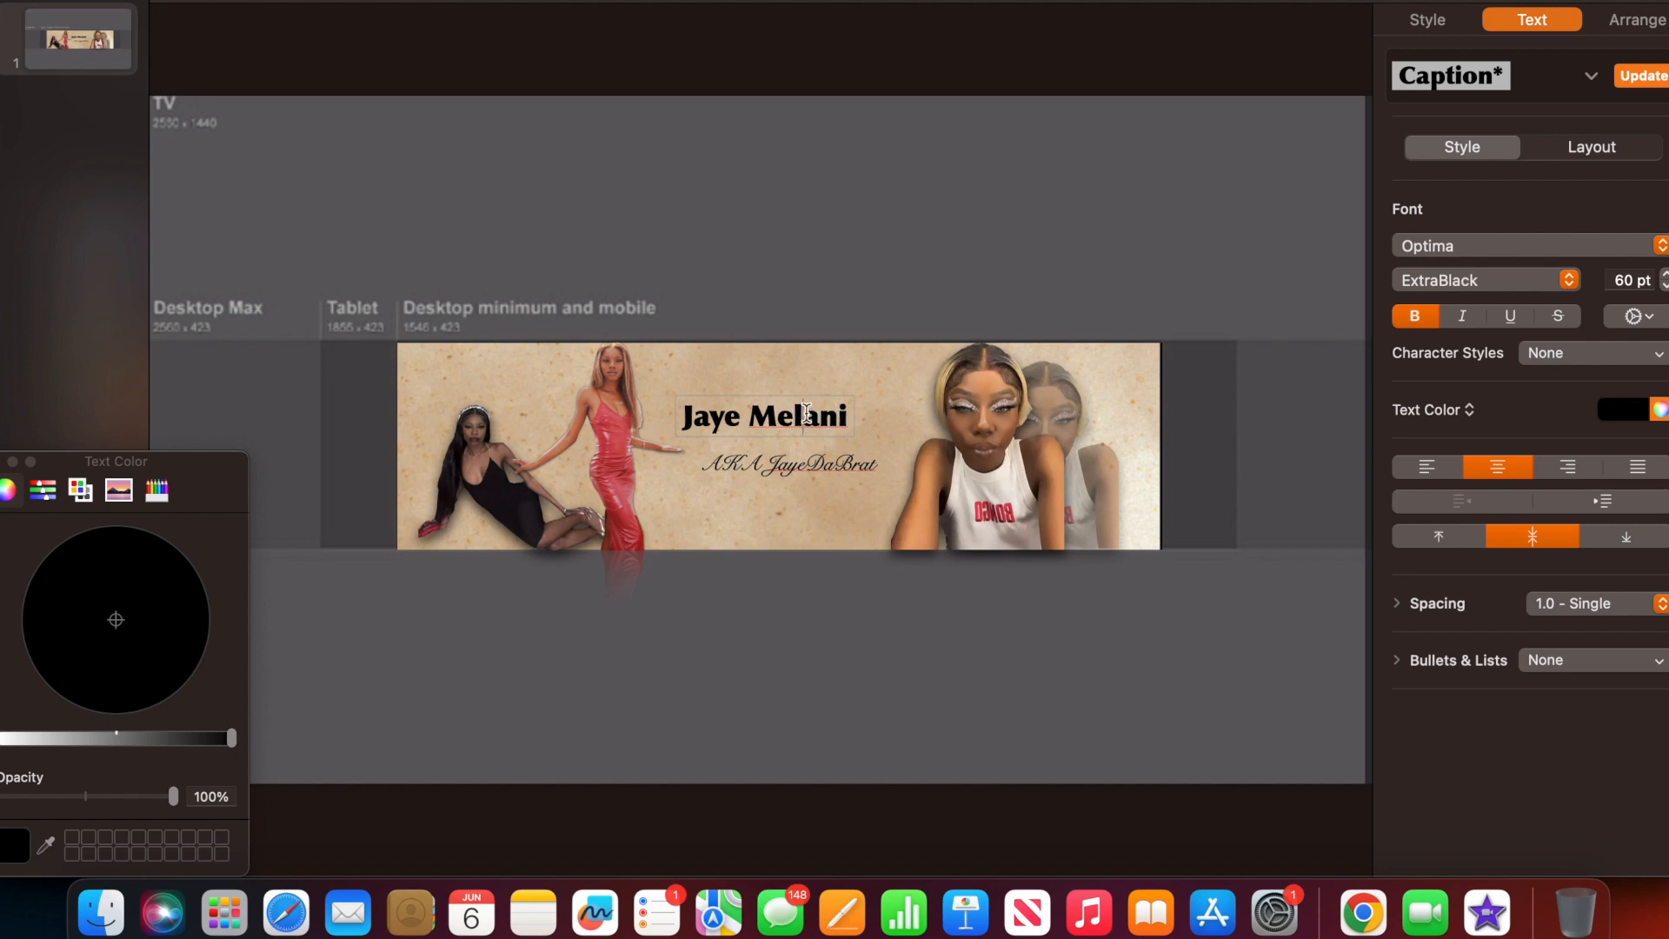
Move the creator's name down and slightly right, and shift the handle text slightly down and right beneath it.
{"action": "left_click", "coordinate": [825, 298]}
{"action": "left_click_drag", "start_coordinate": [800, 412], "coordinate": [801, 457]}
{"action": "left_click", "coordinate": [811, 463]}
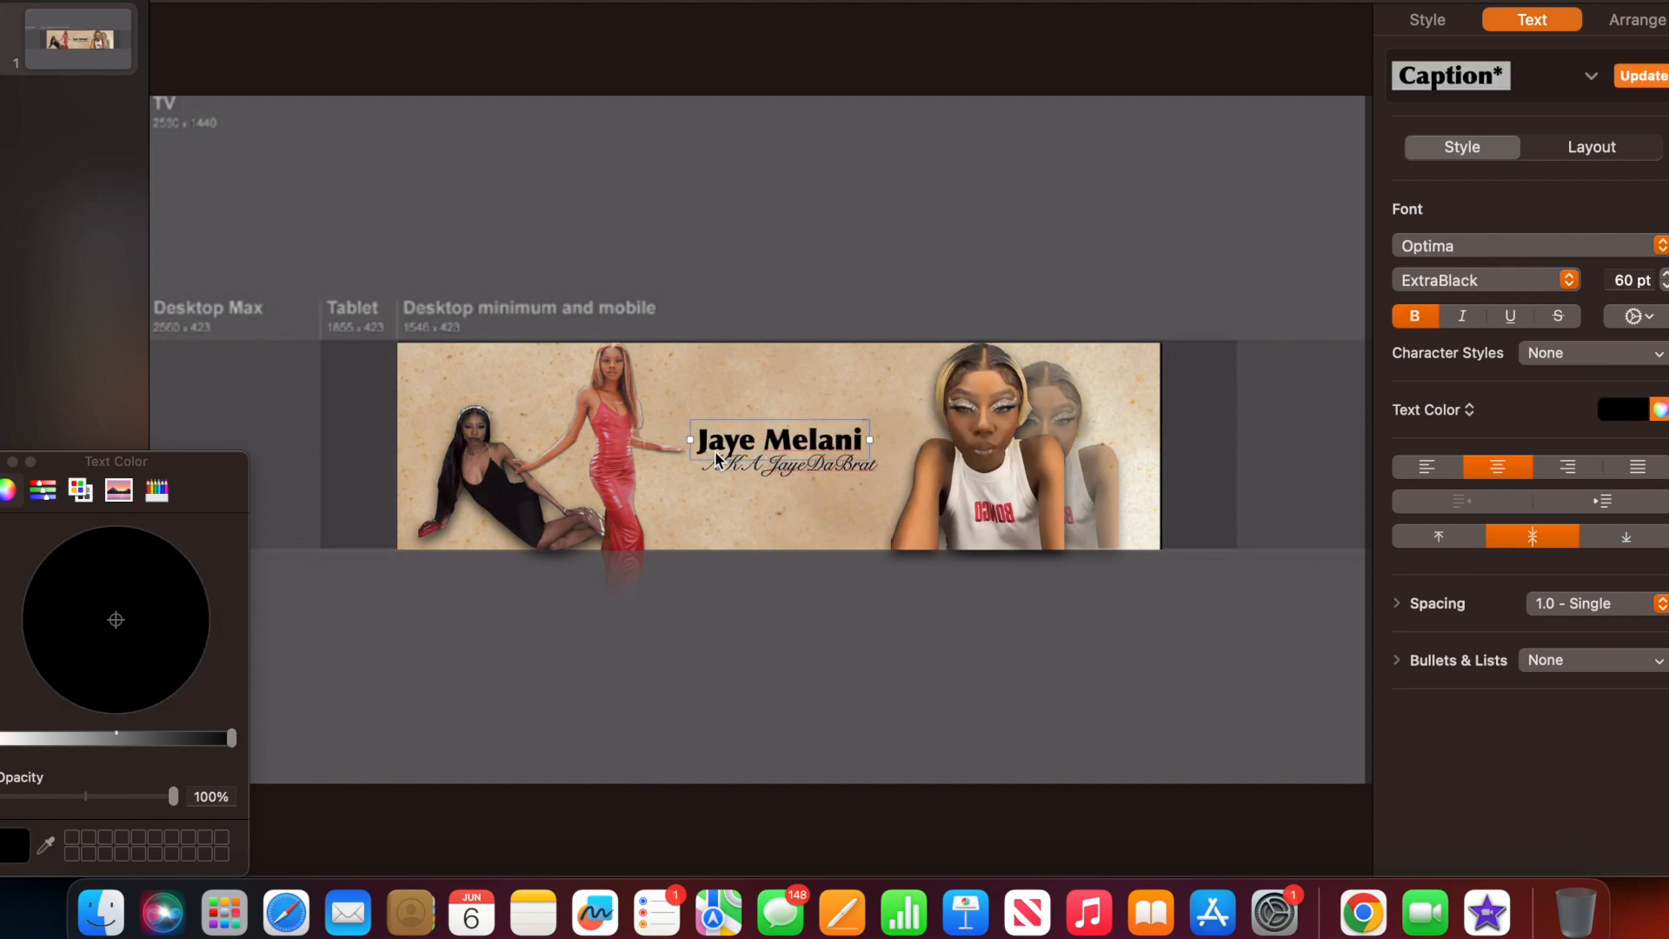
{"action": "double_click", "coordinate": [714, 451]}
{"action": "double_click", "coordinate": [766, 442]}
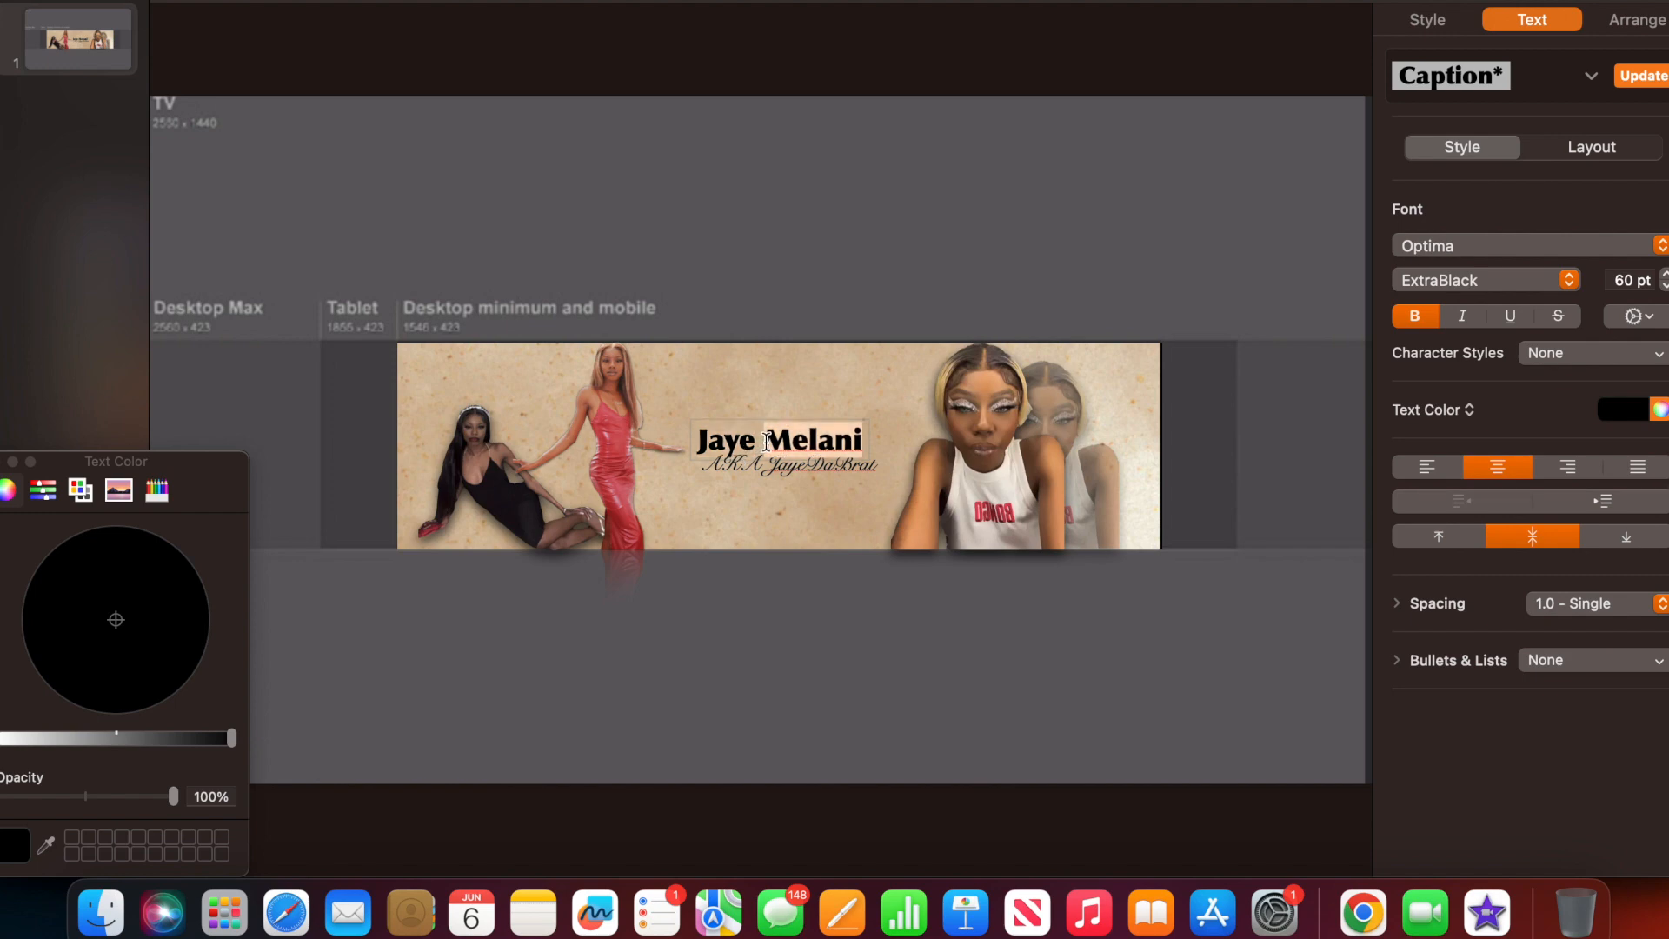
{"action": "left_click", "coordinate": [749, 504]}
{"action": "left_click", "coordinate": [764, 461]}
{"action": "mouse_move", "coordinate": [769, 468]}
{"action": "left_mouse_down"}
{"action": "mouse_move", "coordinate": [796, 461]}
{"action": "mouse_move", "coordinate": [786, 476]}
{"action": "left_mouse_up"}
{"action": "left_click", "coordinate": [793, 724]}
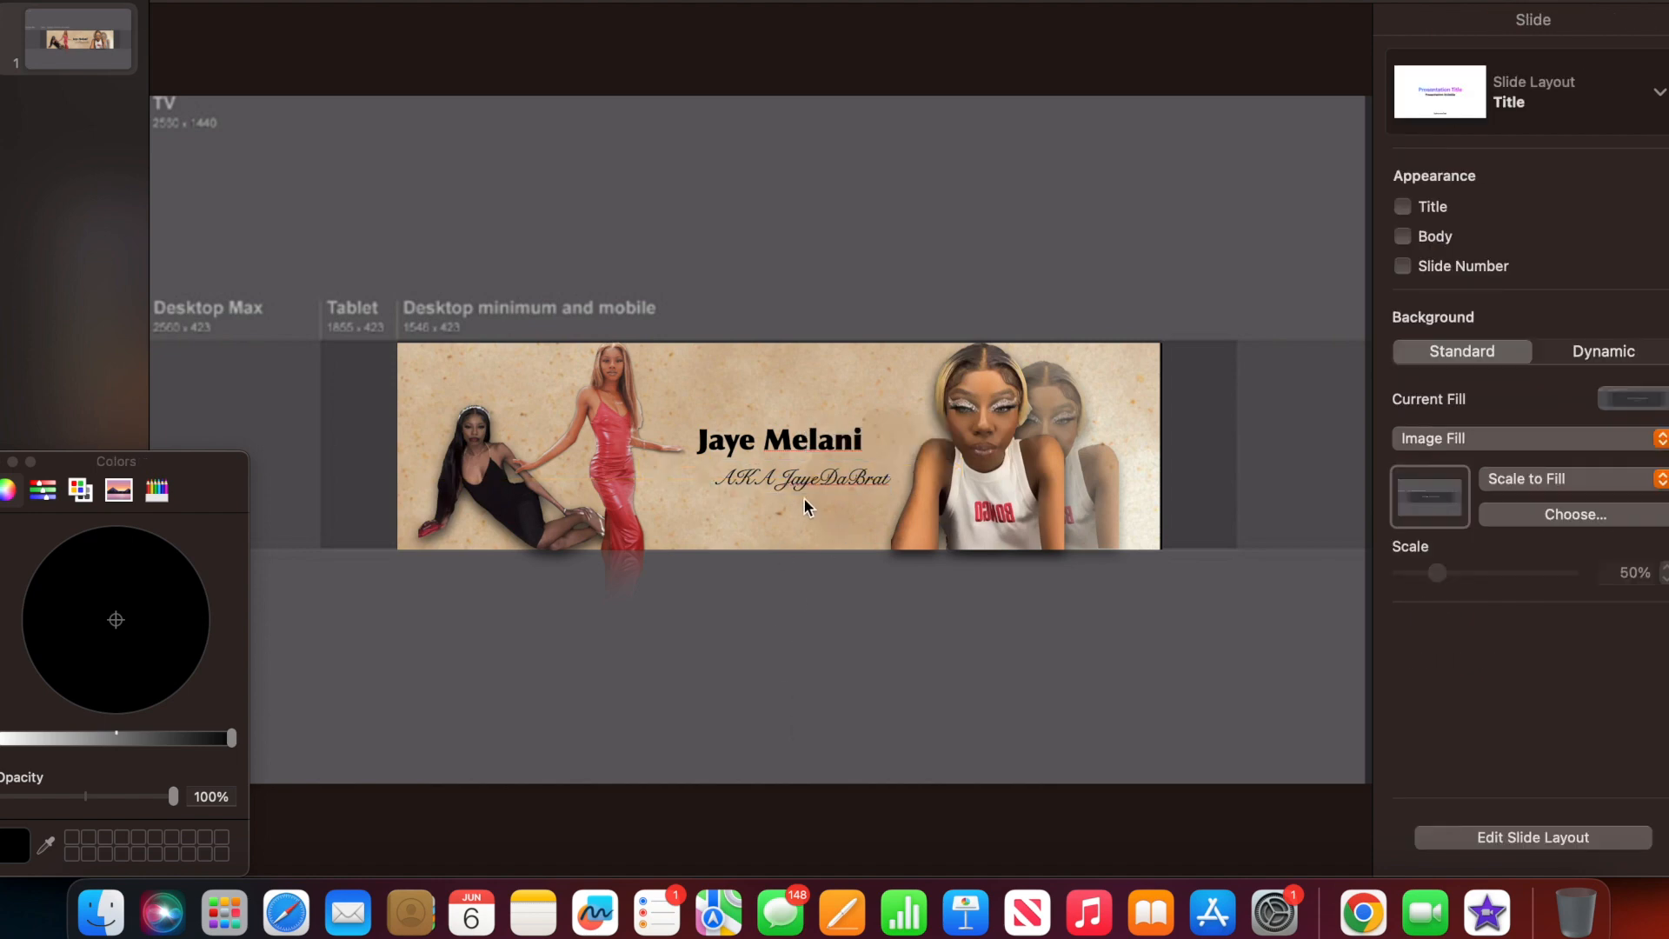
{"action": "left_click", "coordinate": [806, 438]}
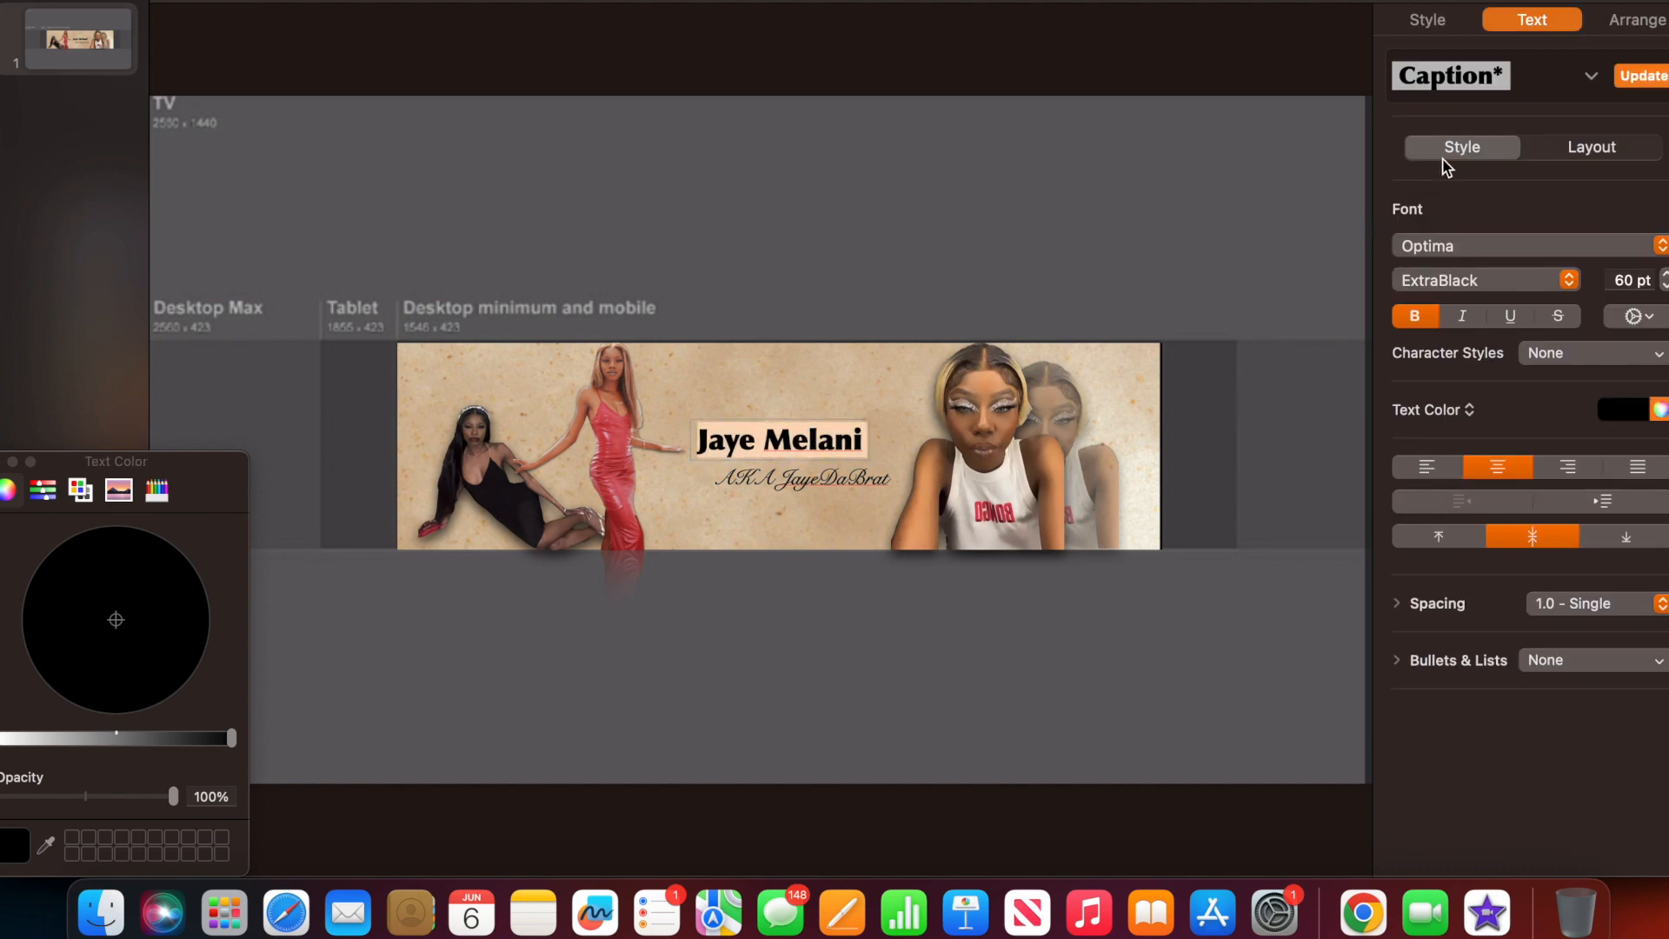
{"action": "left_click", "coordinate": [1588, 148]}
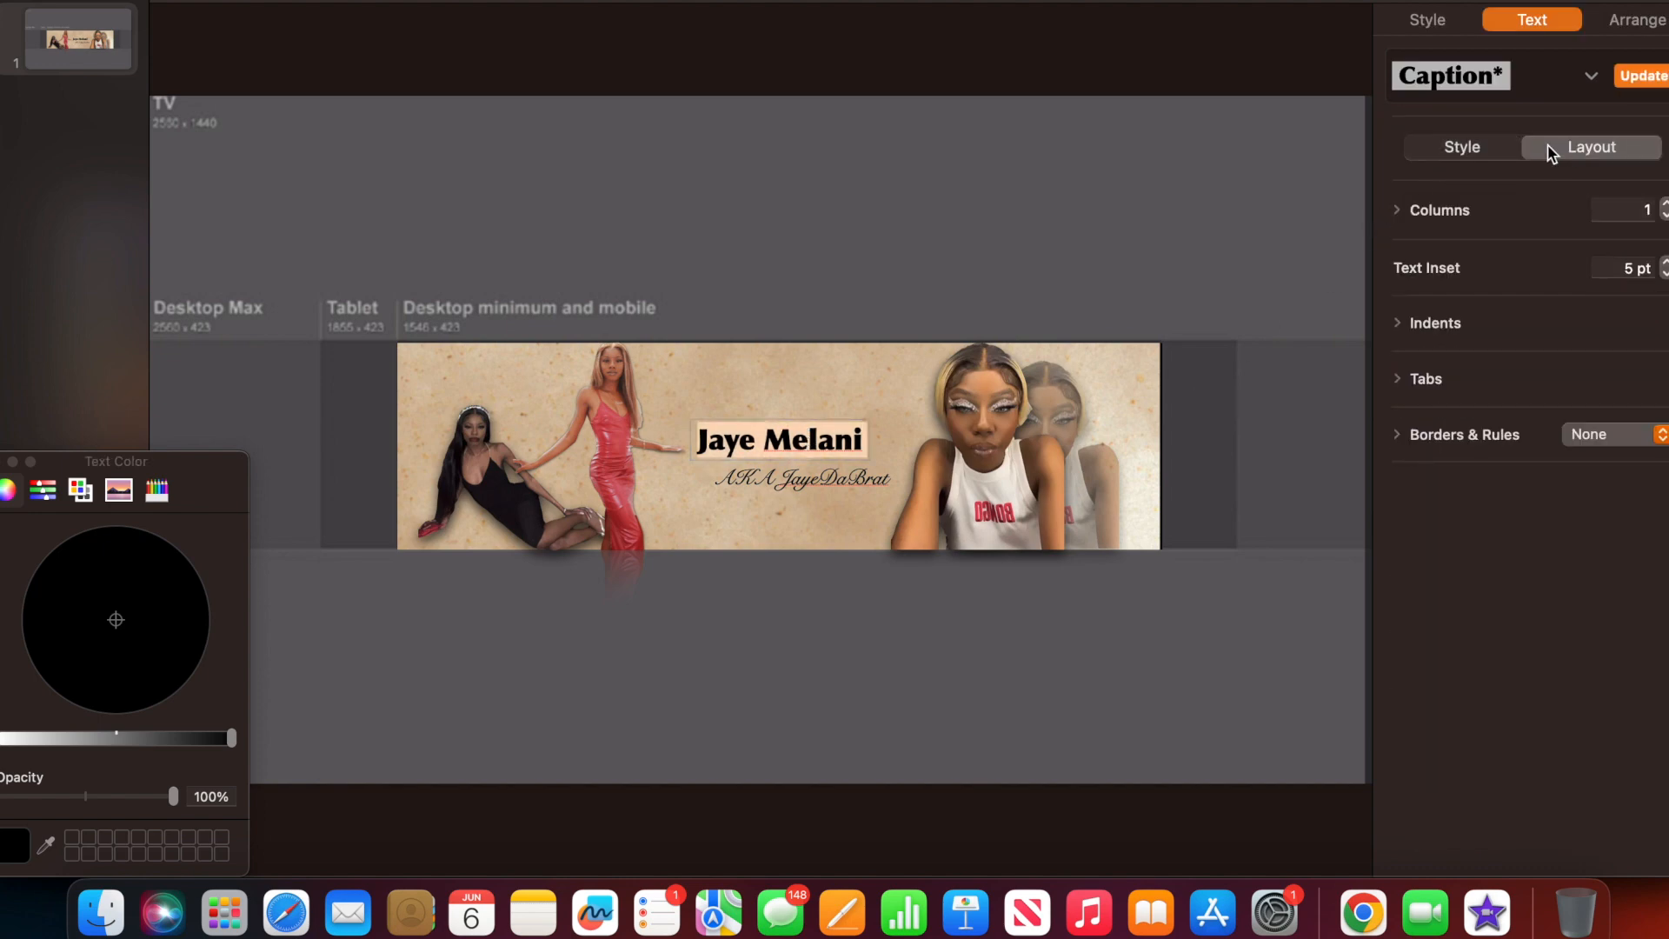
{"action": "left_click", "coordinate": [1488, 148]}
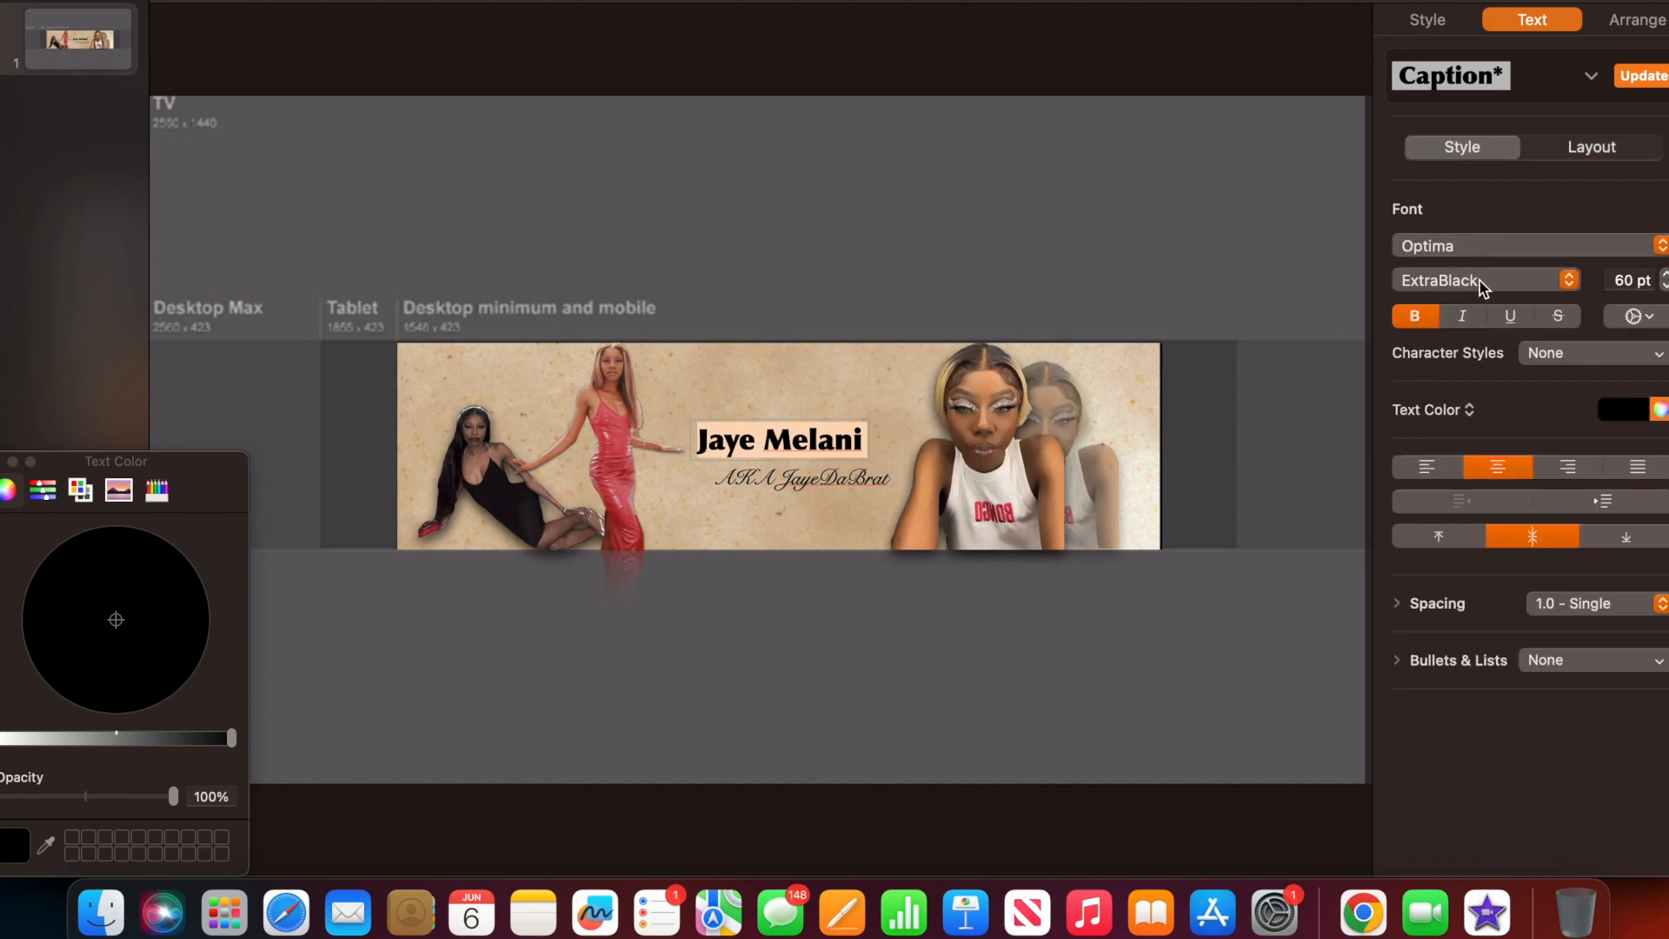
{"action": "left_click", "coordinate": [1615, 414]}
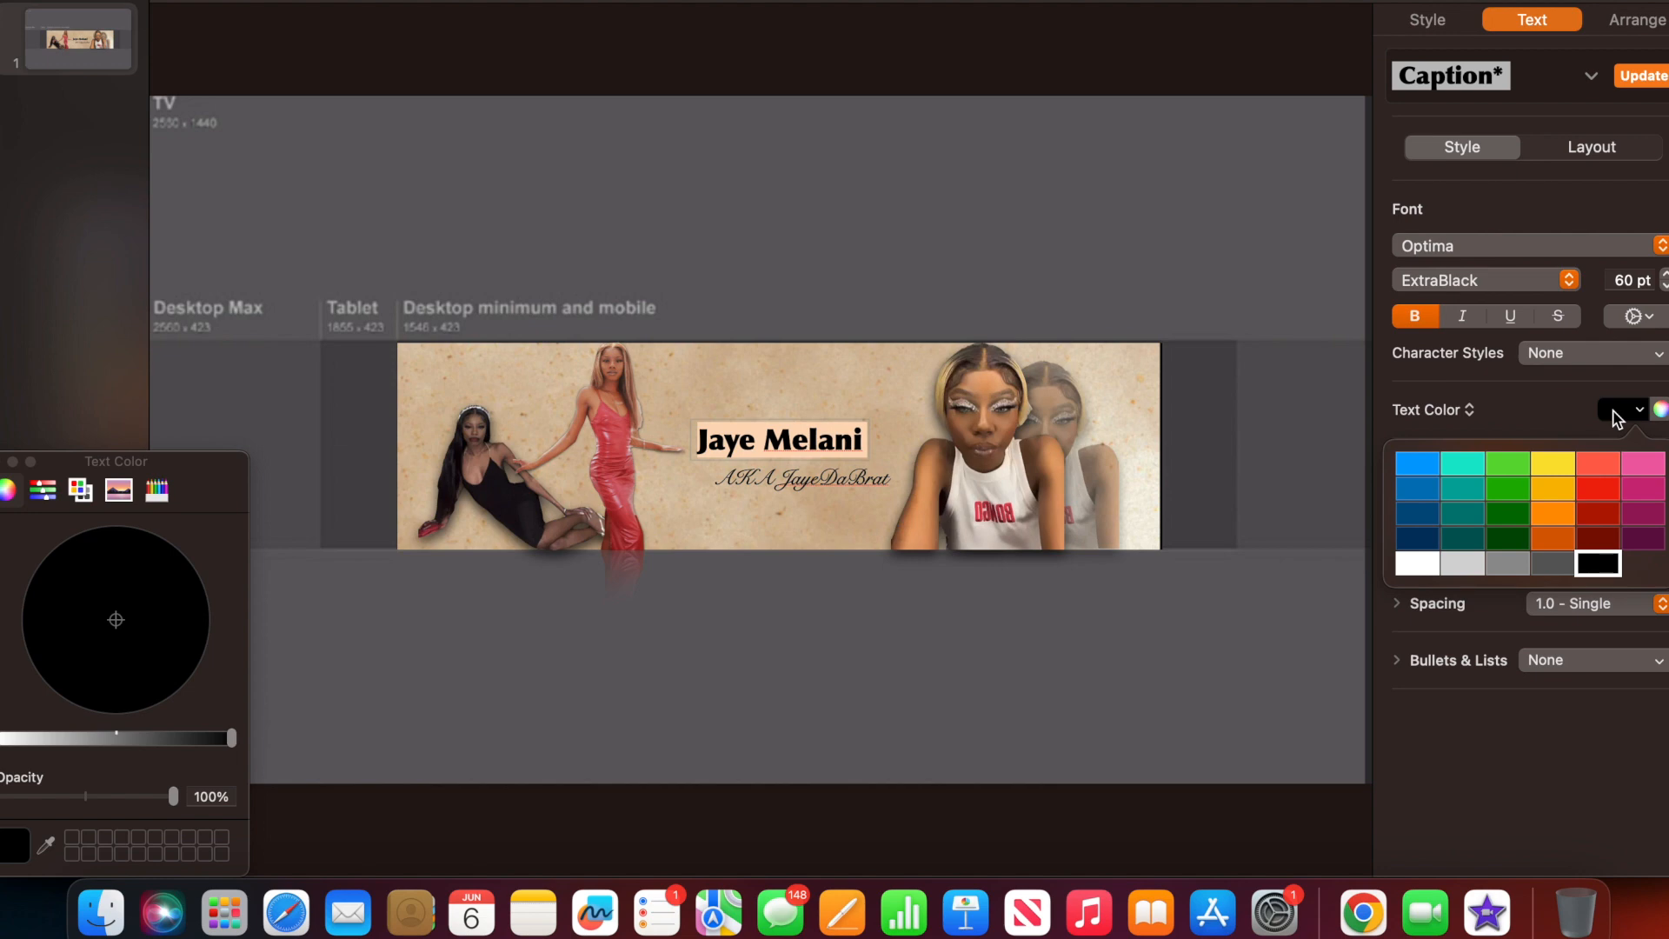
{"action": "left_click", "coordinate": [1615, 415]}
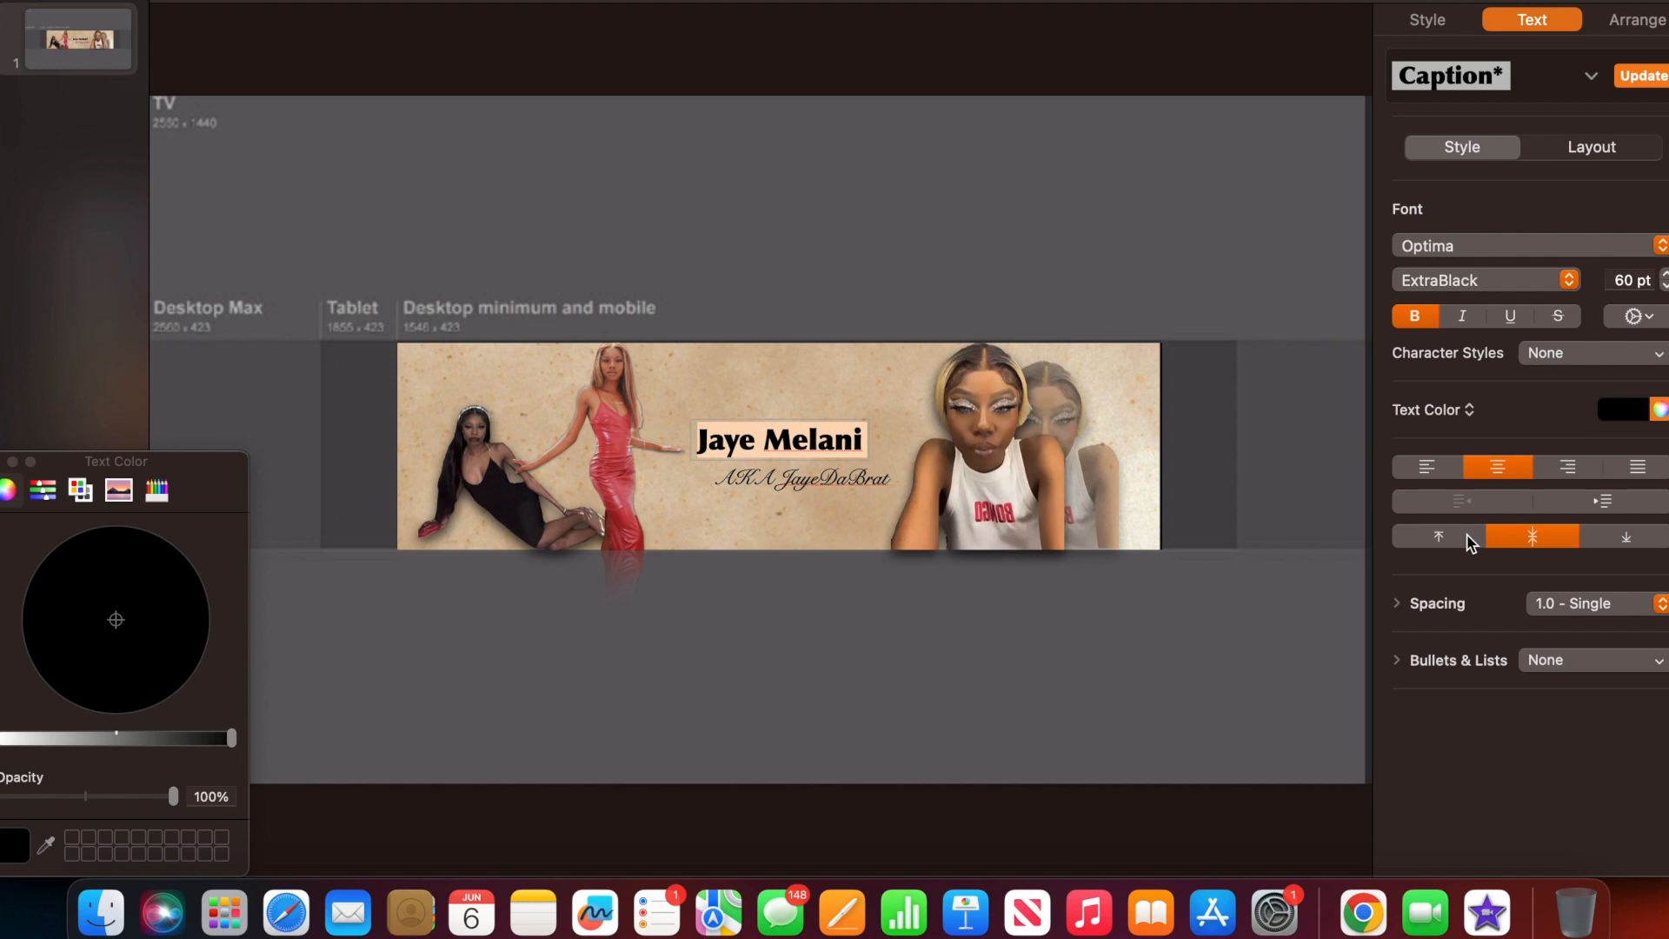
{"action": "left_click", "coordinate": [1542, 353]}
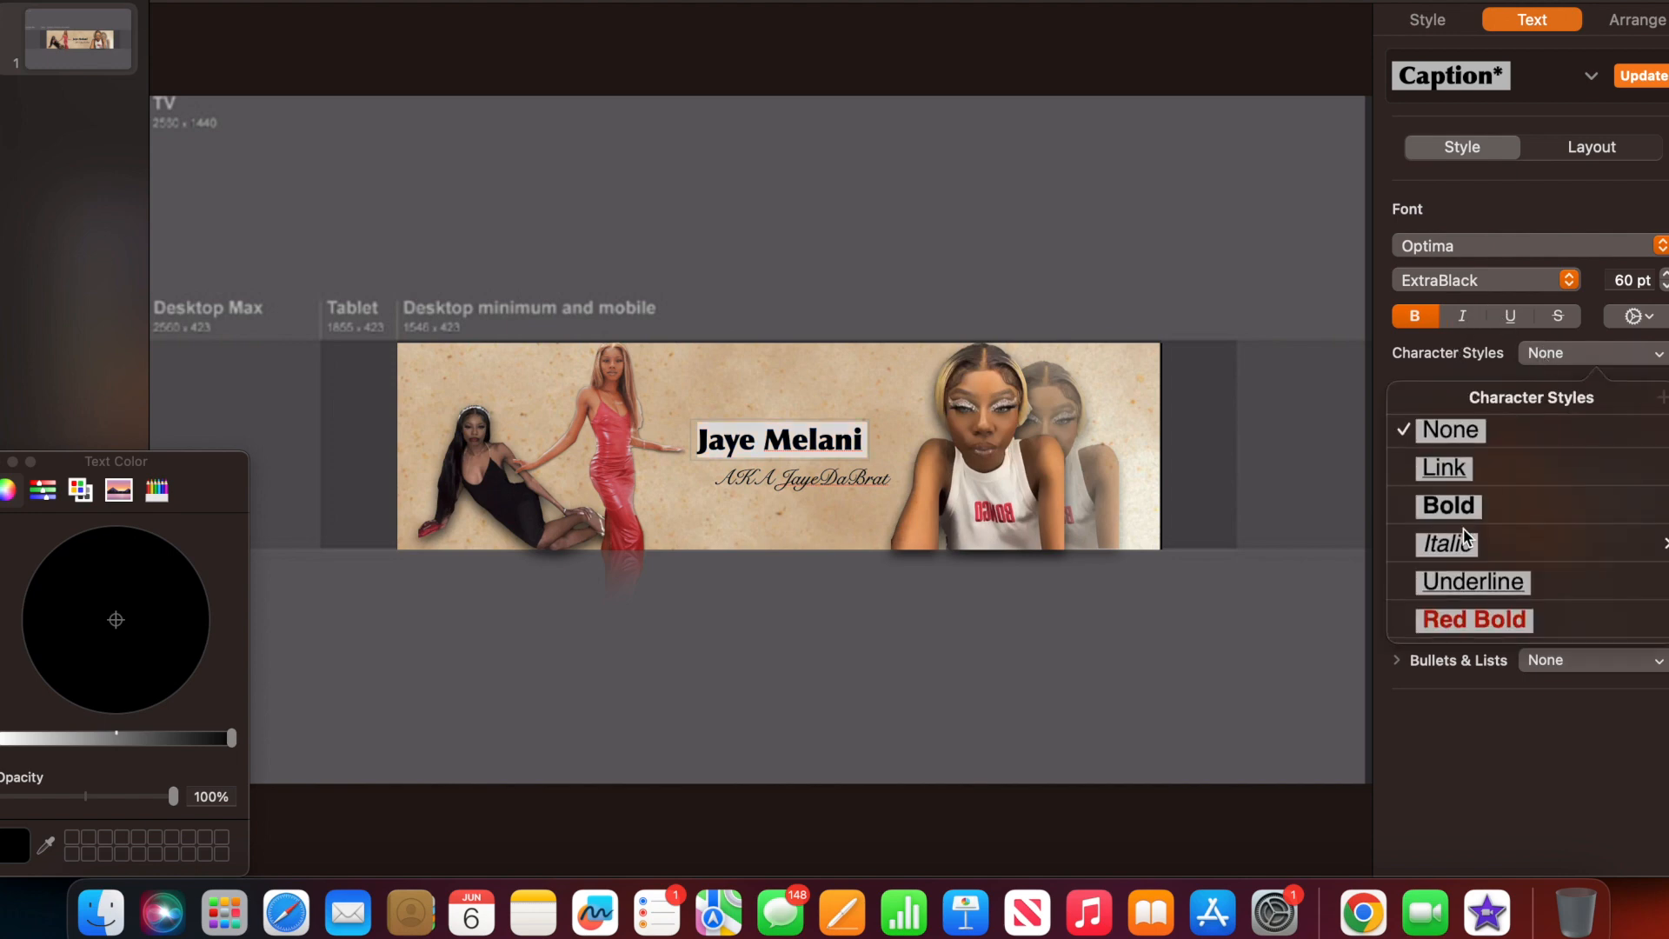
{"action": "left_click", "coordinate": [1634, 365]}
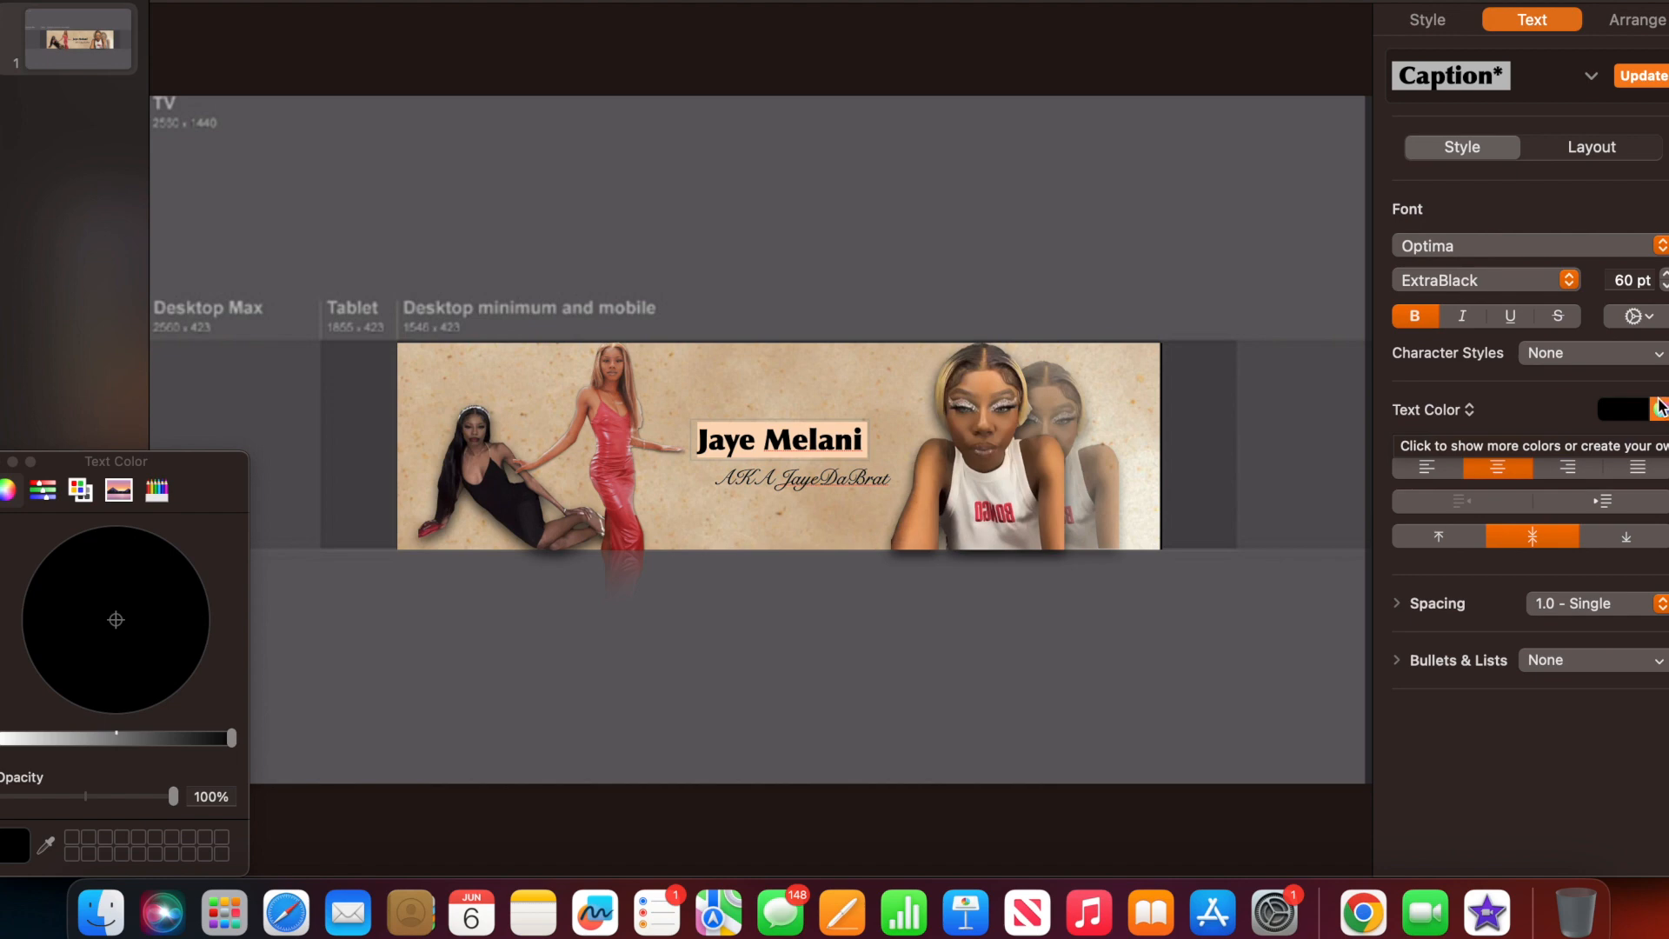
Align the creator's name vertically to the top of its text box.
{"action": "left_click", "coordinate": [1624, 539]}
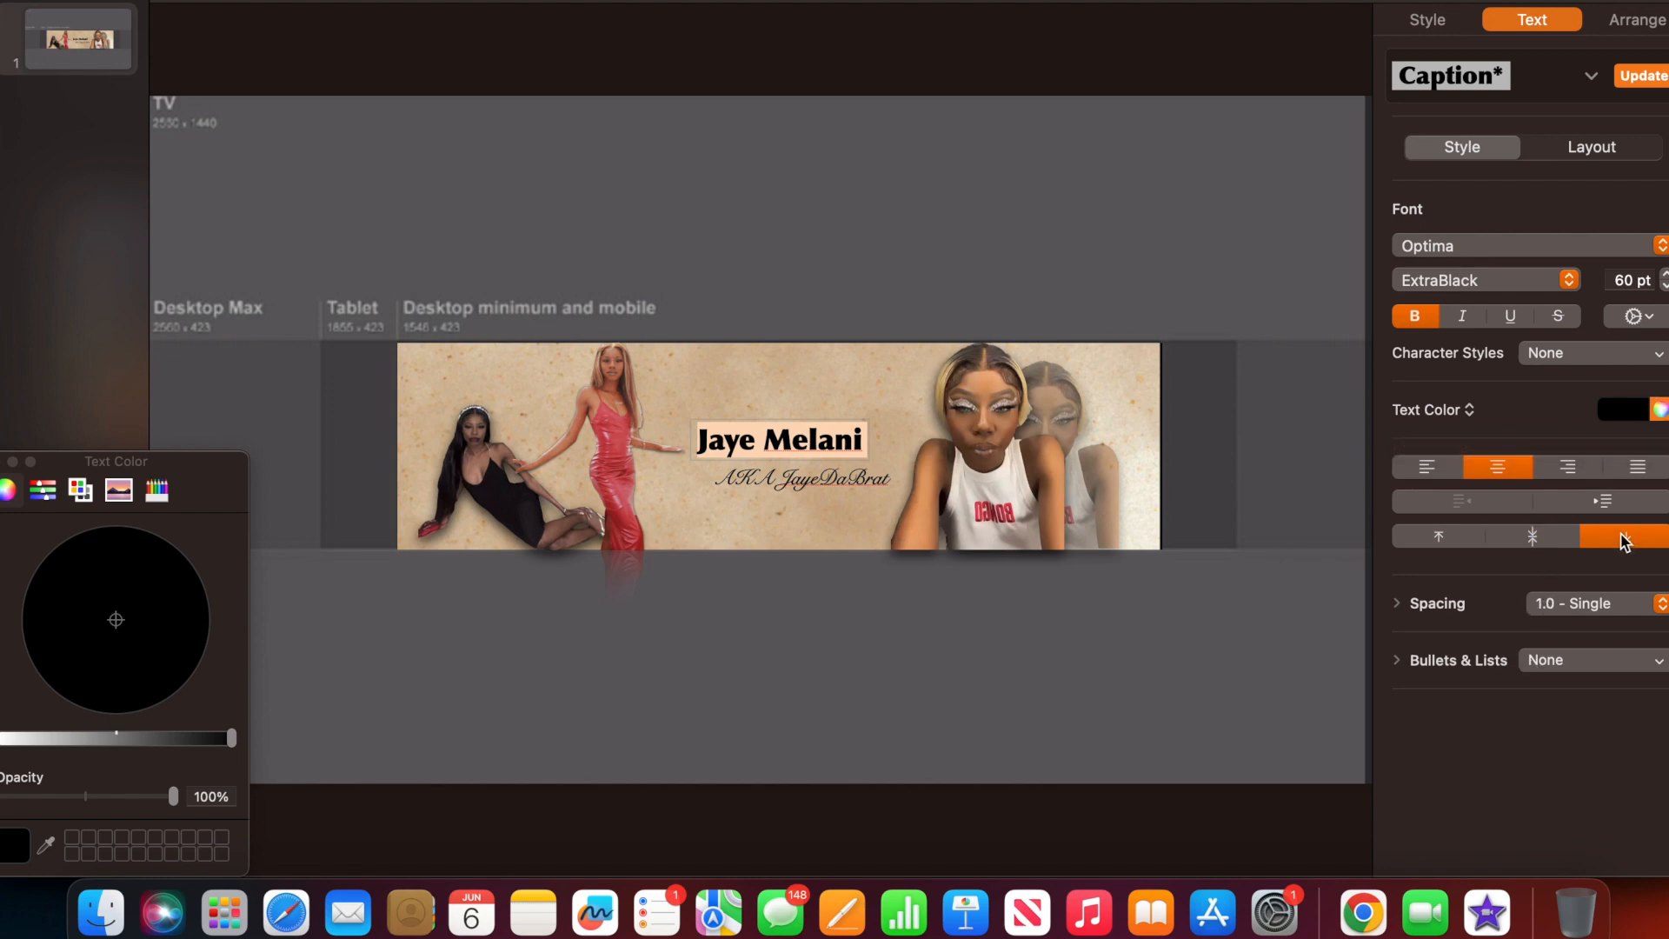
{"action": "left_click", "coordinate": [1544, 537]}
{"action": "left_click", "coordinate": [1441, 539]}
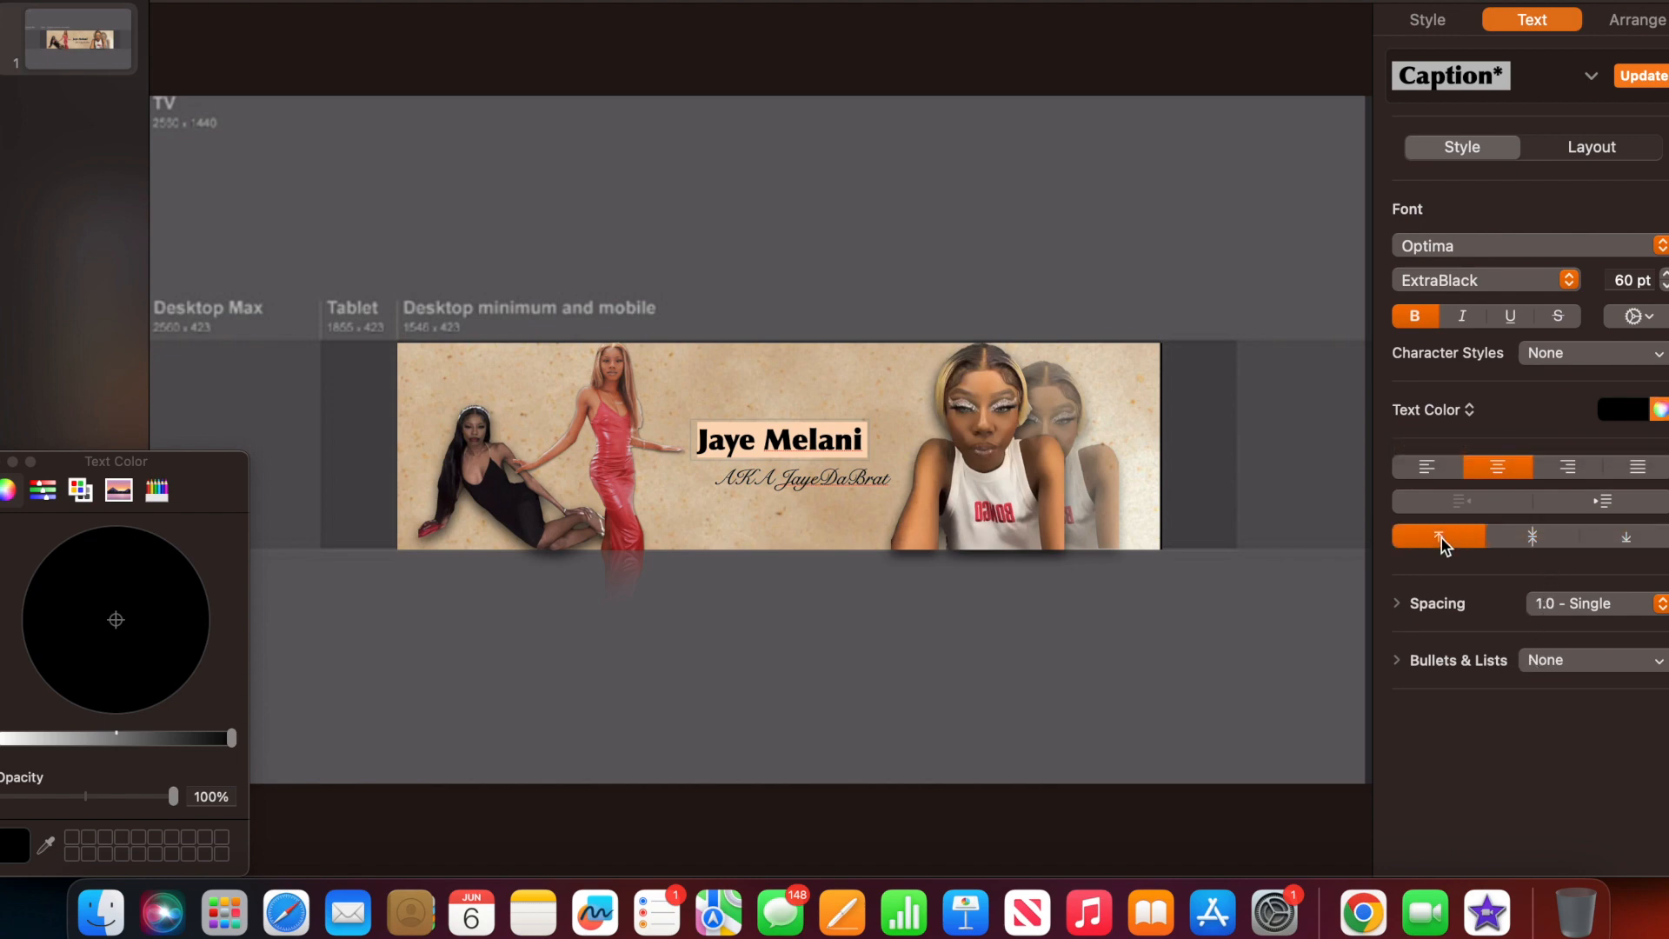
Increase the indent of the creator's name several times and move its text box slightly left above the handle.
{"action": "left_click", "coordinate": [1607, 506]}
{"action": "left_click", "coordinate": [1608, 508]}
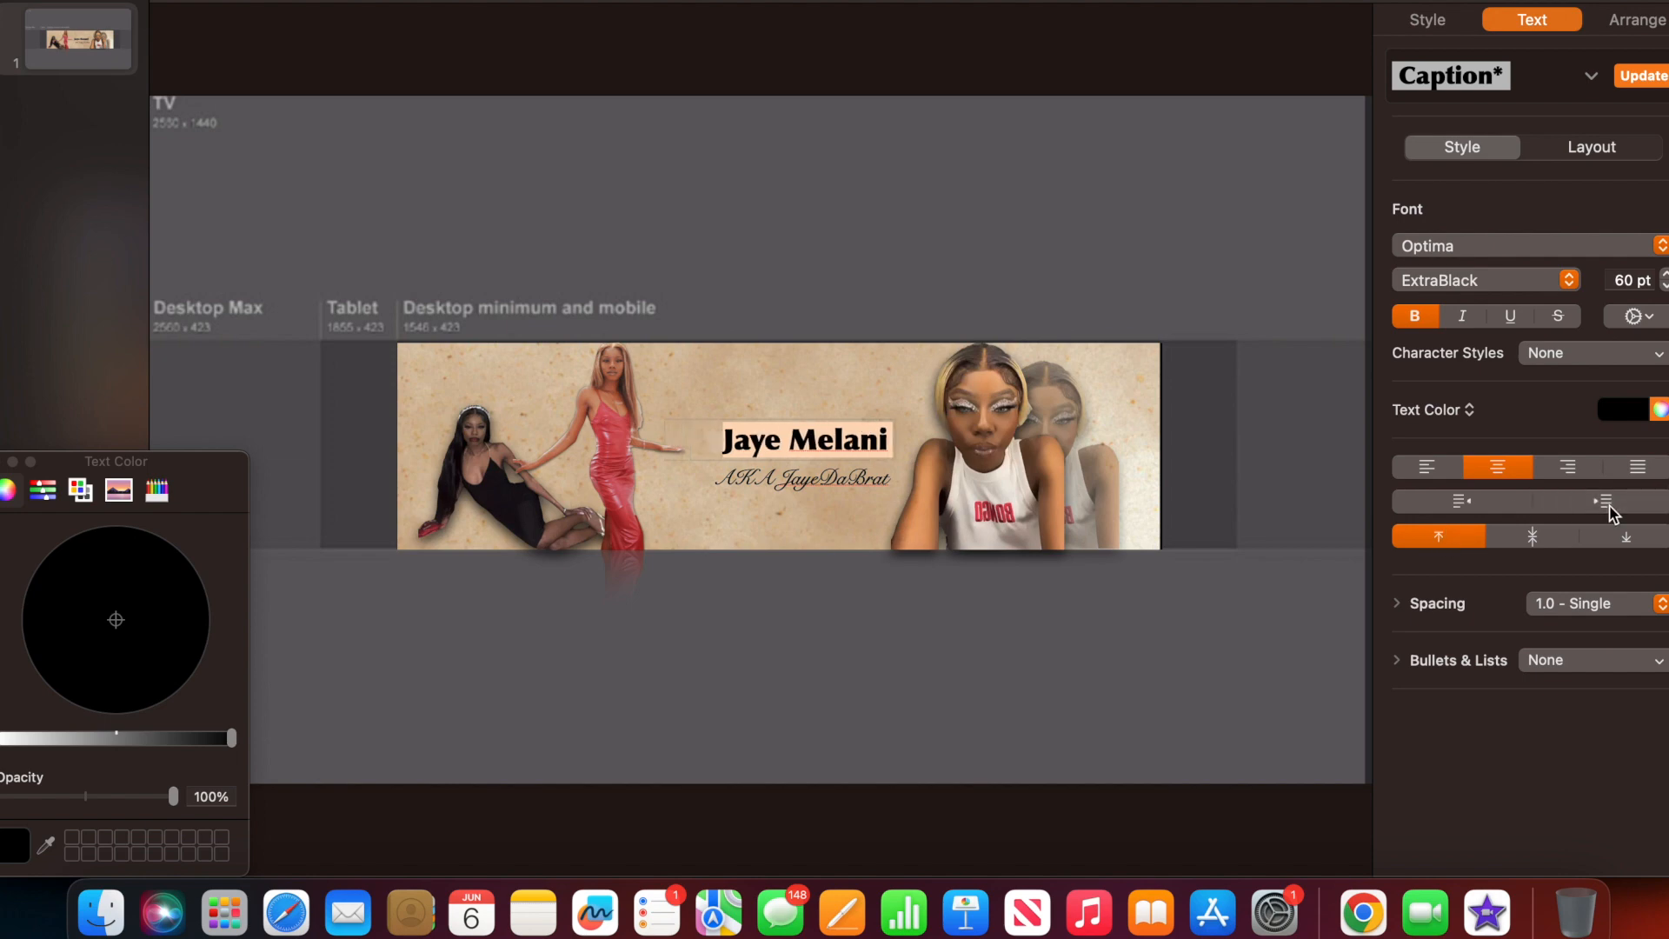
{"action": "left_click", "coordinate": [1608, 508]}
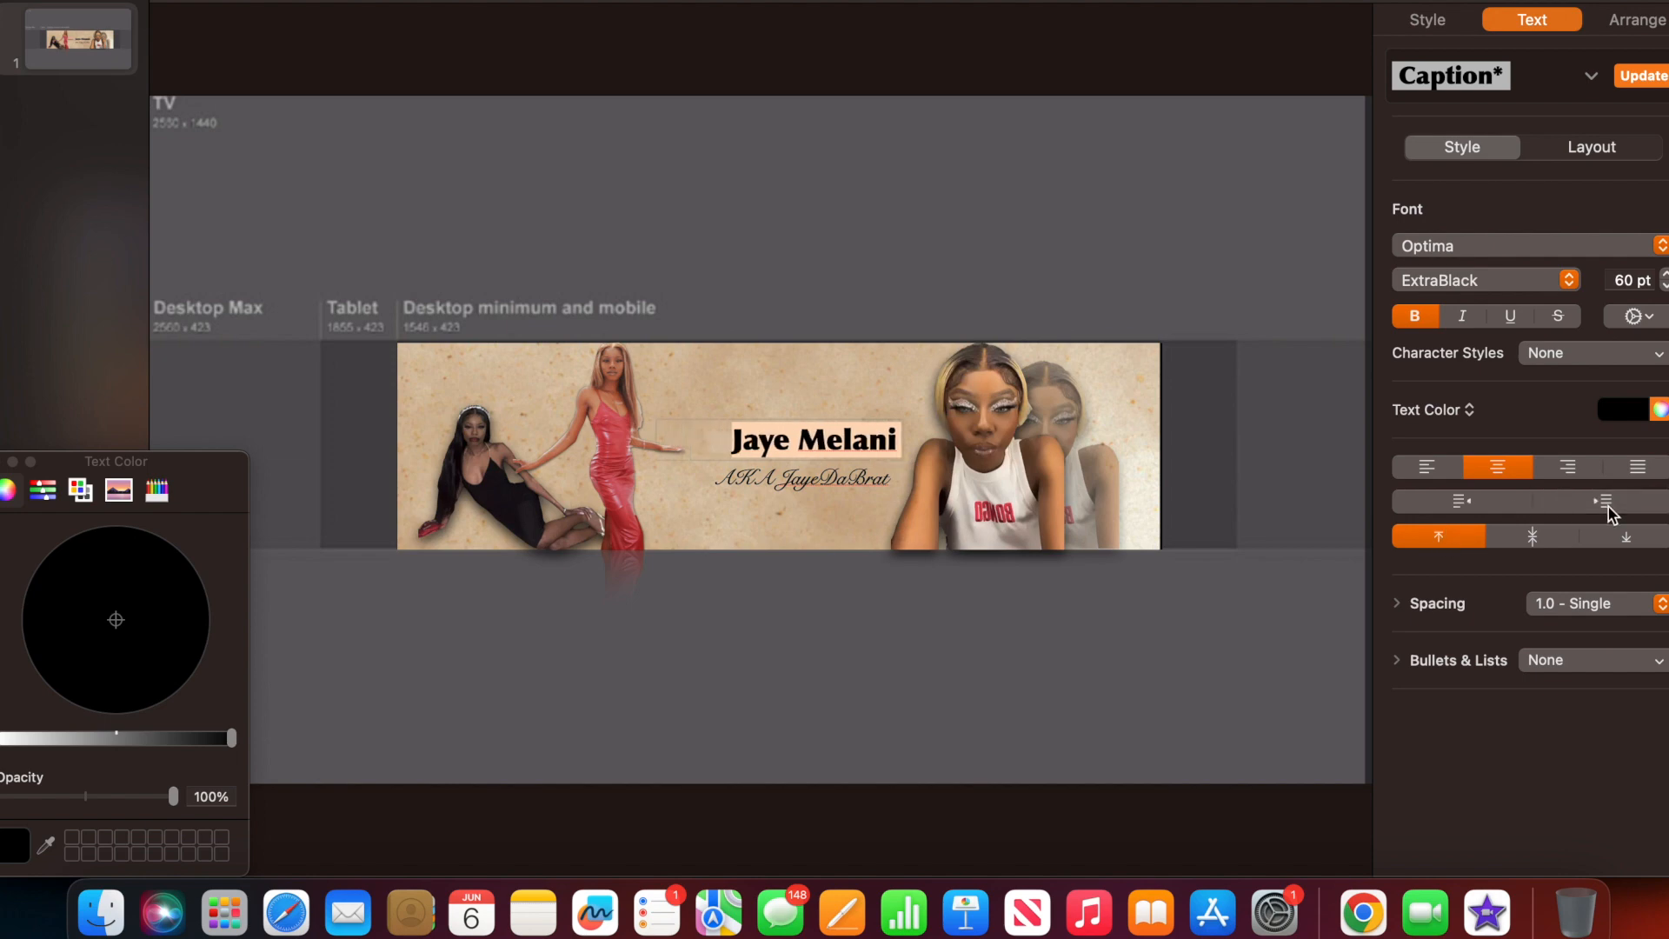
{"action": "left_click", "coordinate": [1170, 687]}
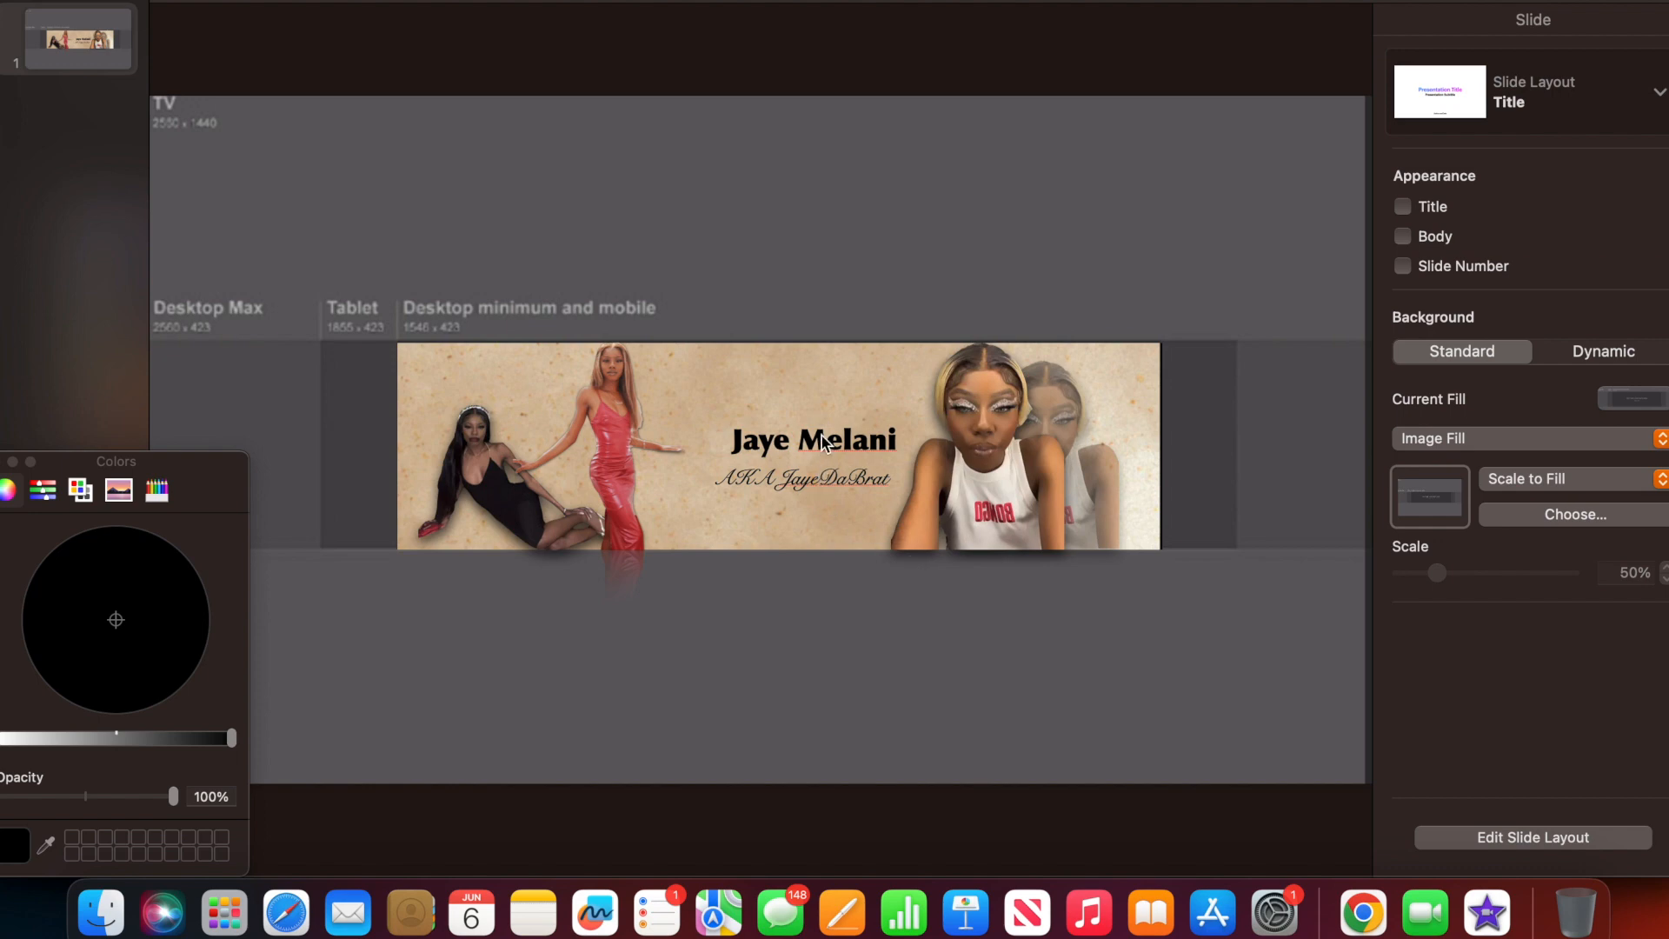
{"action": "left_click_drag", "start_coordinate": [822, 442], "coordinate": [810, 437]}
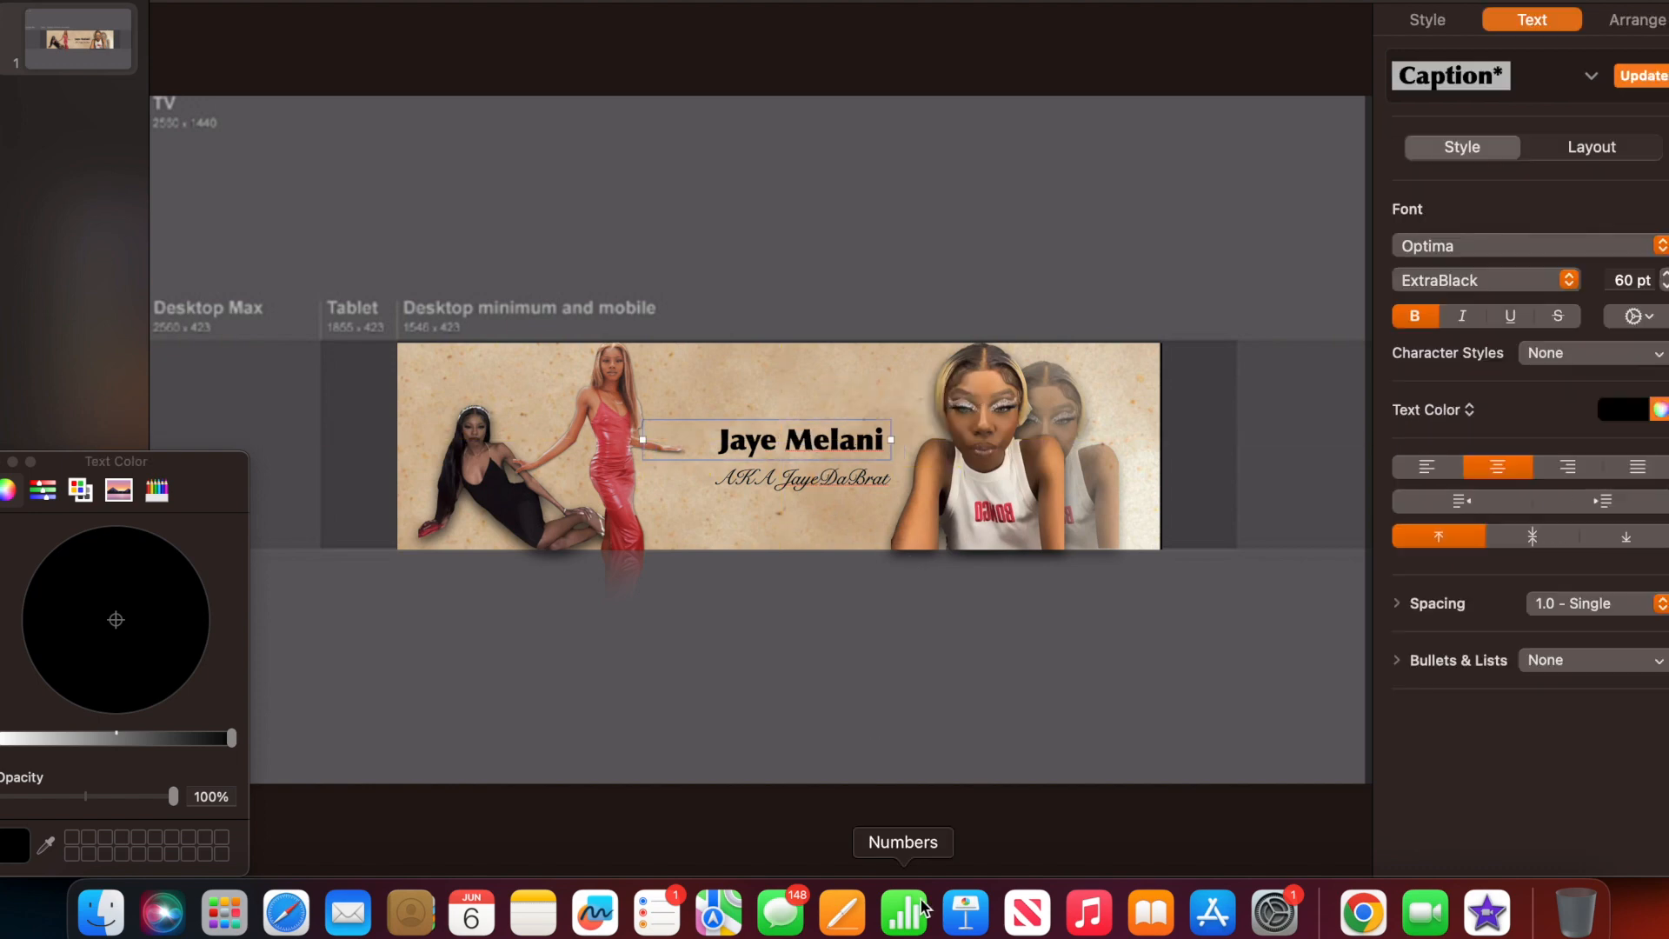
Switch to Chrome, look through the YouTube videos and search results on making a banner using Keynote, and return to Keynote.
{"action": "left_click", "coordinate": [1363, 913]}
{"action": "left_click", "coordinate": [1360, 0]}
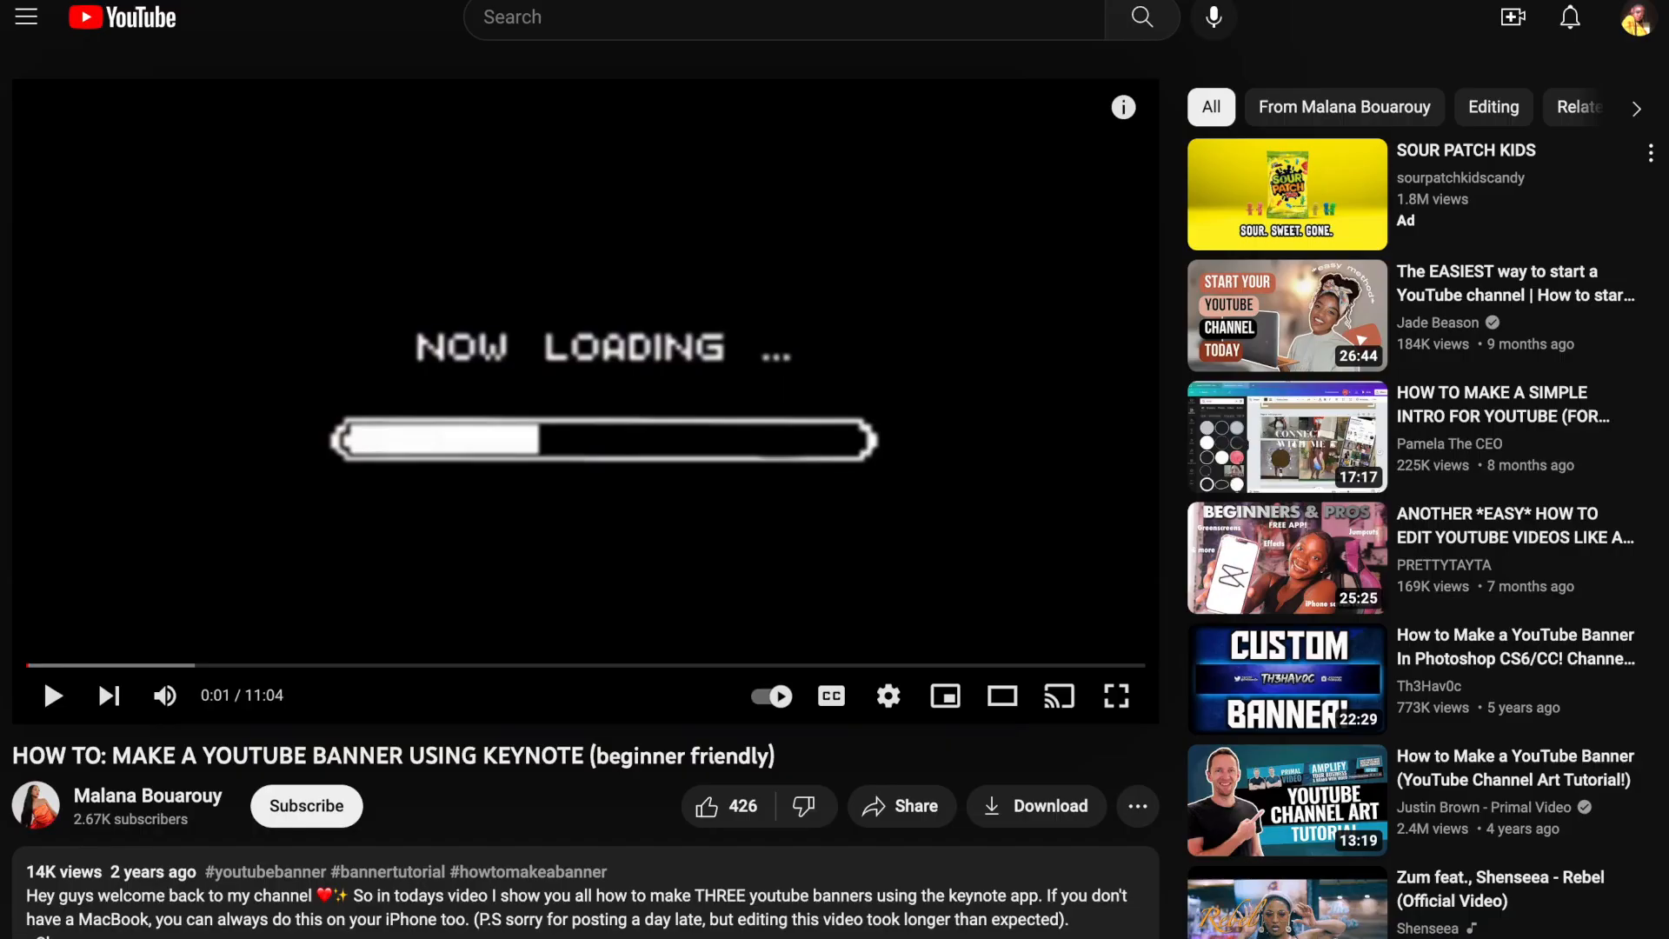
{"action": "left_click", "coordinate": [1196, 0]}
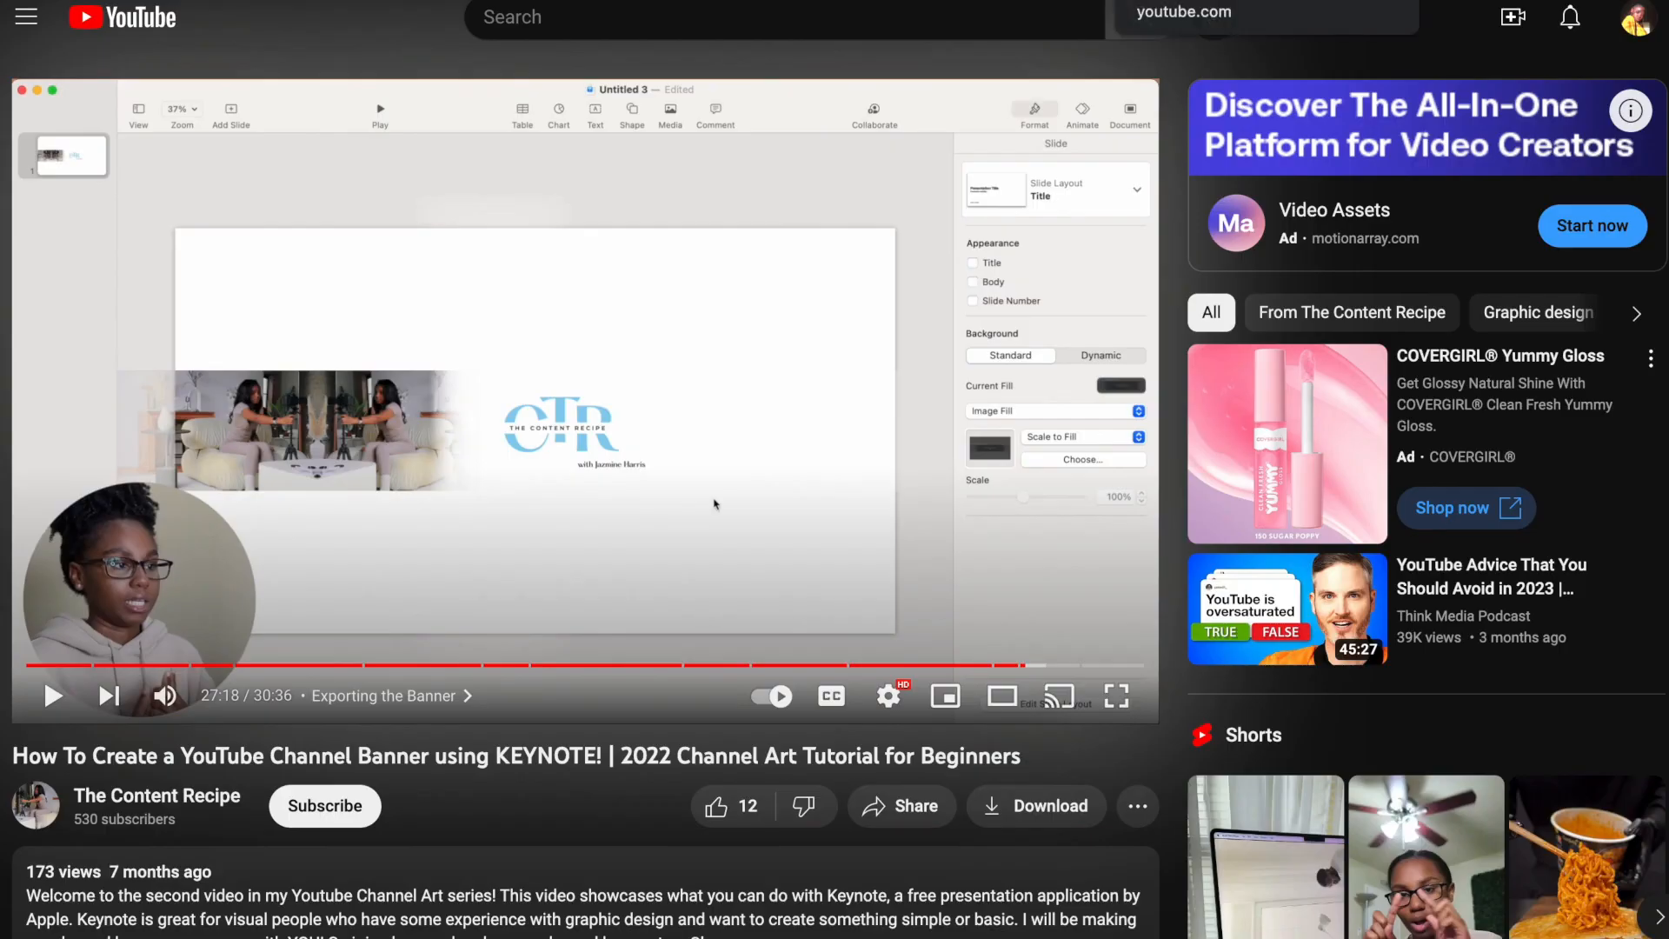
{"action": "left_click", "coordinate": [1196, 0]}
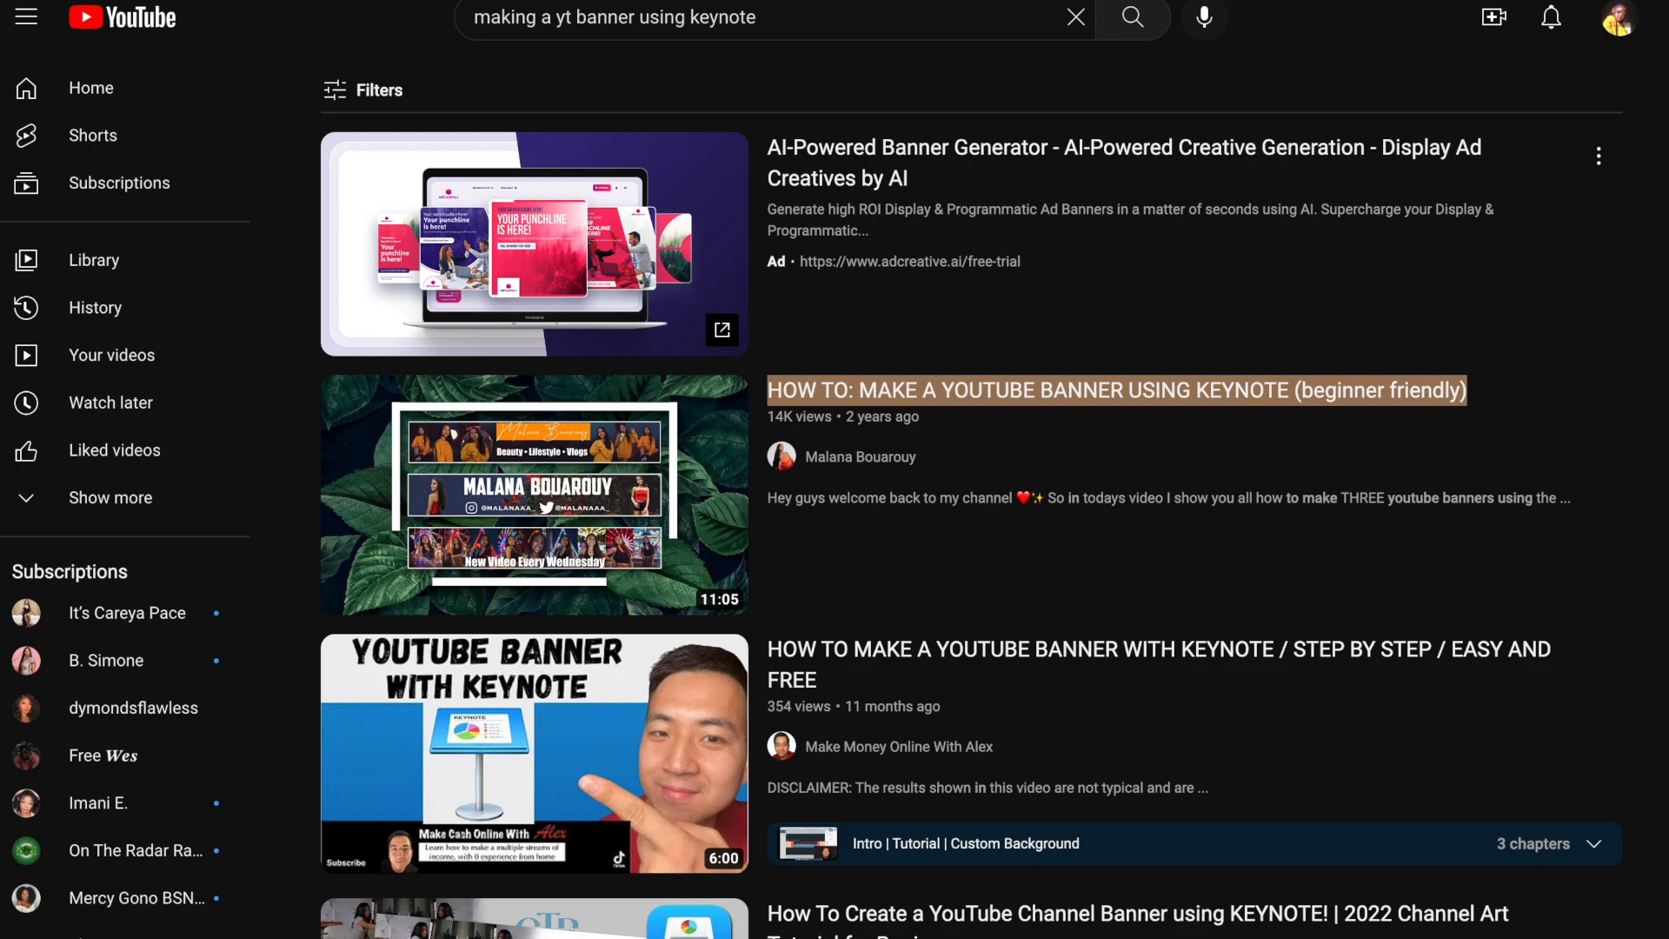
{"action": "scroll", "coordinate": [835, 431], "scroll_direction": "down", "scroll_amount": 10}
{"action": "scroll", "coordinate": [834, 431], "scroll_direction": "down", "scroll_amount": 1}
{"action": "scroll", "coordinate": [834, 431], "scroll_direction": "down", "scroll_amount": 1}
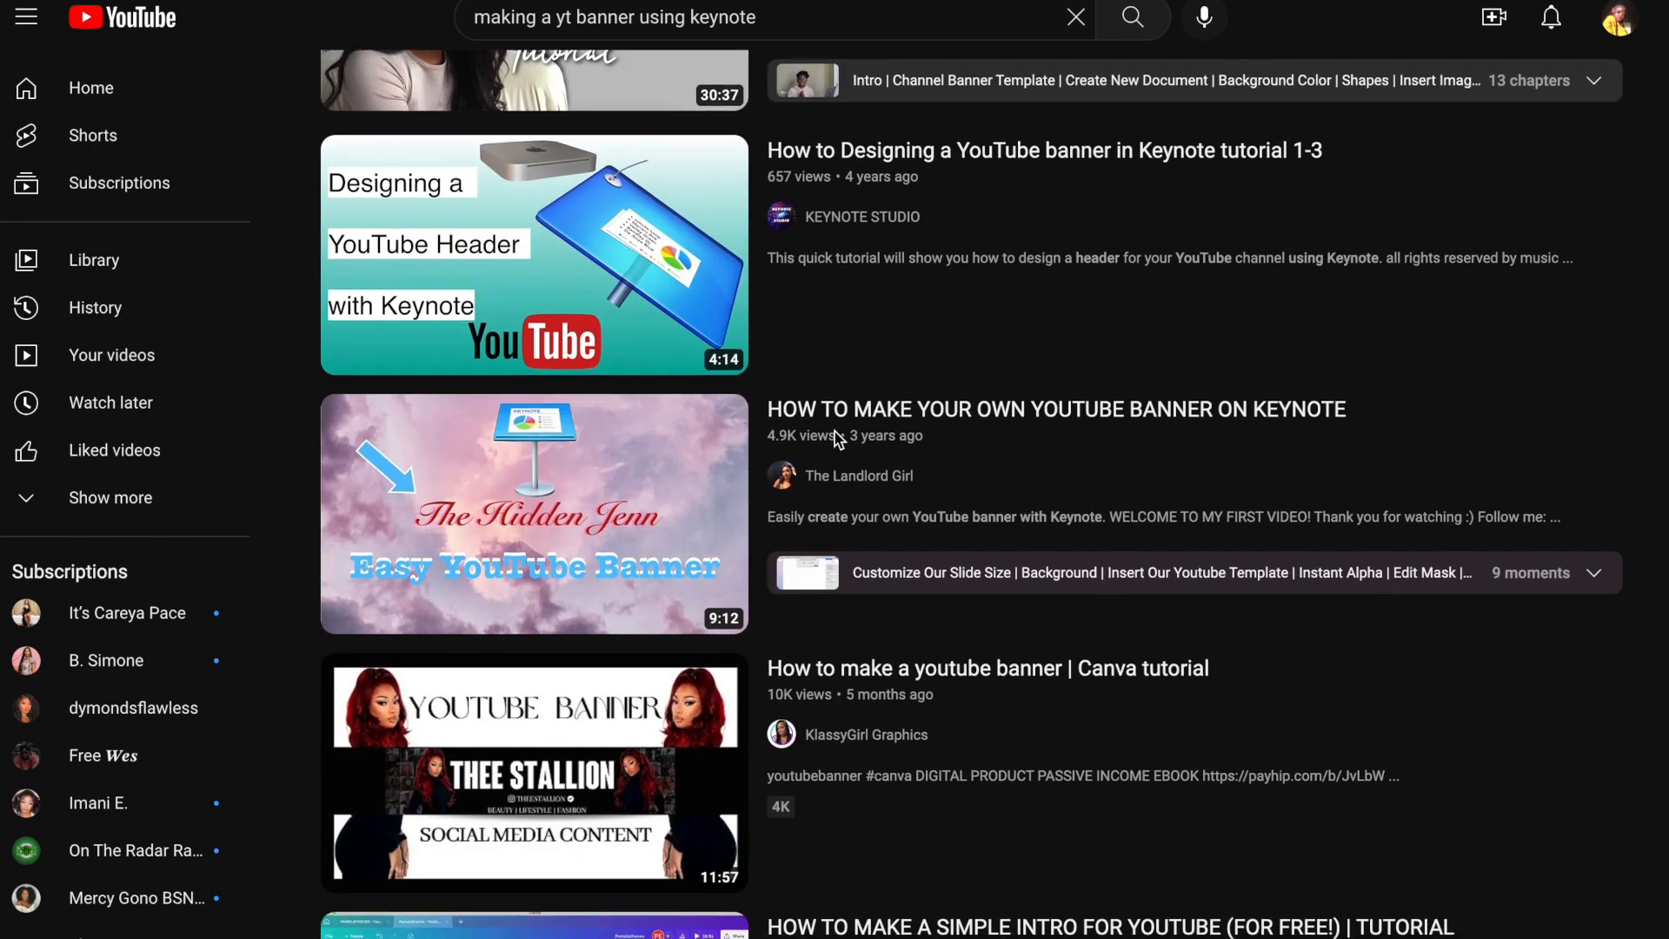
{"action": "scroll", "coordinate": [837, 437], "scroll_direction": "down", "scroll_amount": 1}
{"action": "scroll", "coordinate": [836, 439], "scroll_direction": "down", "scroll_amount": 10}
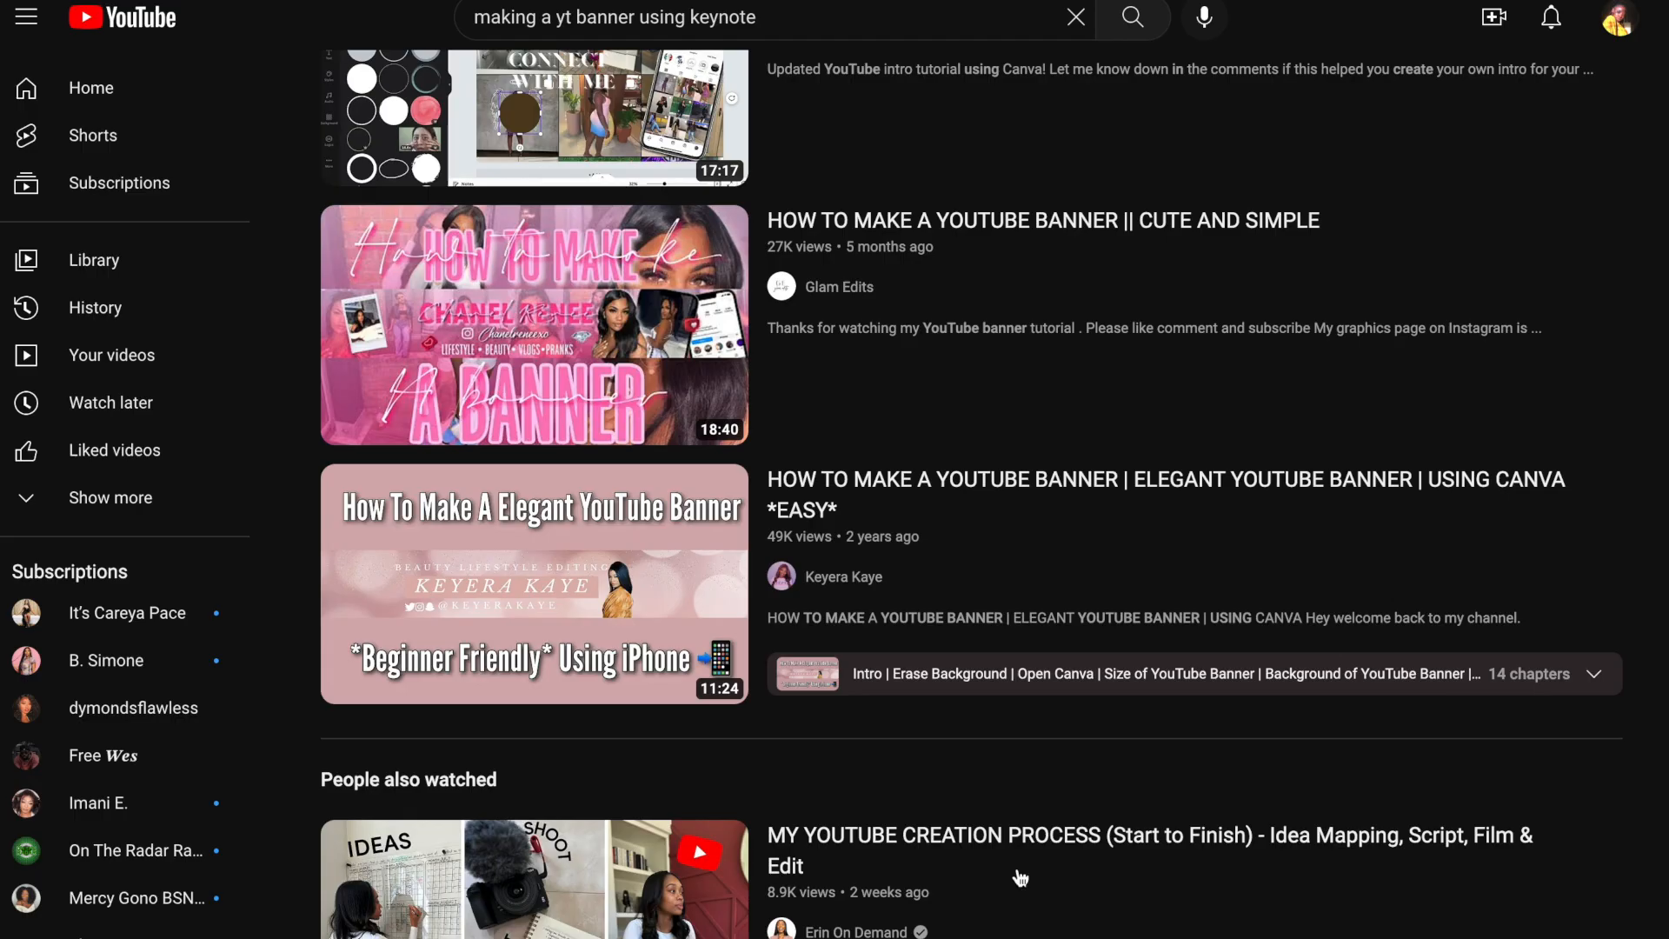
{"action": "mouse_move", "coordinate": [965, 908]}
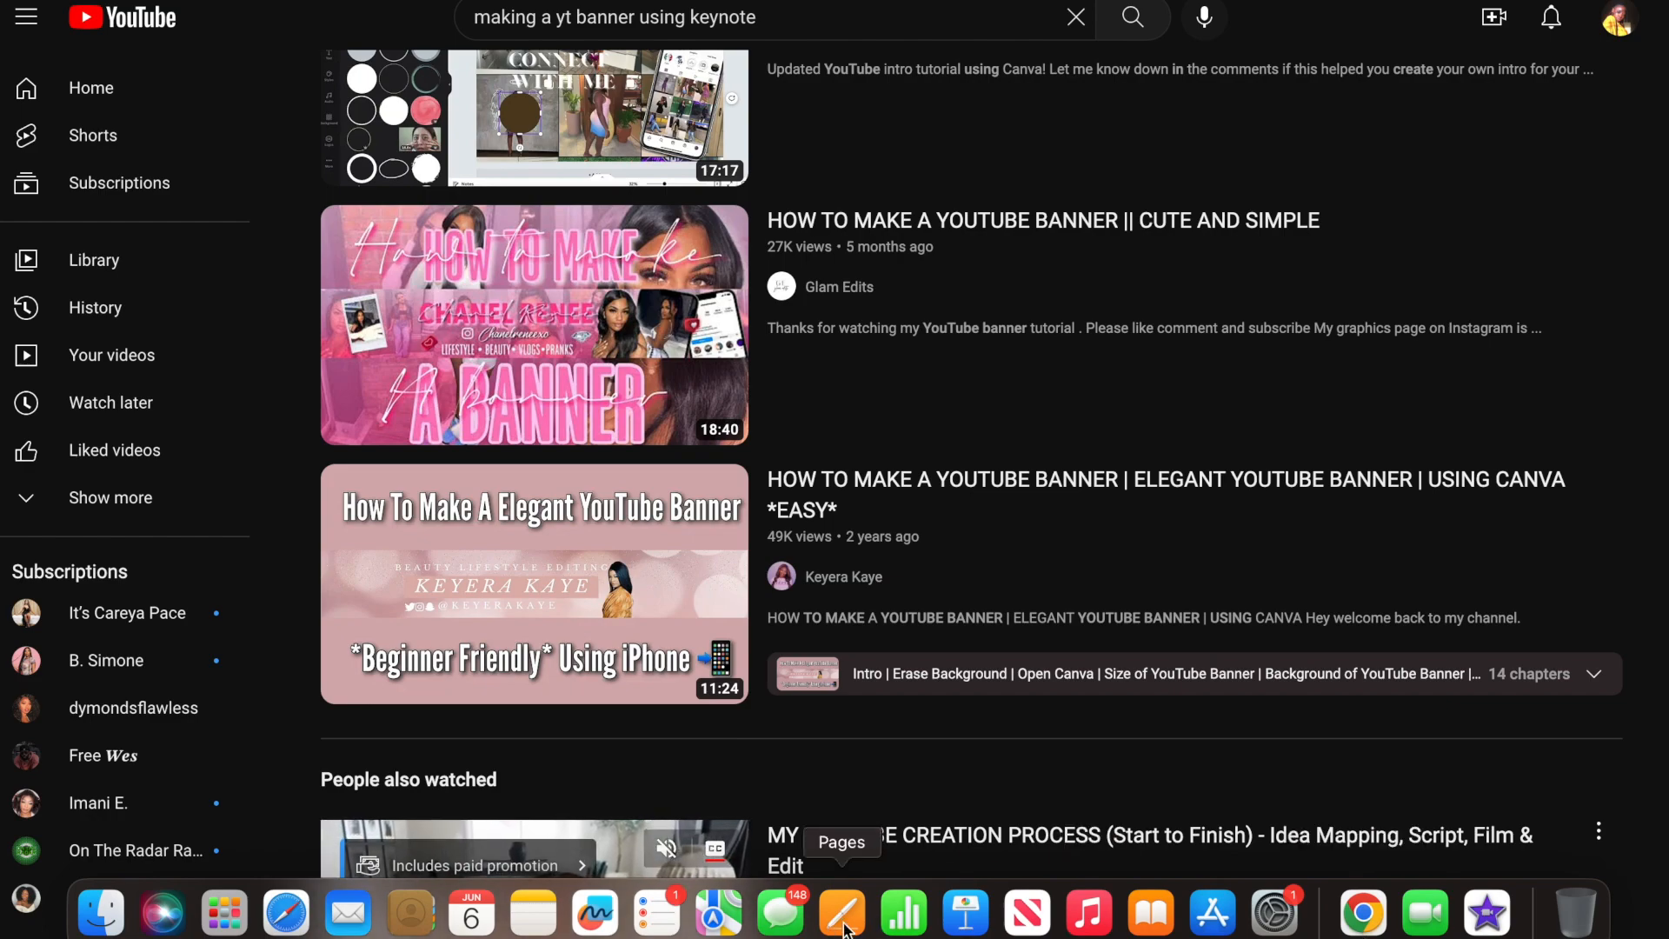
{"action": "left_click", "coordinate": [961, 908]}
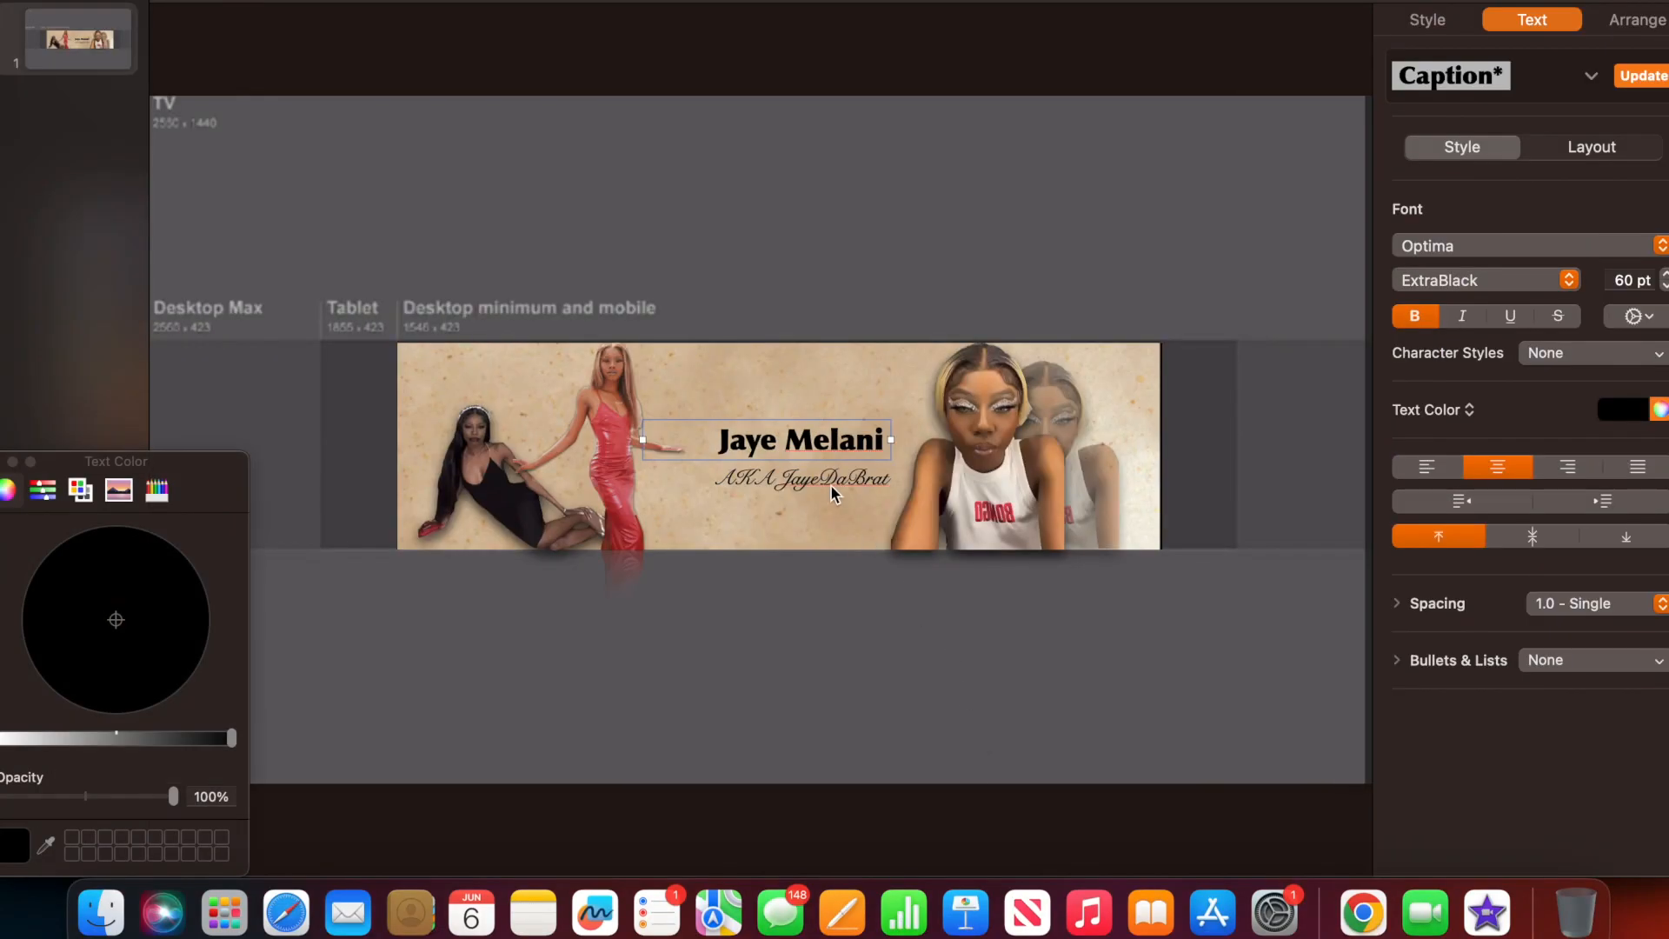
Move the large portrait cutout and its faded copy slightly right, away from the name and handle text.
{"action": "left_click", "coordinate": [778, 441]}
{"action": "left_click", "coordinate": [887, 693]}
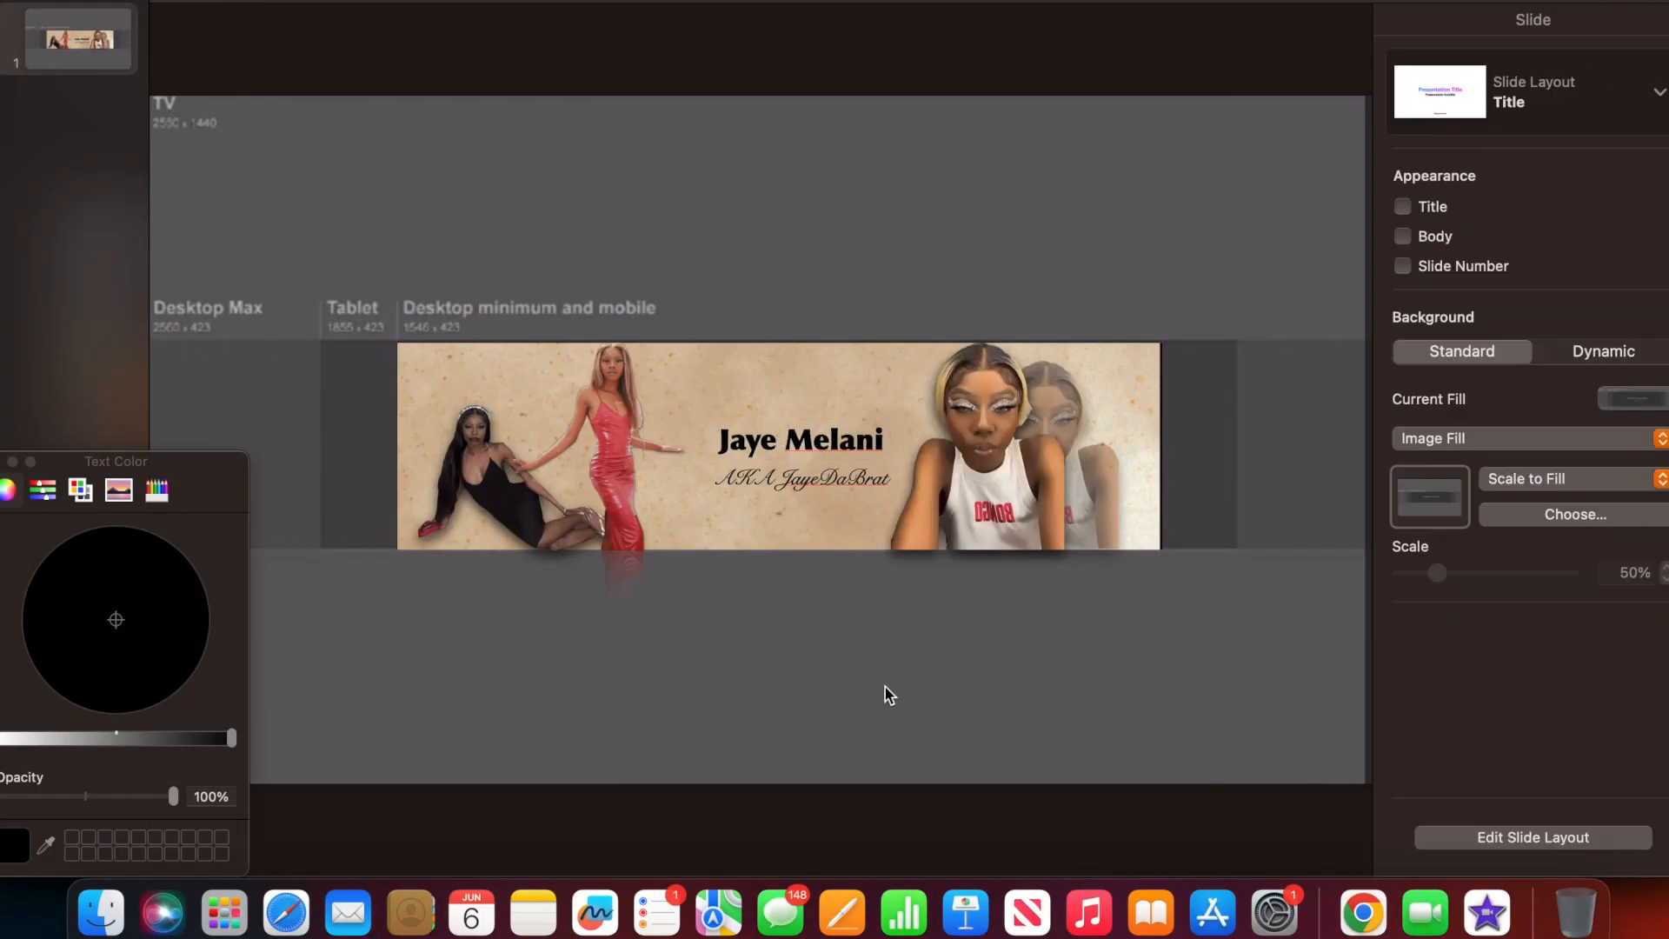
{"action": "left_click", "coordinate": [1052, 423]}
{"action": "left_click_drag", "start_coordinate": [1052, 423], "coordinate": [987, 412]}
{"action": "left_click", "coordinate": [968, 410]}
{"action": "left_click", "coordinate": [901, 659]}
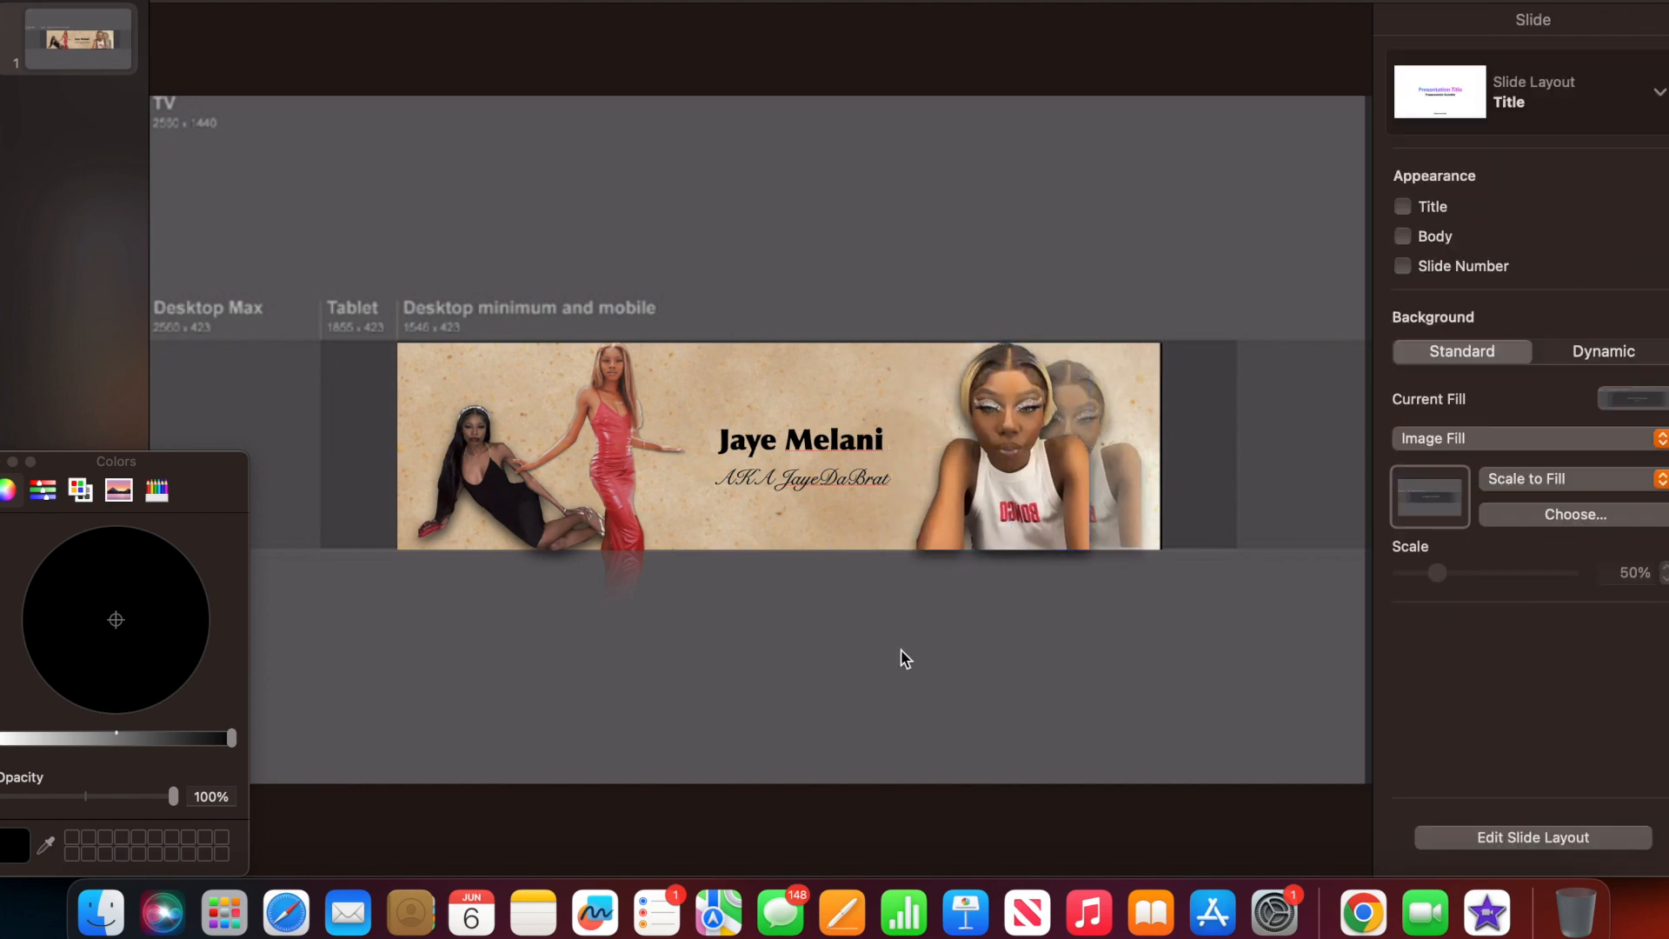
Move the creator's name slightly left, keeping it at the same height above the handle text.
{"action": "left_click", "coordinate": [790, 442]}
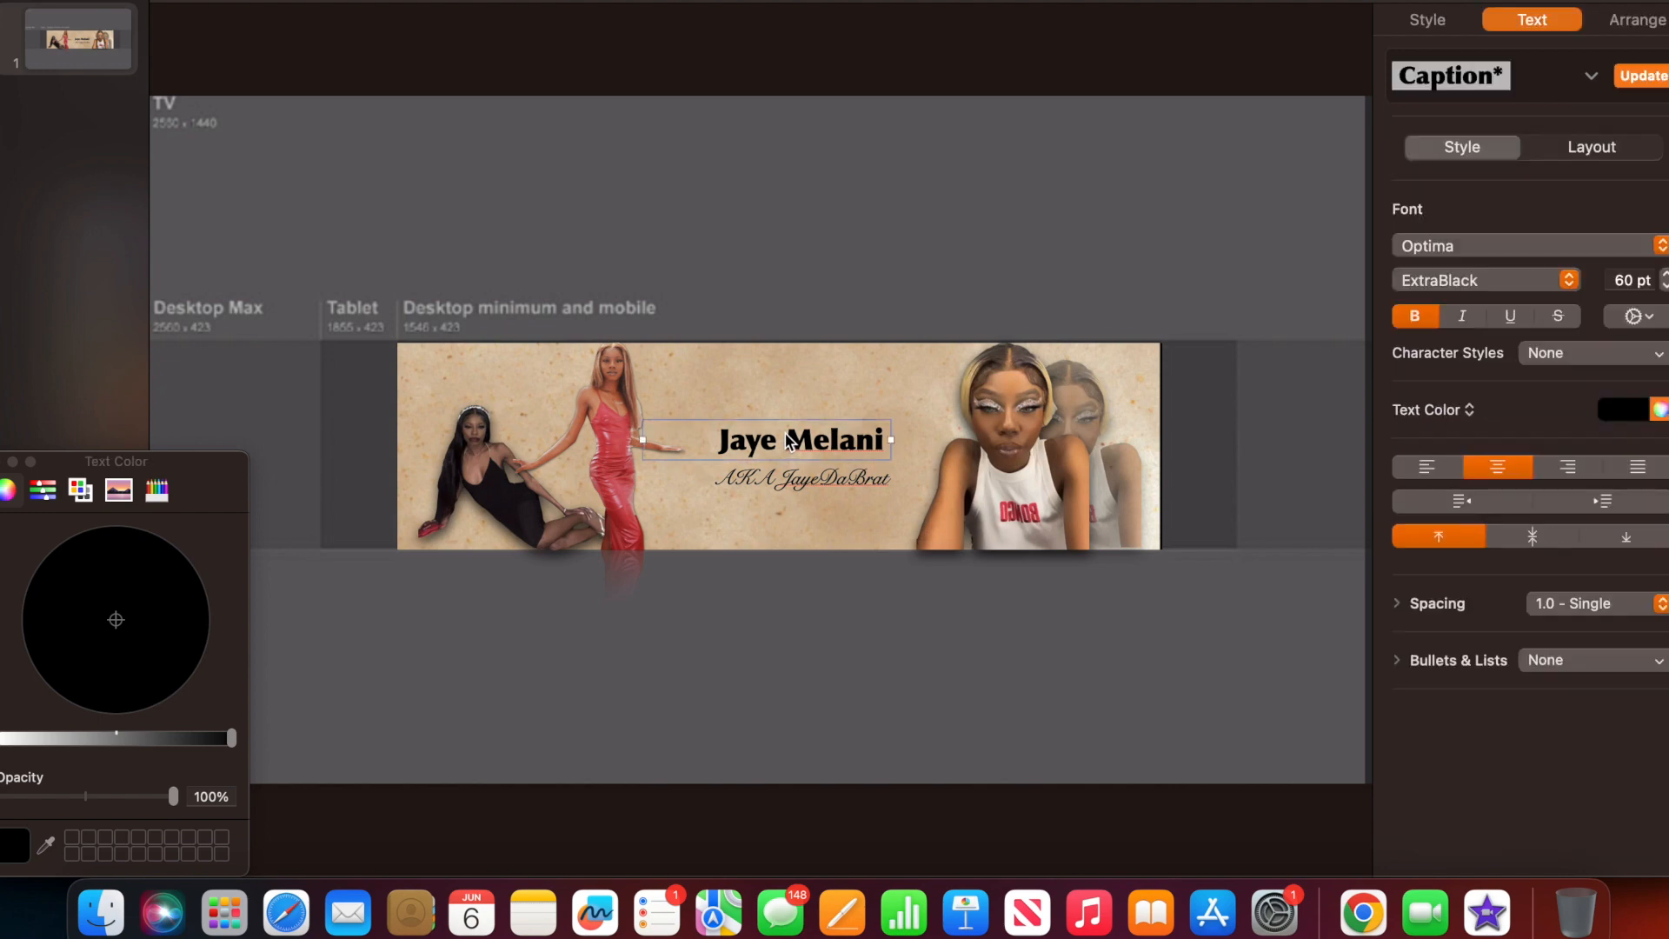
{"action": "left_click", "coordinate": [867, 478]}
{"action": "left_click_drag", "start_coordinate": [814, 416], "coordinate": [800, 439]}
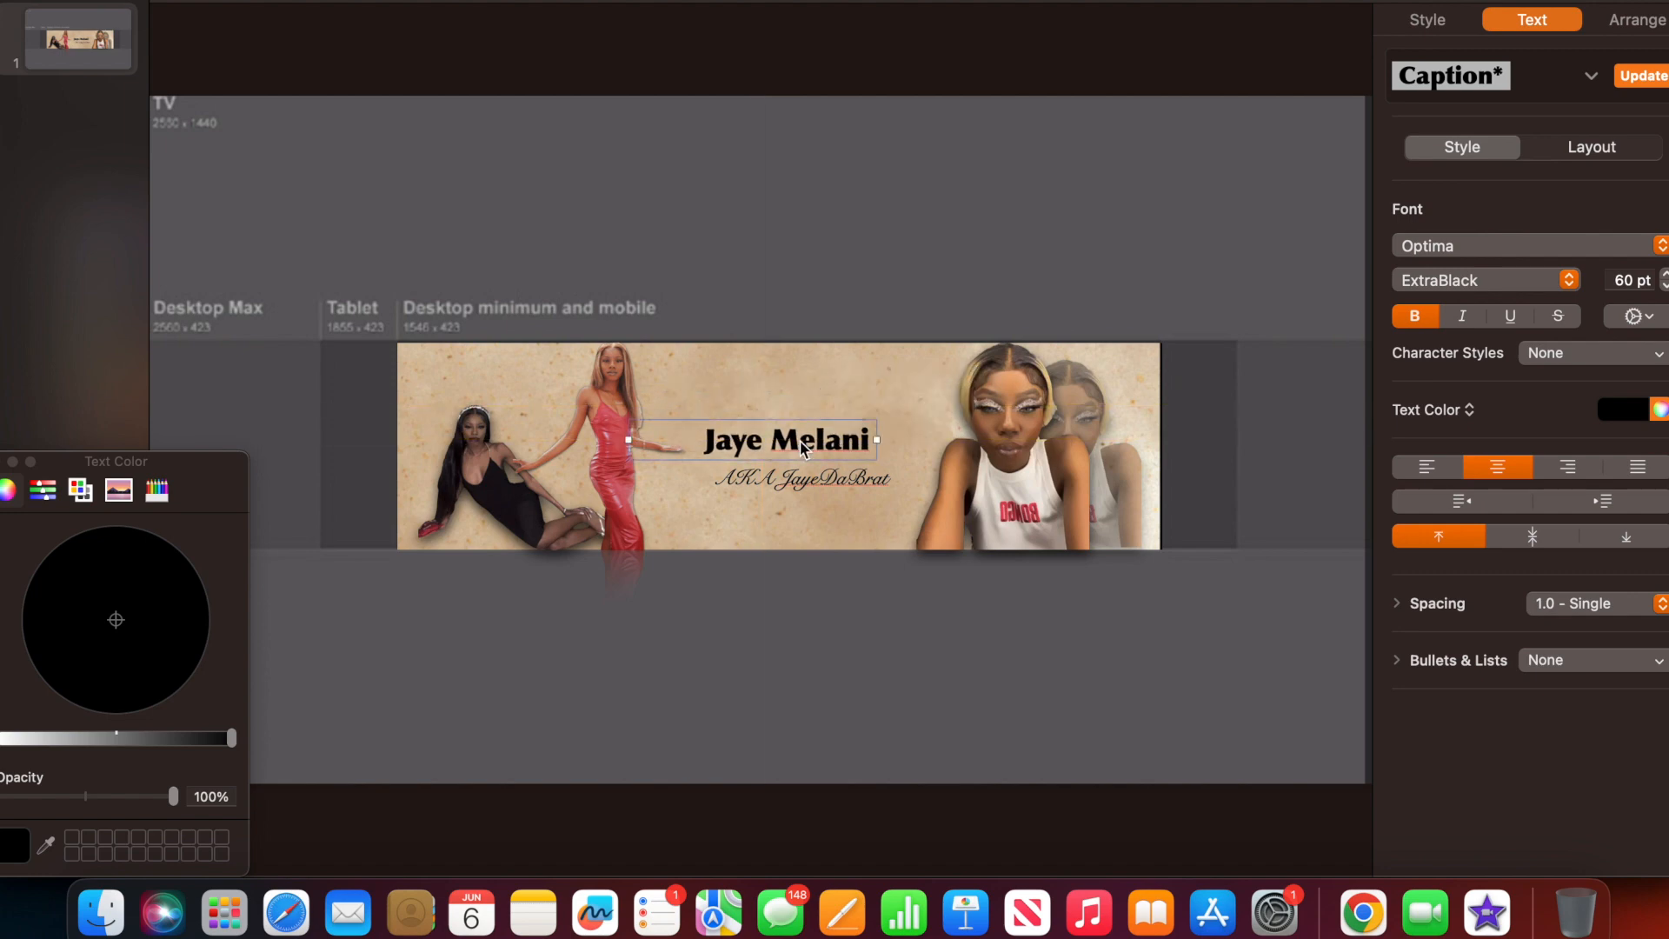
Add a text shadow to the creator's name.
{"action": "left_click", "coordinate": [1567, 318]}
{"action": "left_click", "coordinate": [1567, 317]}
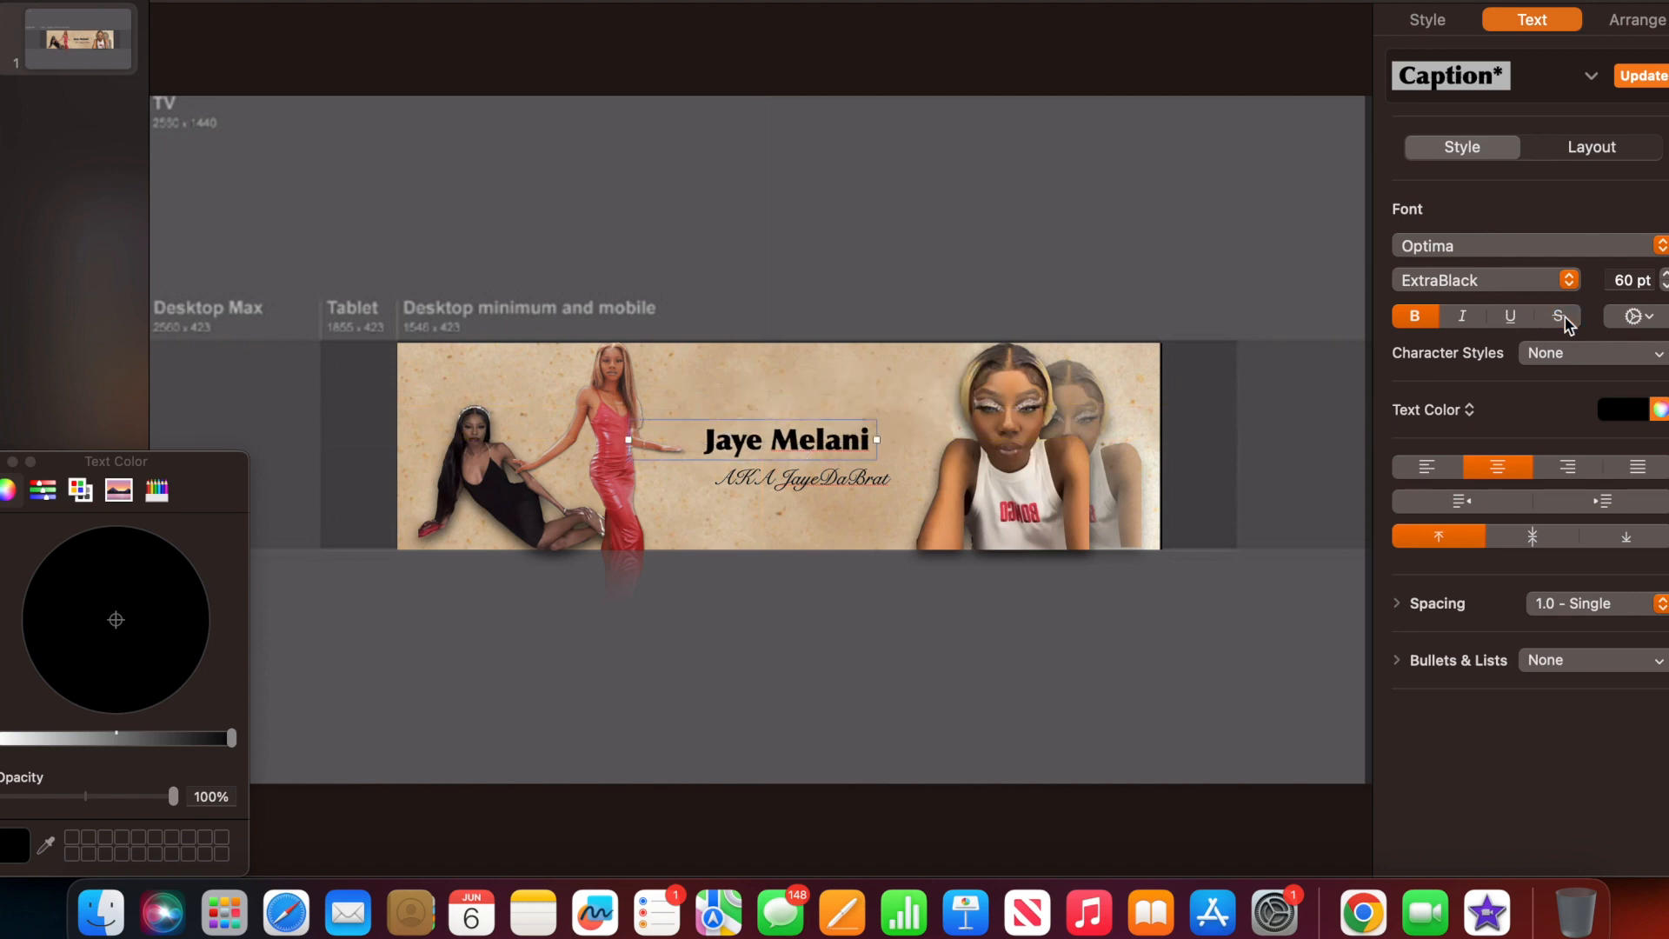
{"action": "left_click", "coordinate": [1654, 322]}
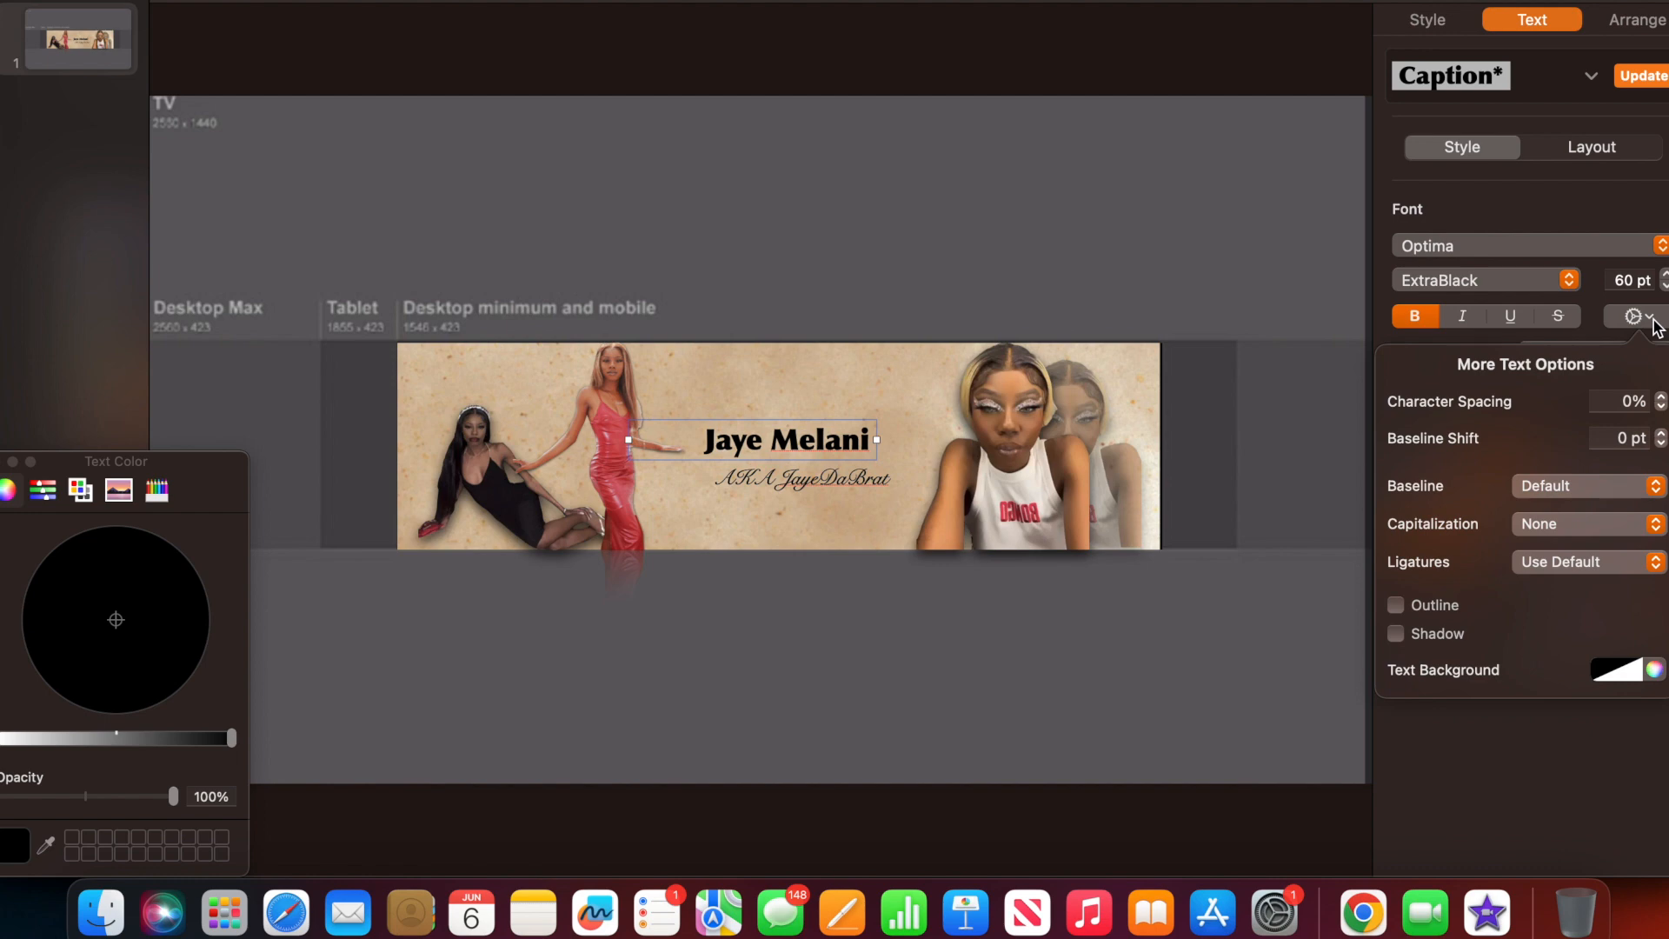
{"action": "left_click", "coordinate": [1396, 634]}
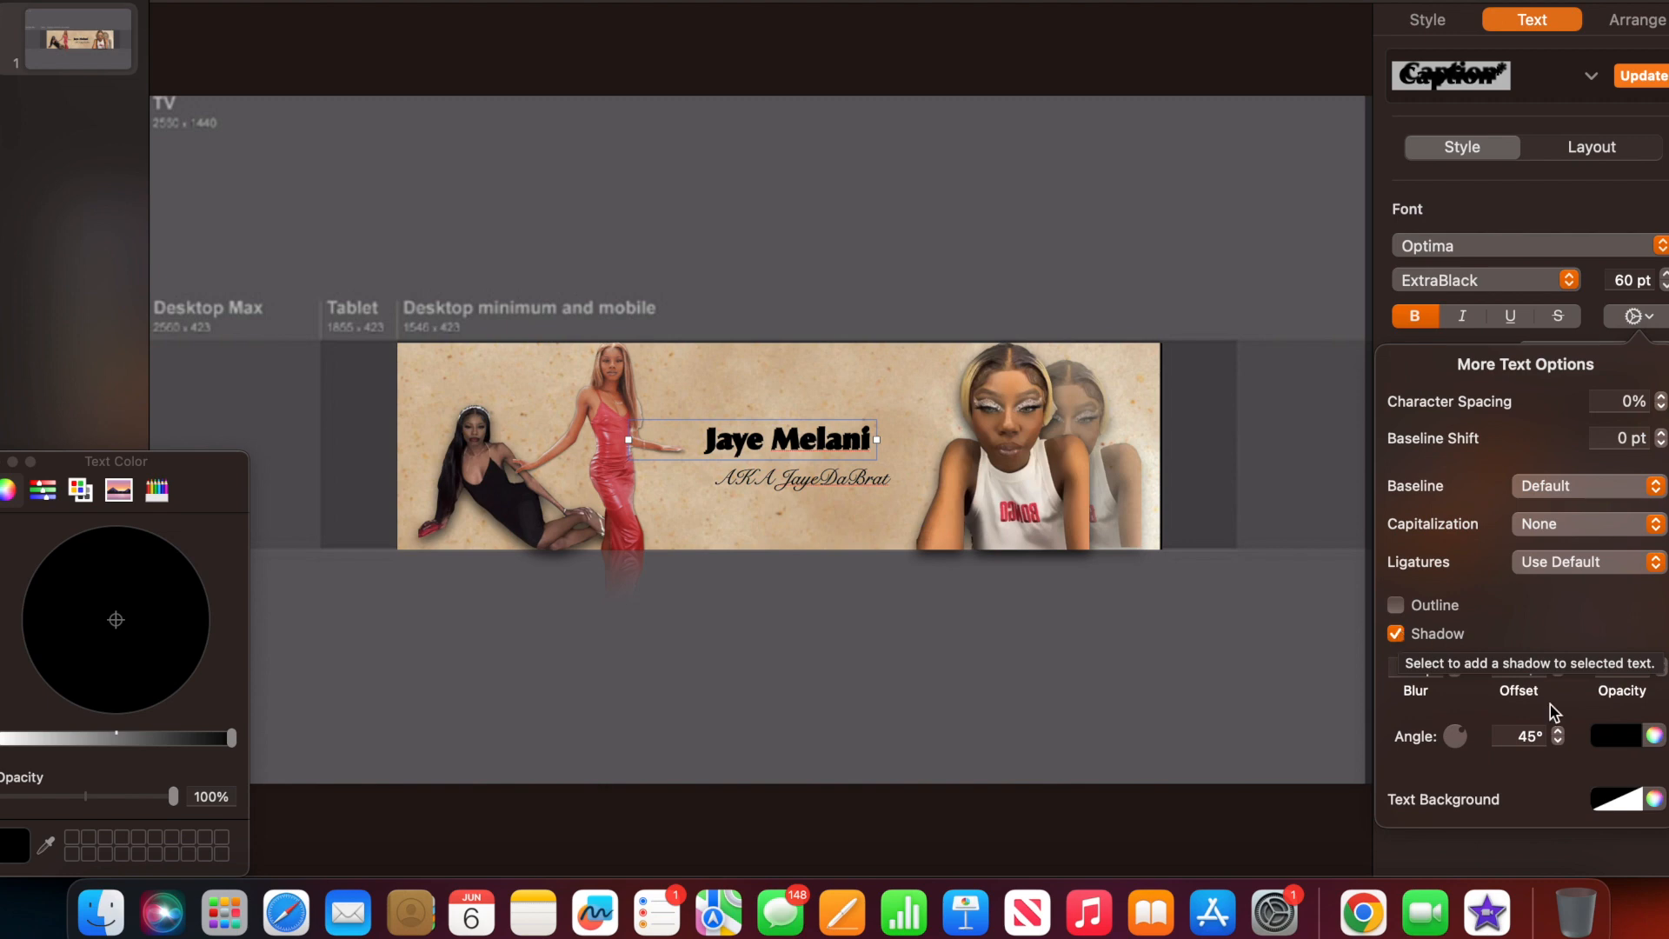
Try red and then white as the text background of the creator's name, and restore no background.
{"action": "left_click", "coordinate": [1632, 800]}
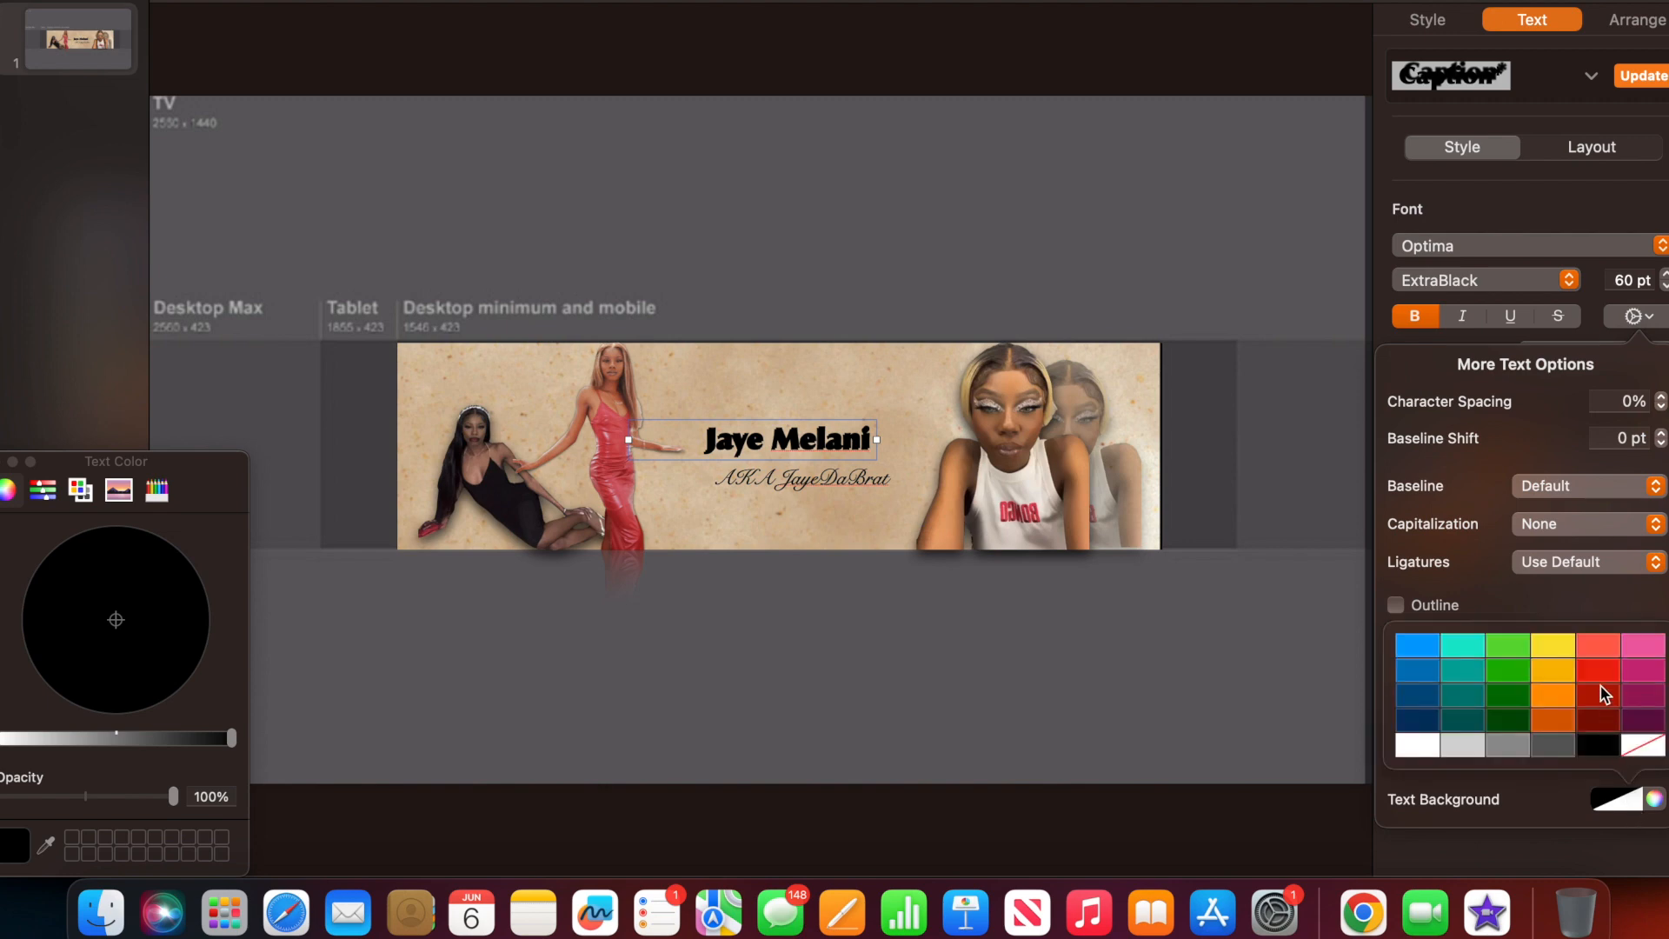
{"action": "left_click", "coordinate": [1599, 671]}
{"action": "left_click", "coordinate": [1652, 800]}
{"action": "left_click", "coordinate": [1636, 800]}
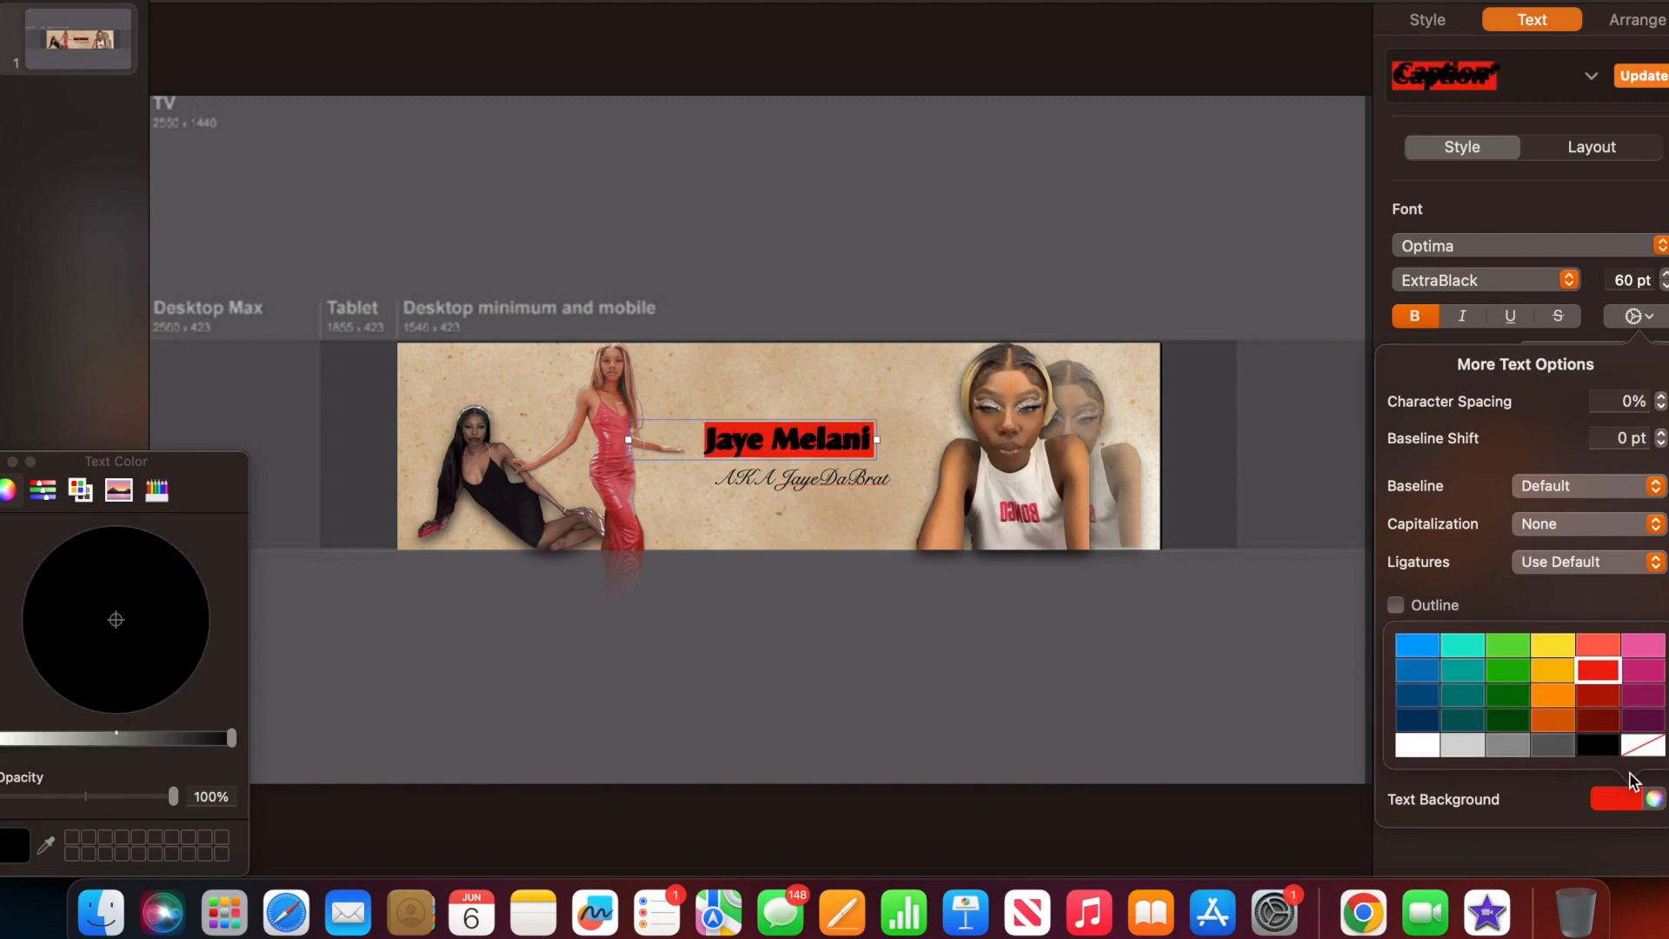
{"action": "left_click", "coordinate": [1641, 753]}
{"action": "left_click", "coordinate": [1630, 798]}
{"action": "left_click", "coordinate": [1433, 745]}
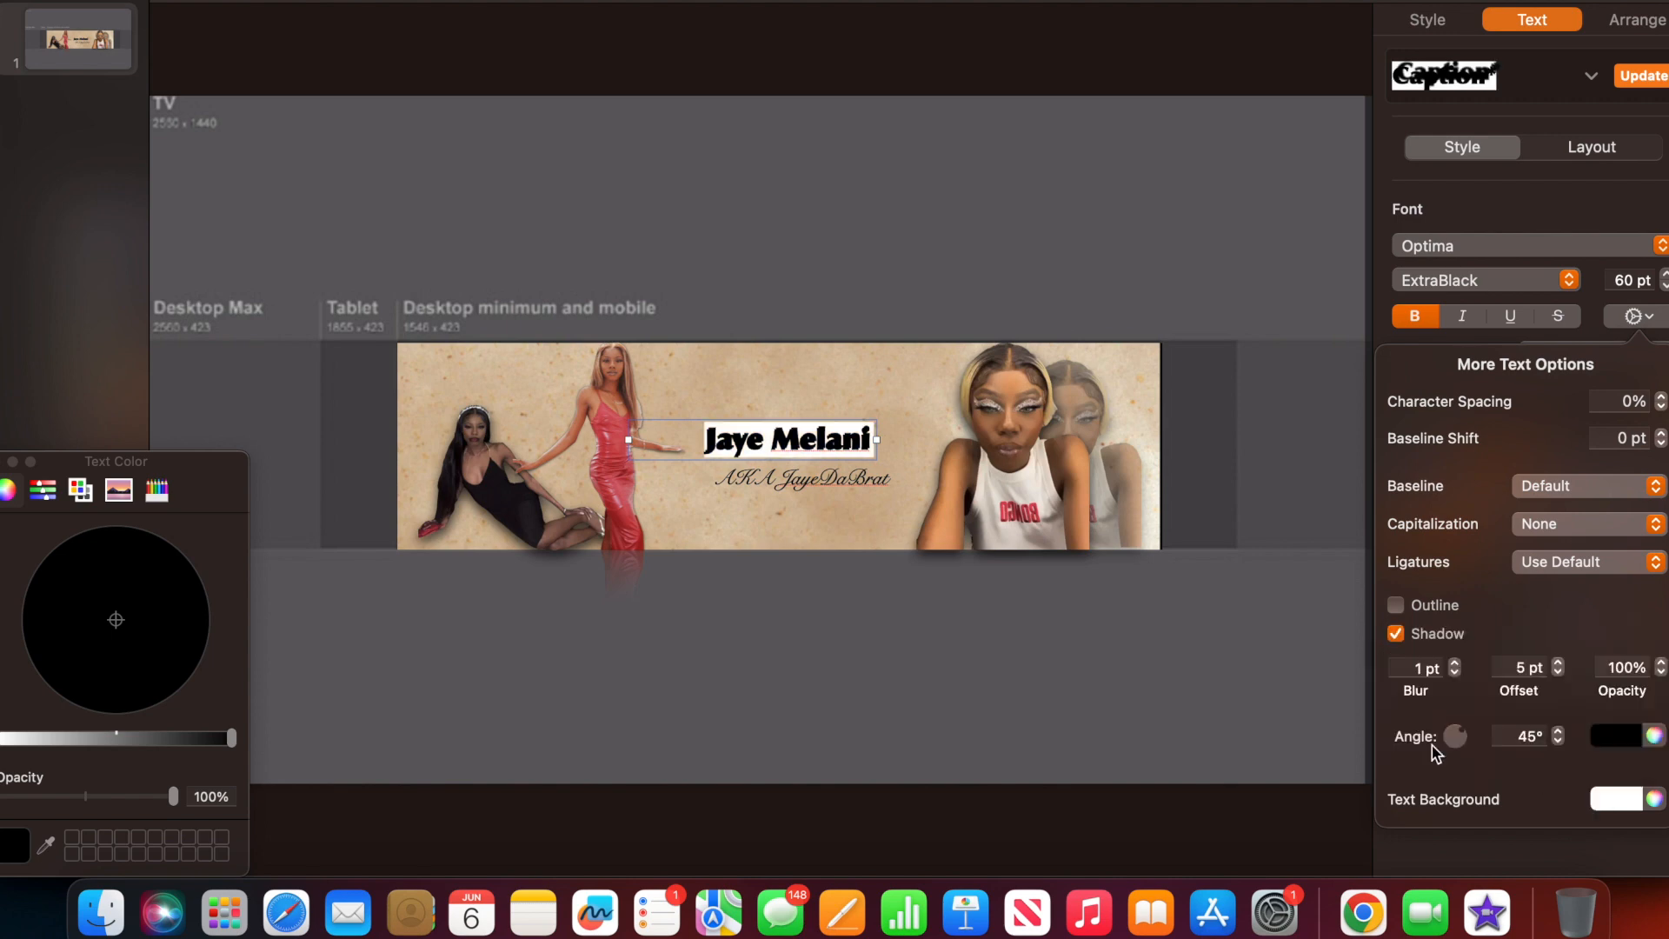
{"action": "left_click", "coordinate": [1630, 795]}
{"action": "left_click", "coordinate": [1641, 745]}
Make the name's text shadow white with an angle of 0° and an opacity of 80%.
{"action": "left_click", "coordinate": [1625, 737]}
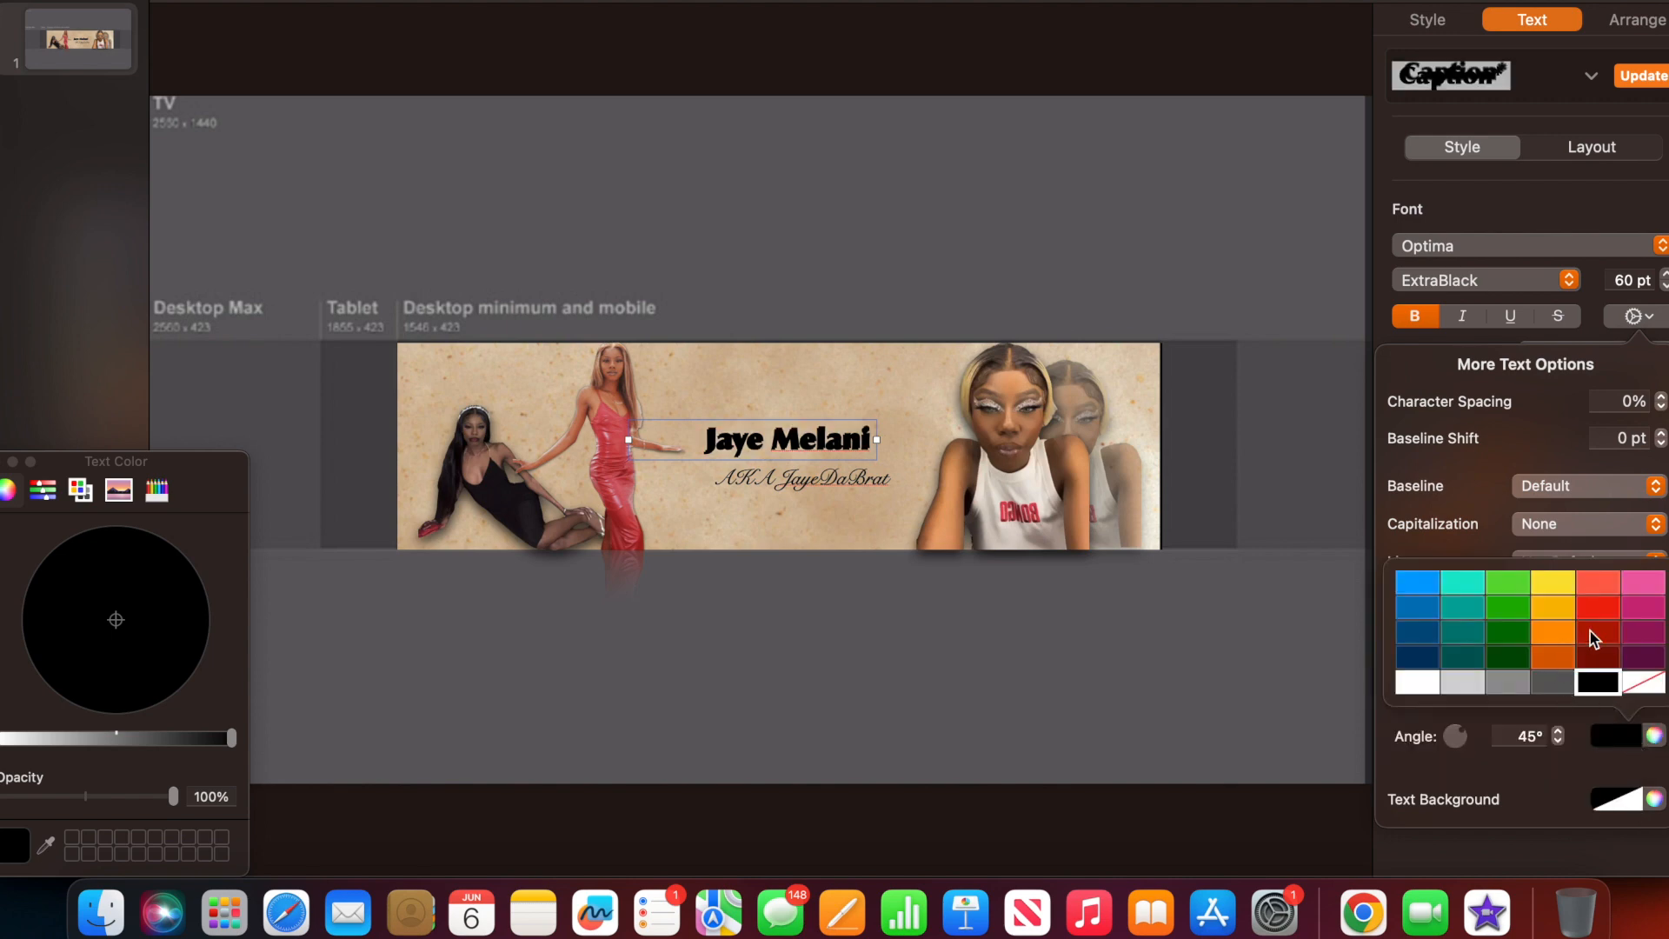
{"action": "left_click", "coordinate": [1409, 686]}
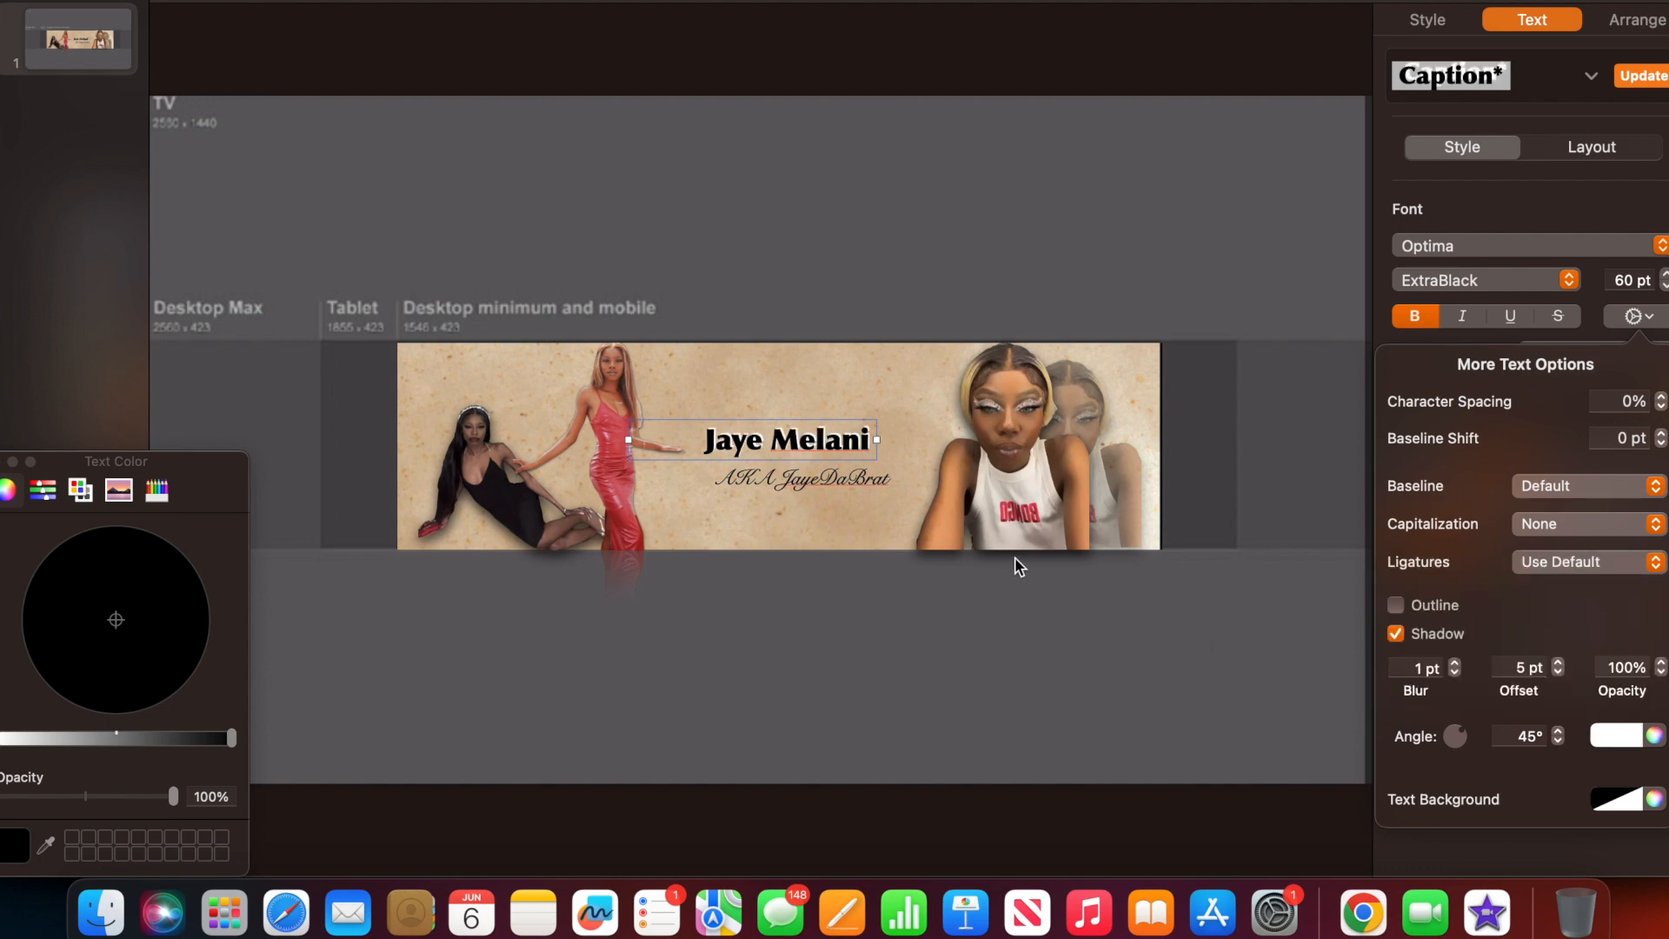
{"action": "left_click", "coordinate": [1522, 736]}
{"action": "type", "text": "90"}
{"action": "key", "text": "Return"}
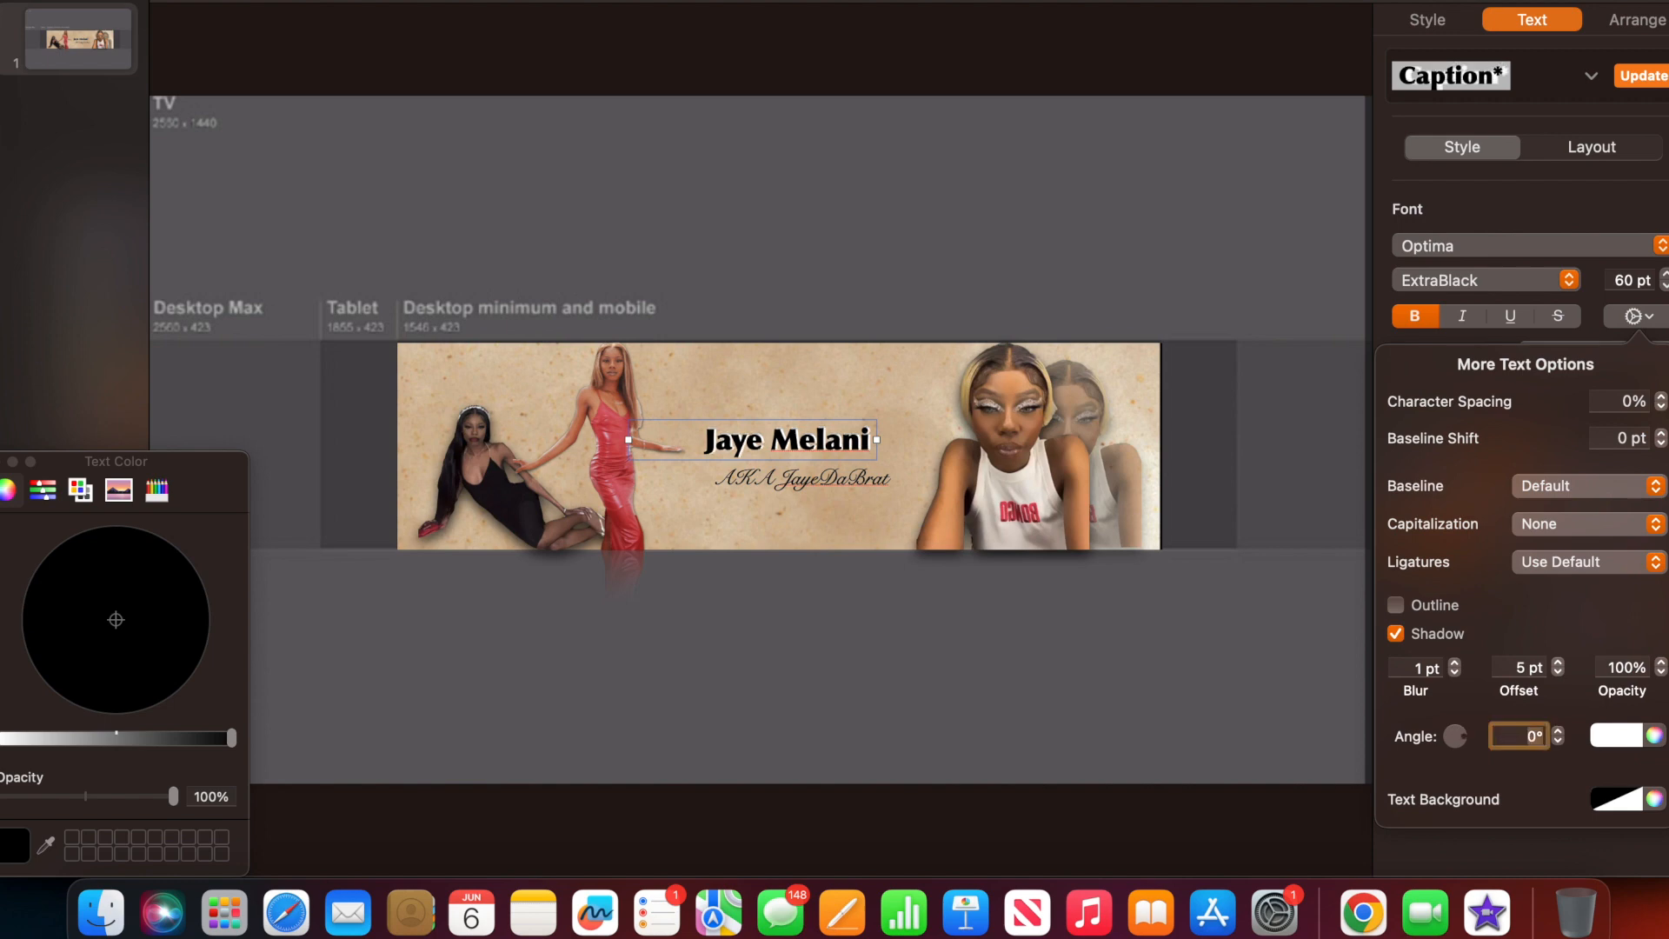
{"action": "left_click", "coordinate": [1621, 667]}
{"action": "type", "text": "80"}
{"action": "key", "text": "Return"}
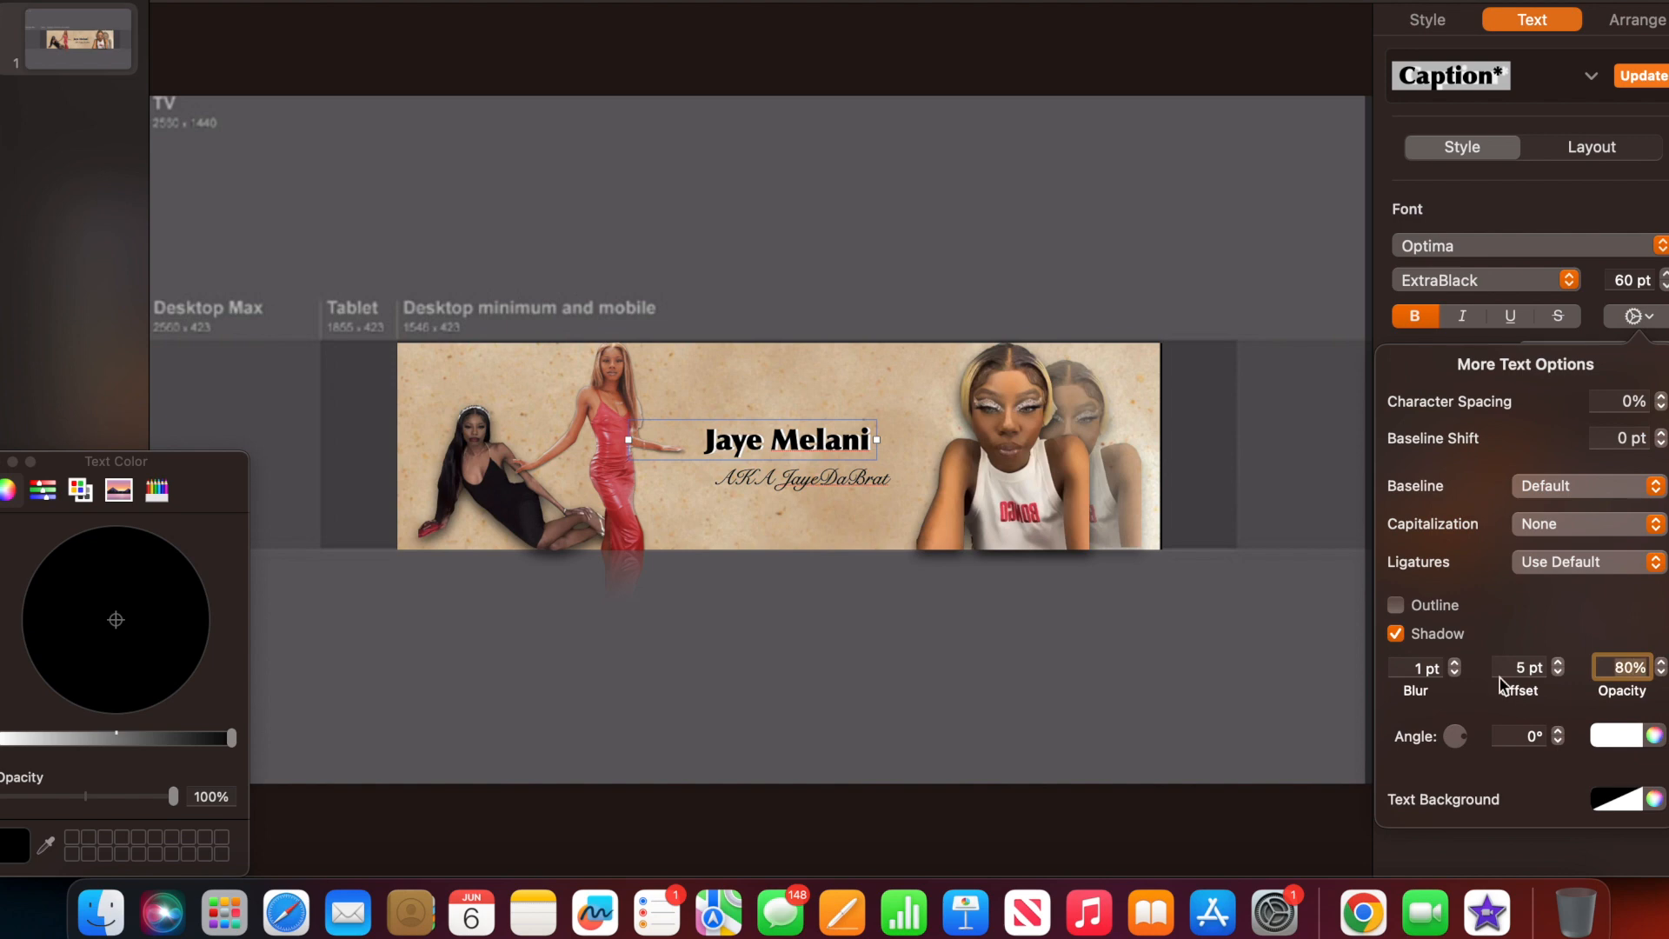
Enlarge the creator's name to 70 pt.
{"action": "left_click", "coordinate": [1005, 551]}
{"action": "left_click", "coordinate": [811, 461]}
{"action": "triple_click", "coordinate": [842, 447]}
{"action": "left_click", "coordinate": [1627, 278]}
{"action": "type", "text": "70"}
{"action": "key", "text": "Return"}
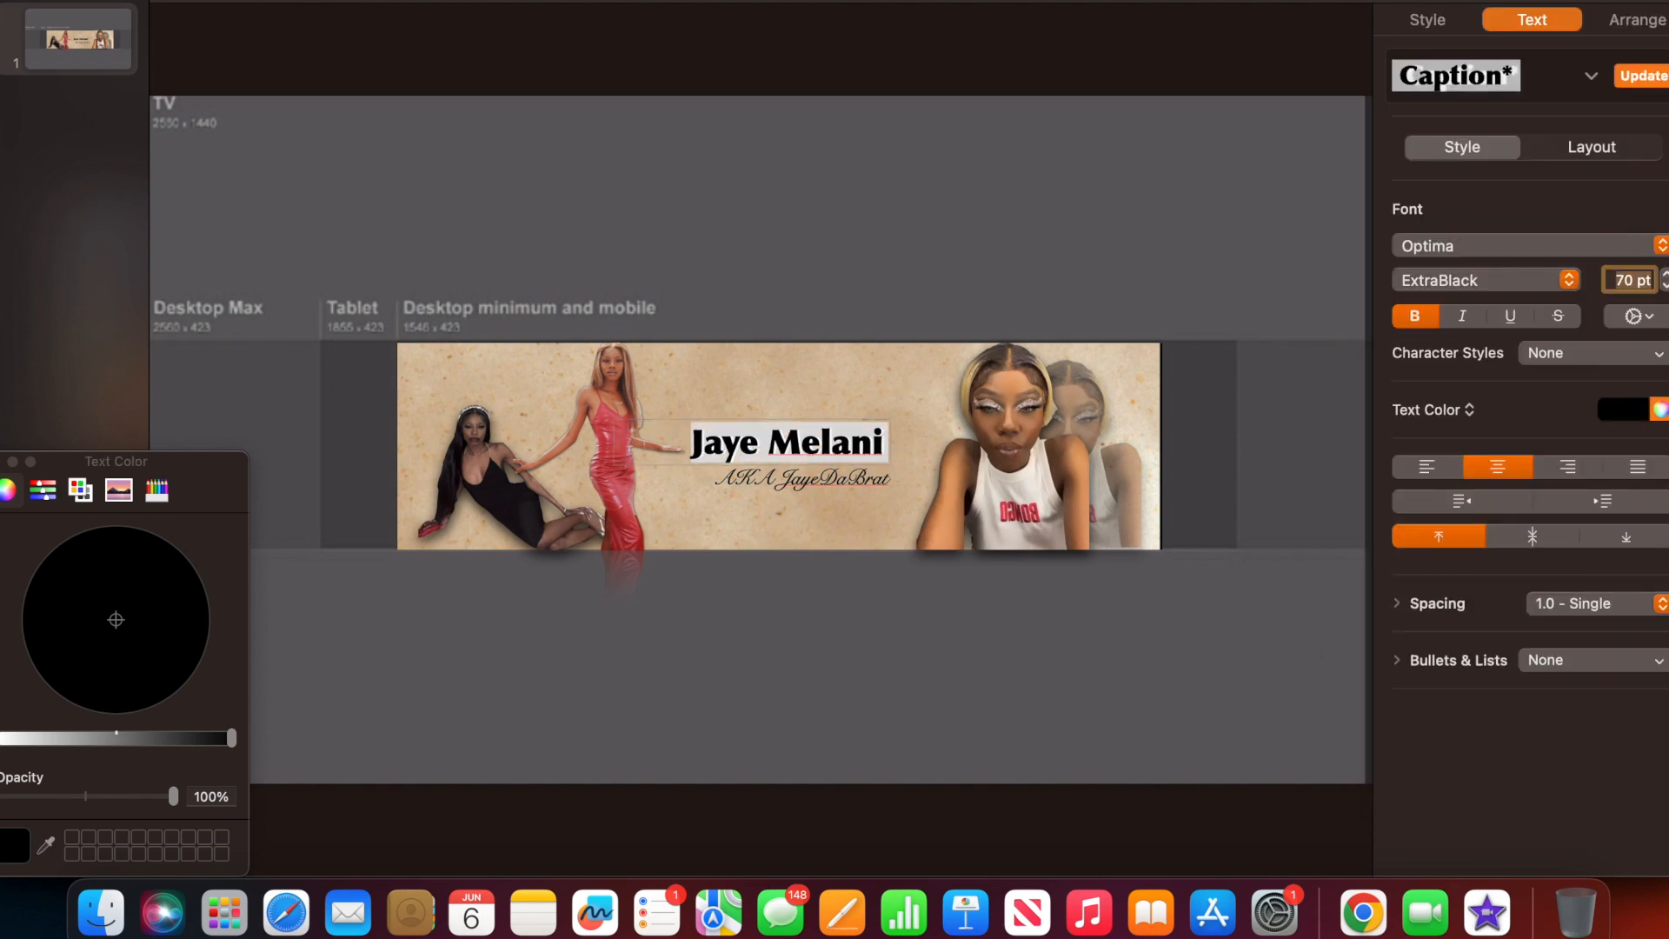
Move the creator's name up between the cutouts and place the handle text centred just beneath it.
{"action": "left_click", "coordinate": [1046, 674]}
{"action": "left_click", "coordinate": [841, 445]}
{"action": "left_click_drag", "start_coordinate": [841, 445], "coordinate": [848, 420]}
{"action": "left_click", "coordinate": [829, 477]}
{"action": "left_click_drag", "start_coordinate": [830, 477], "coordinate": [854, 445]}
{"action": "left_click", "coordinate": [875, 670]}
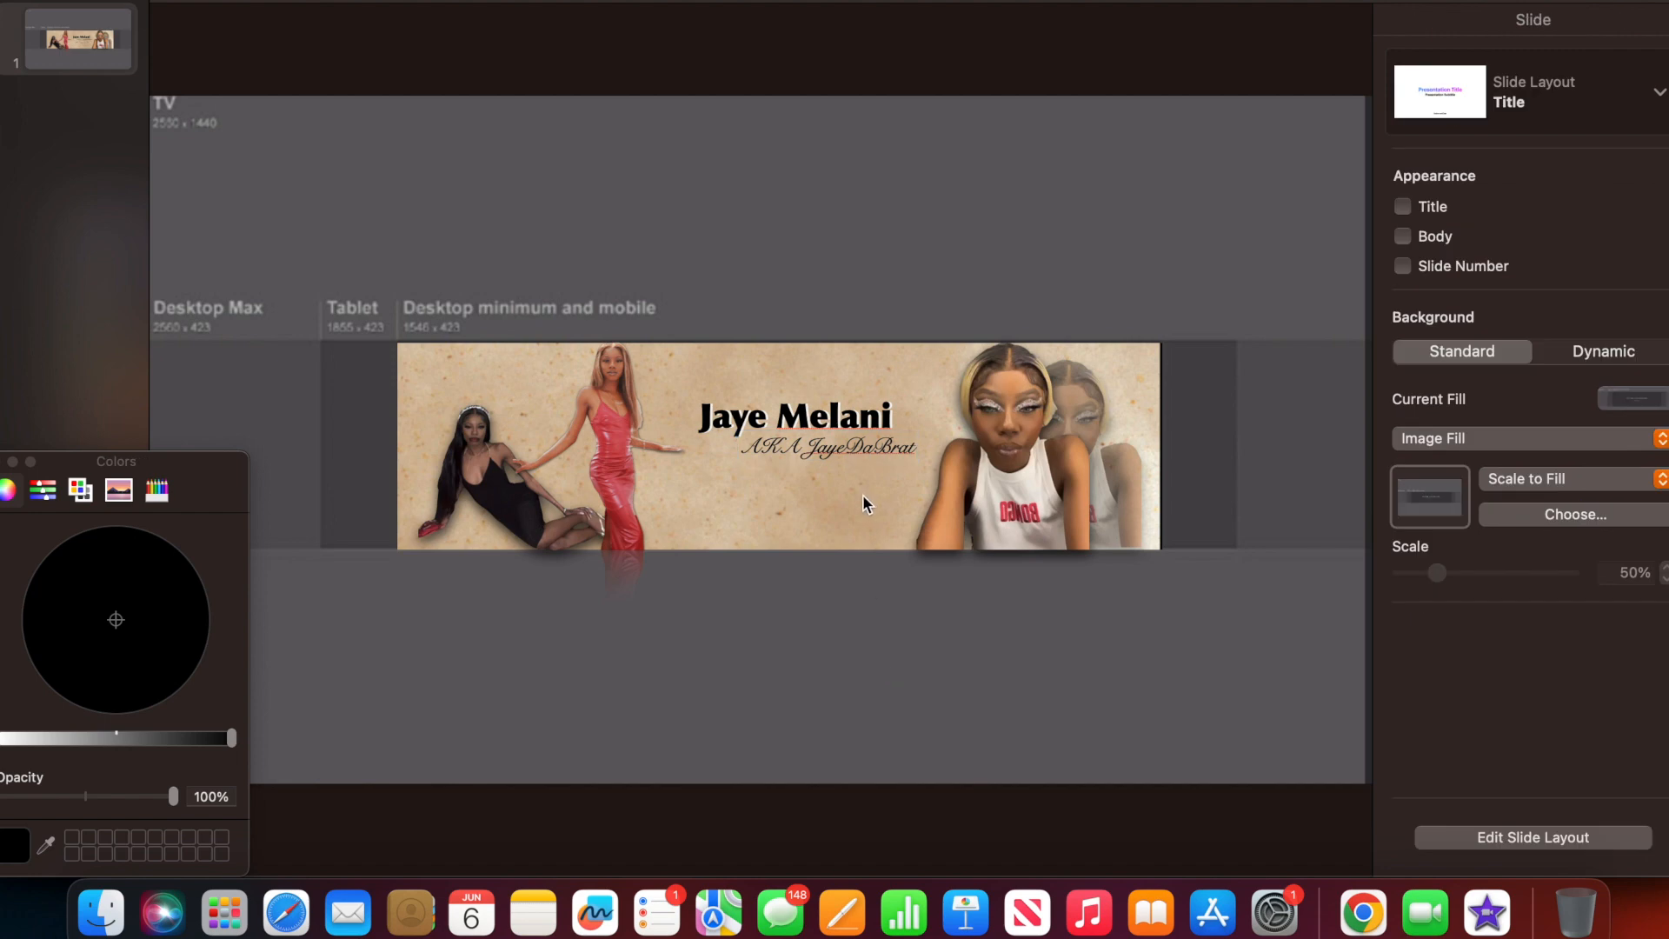
{"action": "left_click_drag", "start_coordinate": [830, 454], "coordinate": [790, 452]}
{"action": "left_click", "coordinate": [792, 618]}
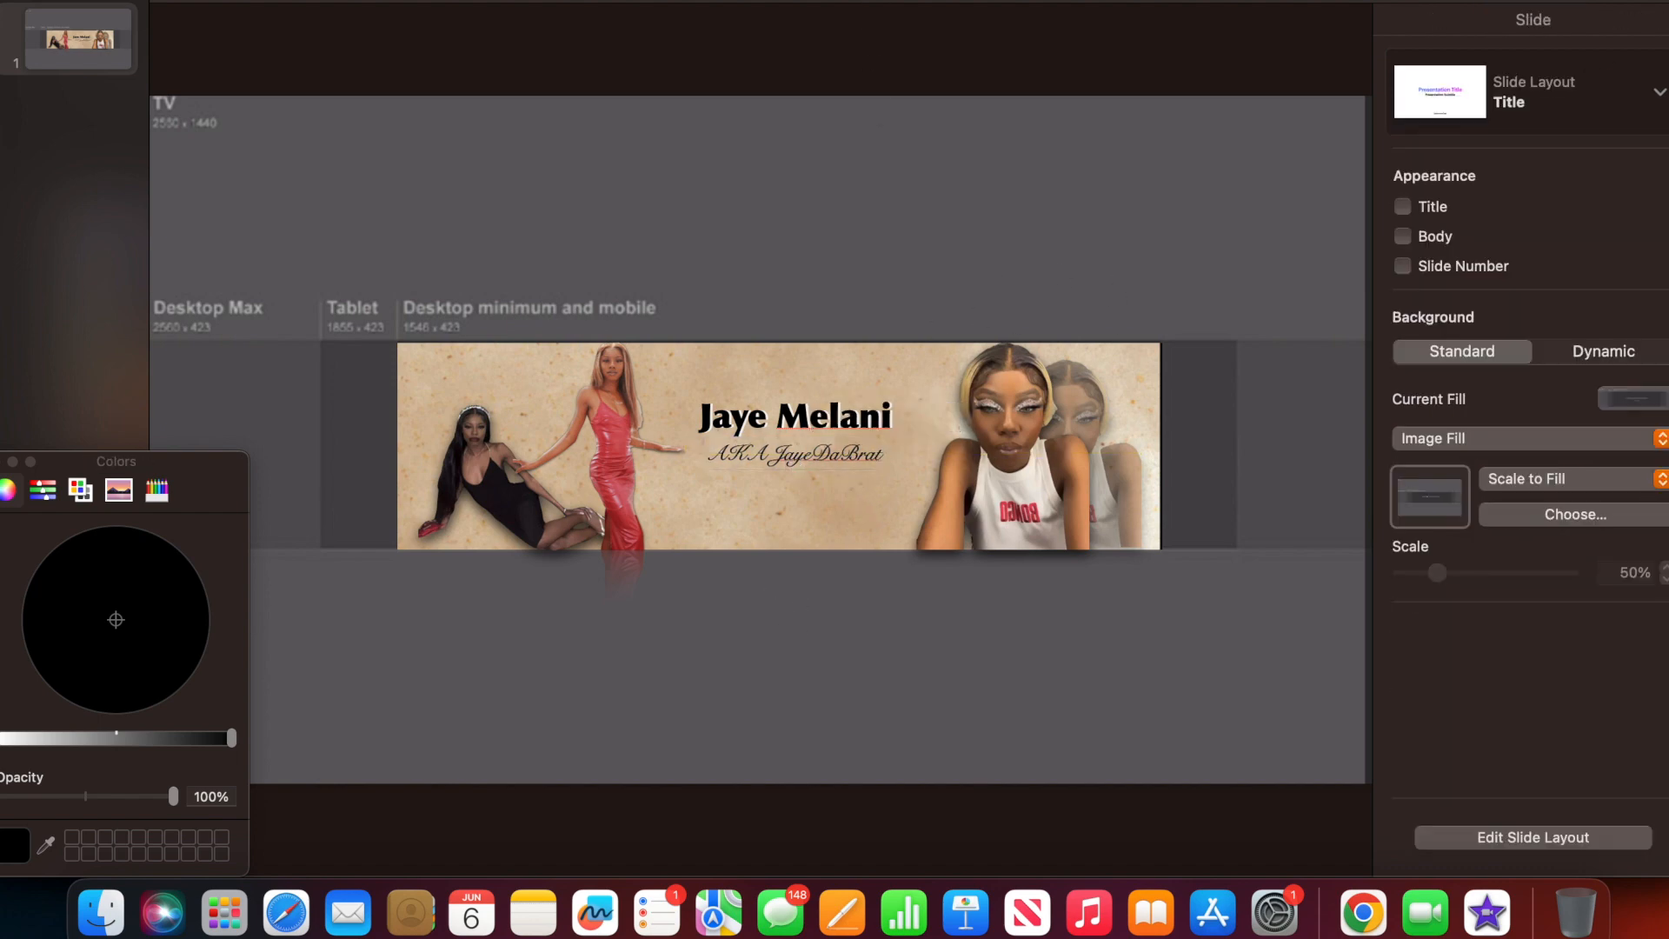
Add a text box reading "ENTERTAINMENT | BEAUTY | LIFESTYLE" near the lower edge of the banner.
{"action": "left_click", "coordinate": [877, 1]}
{"action": "left_click_drag", "start_coordinate": [760, 440], "coordinate": [687, 514]}
{"action": "left_click", "coordinate": [685, 514]}
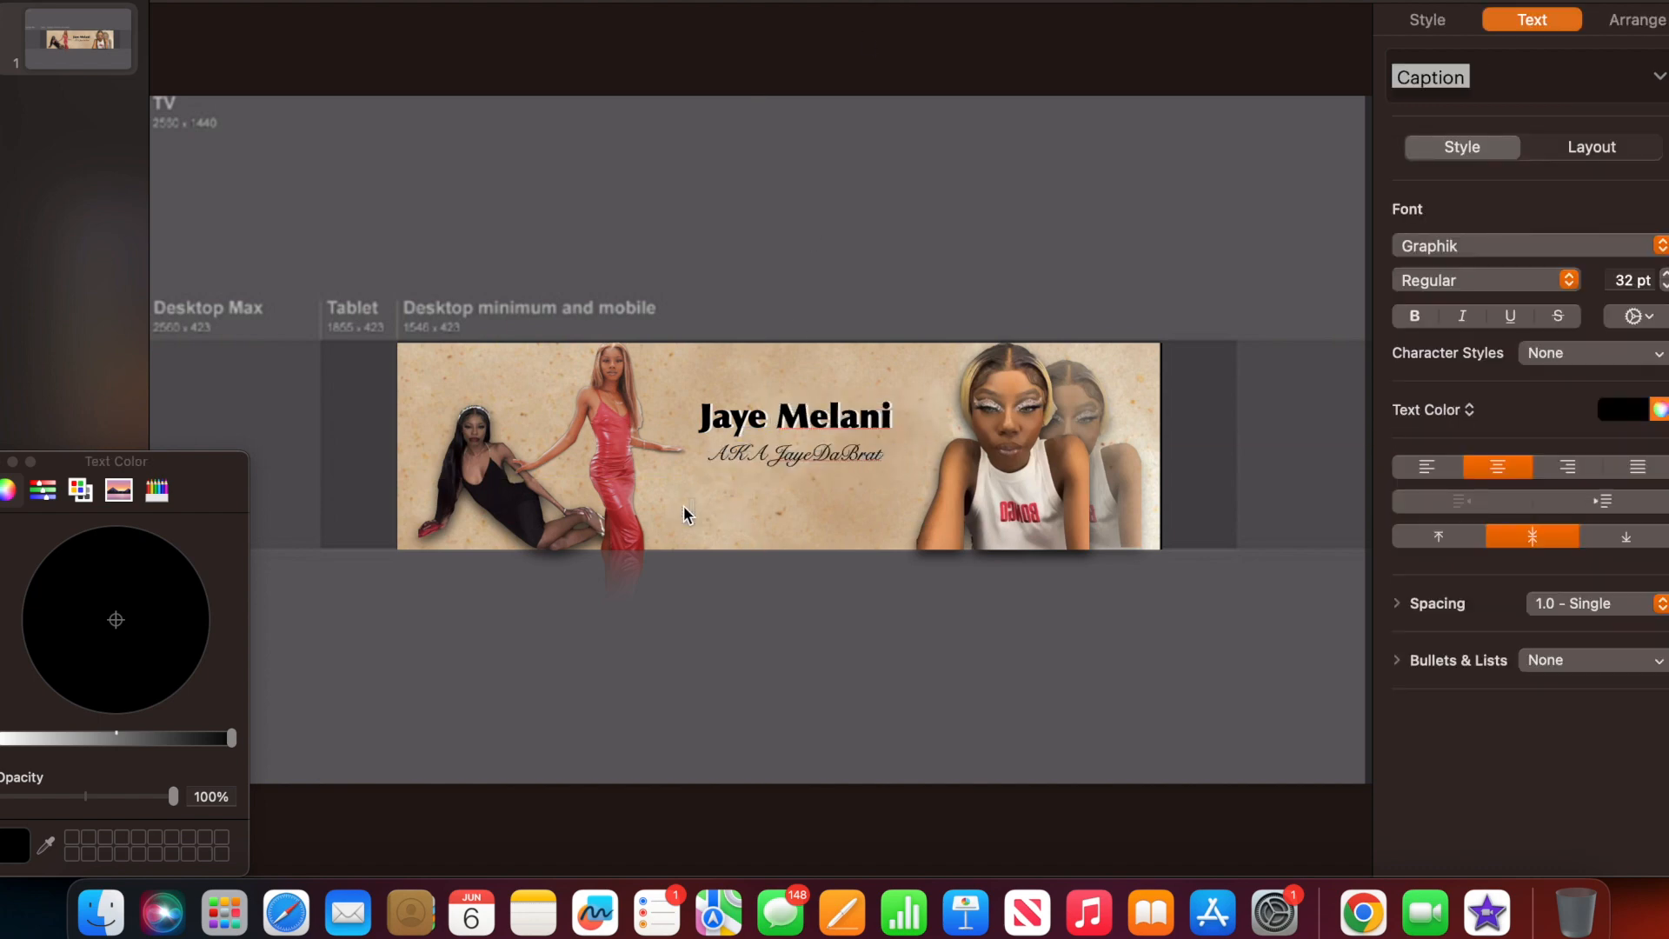
{"action": "type", "text": "ENTERTAINMENT"}
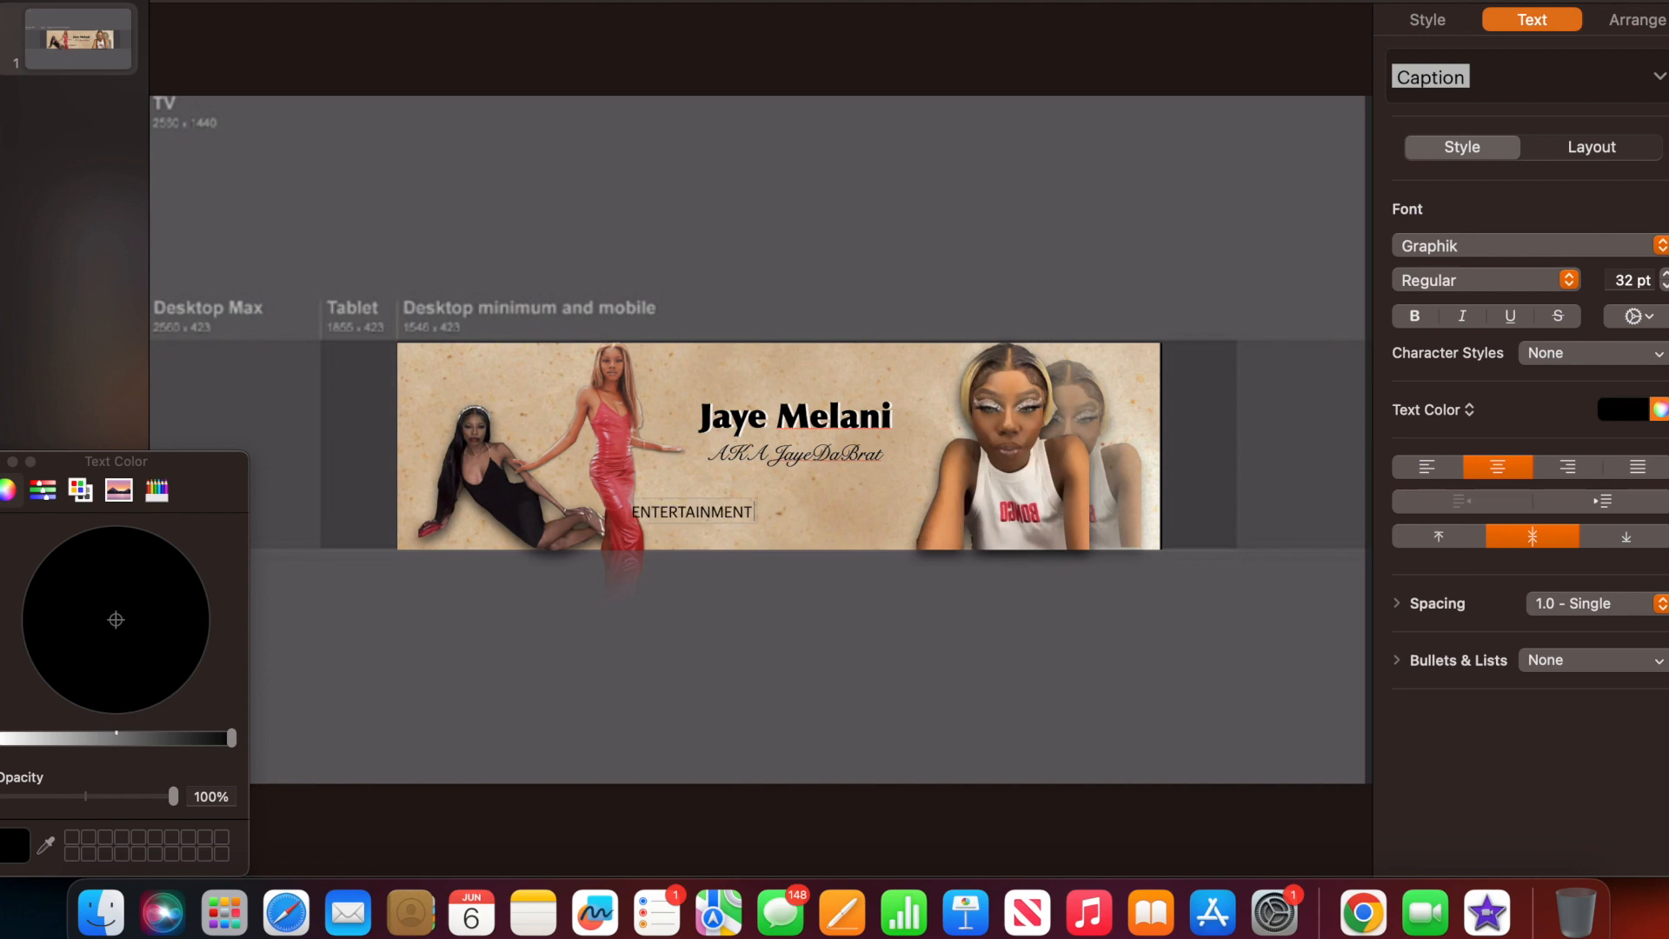
{"action": "type", "text": " | BEAU"}
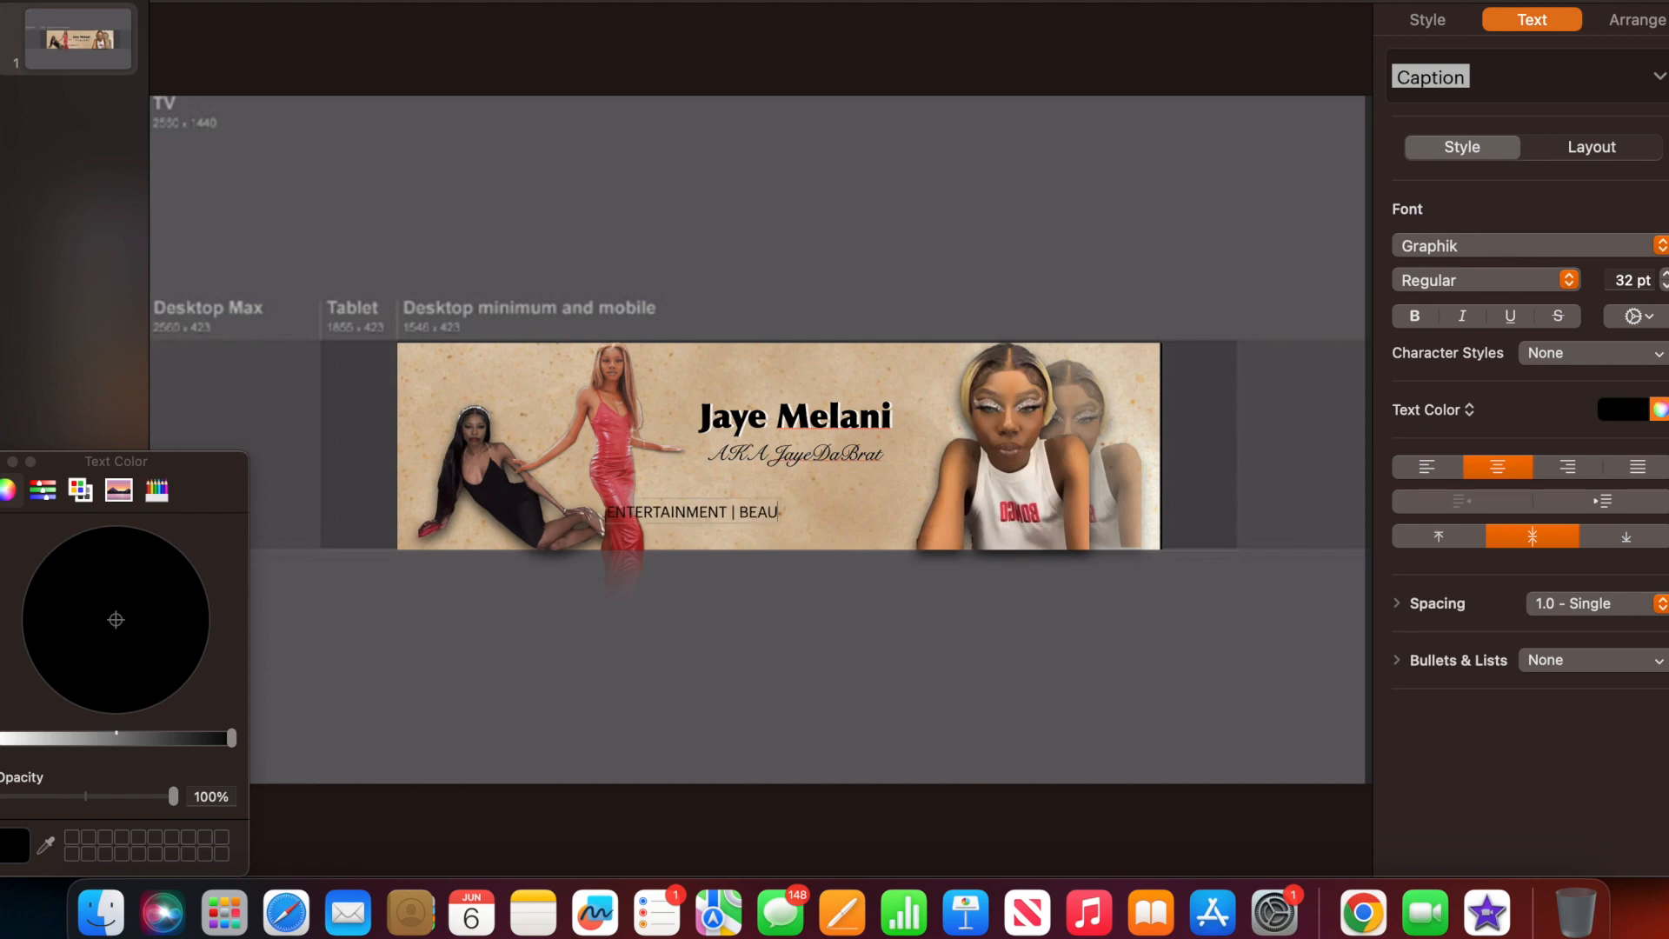
{"action": "type", "text": "TY | LIFESTYLE"}
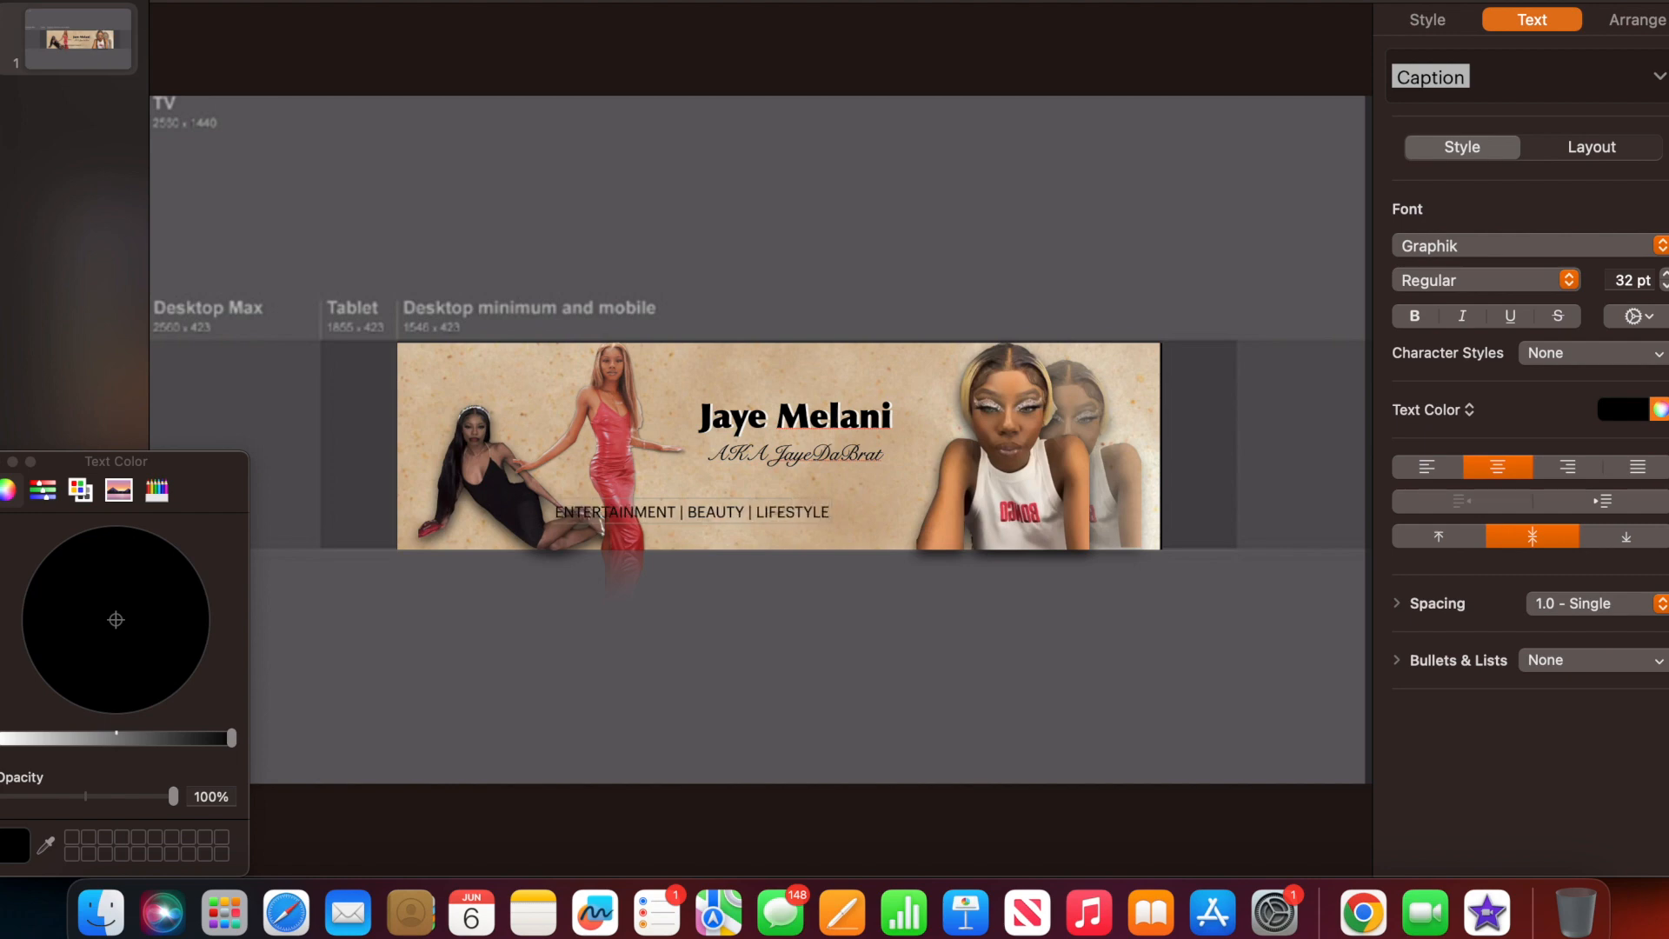
{"action": "left_click", "coordinate": [779, 576]}
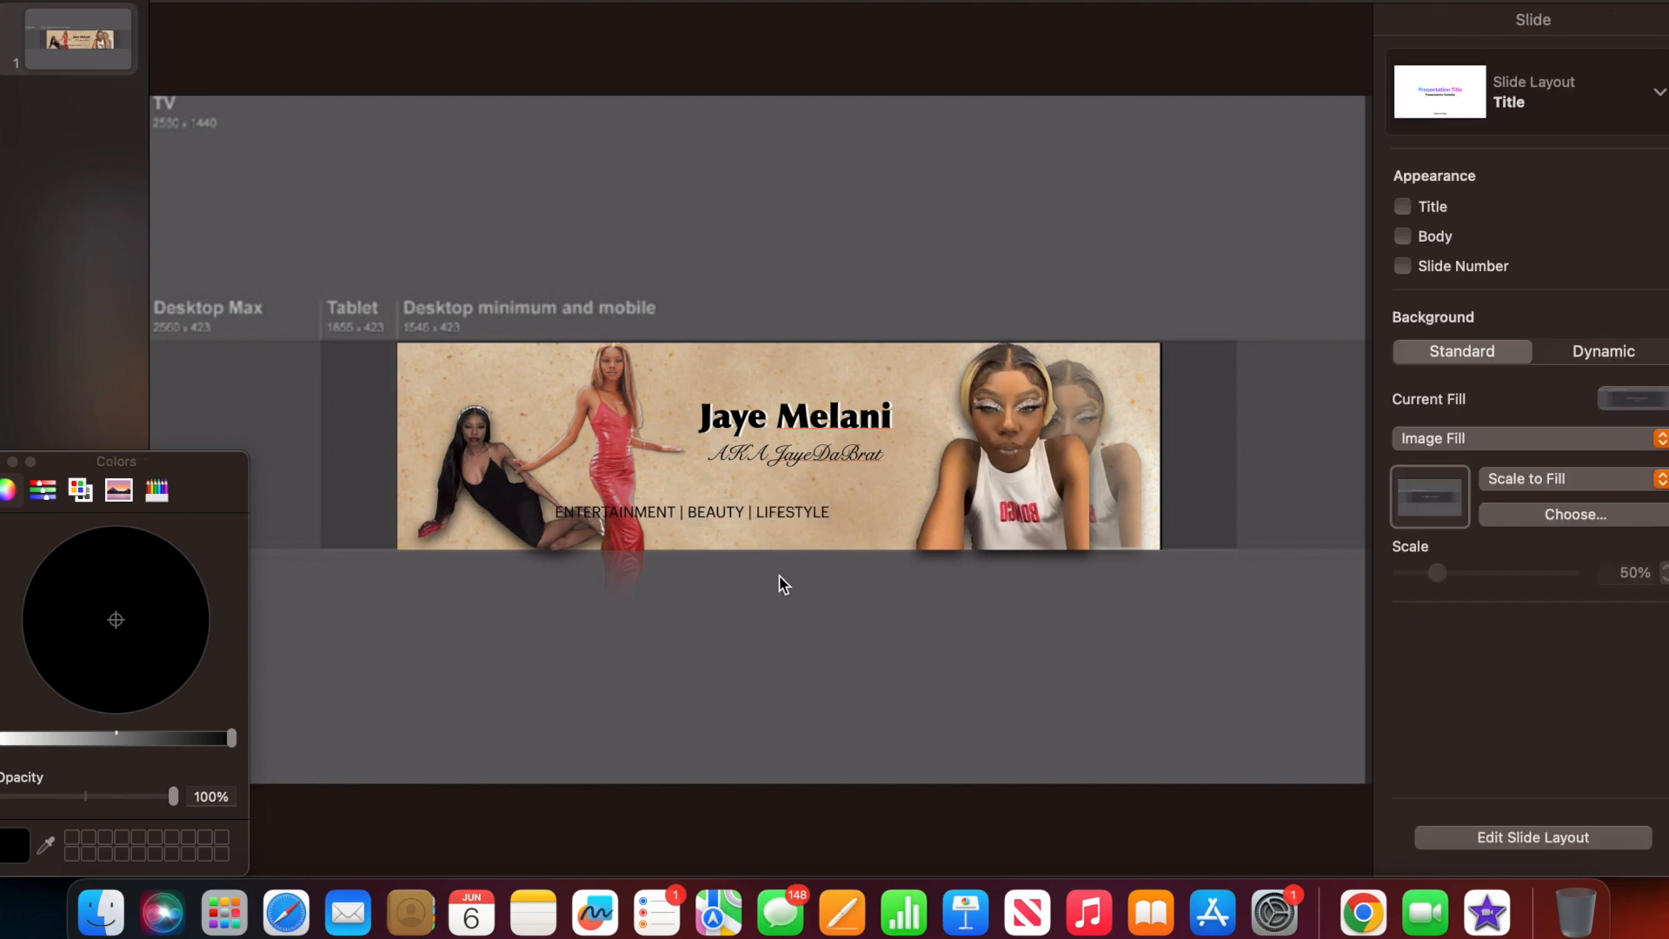
Move the "ENTERTAINMENT | BEAUTY | LIFESTYLE" line right so it sits between the cutouts below the handle.
{"action": "left_click", "coordinate": [737, 508]}
{"action": "left_click", "coordinate": [670, 529]}
{"action": "left_click", "coordinate": [660, 510]}
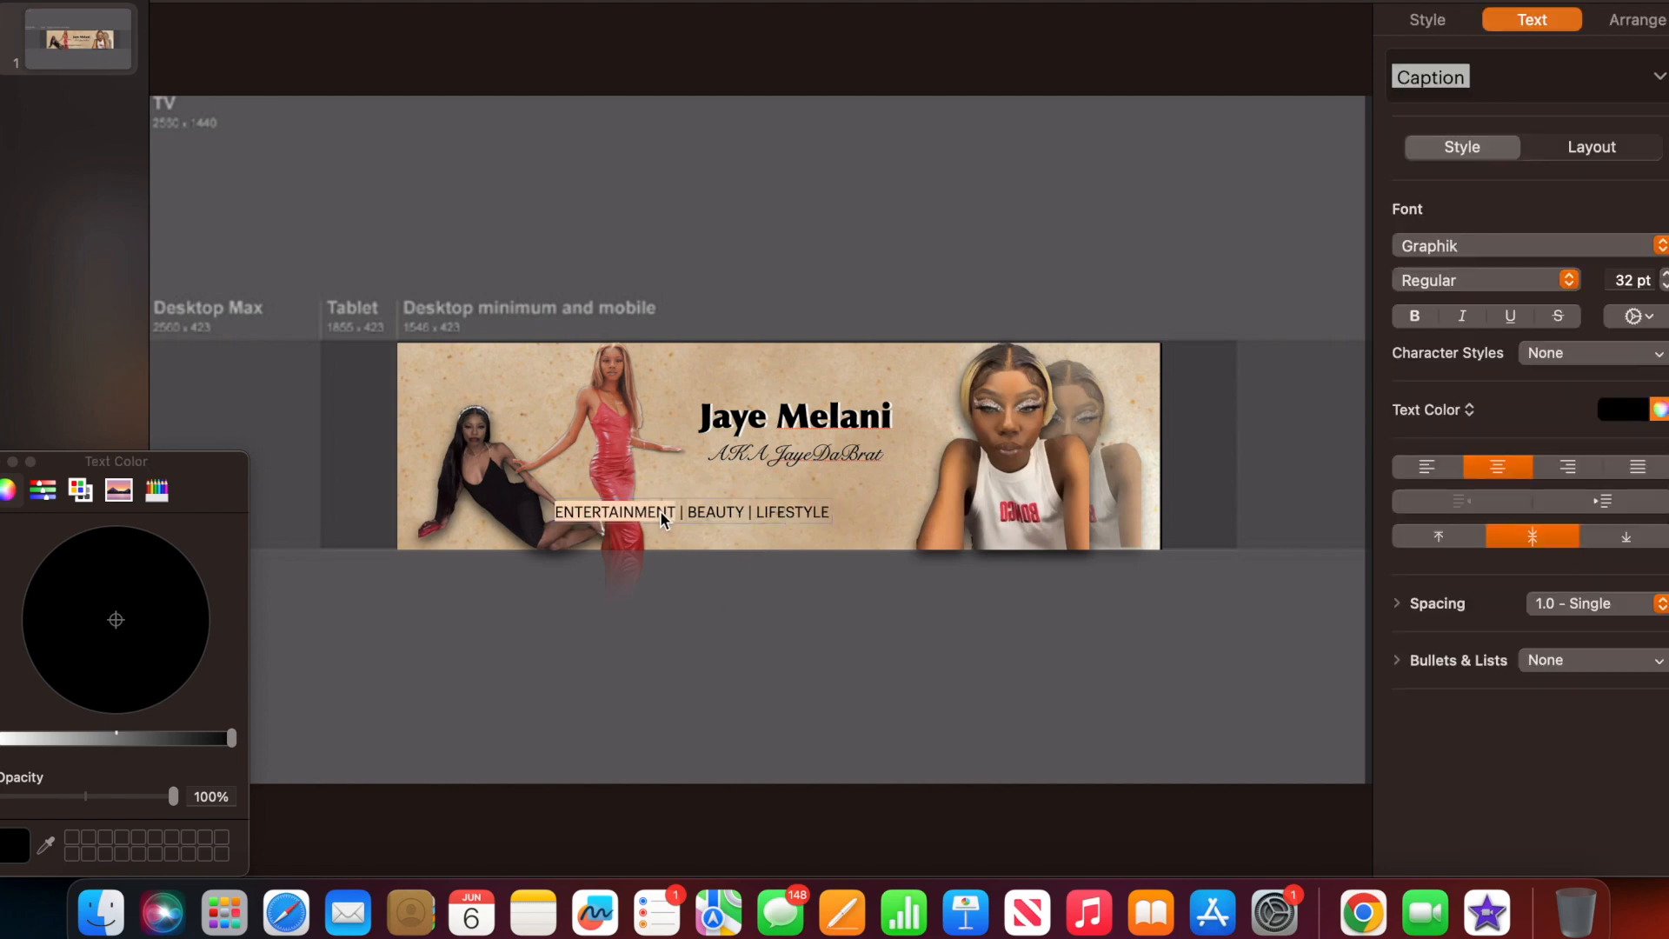
{"action": "left_click_drag", "start_coordinate": [595, 512], "coordinate": [690, 511]}
{"action": "left_click", "coordinate": [714, 682]}
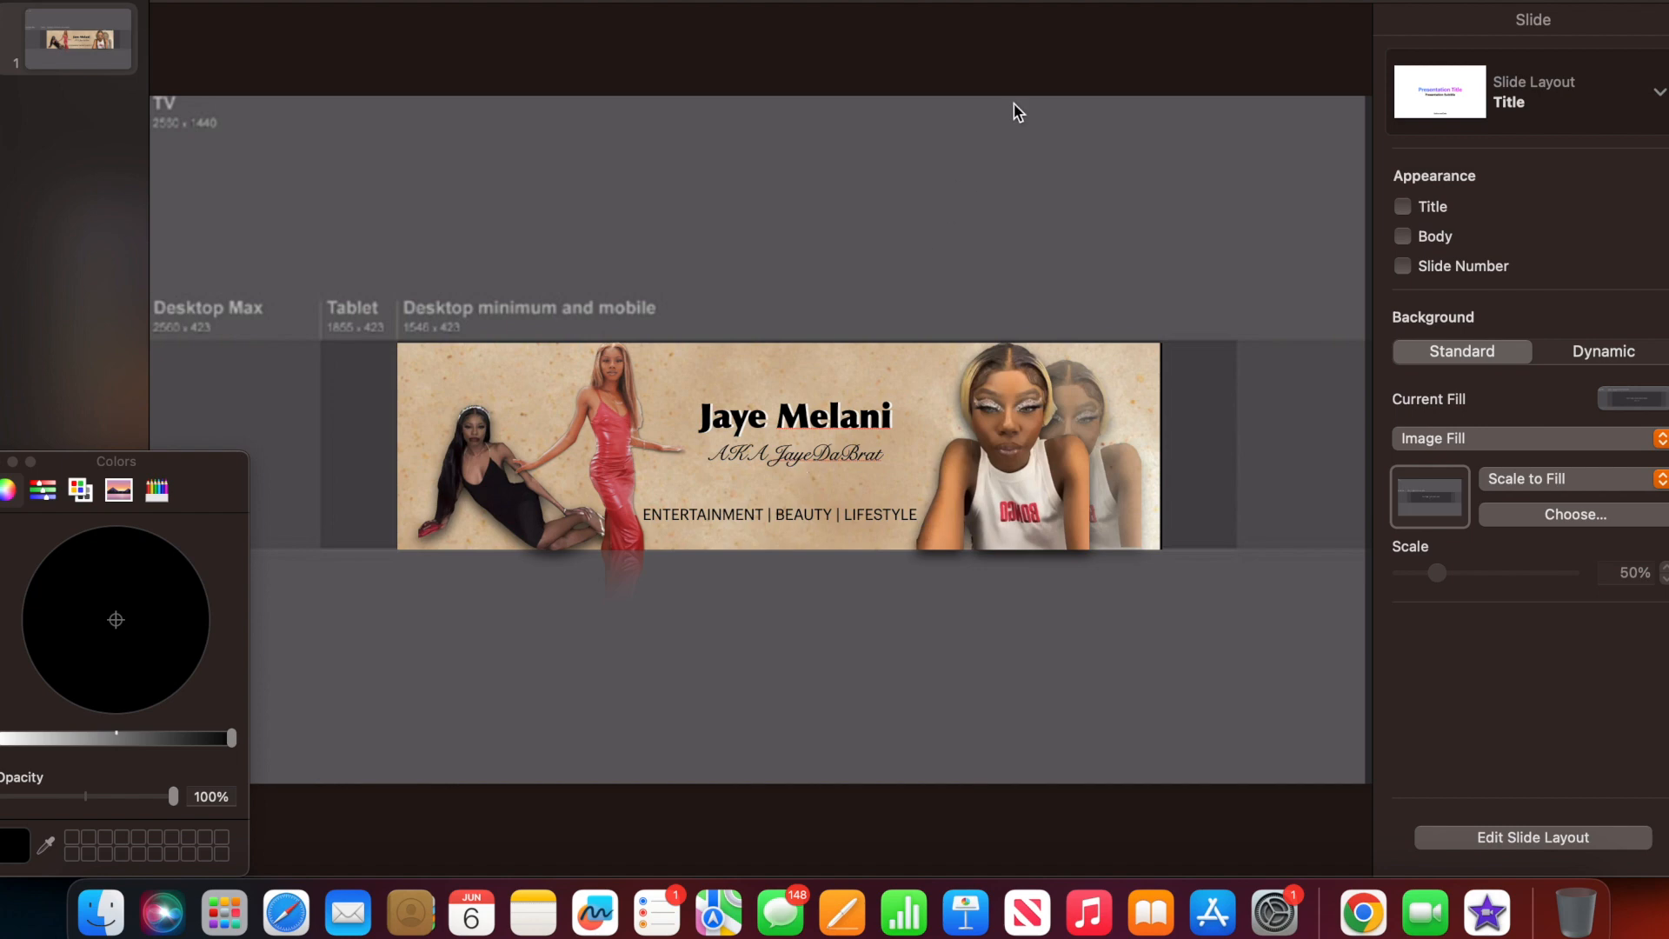
Start saving the presentation, cancel the save, and close the Colors window.
{"action": "key", "text": "super+s"}
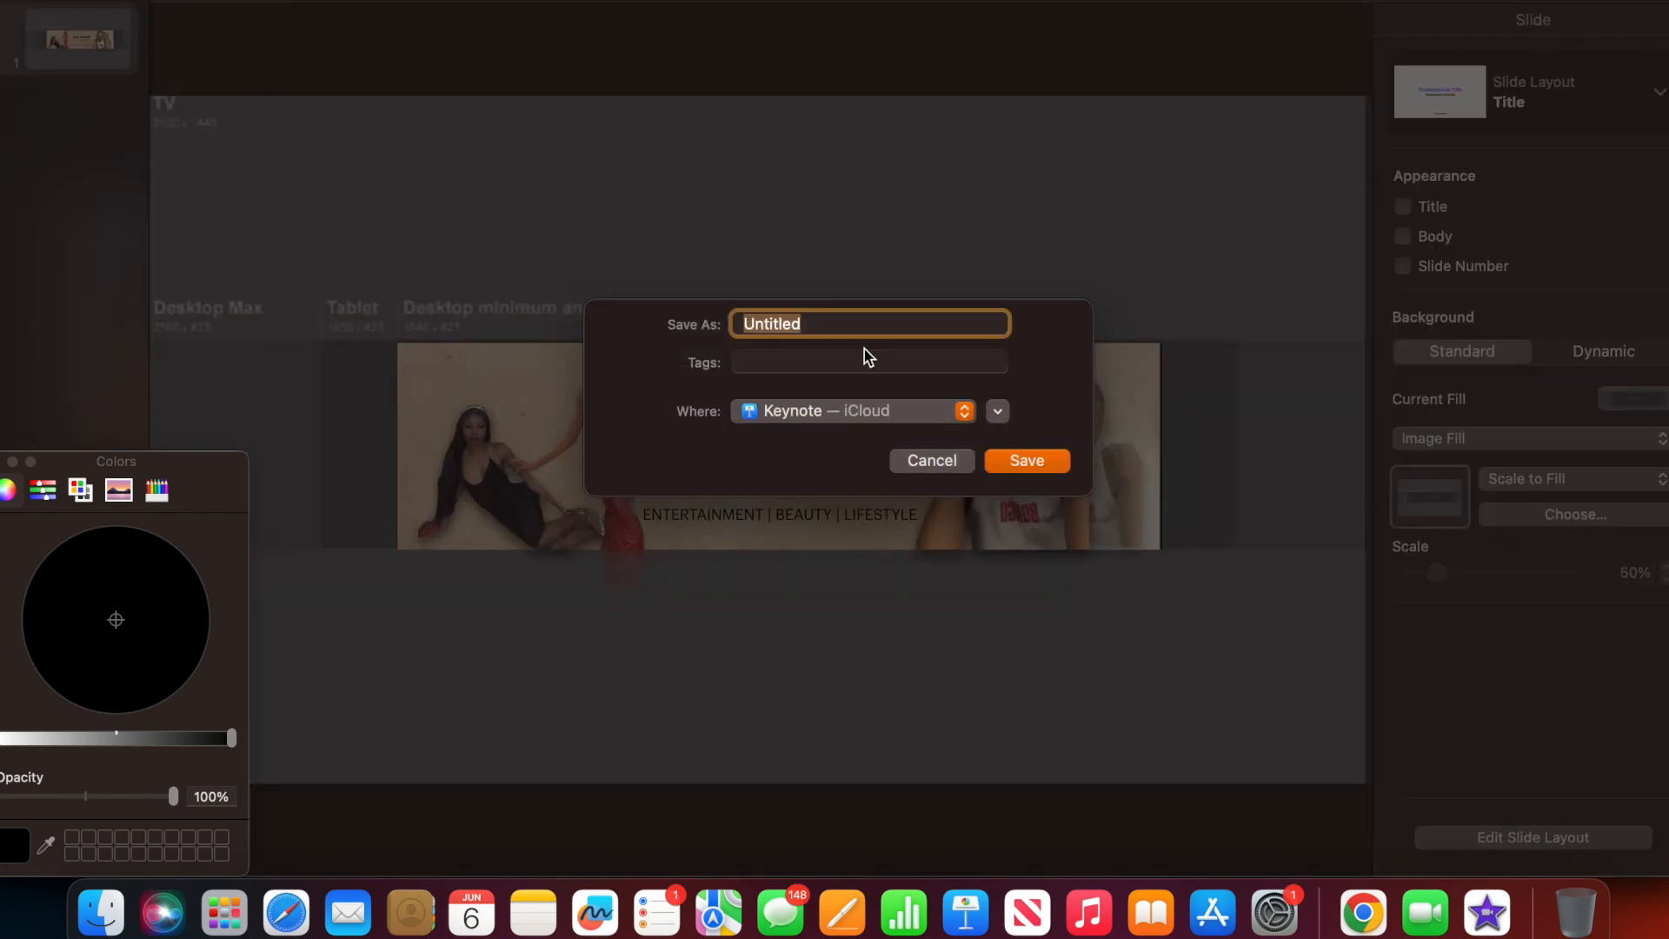
{"action": "left_click", "coordinate": [932, 461]}
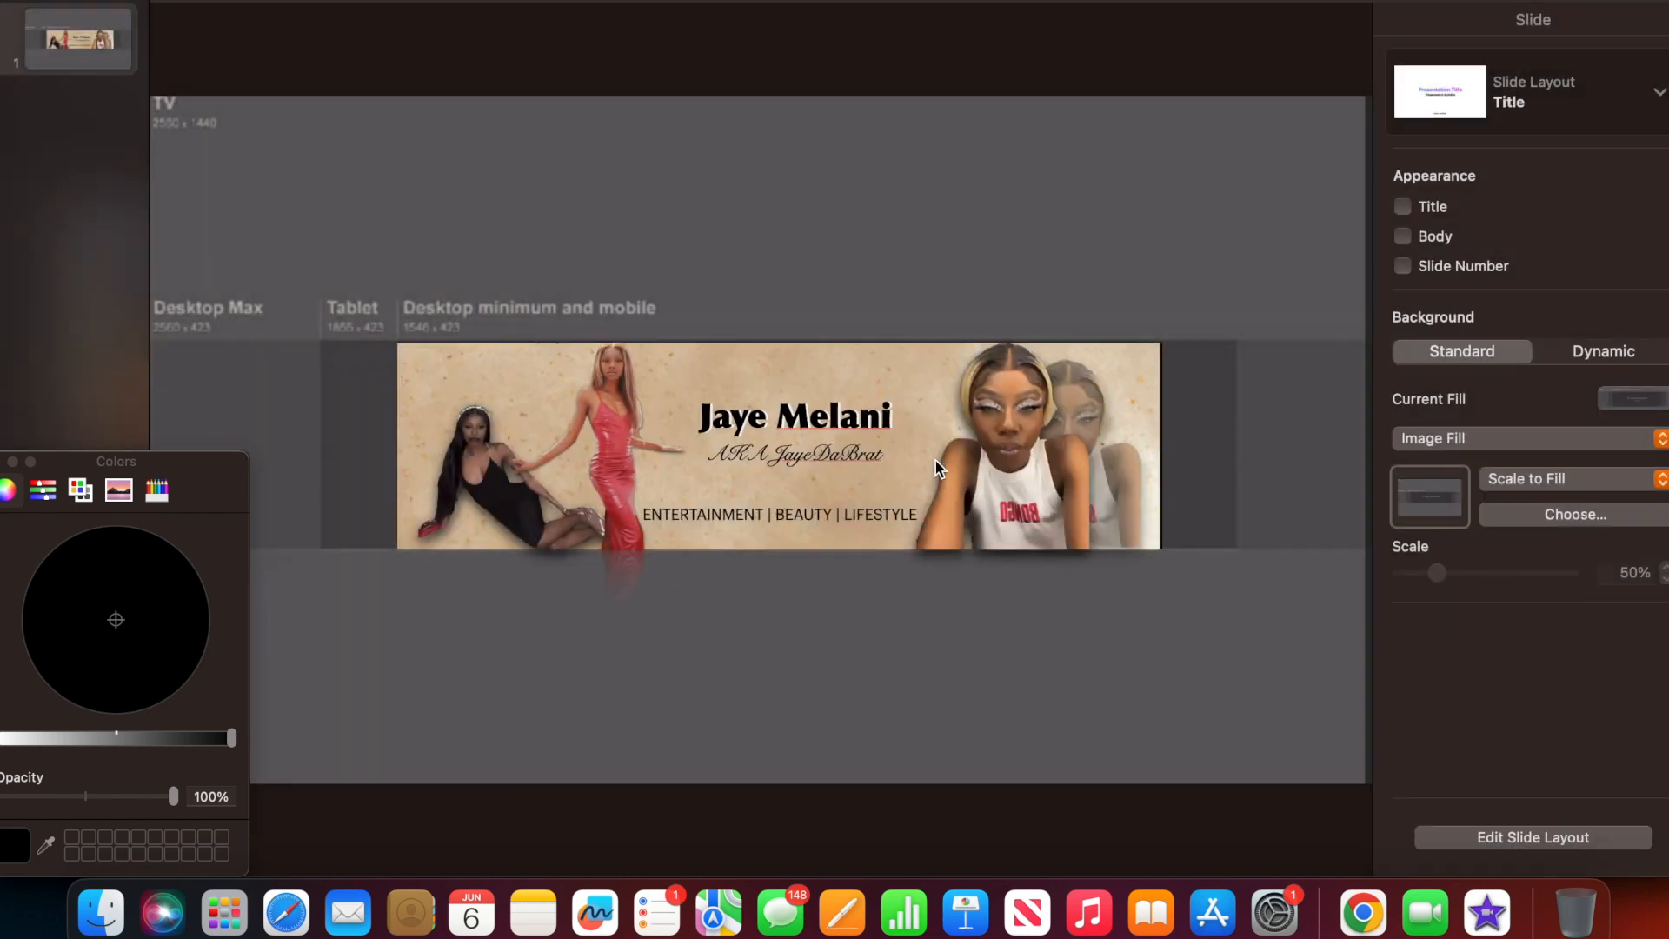
{"action": "left_click", "coordinate": [12, 462]}
Move the handle text up and right against the name, and shift the name slightly left.
{"action": "left_click_drag", "start_coordinate": [795, 456], "coordinate": [838, 426]}
{"action": "left_click", "coordinate": [884, 283]}
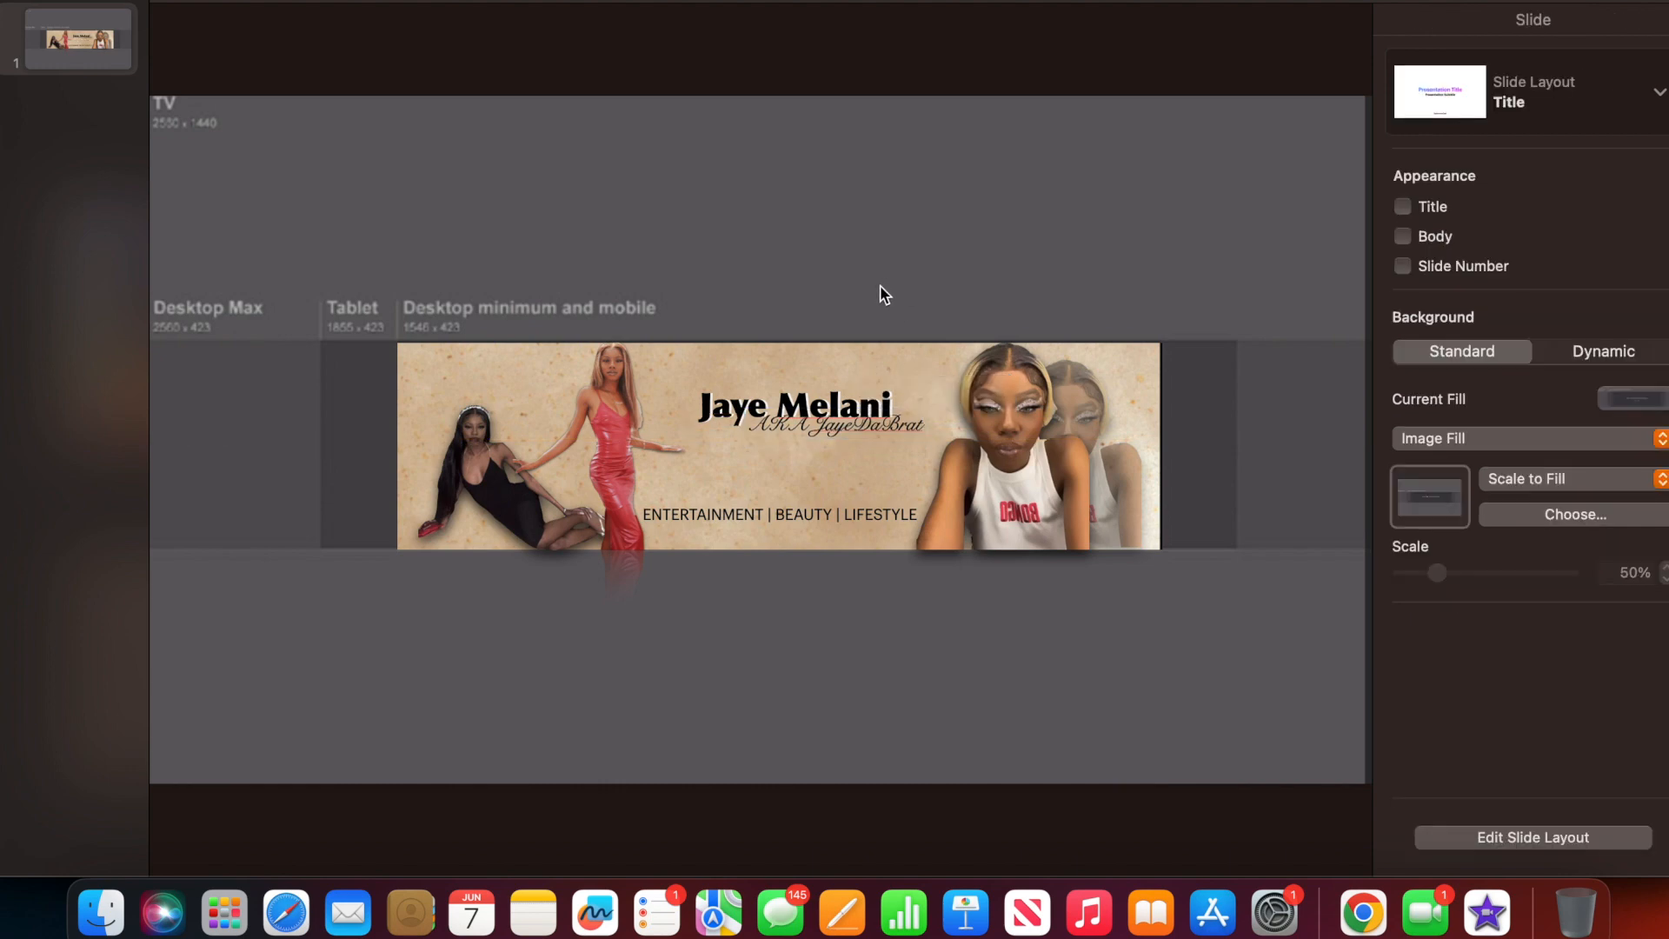
{"action": "left_click", "coordinate": [810, 414]}
{"action": "left_click_drag", "start_coordinate": [804, 409], "coordinate": [772, 406]}
Set the handle text's Snell Roundhand typeface to Bold.
{"action": "left_click", "coordinate": [880, 429]}
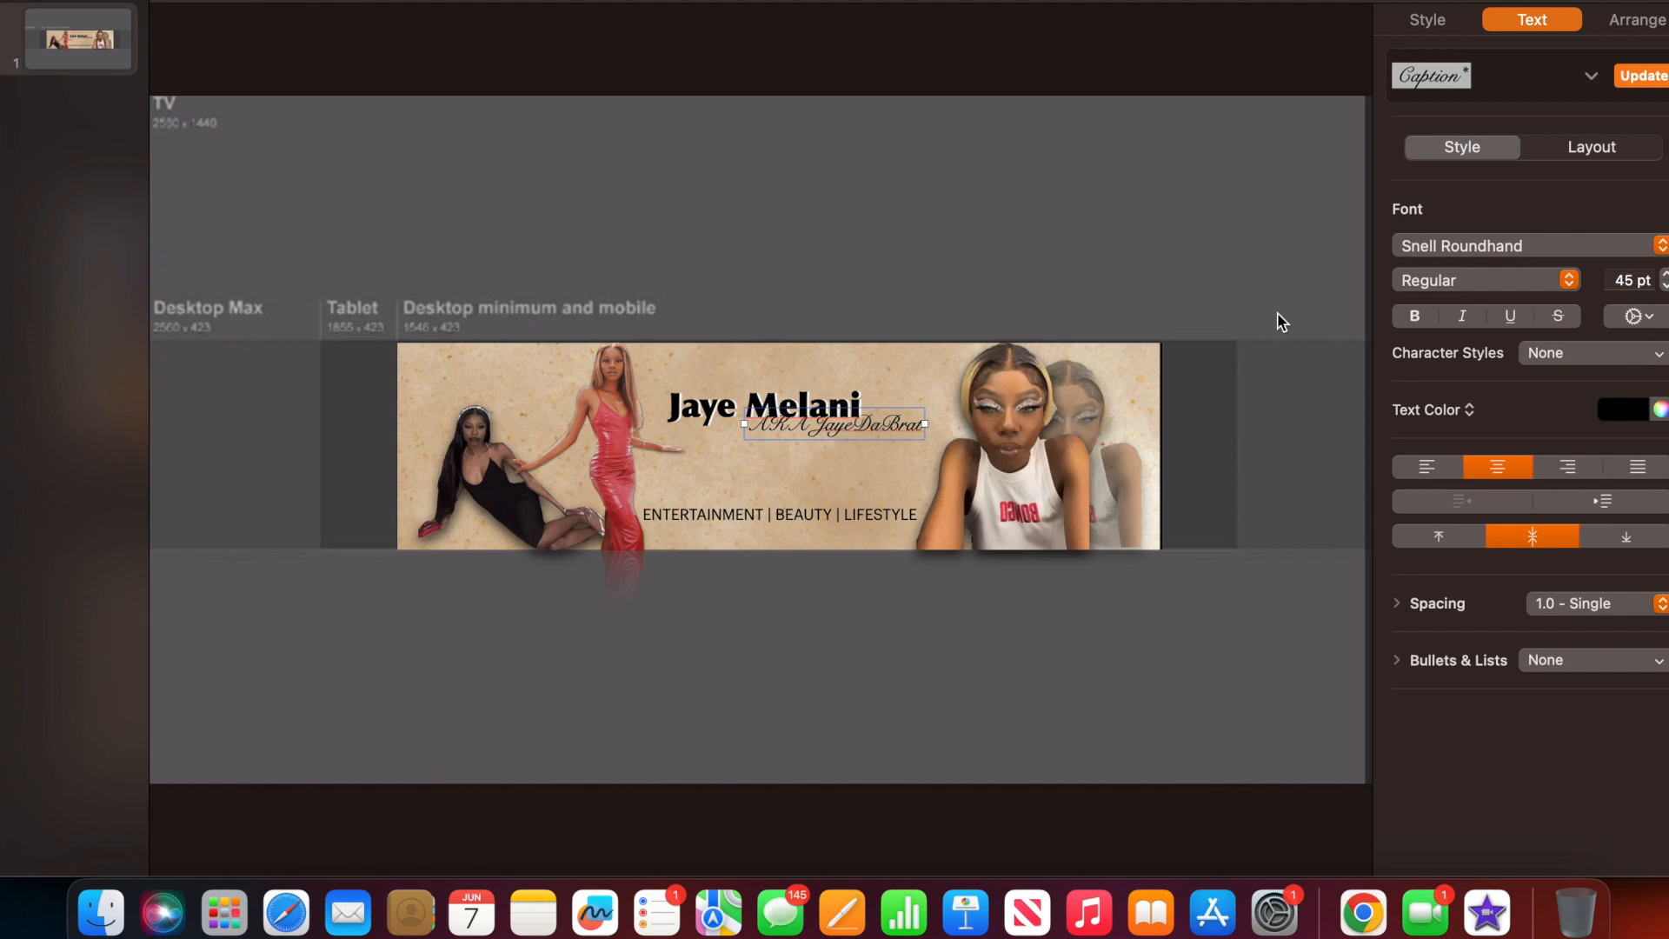
{"action": "left_click", "coordinate": [1488, 279]}
{"action": "left_click", "coordinate": [1464, 320]}
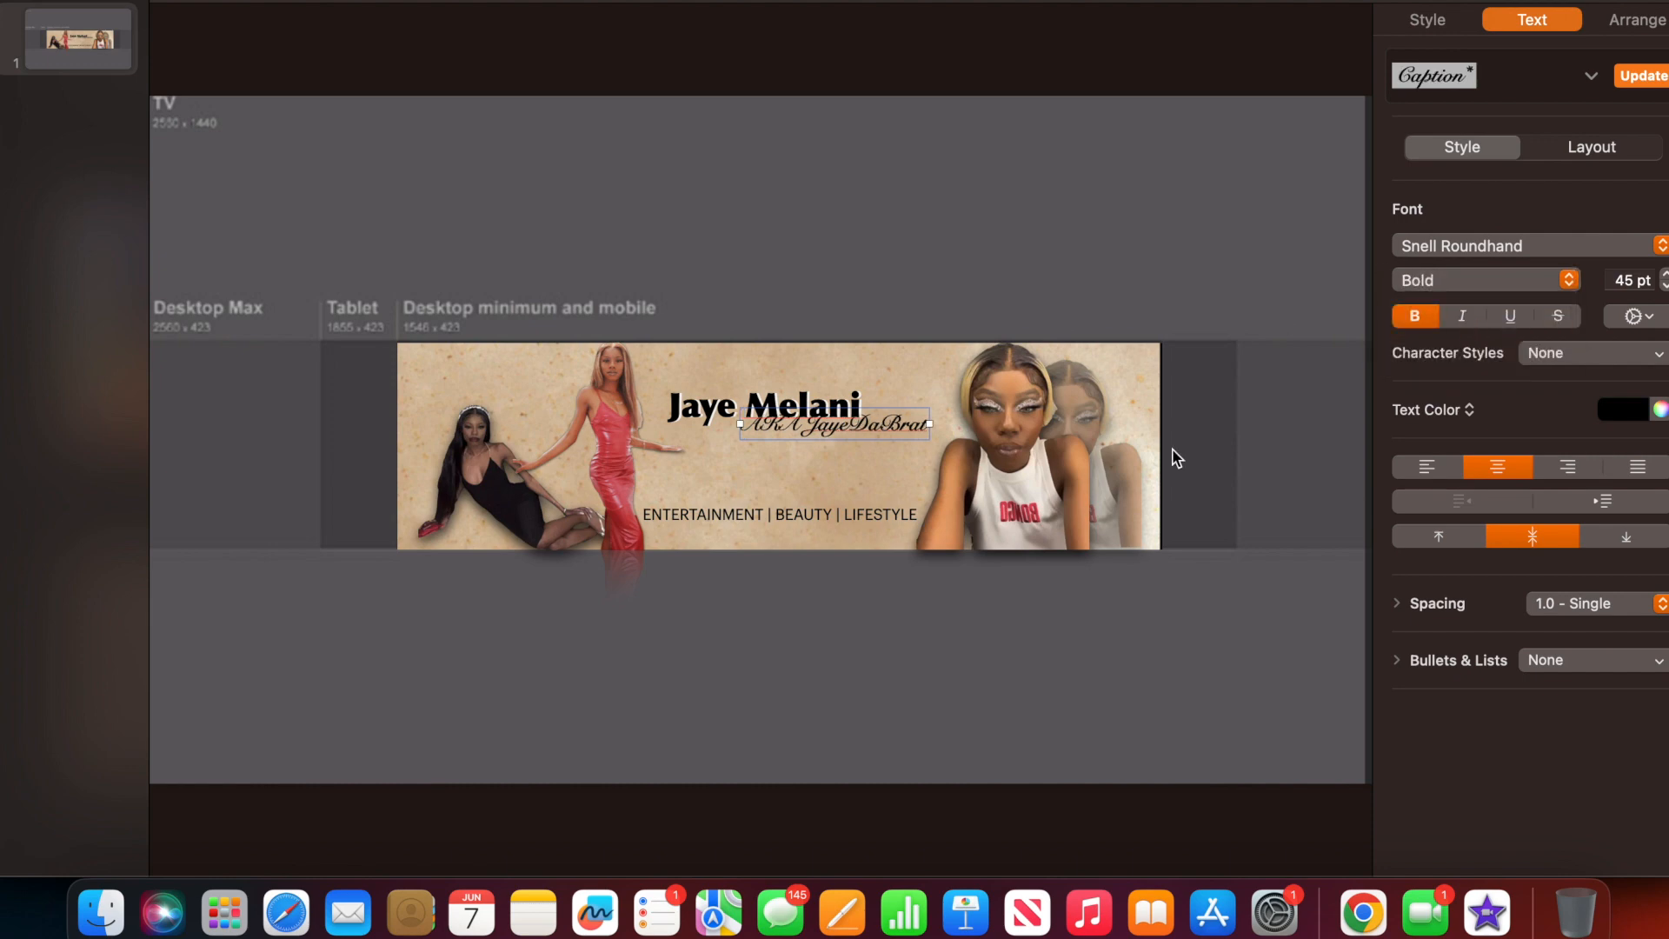
Separate the two text lines by moving the handle slightly down and the creator's name up and right.
{"action": "mouse_move", "coordinate": [876, 428]}
{"action": "left_mouse_down"}
{"action": "mouse_move", "coordinate": [889, 420]}
{"action": "mouse_move", "coordinate": [880, 444]}
{"action": "left_mouse_up"}
{"action": "left_click", "coordinate": [845, 401]}
{"action": "double_click", "coordinate": [844, 400]}
{"action": "left_click", "coordinate": [788, 419]}
{"action": "left_click_drag", "start_coordinate": [789, 414], "coordinate": [822, 403]}
{"action": "left_click", "coordinate": [845, 445]}
{"action": "left_click", "coordinate": [838, 409]}
{"action": "left_click", "coordinate": [841, 450]}
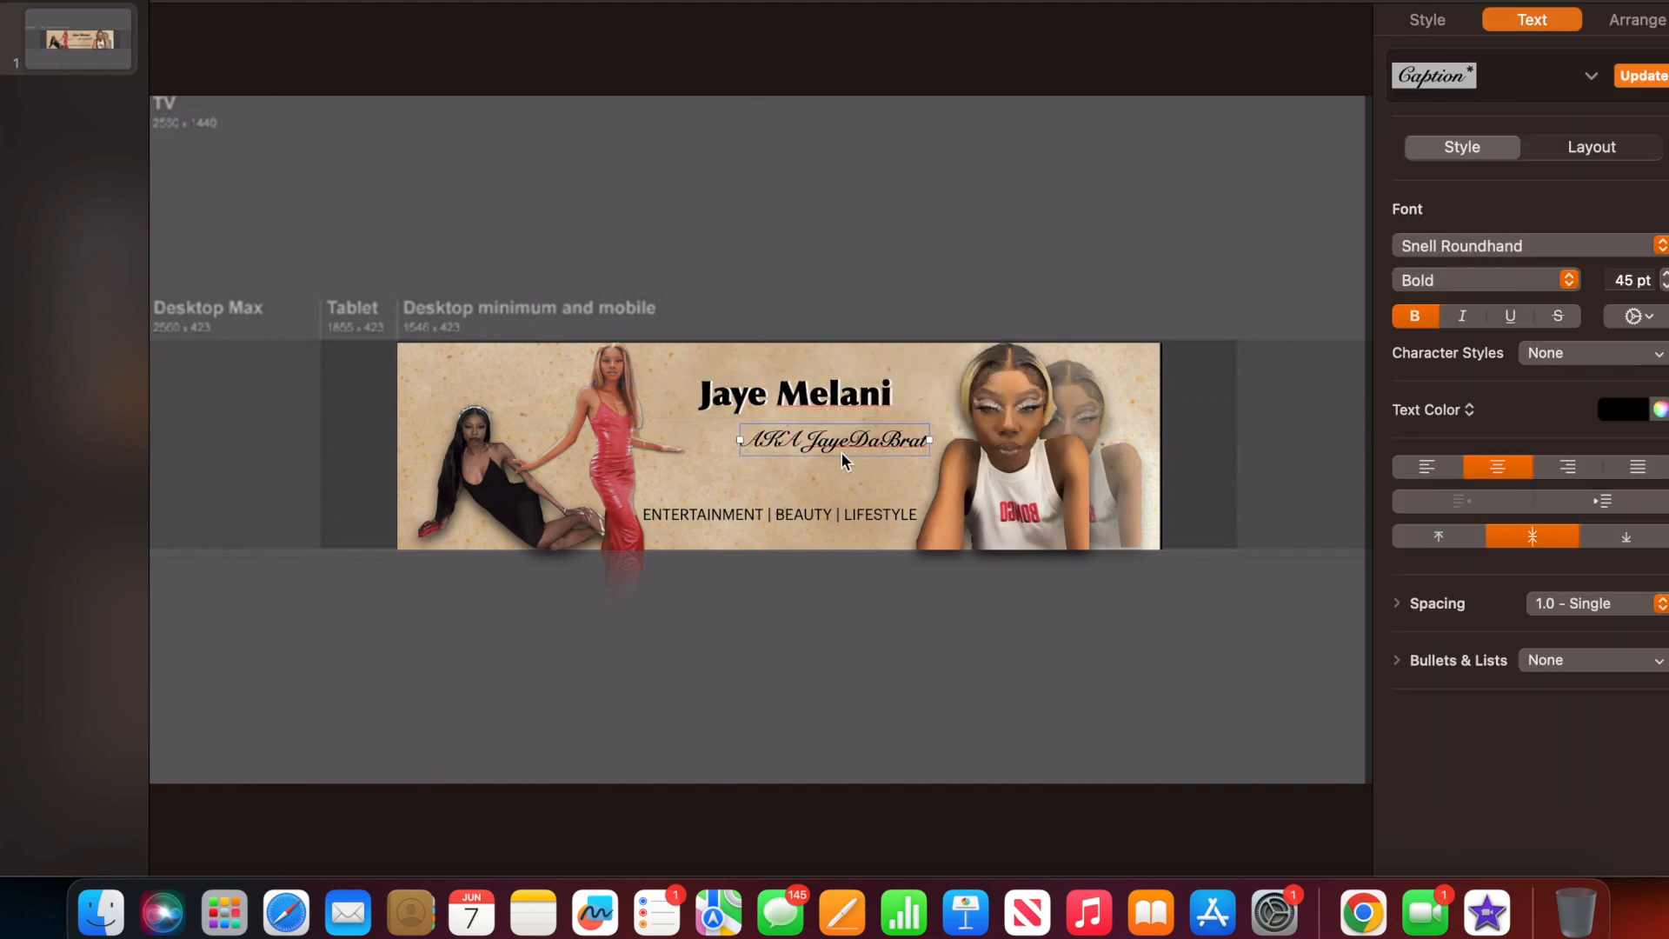
Bring the handle text to the front and move it up to overlap the lower edge of the name.
{"action": "left_click", "coordinate": [1625, 21]}
{"action": "left_click", "coordinate": [1492, 76]}
{"action": "left_click_drag", "start_coordinate": [833, 443], "coordinate": [839, 415]}
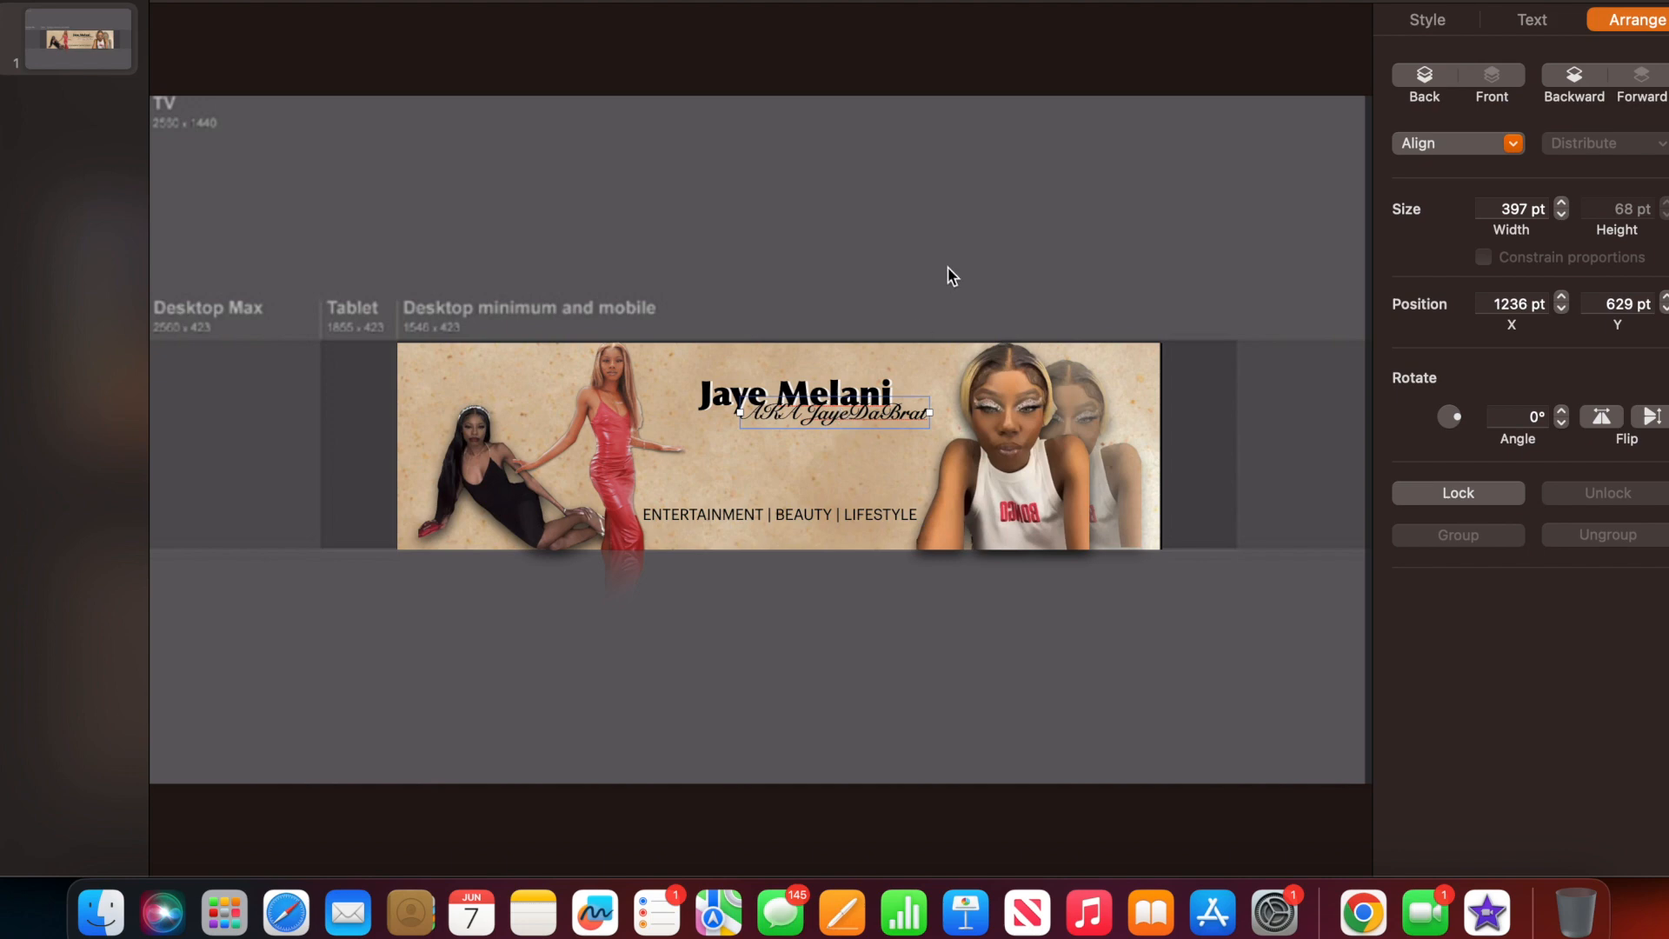
{"action": "left_click", "coordinate": [923, 233]}
Move the handle text down and left so it sits clear beneath the name, and switch to Chrome.
{"action": "left_click", "coordinate": [832, 415]}
{"action": "left_click", "coordinate": [829, 441]}
{"action": "left_click_drag", "start_coordinate": [805, 424], "coordinate": [782, 440]}
{"action": "left_click", "coordinate": [792, 402]}
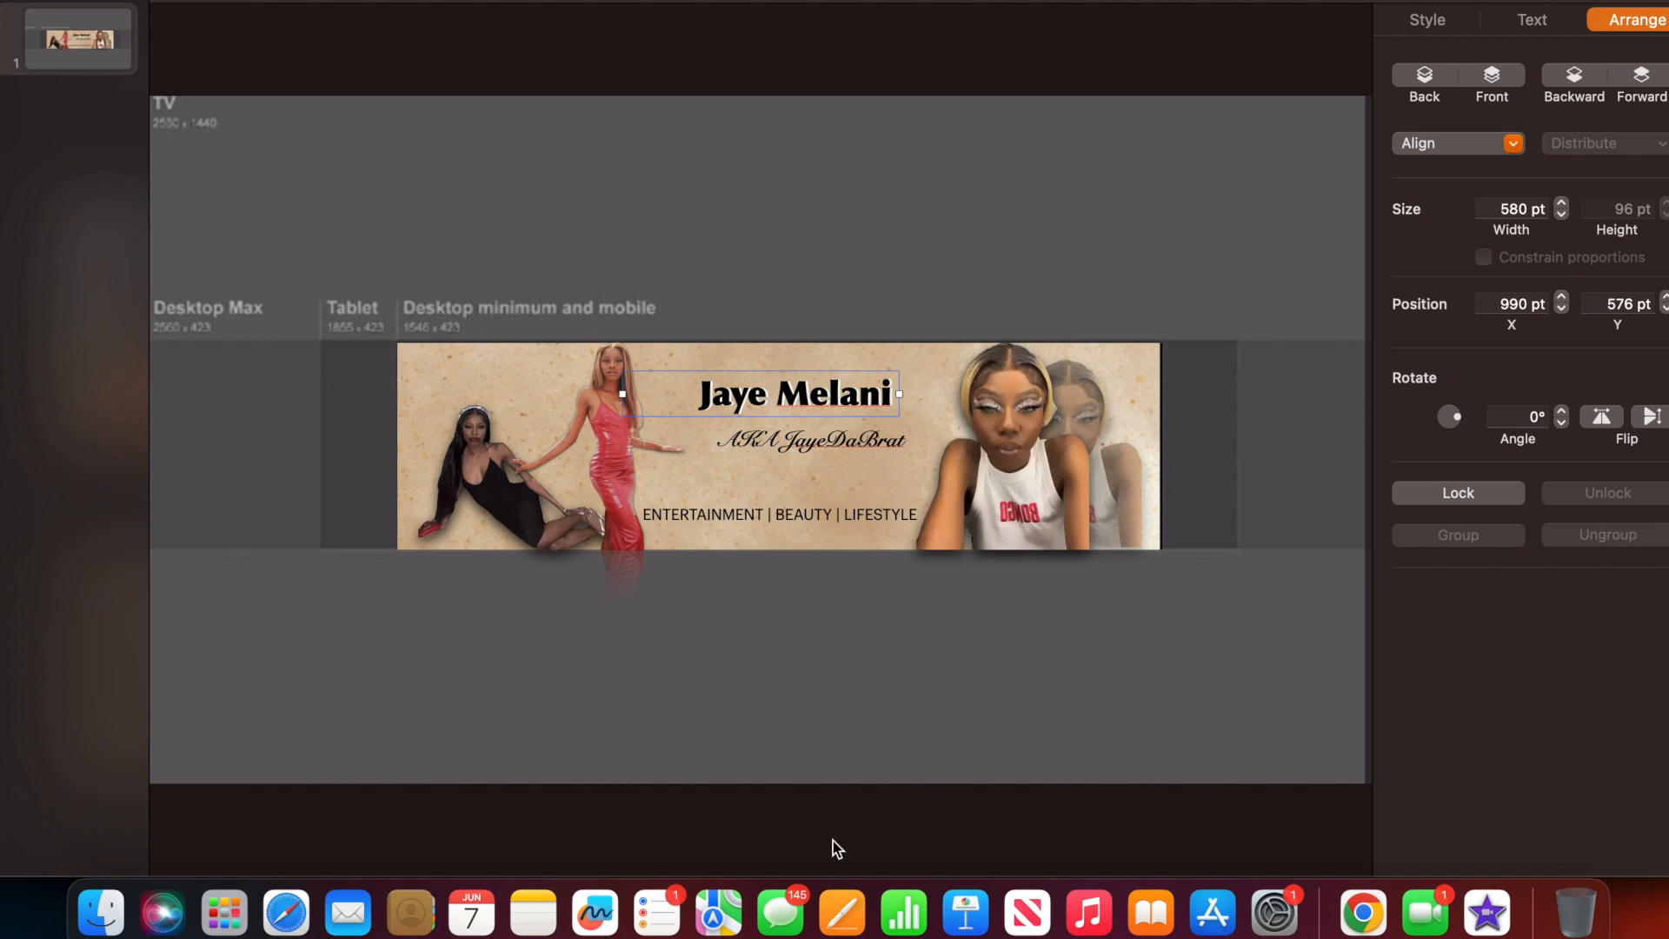
{"action": "left_click", "coordinate": [1363, 912]}
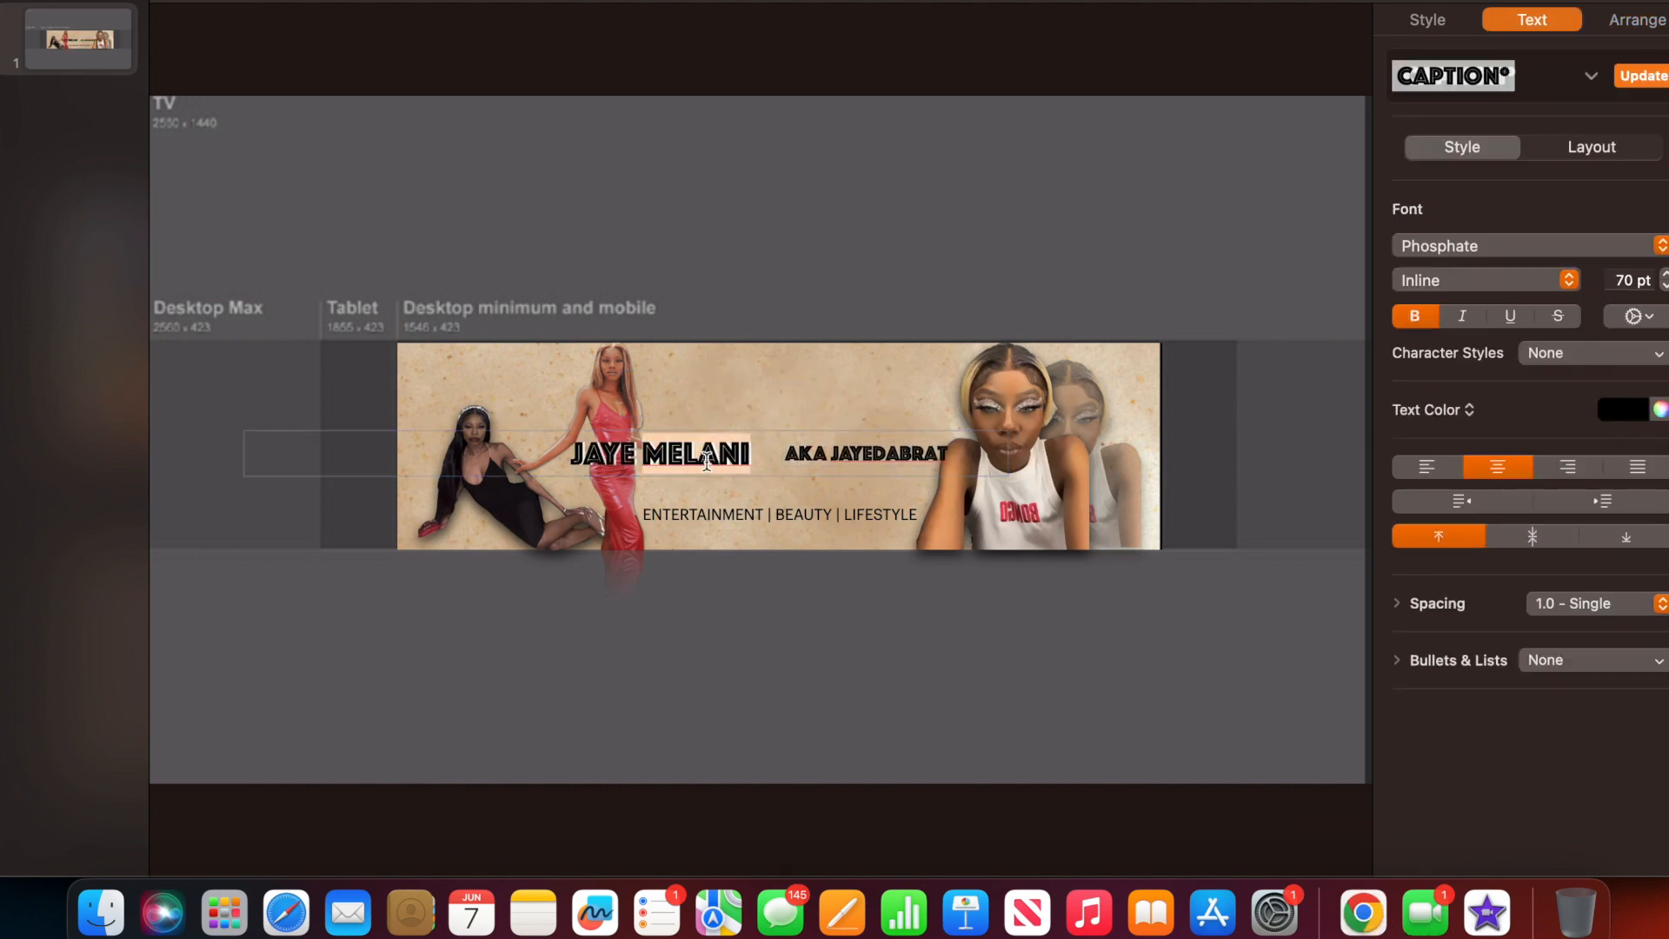
Back in Keynote, append "AKA" to the creator's name and delete the separate handle text box.
{"action": "left_click", "coordinate": [758, 453]}
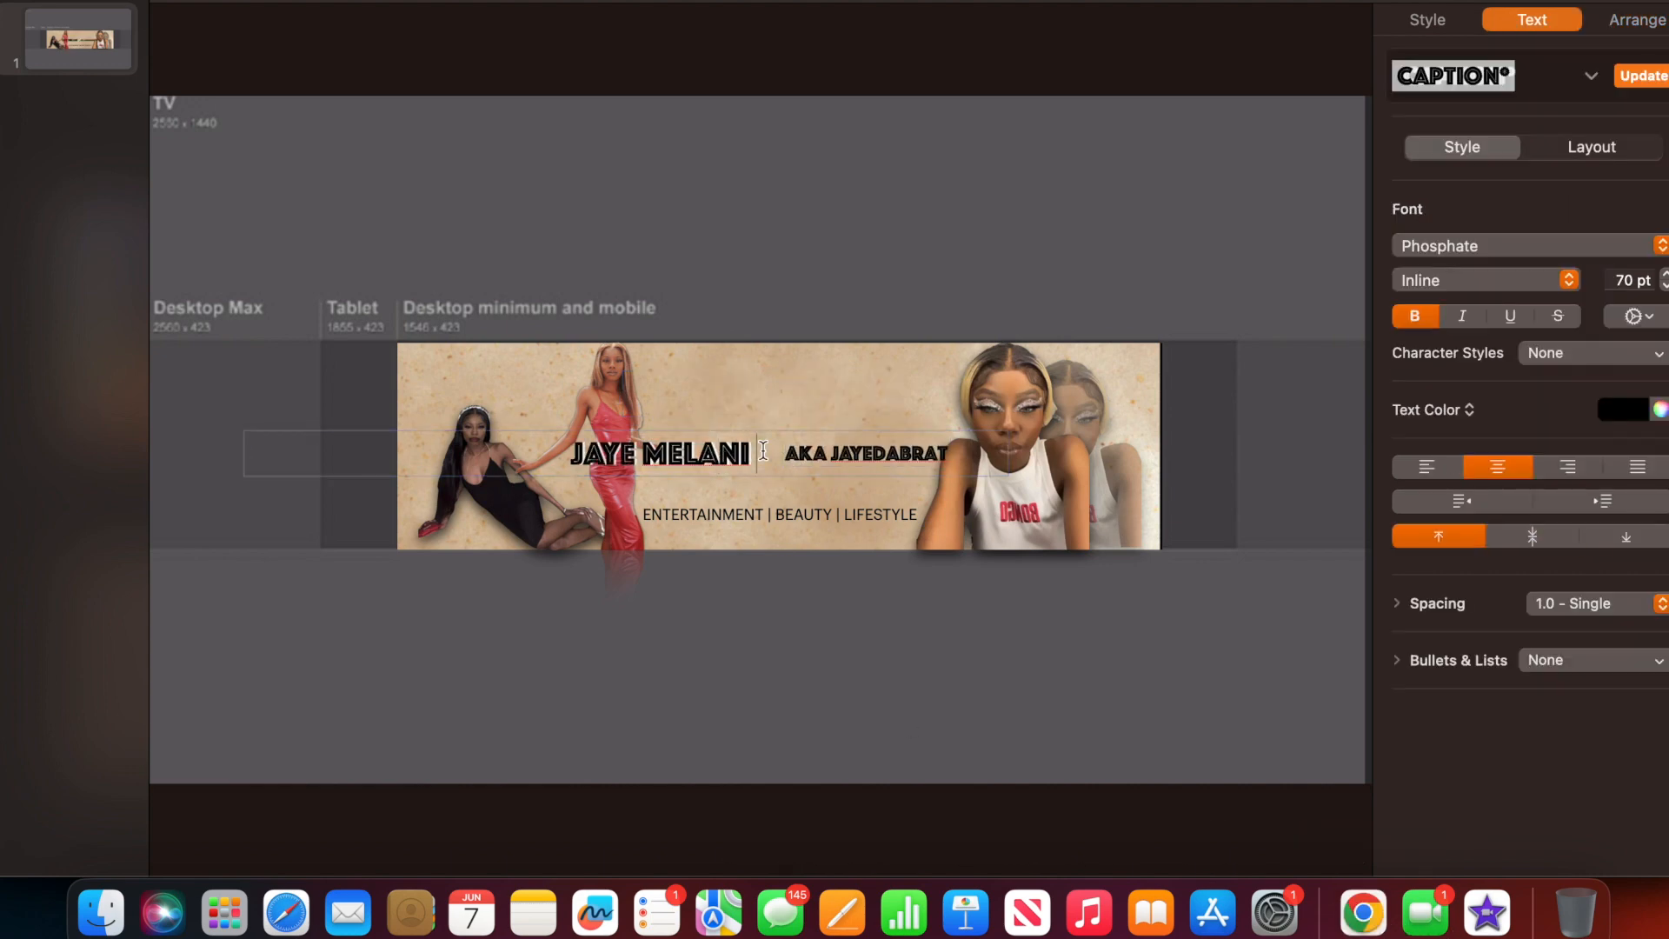
{"action": "type", "text": "AKA"}
{"action": "left_click", "coordinate": [877, 399]}
{"action": "left_click", "coordinate": [867, 445]}
{"action": "key", "text": "Delete"}
Add the creator's nickname as separate words after "AKA" in the name text box.
{"action": "double_click", "coordinate": [740, 445]}
{"action": "key", "text": "Right"}
{"action": "type", "text": "JAYE DABR"}
{"action": "key", "text": "Left"}
{"action": "key", "text": "Left"}
{"action": "key", "text": "Left"}
{"action": "key", "text": "Left"}
{"action": "key", "text": "Right"}
{"action": "key", "text": "Right"}
{"action": "key", "text": "Right"}
{"action": "key", "text": "Right"}
{"action": "type", "text": "AT"}
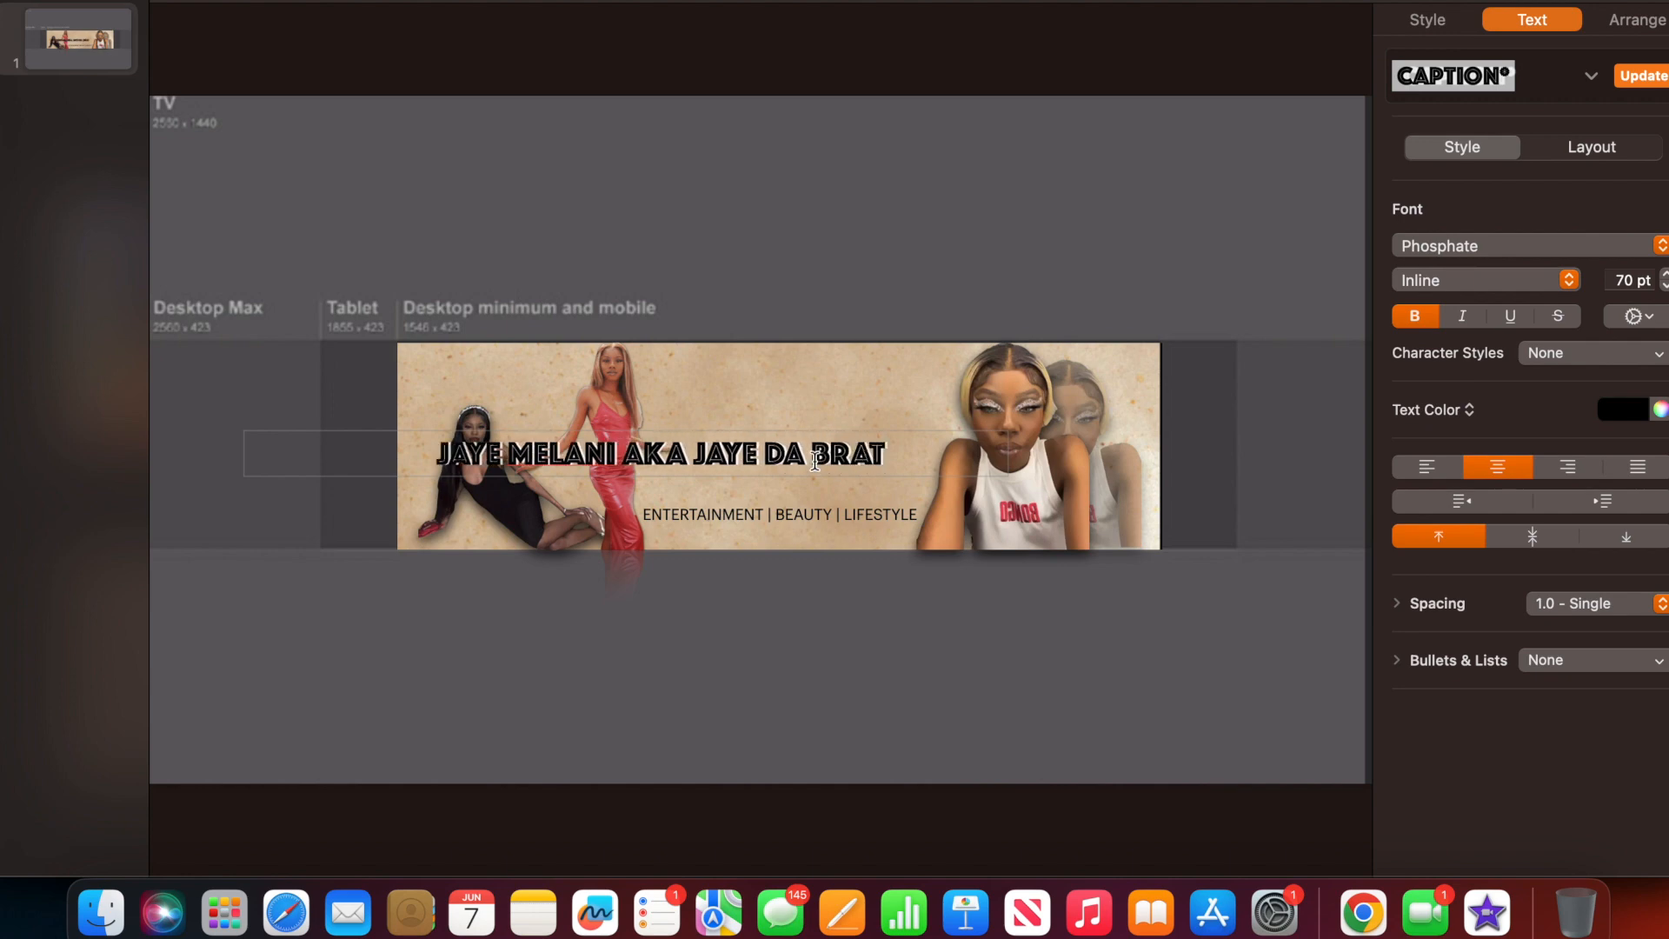
Change only the word "AKA" to the Snell Roundhand font at 40 pt.
{"action": "left_click_drag", "start_coordinate": [686, 454], "coordinate": [621, 454]}
{"action": "left_click", "coordinate": [1485, 247]}
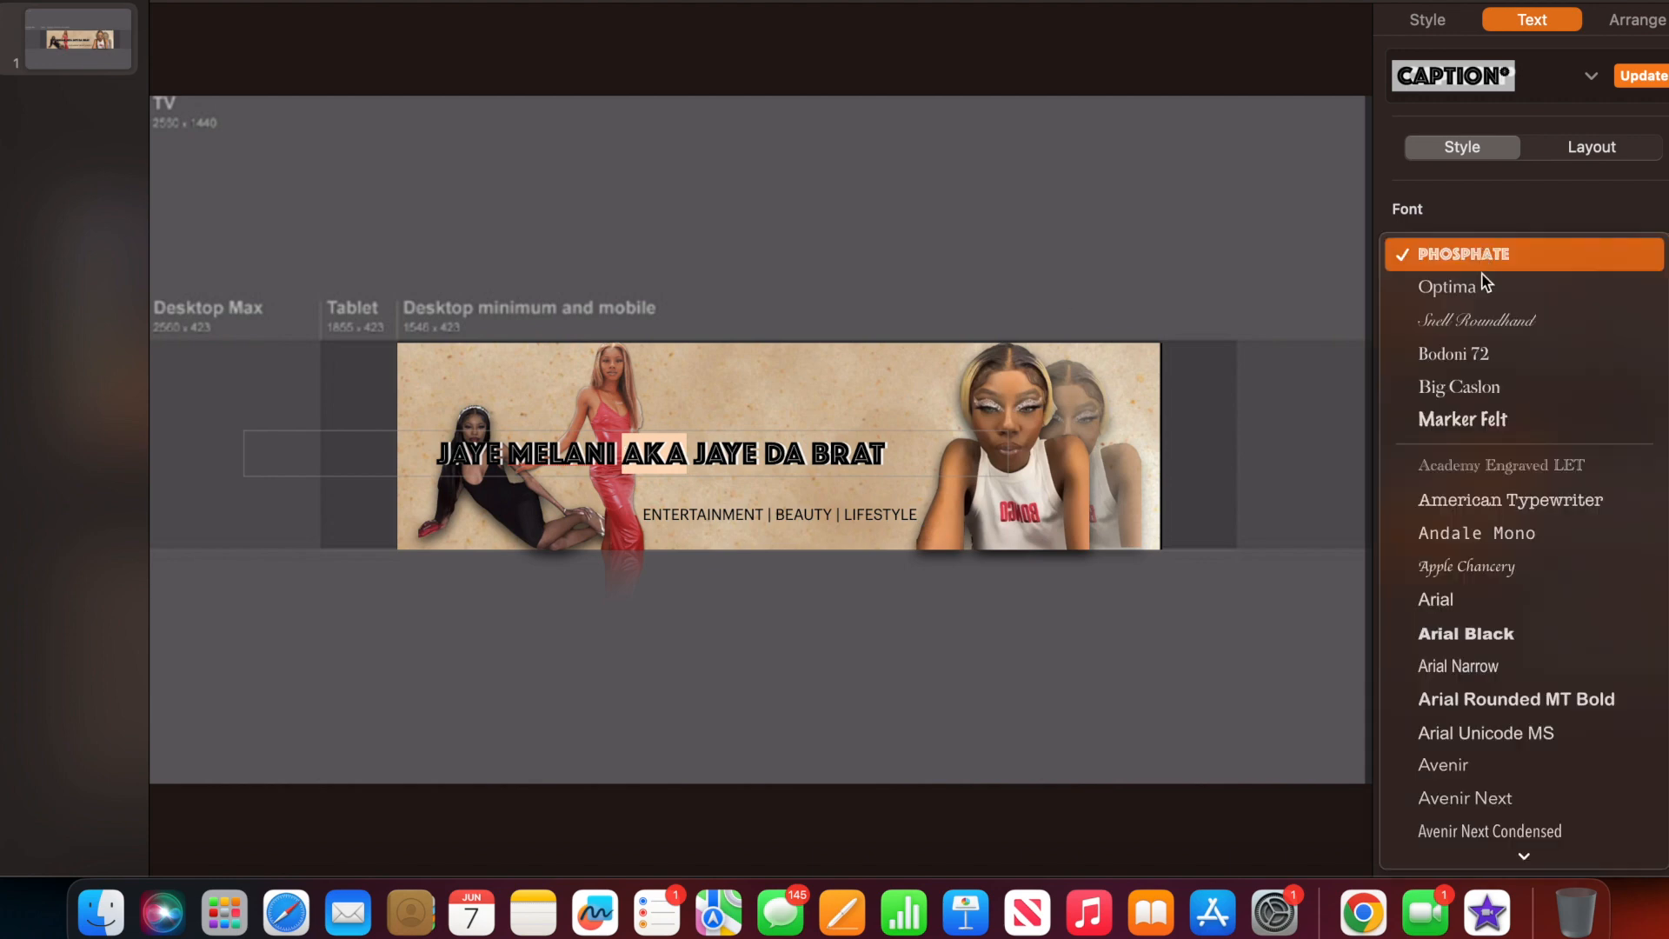
{"action": "left_click", "coordinate": [1484, 311]}
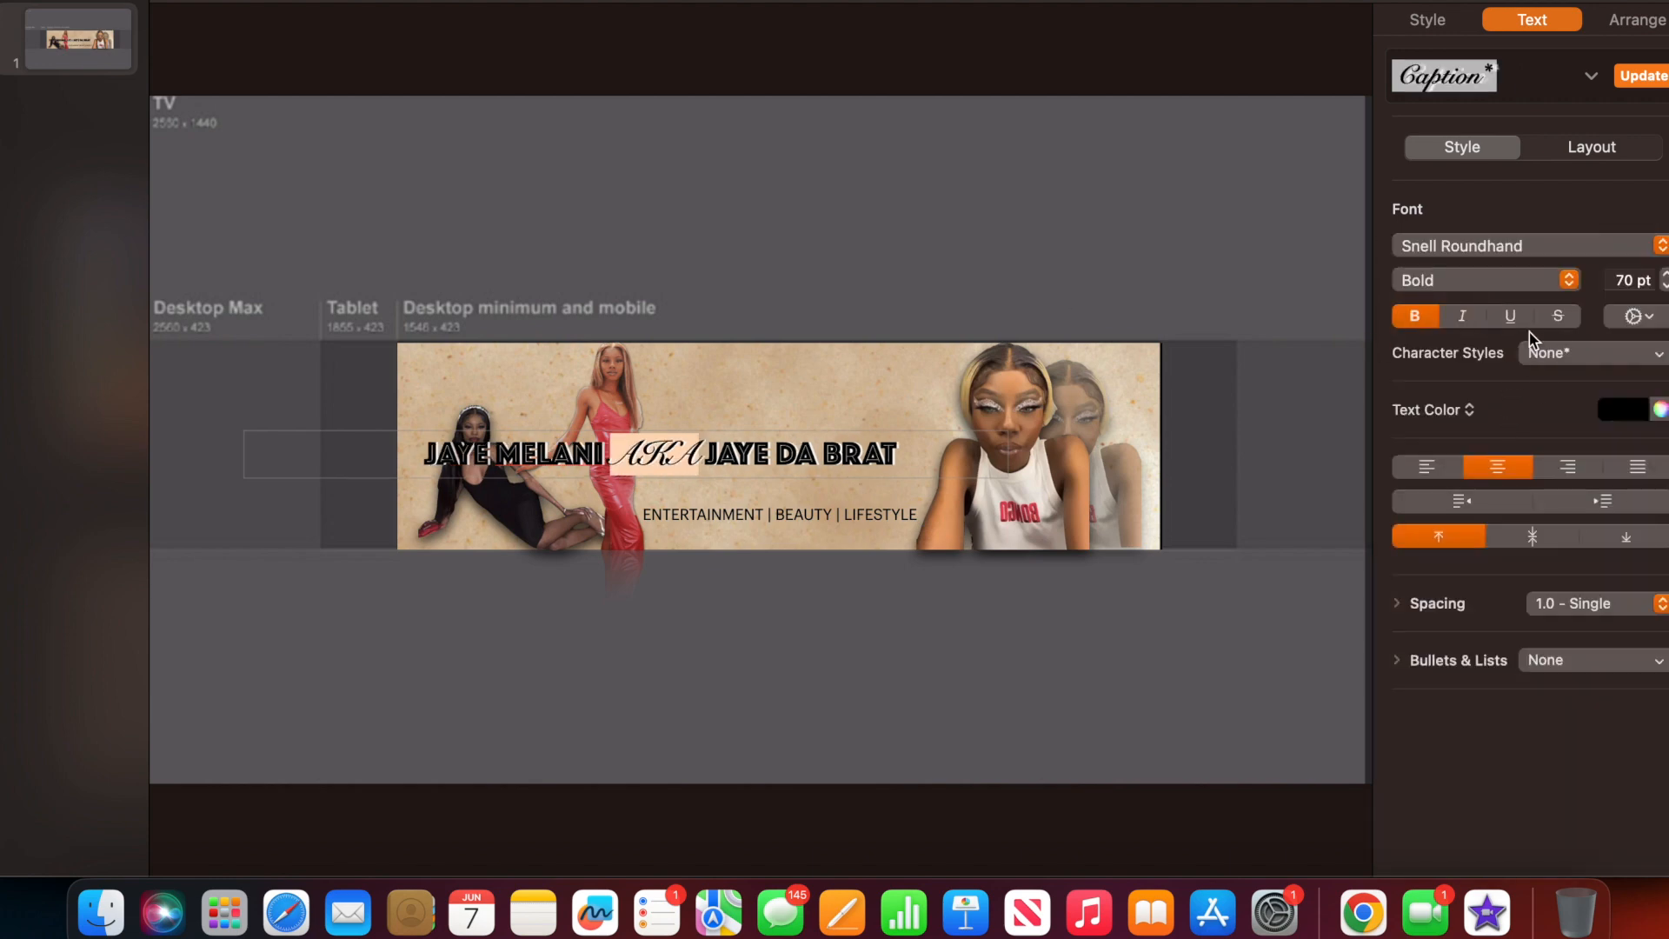
{"action": "left_click", "coordinate": [1630, 278]}
{"action": "type", "text": "60"}
{"action": "key", "text": "Return"}
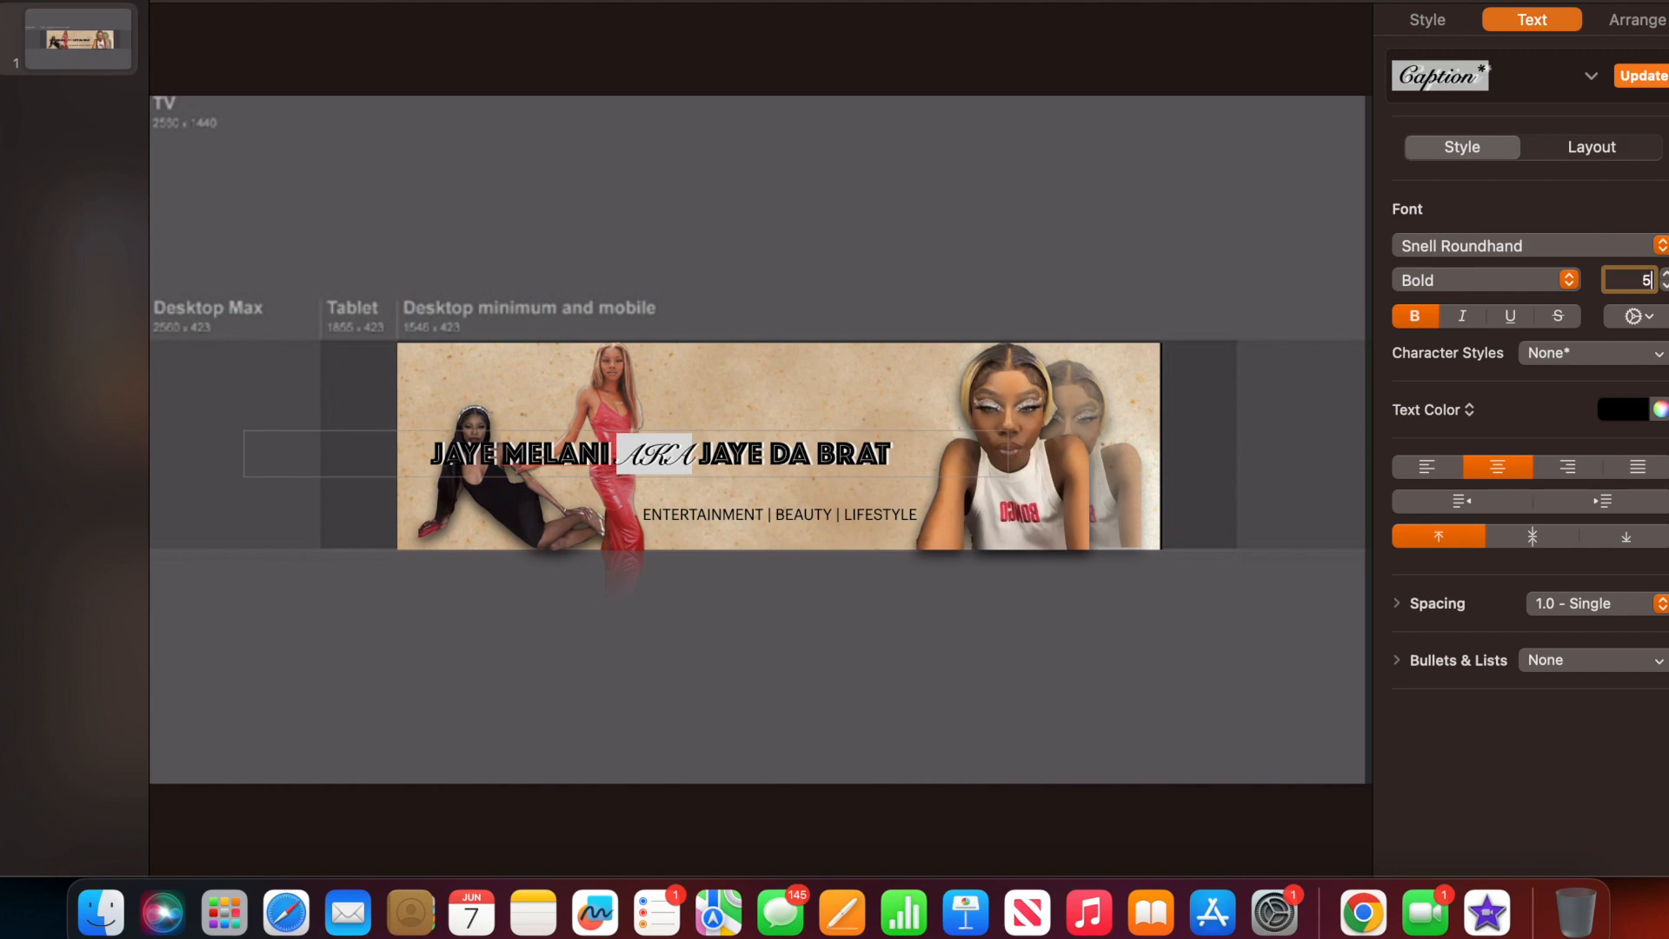
{"action": "double_click", "coordinate": [1634, 281]}
{"action": "type", "text": "40"}
{"action": "key", "text": "Return"}
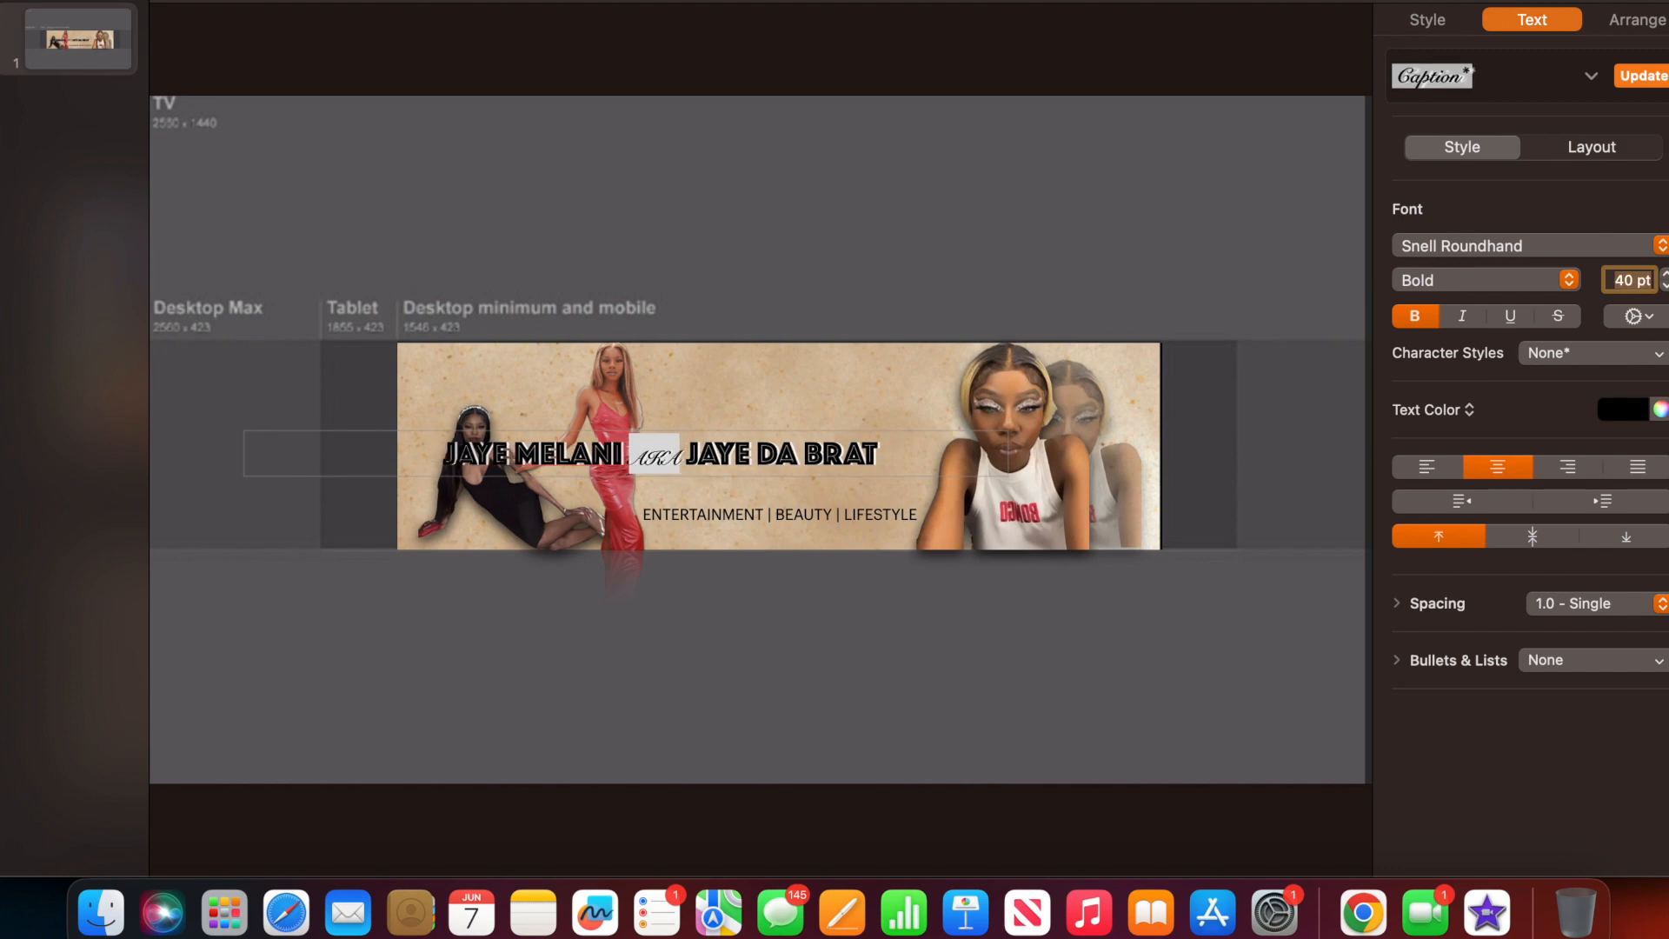
Resize the name text box to span the banner's full width, from its left edge to its right edge.
{"action": "left_click", "coordinate": [883, 702]}
{"action": "left_click", "coordinate": [793, 458]}
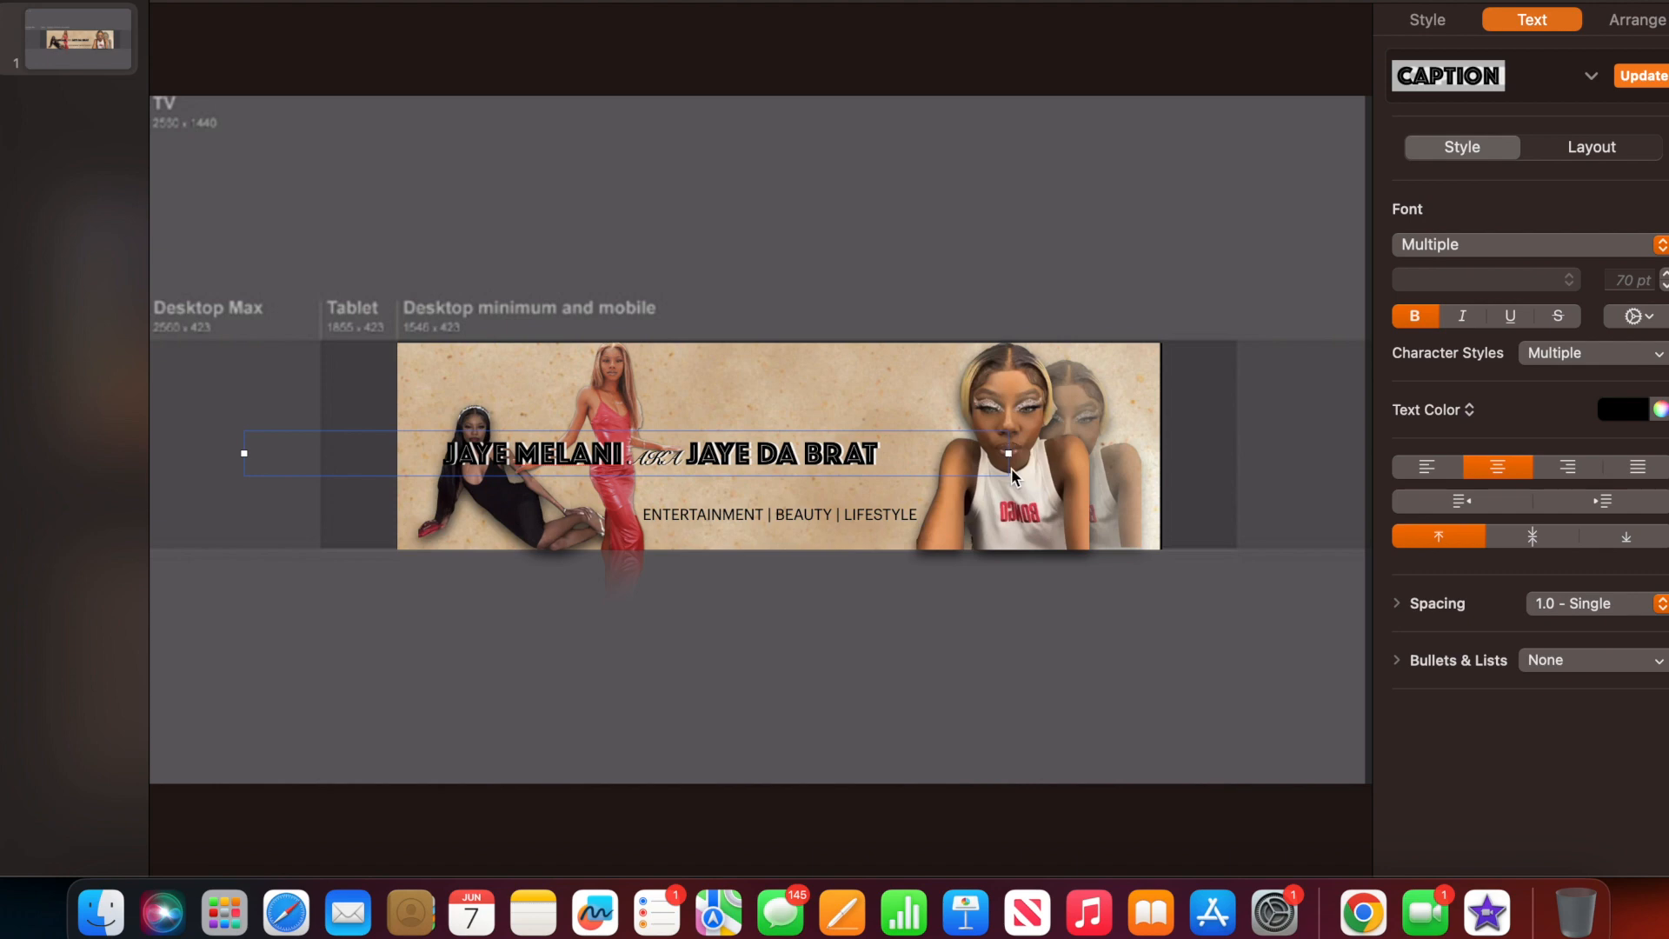
{"action": "left_click_drag", "start_coordinate": [1009, 453], "coordinate": [1162, 458]}
{"action": "left_click_drag", "start_coordinate": [243, 452], "coordinate": [400, 455]}
{"action": "left_click", "coordinate": [769, 240]}
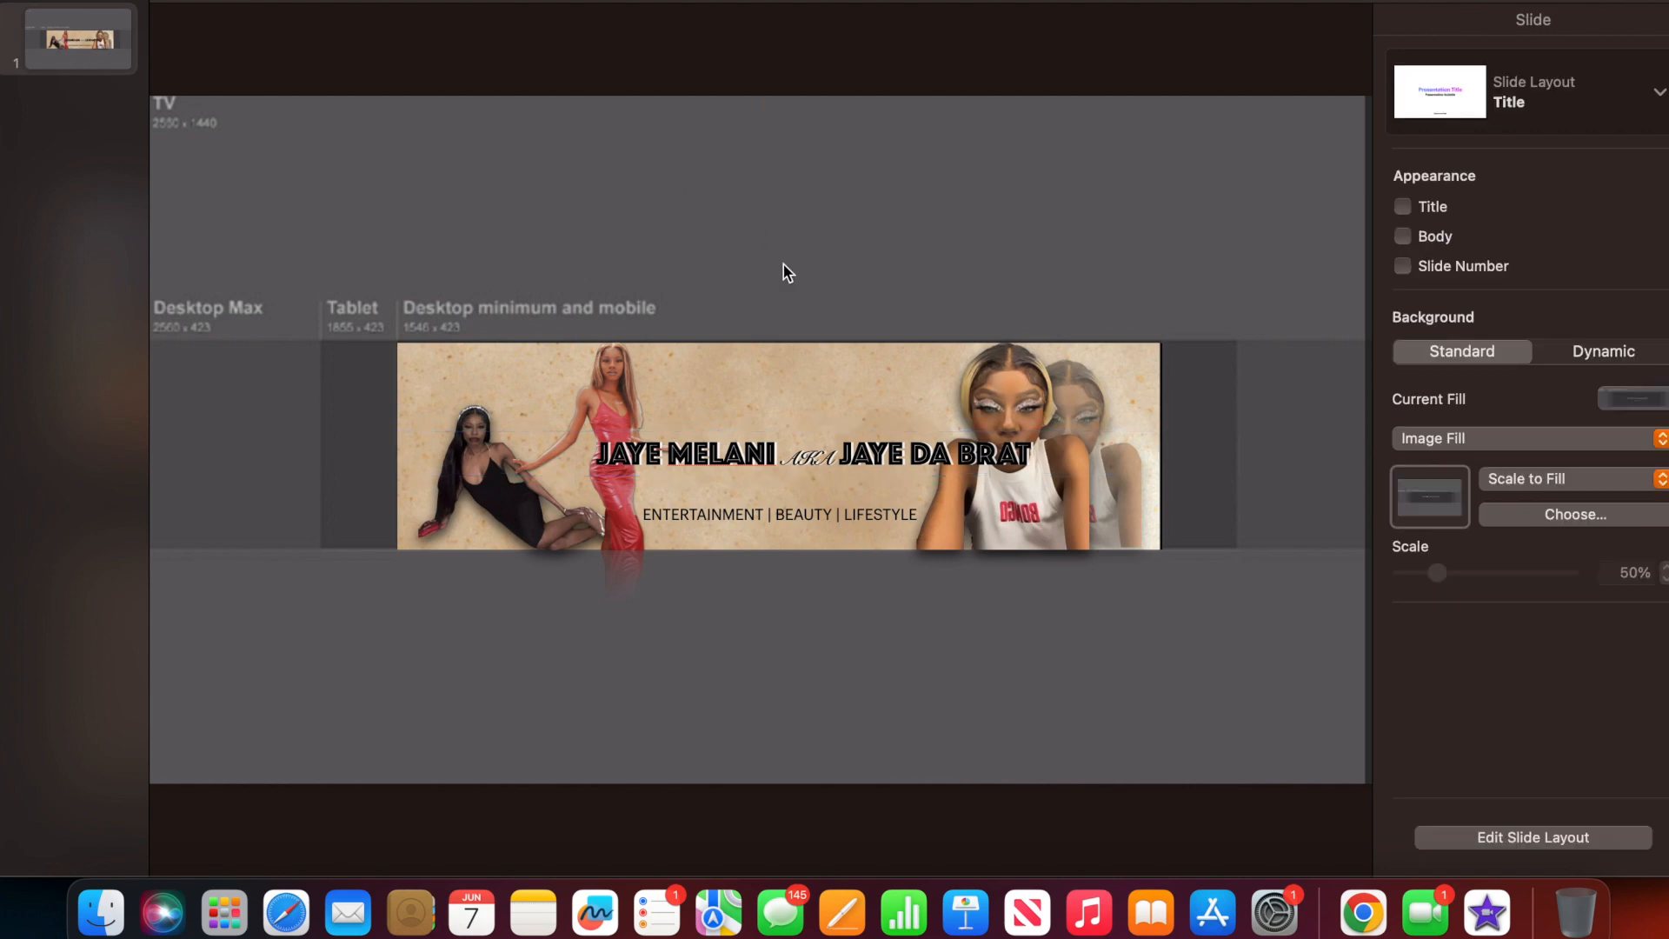
{"action": "left_click", "coordinate": [722, 459]}
{"action": "left_click_drag", "start_coordinate": [723, 459], "coordinate": [716, 465]}
{"action": "left_click", "coordinate": [826, 246]}
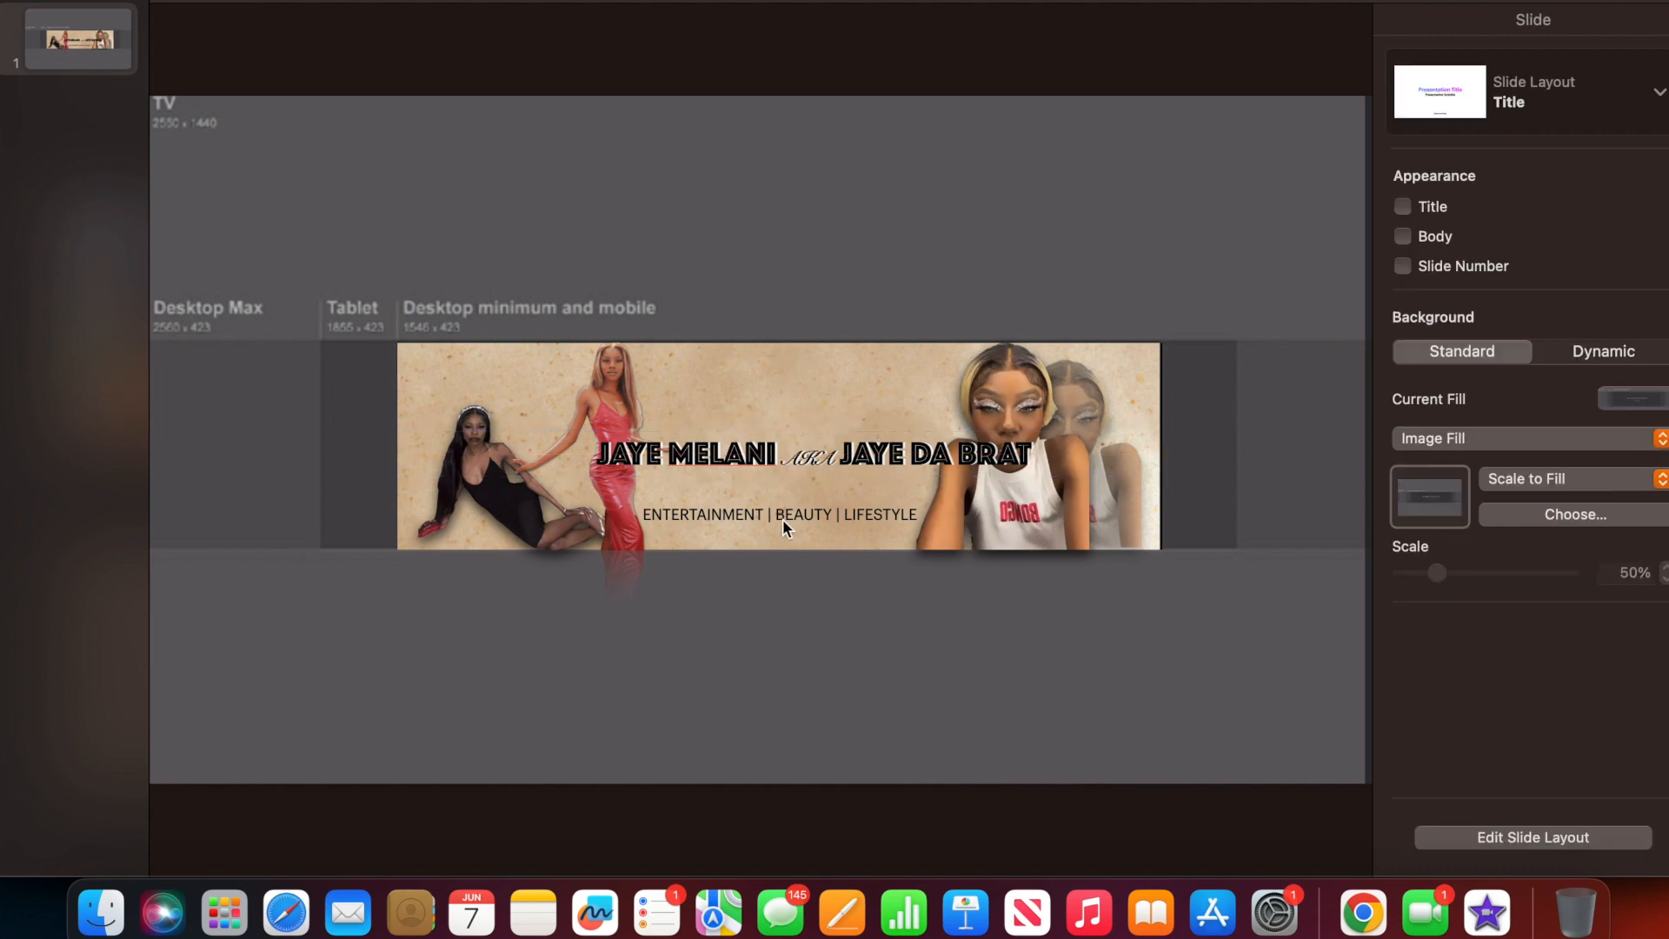
Move the content tagline above the name line and lower the name line slightly within the banner.
{"action": "mouse_move", "coordinate": [820, 450]}
{"action": "left_mouse_down"}
{"action": "mouse_move", "coordinate": [822, 402]}
{"action": "mouse_move", "coordinate": [824, 478]}
{"action": "left_mouse_up"}
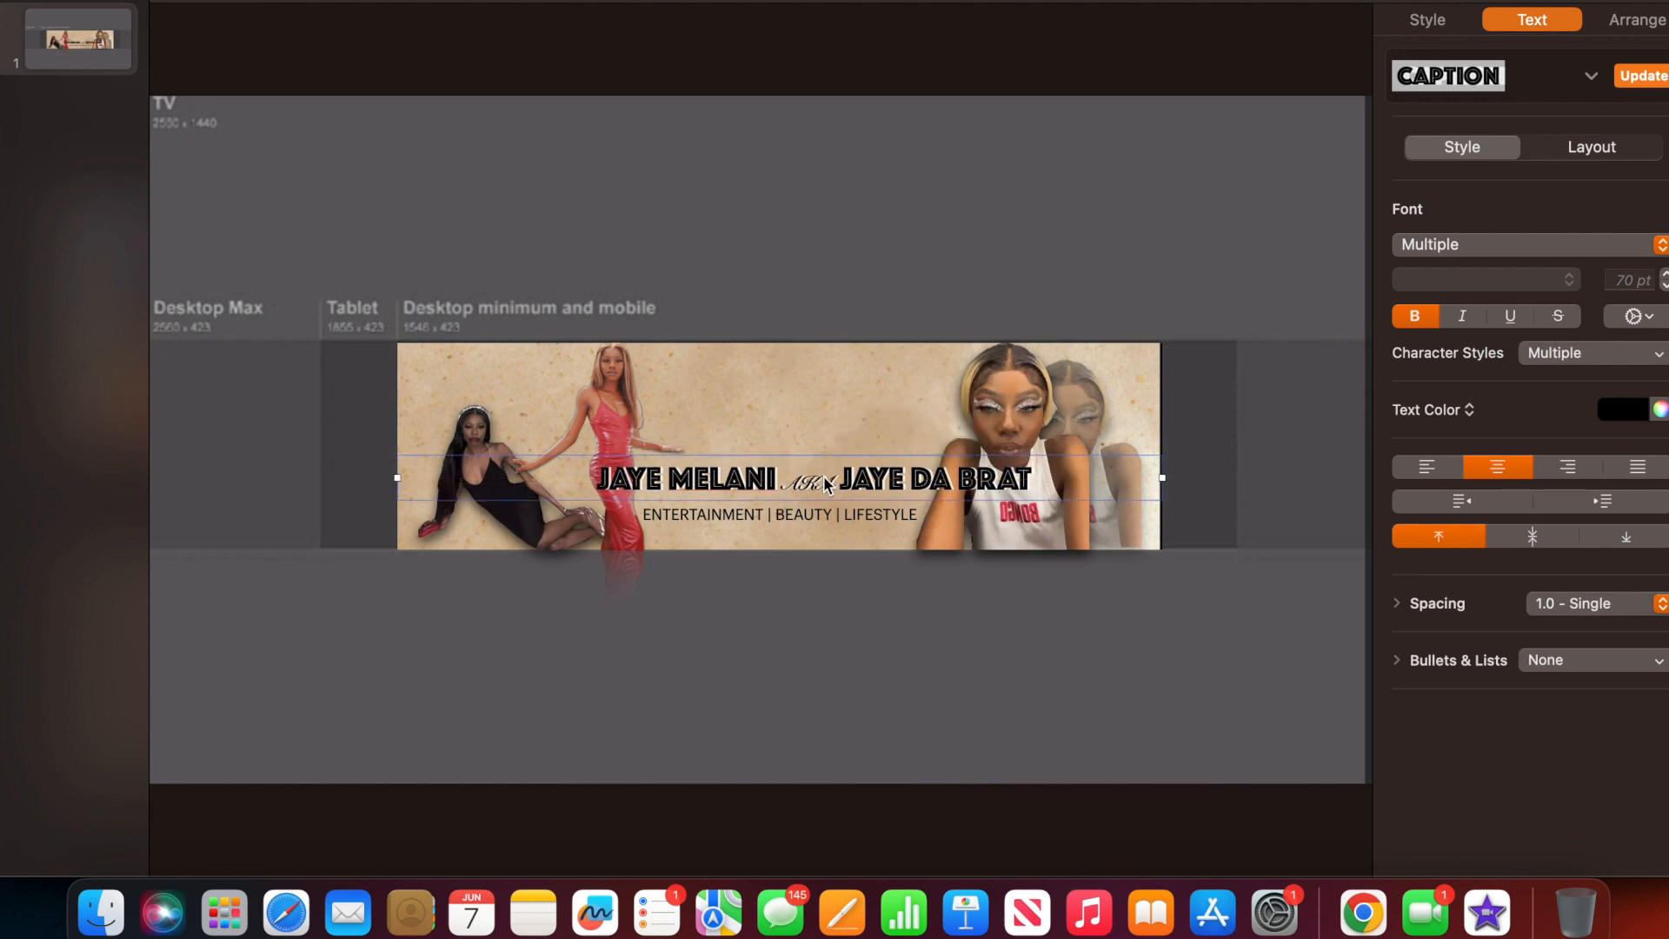
{"action": "left_click_drag", "start_coordinate": [819, 514], "coordinate": [831, 420]}
{"action": "left_click_drag", "start_coordinate": [848, 477], "coordinate": [850, 470]}
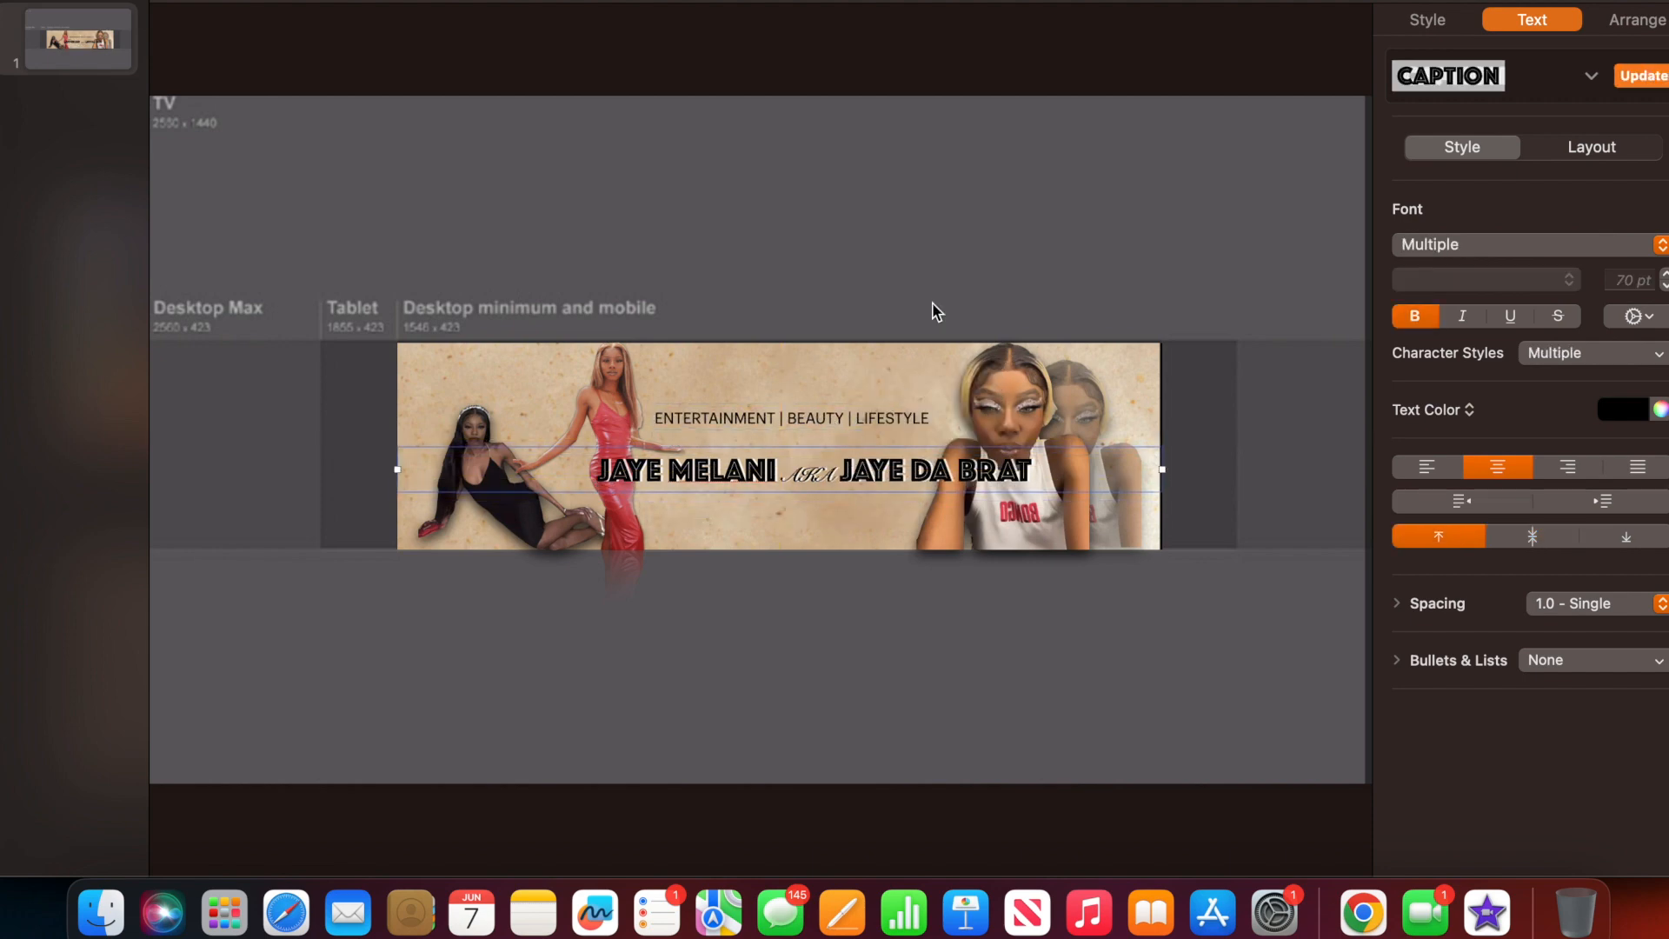
{"action": "left_click", "coordinate": [941, 259]}
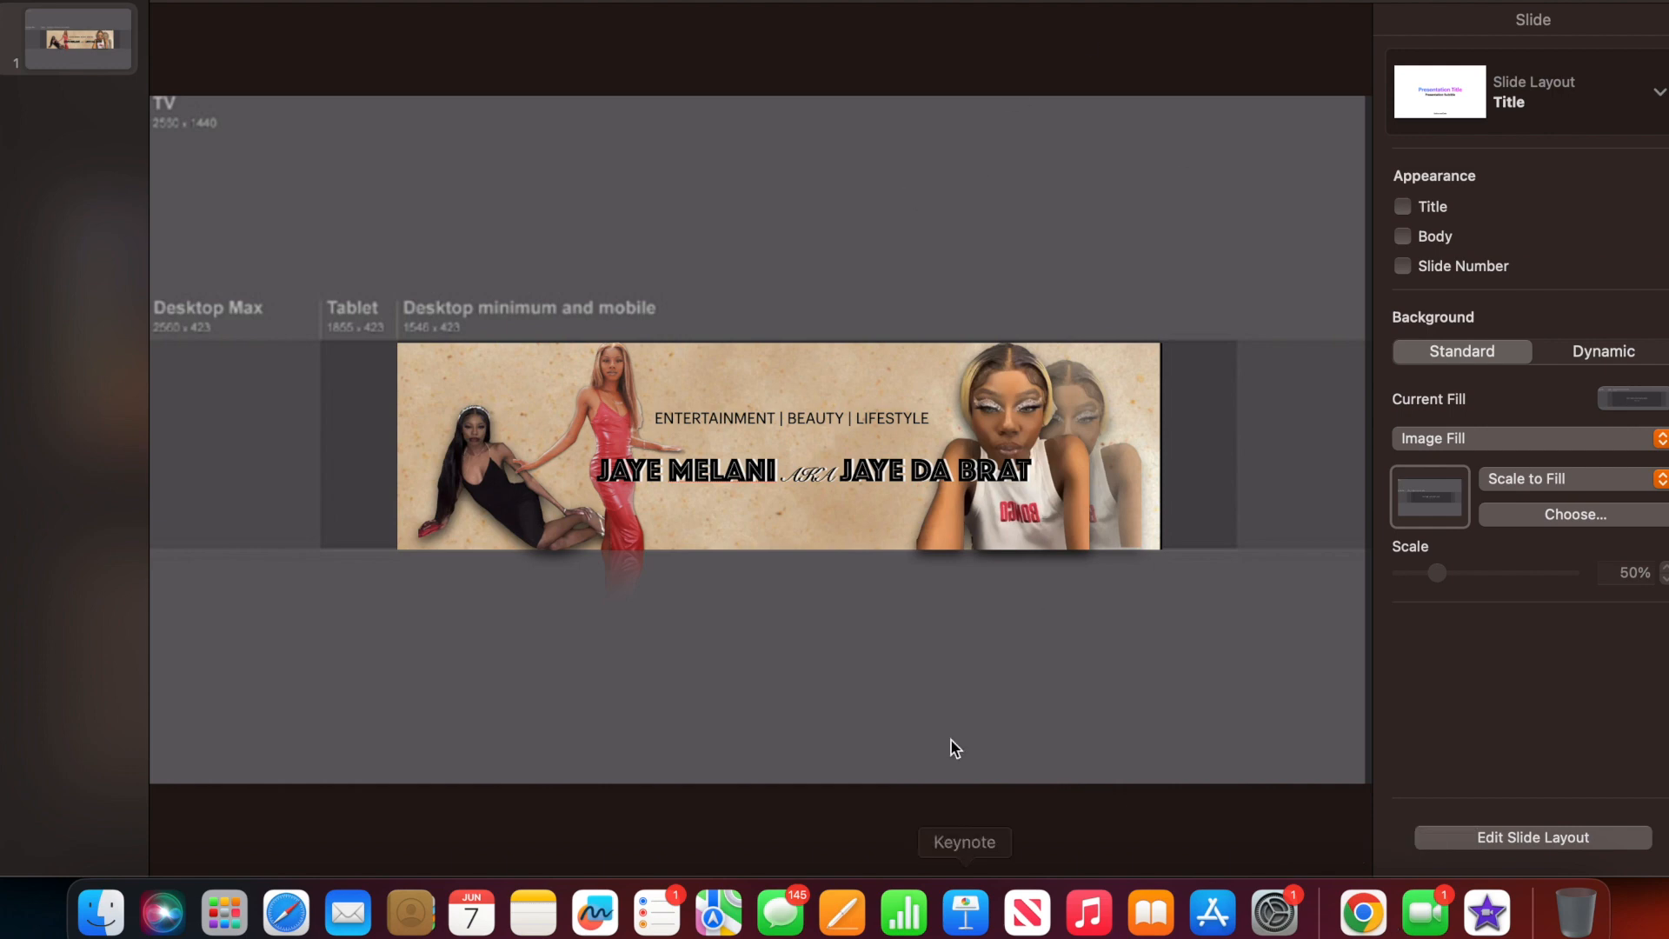
Insert the image file "Screenshot 2023-06-07 at 1.40.31 AM" and place it at the banner's lower edge, below the name line.
{"action": "left_click", "coordinate": [1039, 1]}
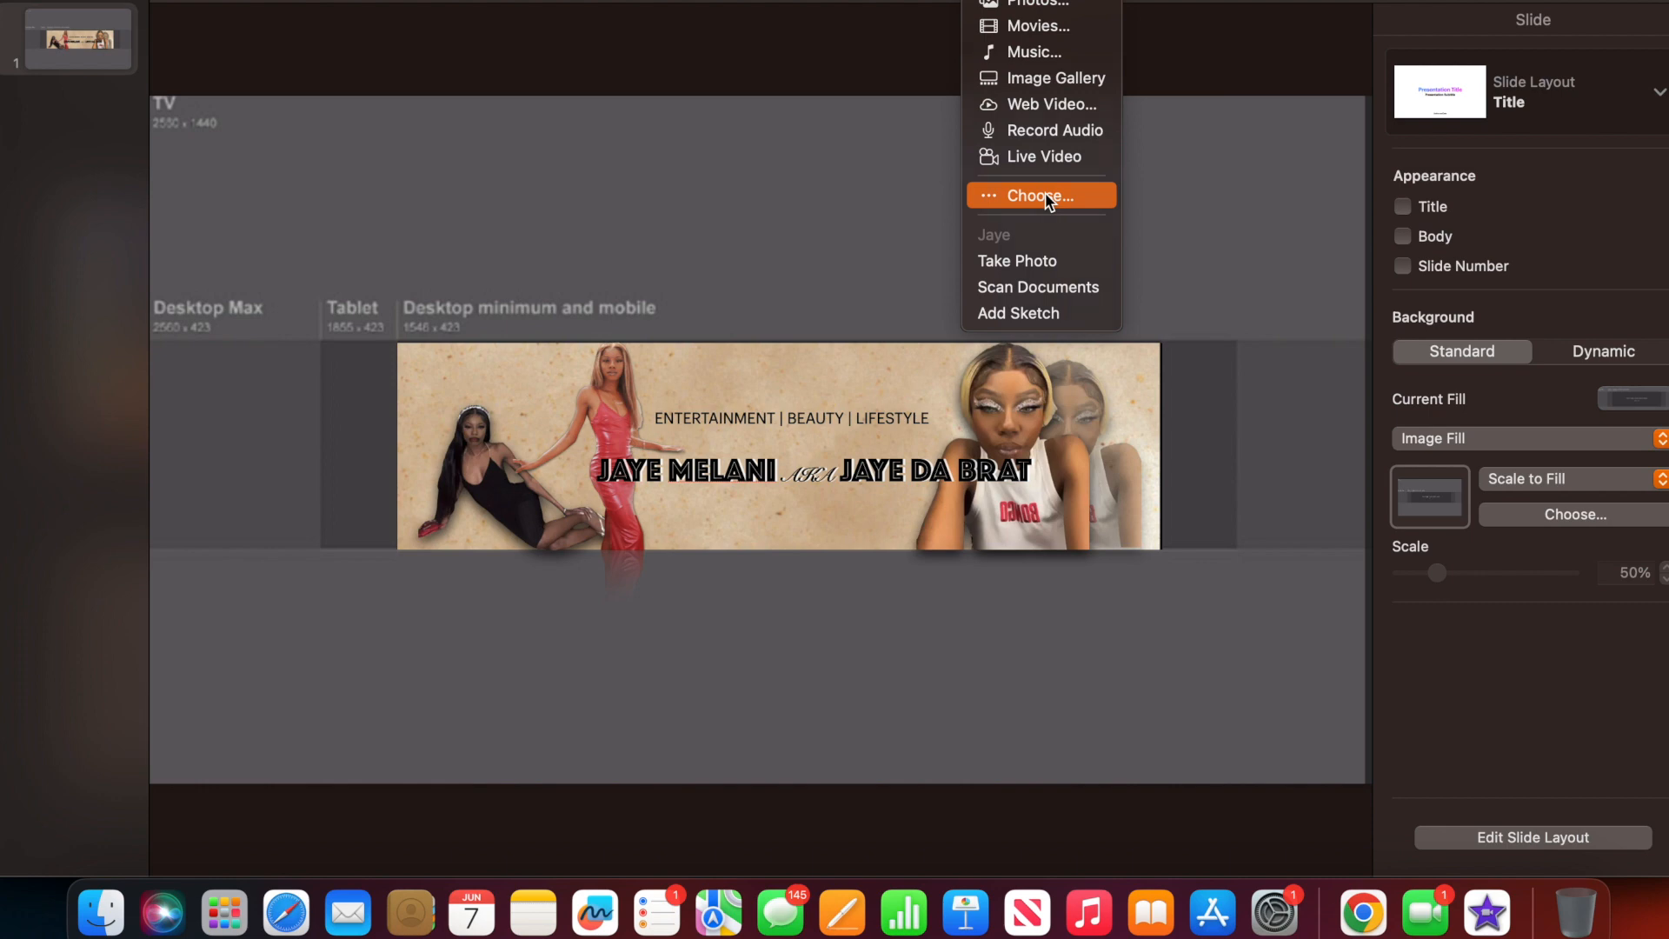
{"action": "left_click", "coordinate": [1045, 193]}
{"action": "left_click", "coordinate": [466, 193]}
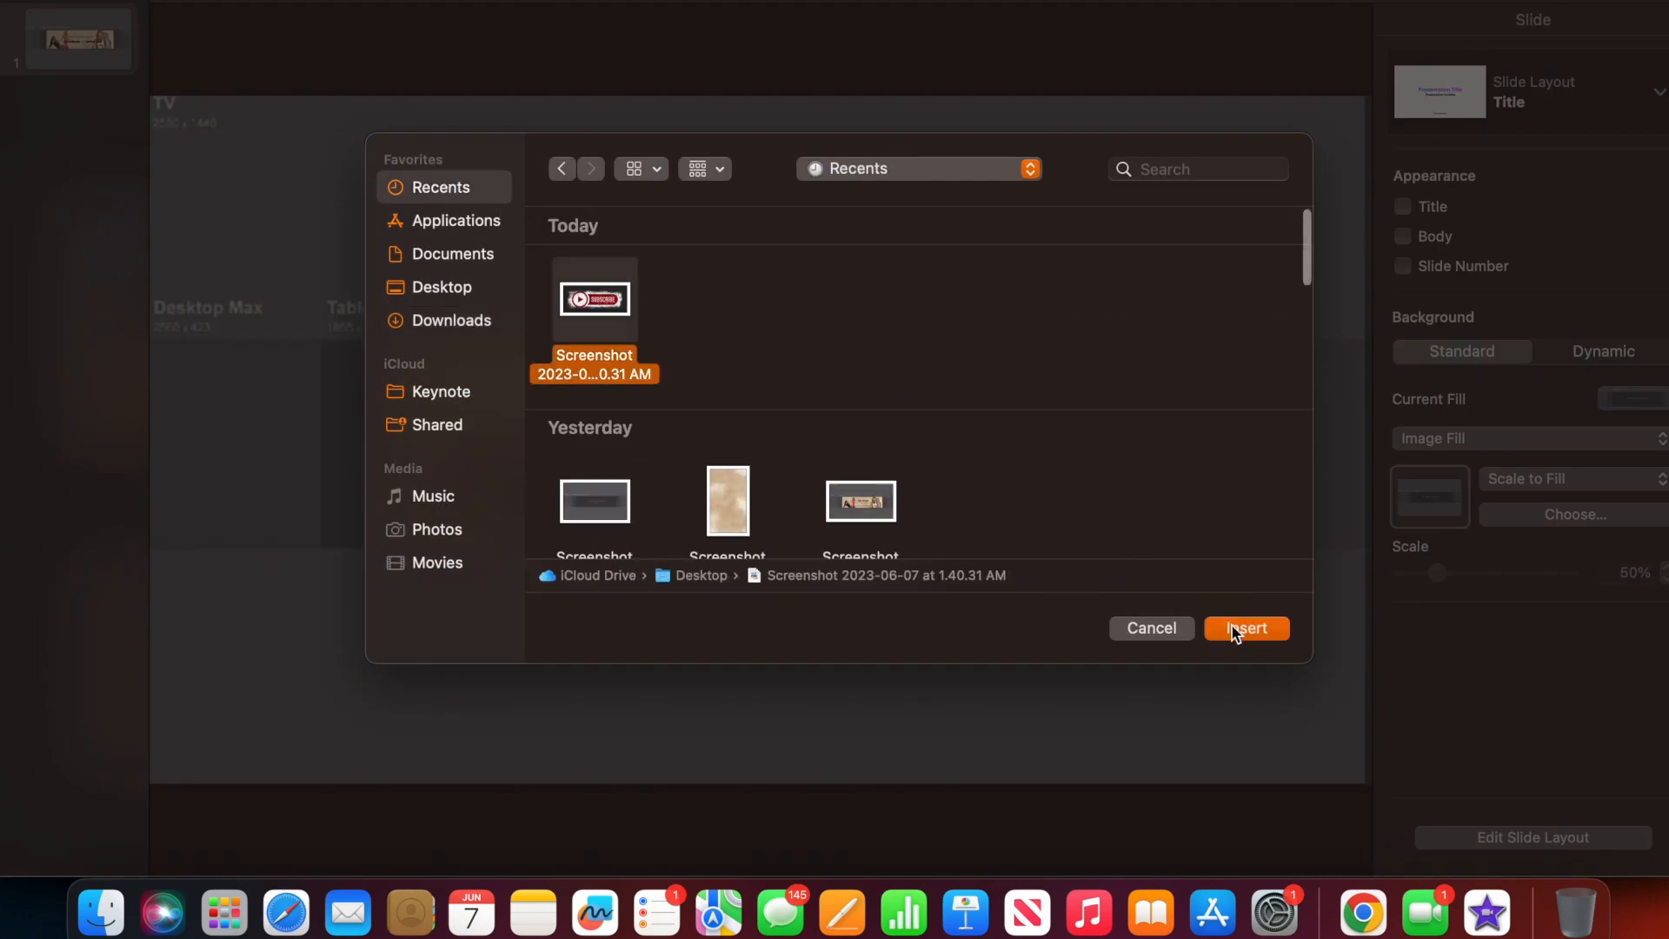
{"action": "left_click", "coordinate": [1232, 626]}
{"action": "left_click_drag", "start_coordinate": [795, 454], "coordinate": [843, 580]}
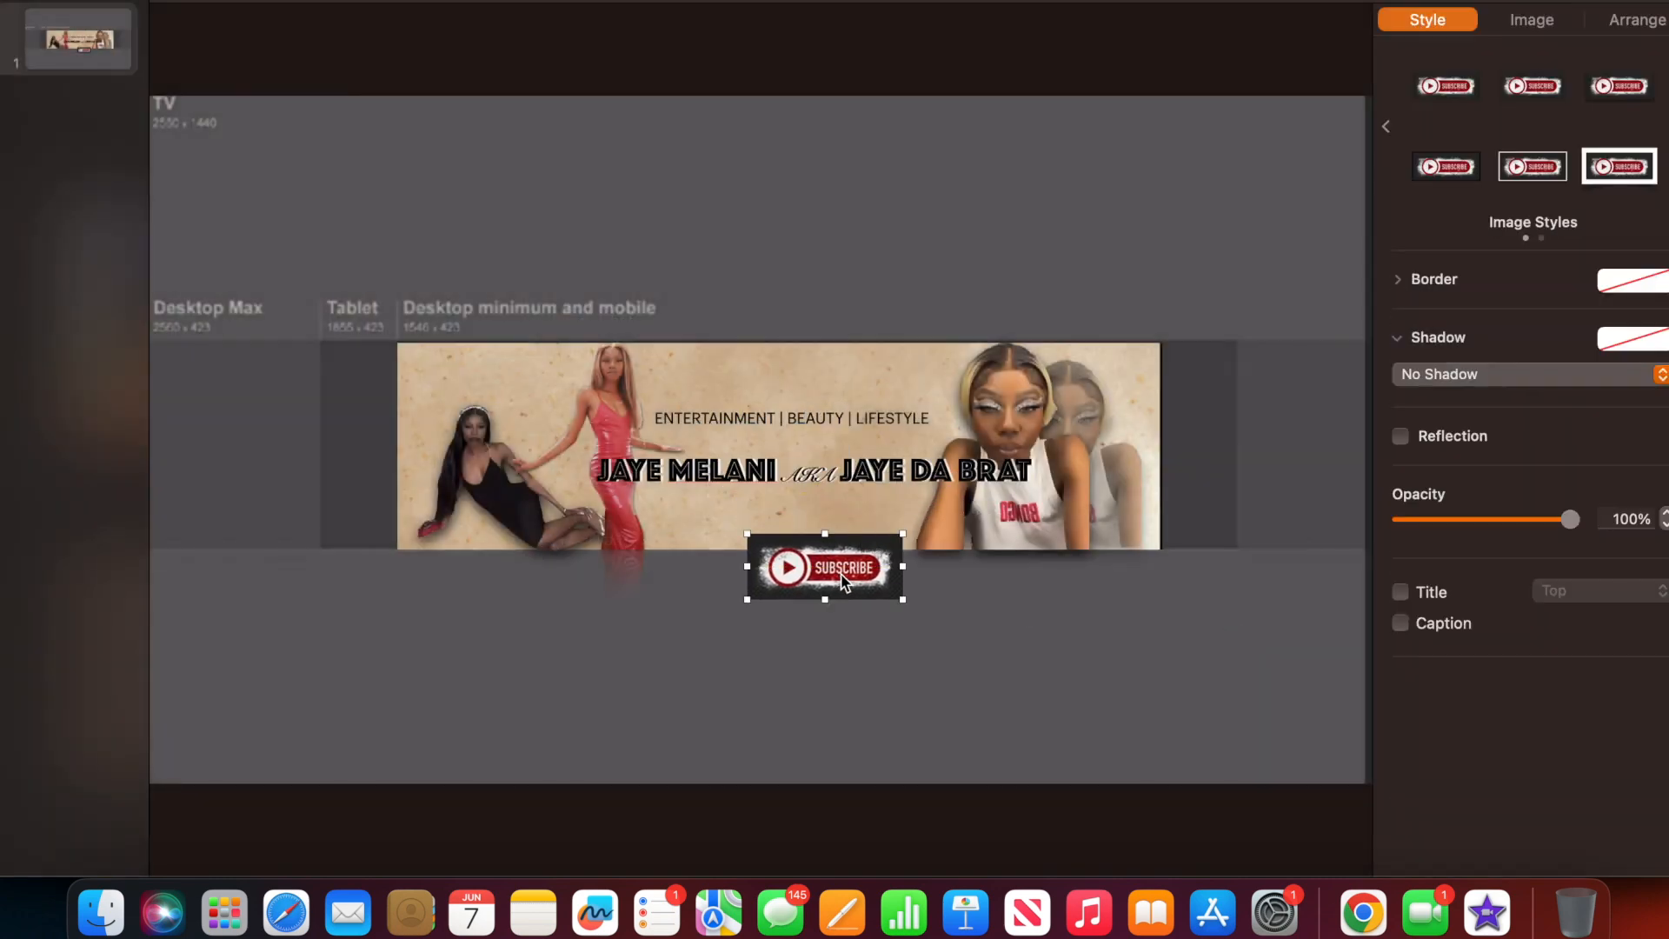
Remove the subscribe image's background and move the image inside the banner, directly under the name line.
{"action": "double_click", "coordinate": [844, 580]}
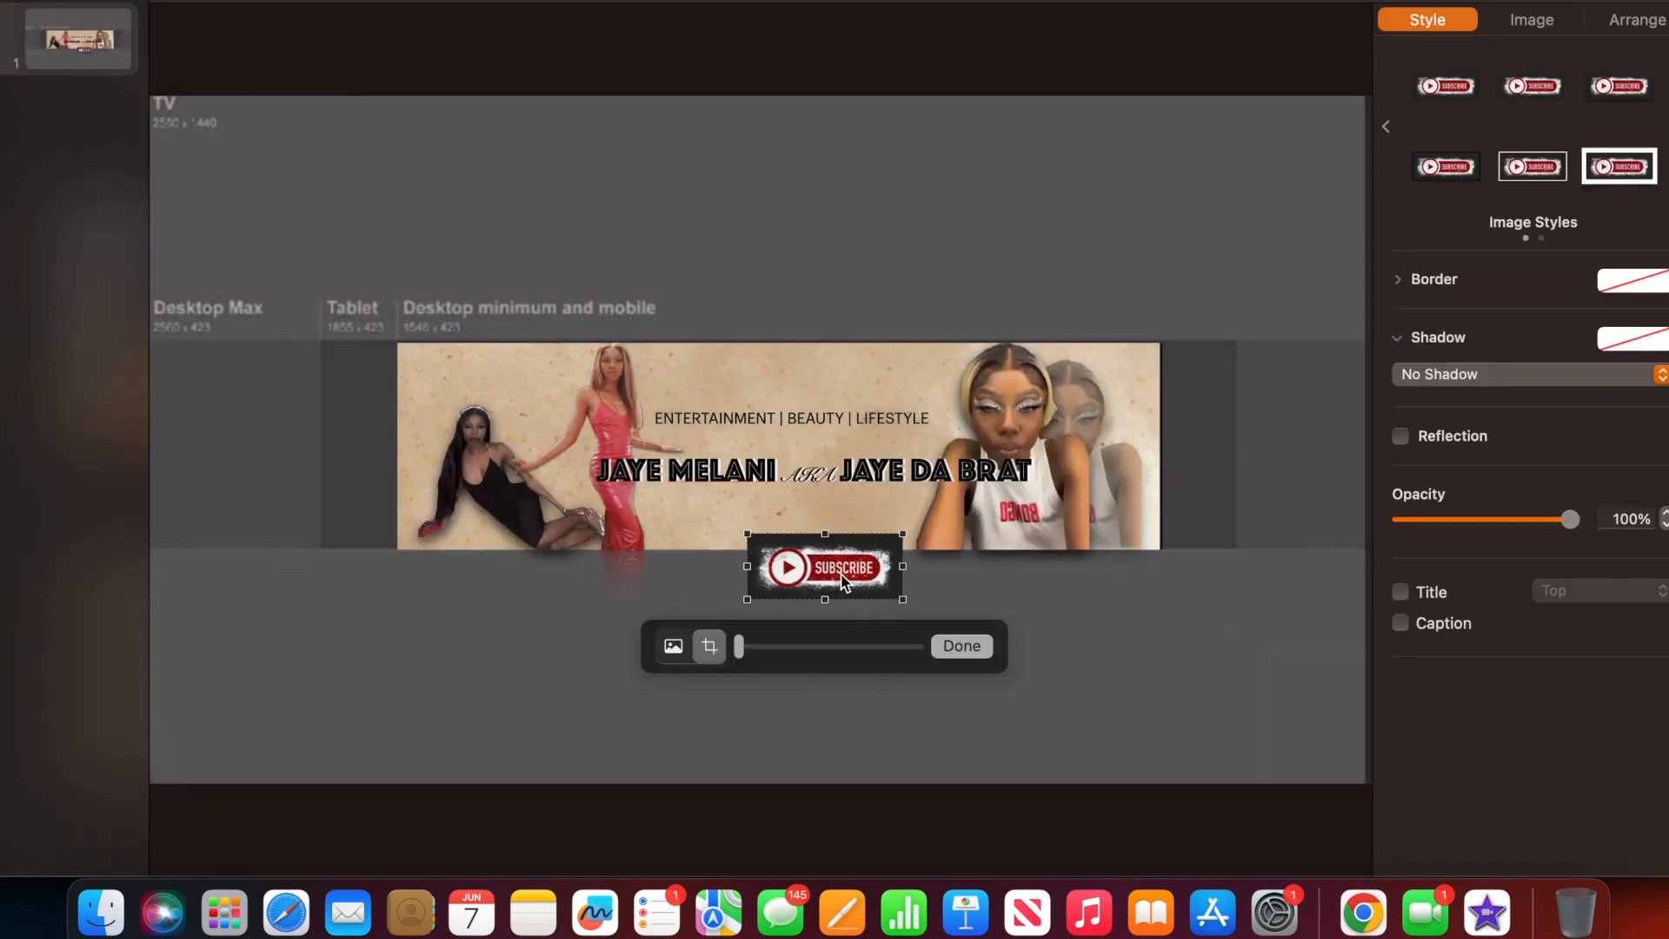
{"action": "left_click", "coordinate": [1530, 22]}
{"action": "left_click", "coordinate": [1517, 254]}
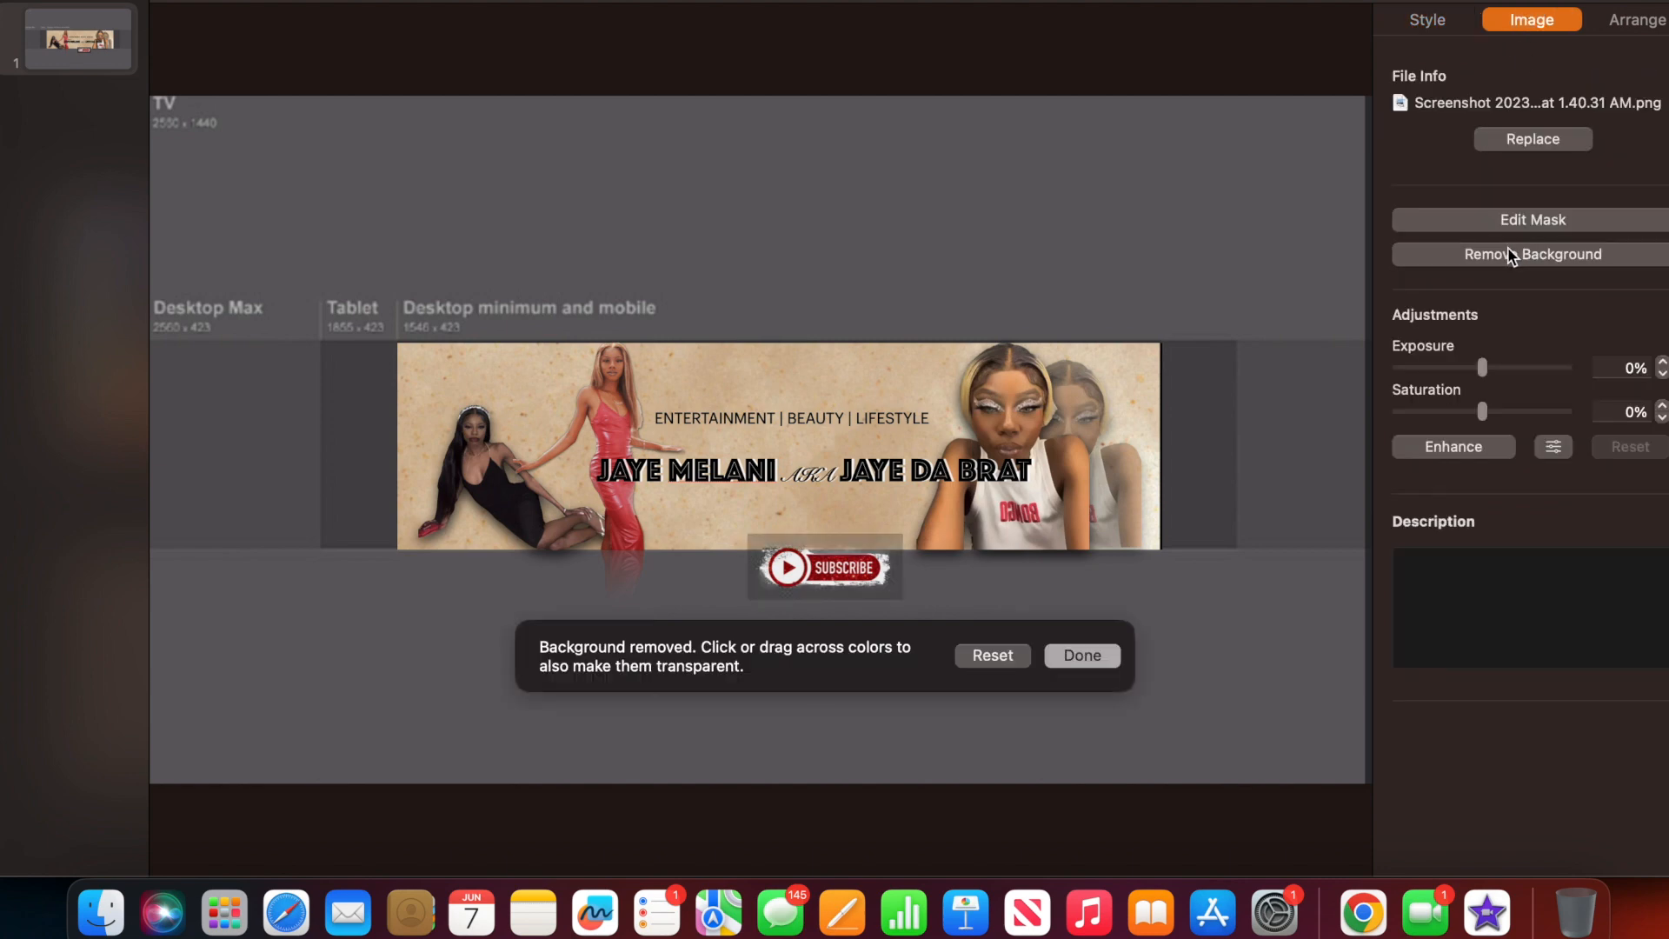
{"action": "left_click", "coordinate": [1092, 668]}
{"action": "left_click_drag", "start_coordinate": [822, 574], "coordinate": [805, 530]}
{"action": "left_click", "coordinate": [827, 622]}
{"action": "left_click", "coordinate": [803, 574]}
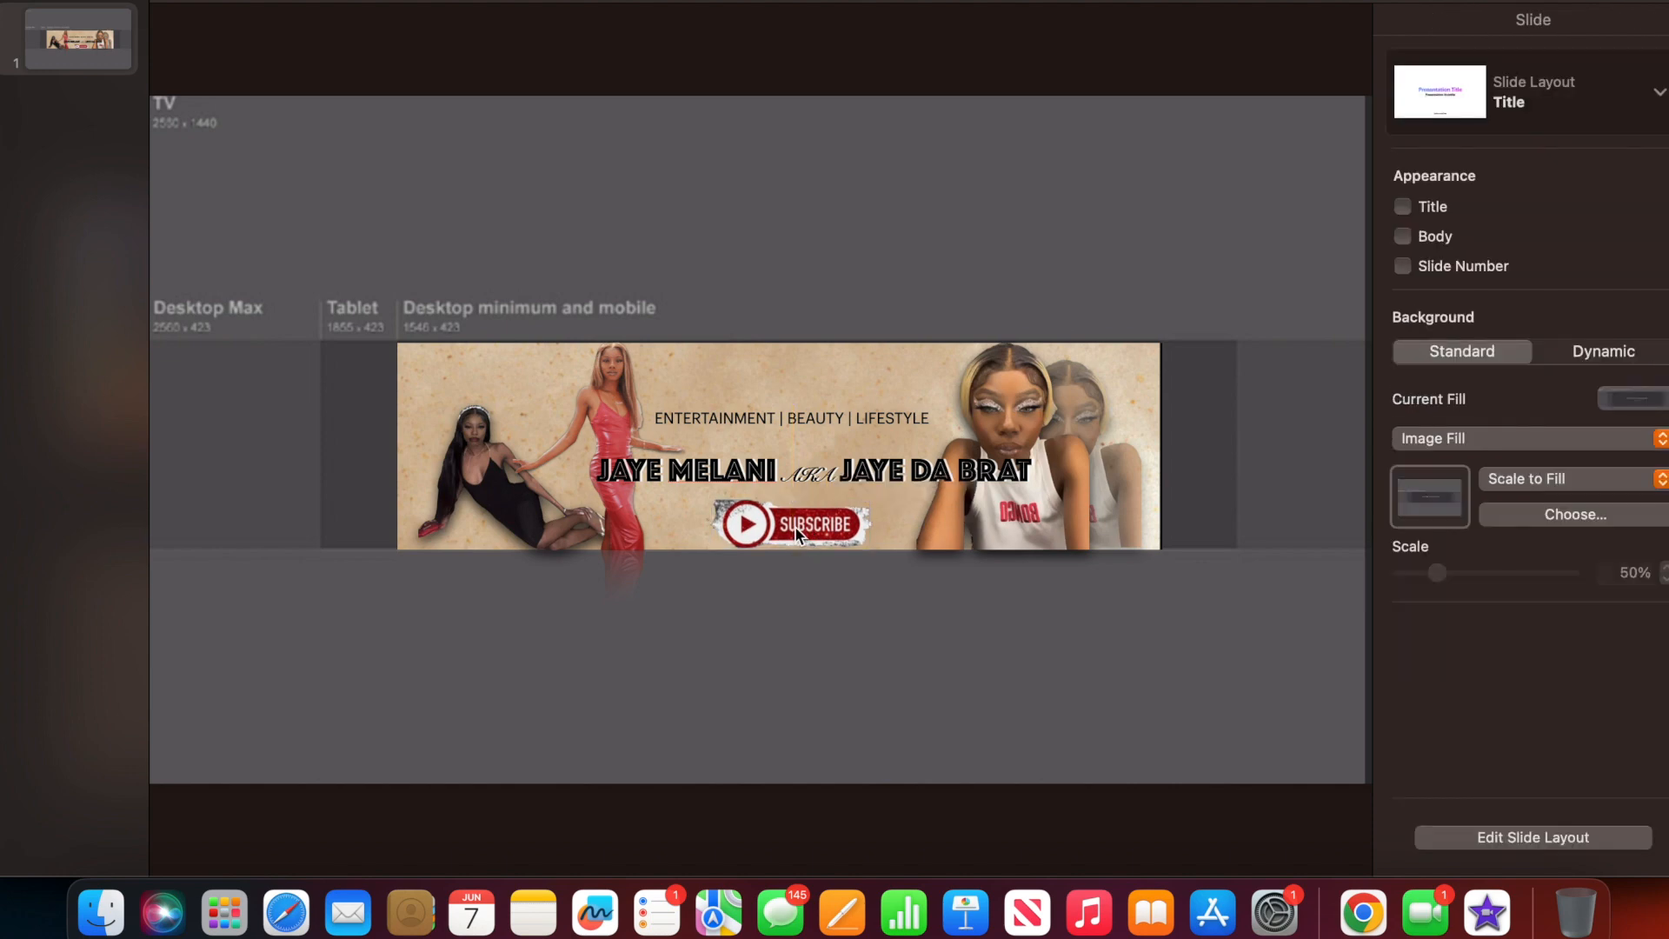
Try the Phosphate and Marker Felt fonts on the content tagline, and settle on Bodoni 72.
{"action": "left_click", "coordinate": [782, 419]}
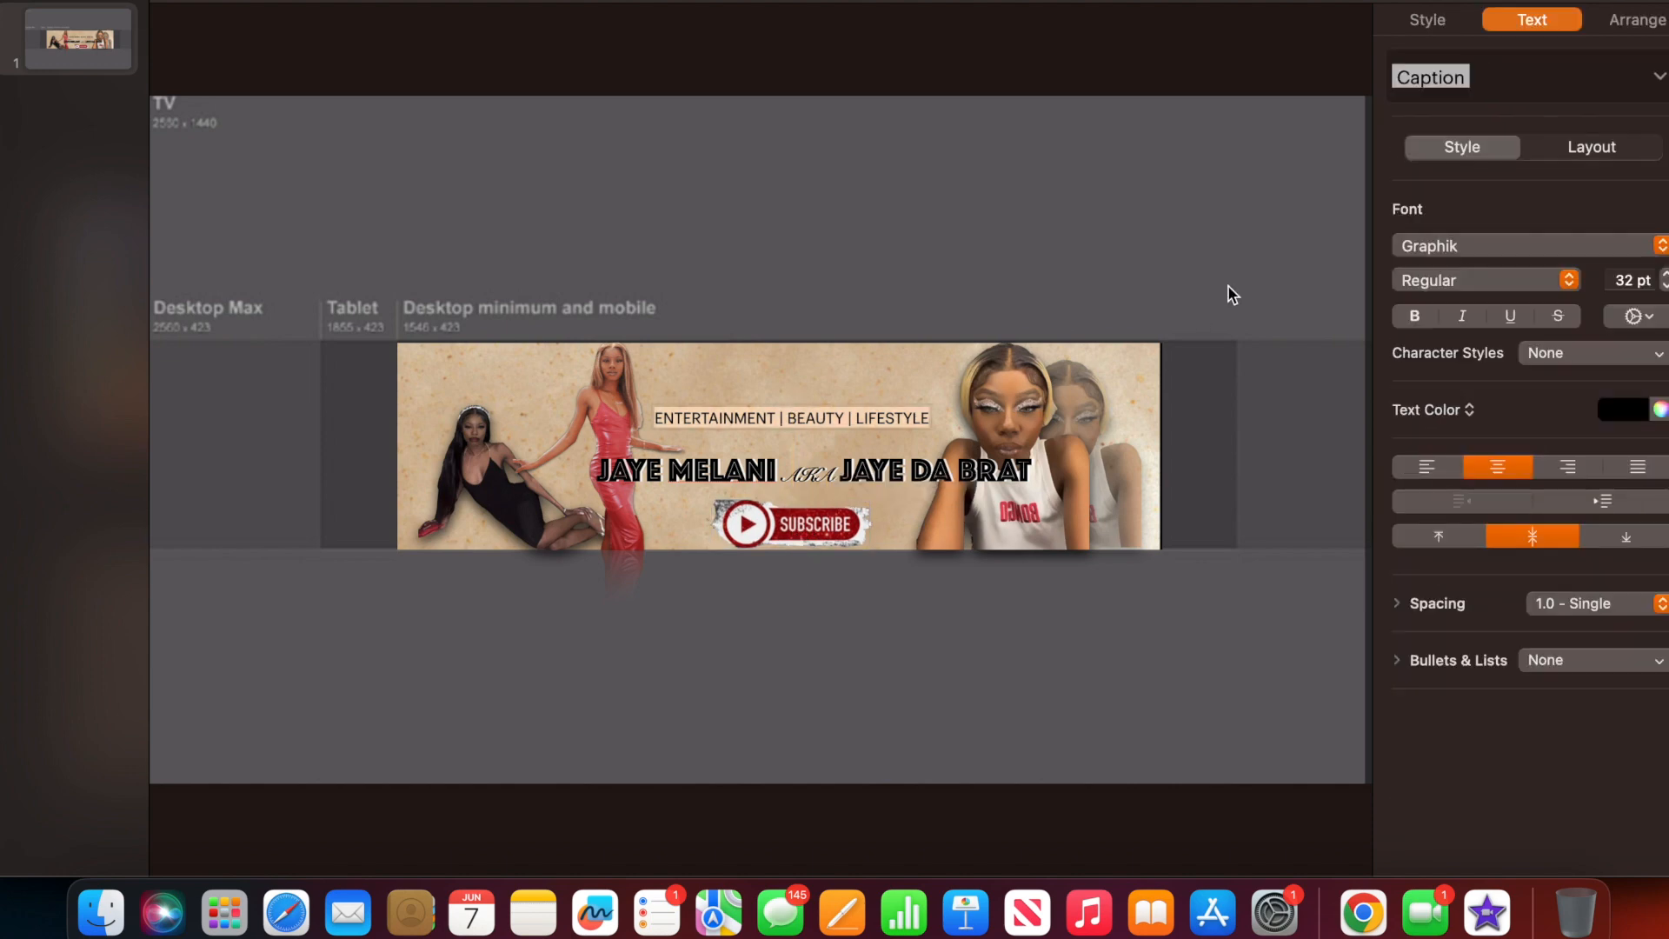
{"action": "left_click", "coordinate": [1464, 252]}
{"action": "scroll", "coordinate": [1452, 480], "scroll_direction": "down", "scroll_amount": 5}
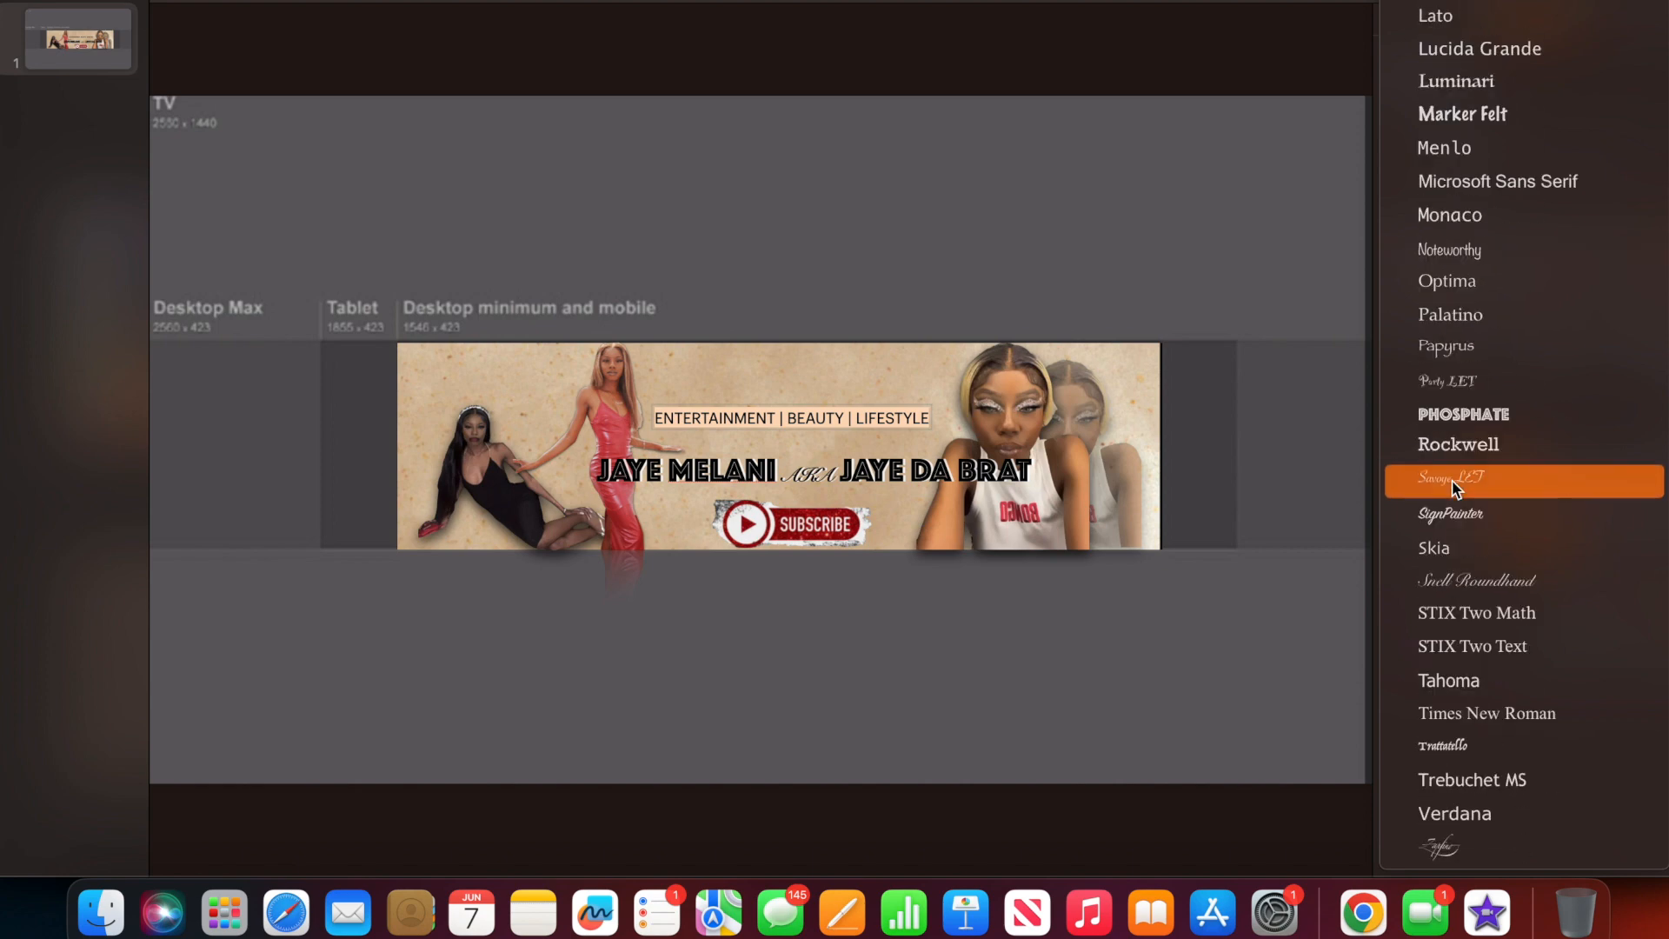
{"action": "left_click", "coordinate": [1464, 422]}
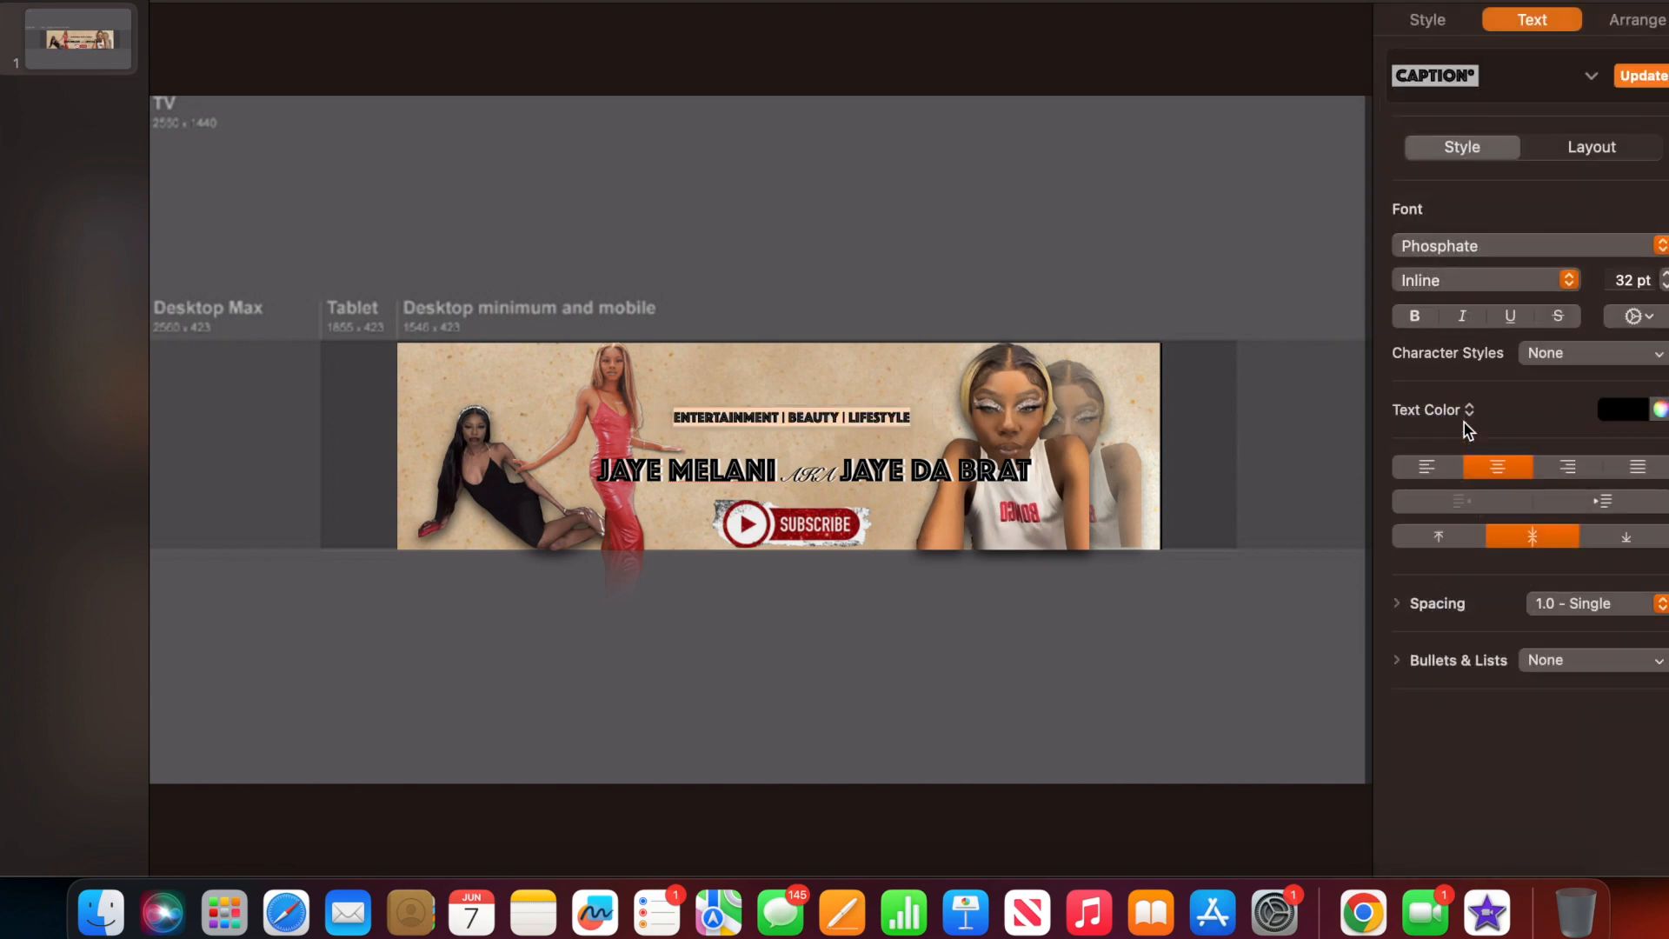
{"action": "left_click", "coordinate": [1490, 248]}
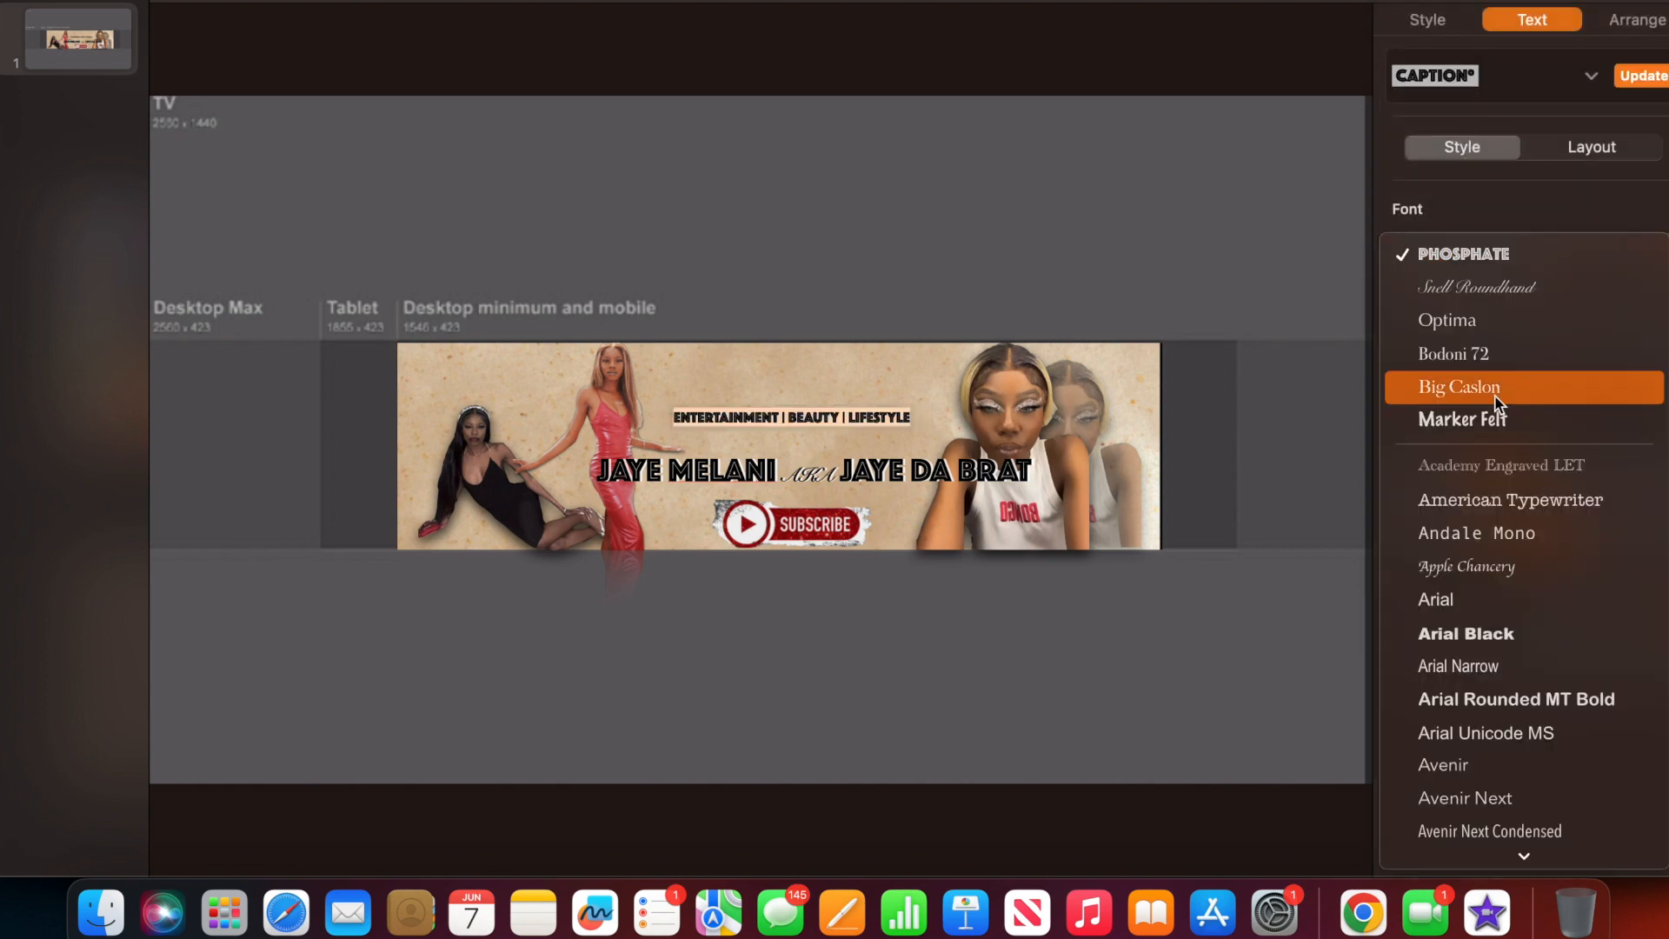
{"action": "left_click", "coordinate": [1491, 415]}
{"action": "left_click", "coordinate": [1499, 246]}
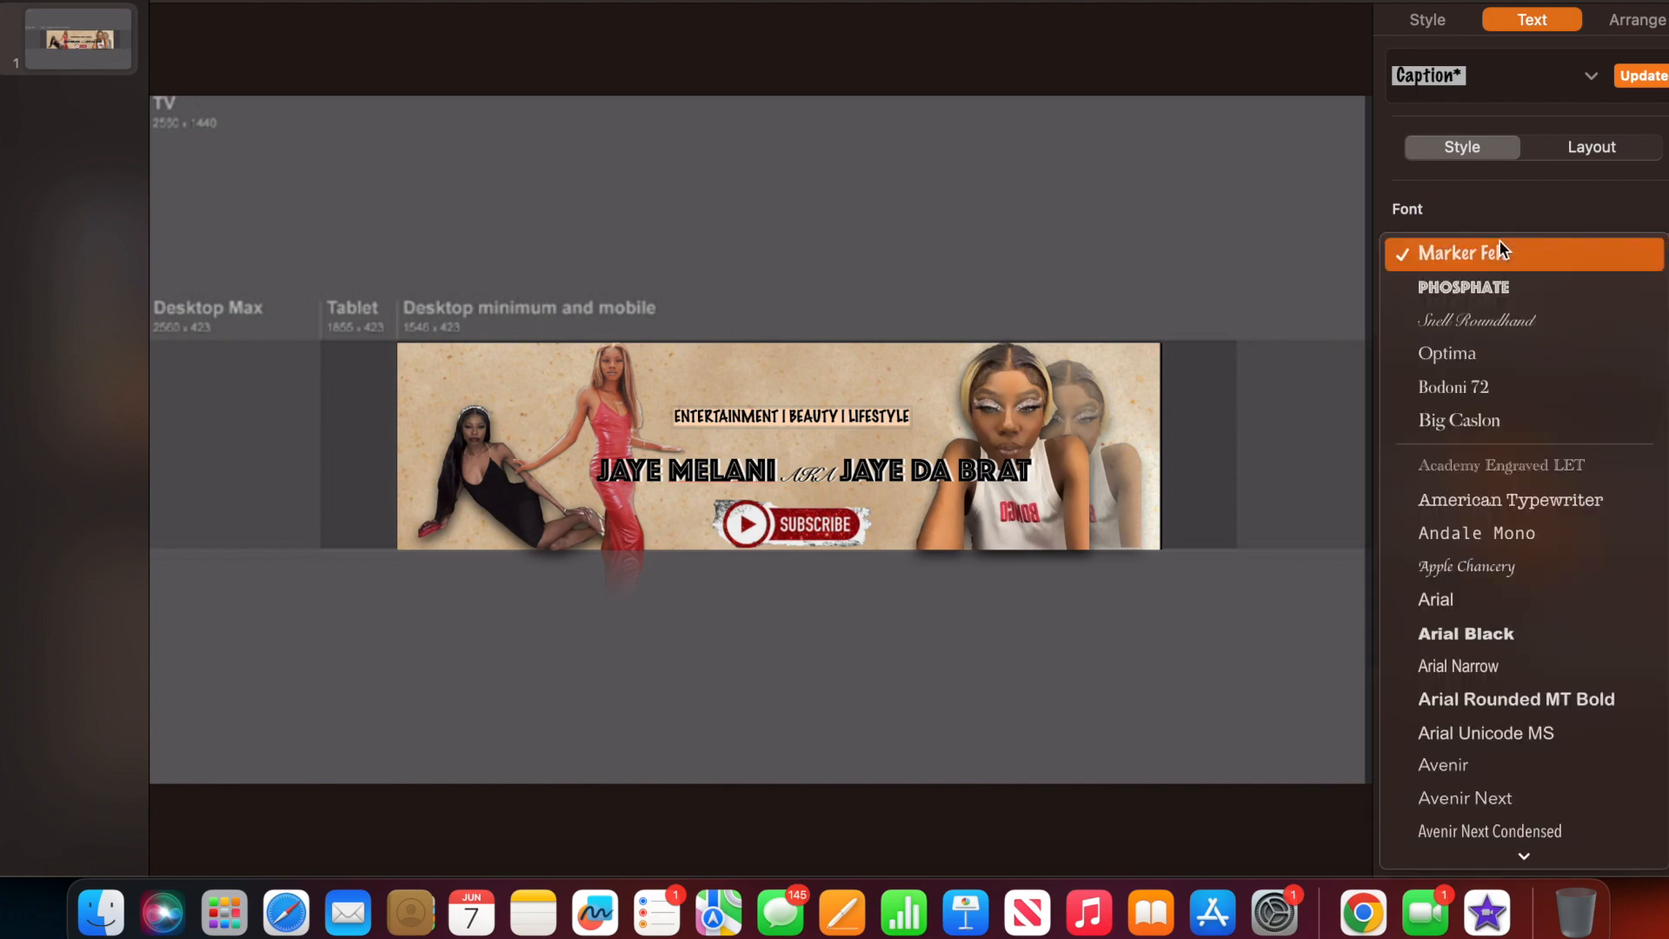
{"action": "left_click", "coordinate": [1493, 388]}
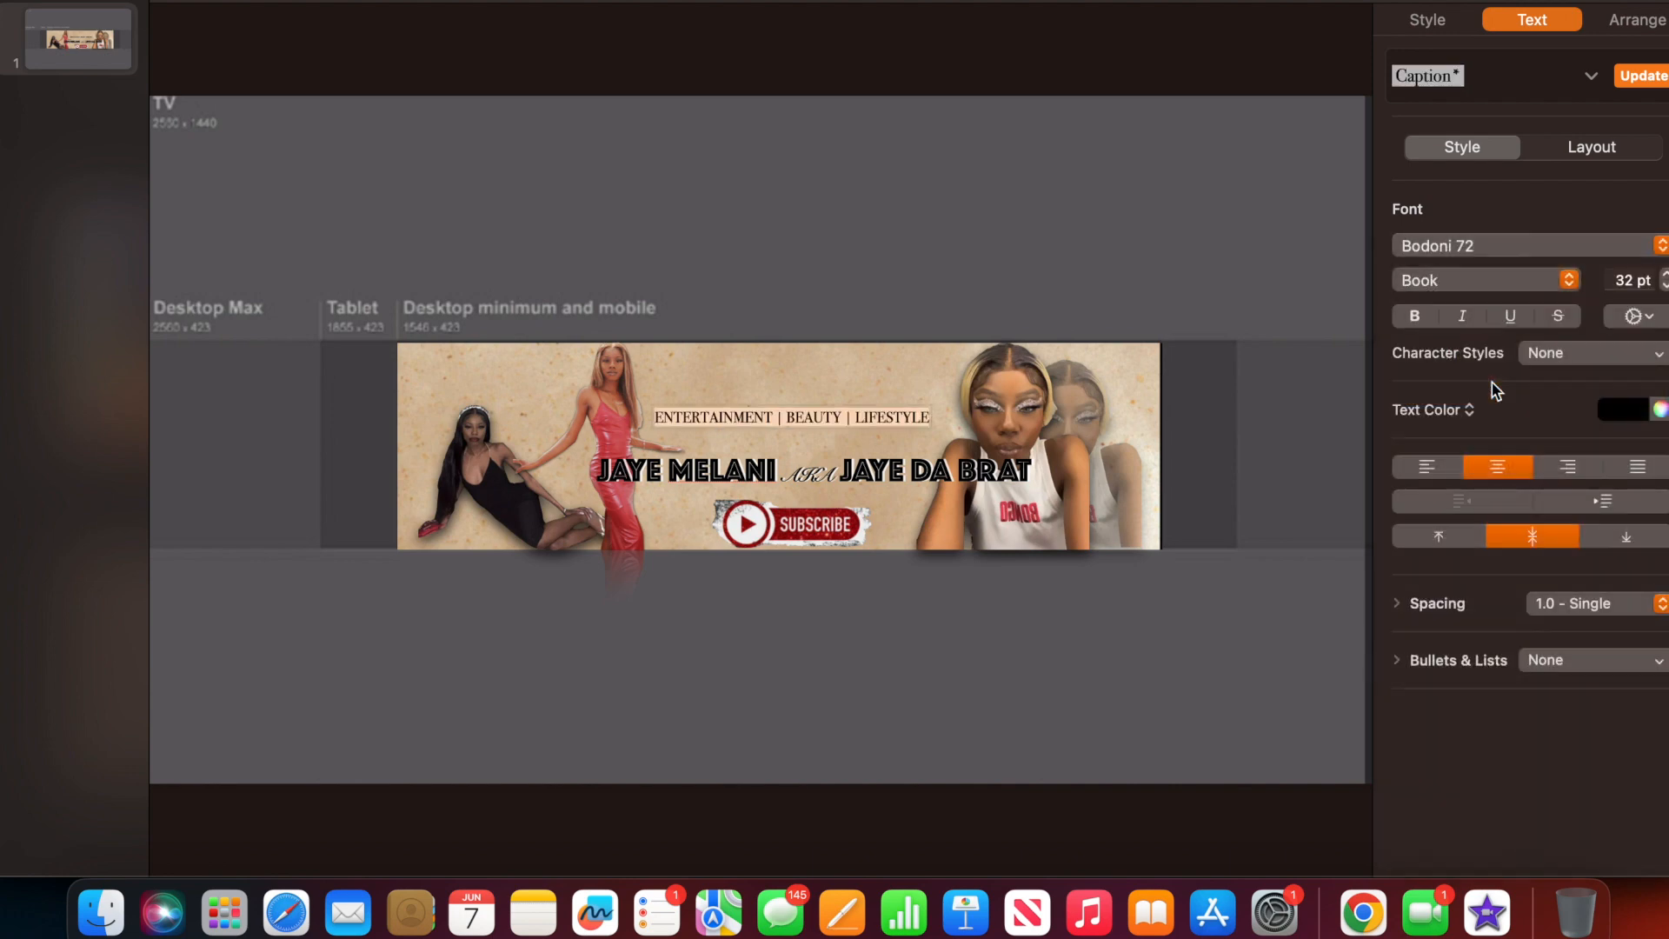
{"action": "left_click", "coordinate": [1229, 720]}
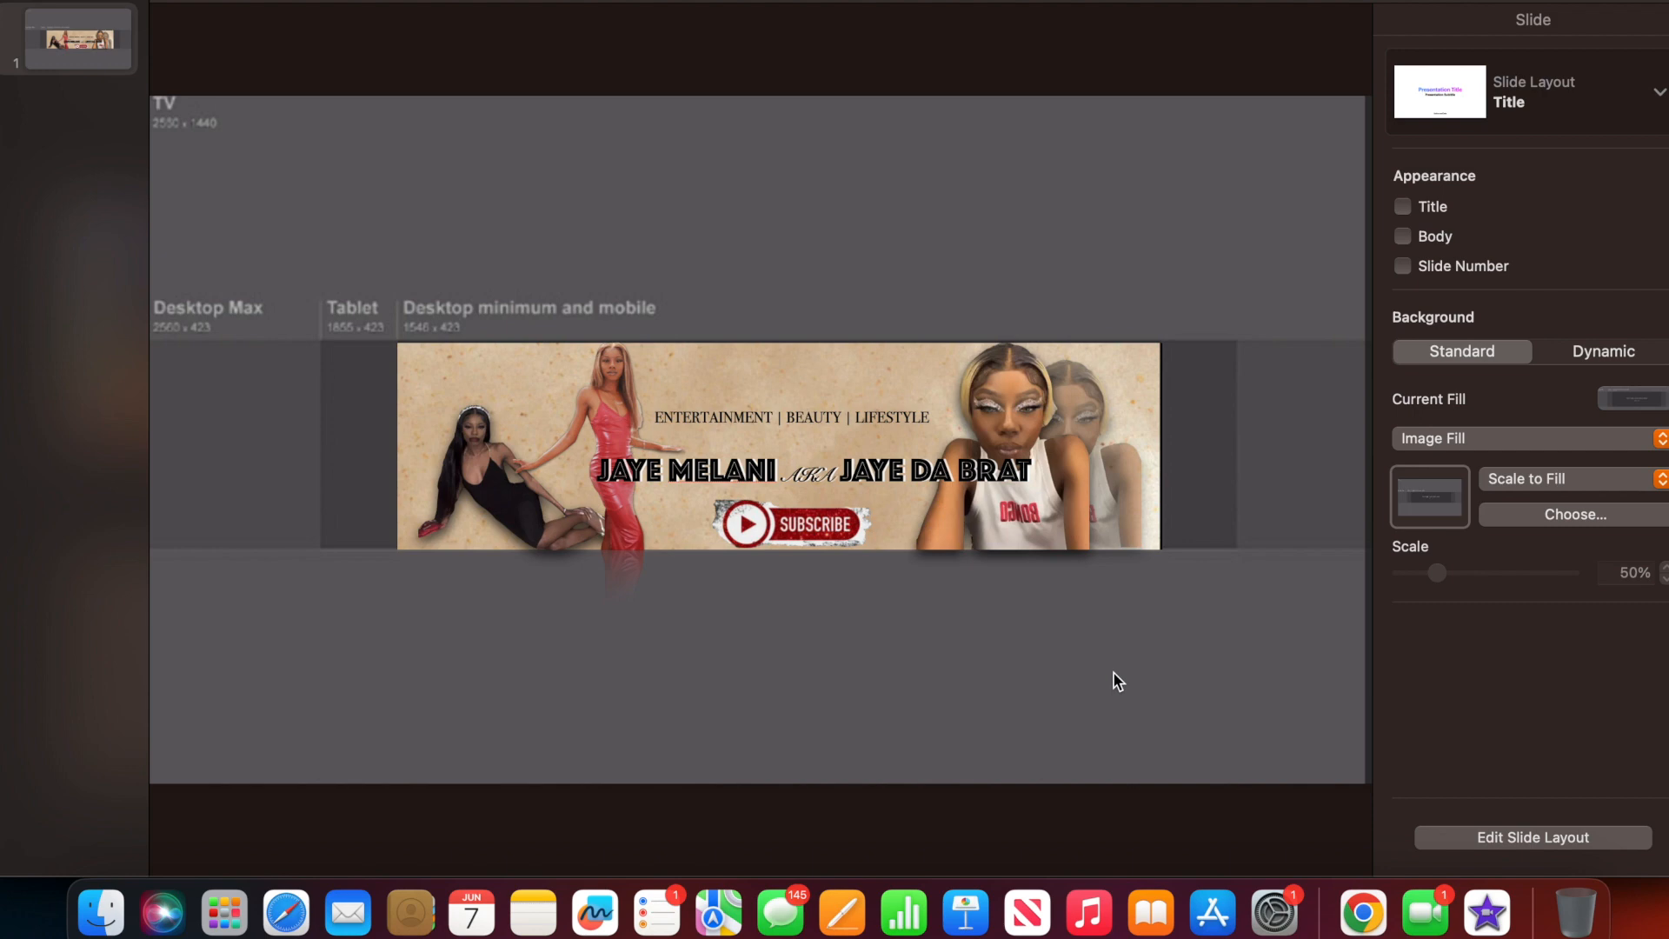
Apply a Drop Shadow to the content tagline's text box.
{"action": "left_click", "coordinate": [885, 417]}
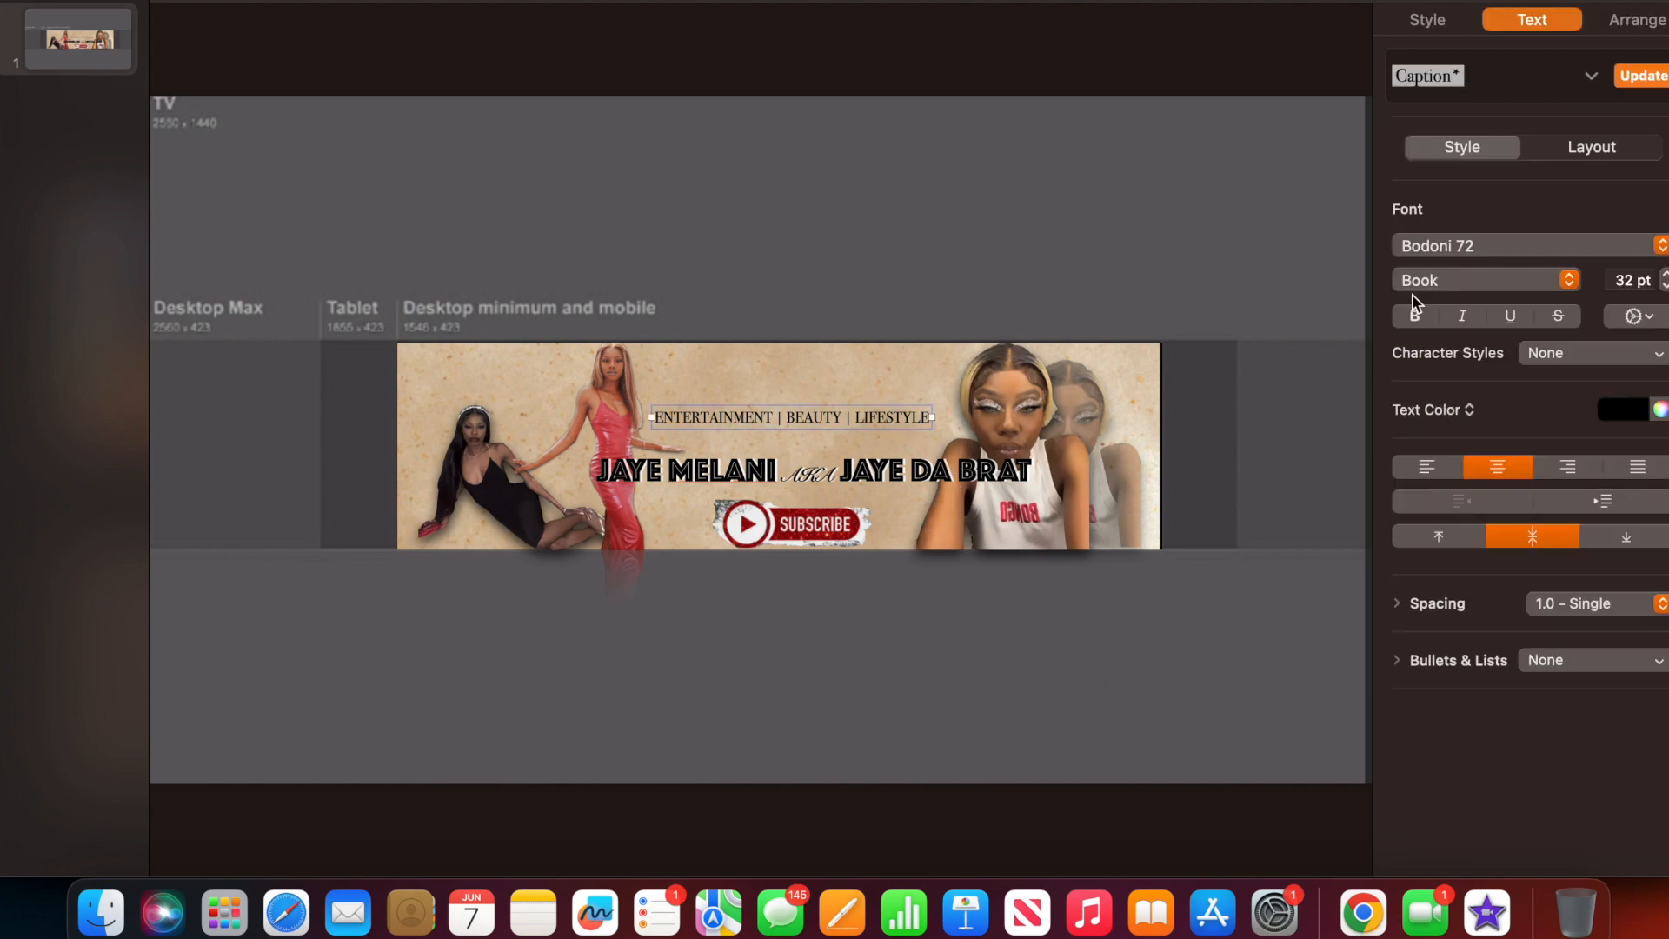
{"action": "left_click", "coordinate": [1624, 24]}
{"action": "left_click", "coordinate": [1446, 24]}
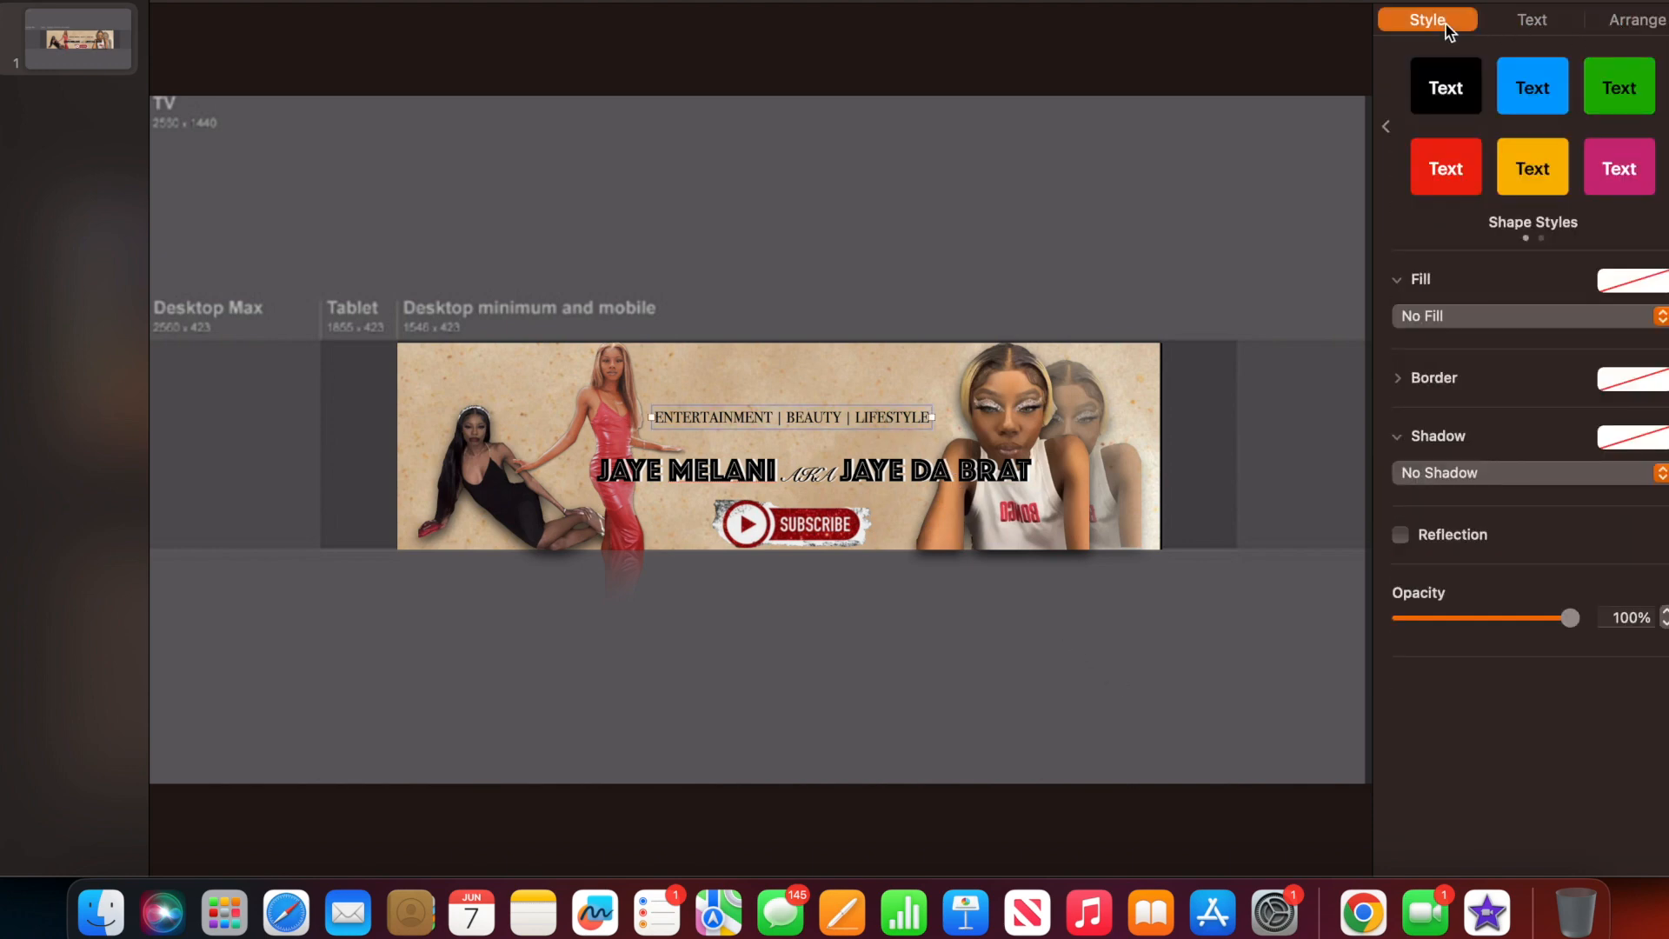
{"action": "left_click", "coordinate": [1482, 474]}
{"action": "left_click", "coordinate": [1473, 500]}
Try Curved Shadow and Contact Shadow on the tagline, and return it to Drop Shadow.
{"action": "left_click", "coordinate": [1478, 473]}
{"action": "left_click", "coordinate": [1479, 514]}
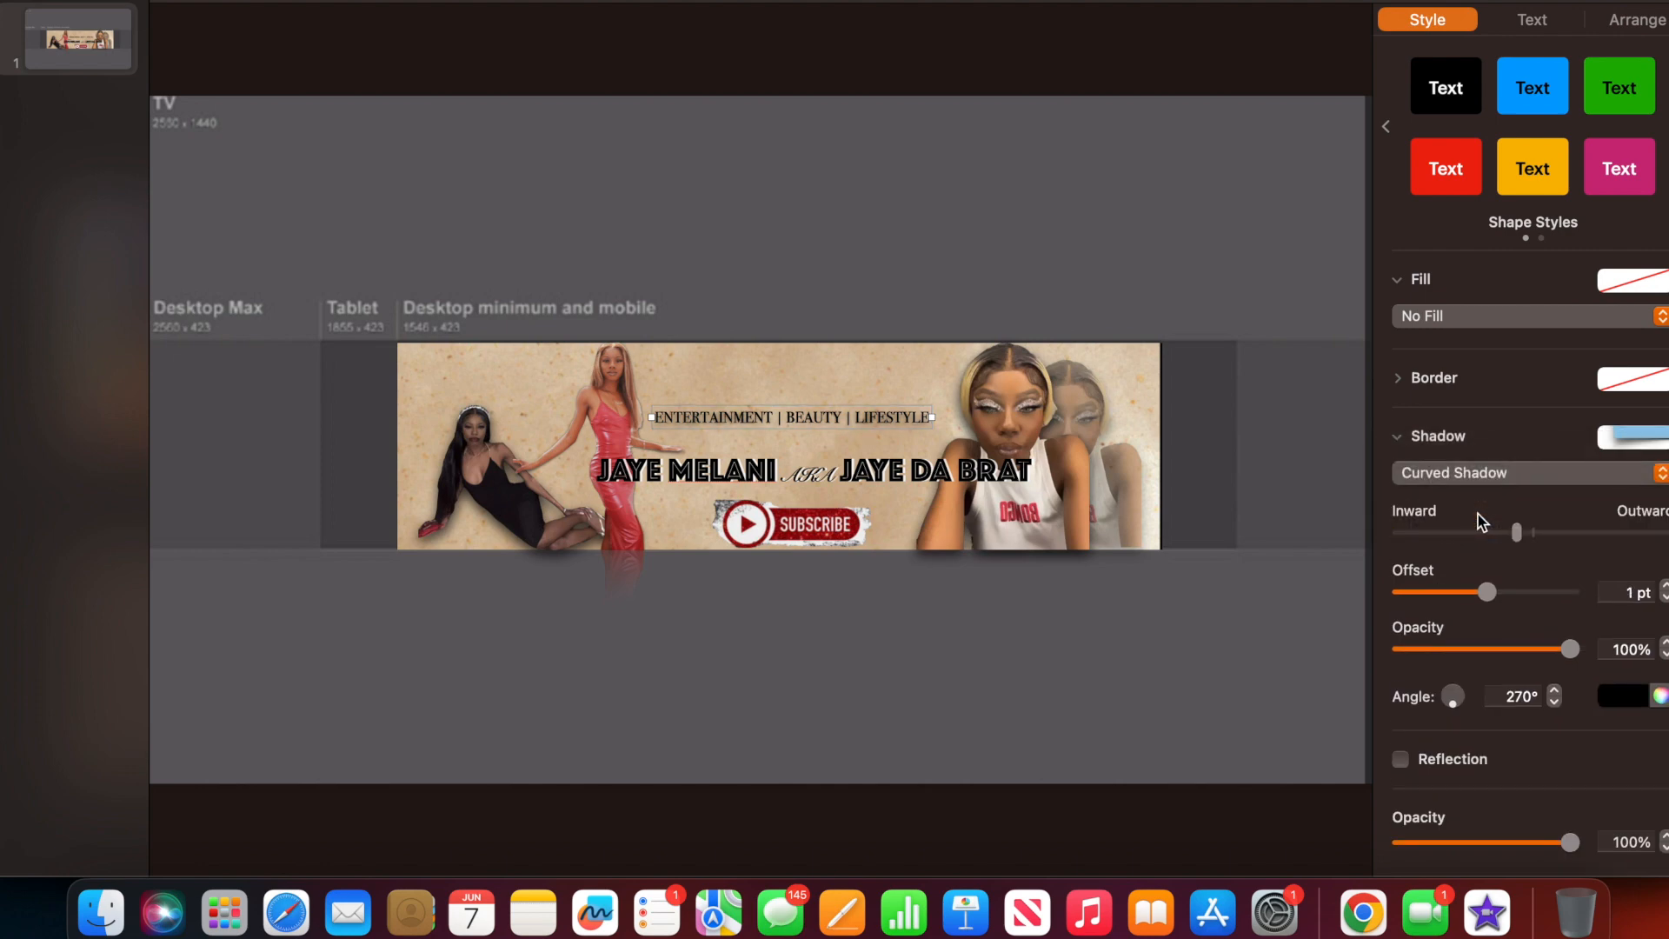
{"action": "left_click", "coordinate": [1471, 474]}
{"action": "left_click", "coordinate": [1461, 452]}
{"action": "left_click", "coordinate": [1463, 471]}
{"action": "left_click", "coordinate": [1474, 503]}
{"action": "left_click", "coordinate": [1463, 472]}
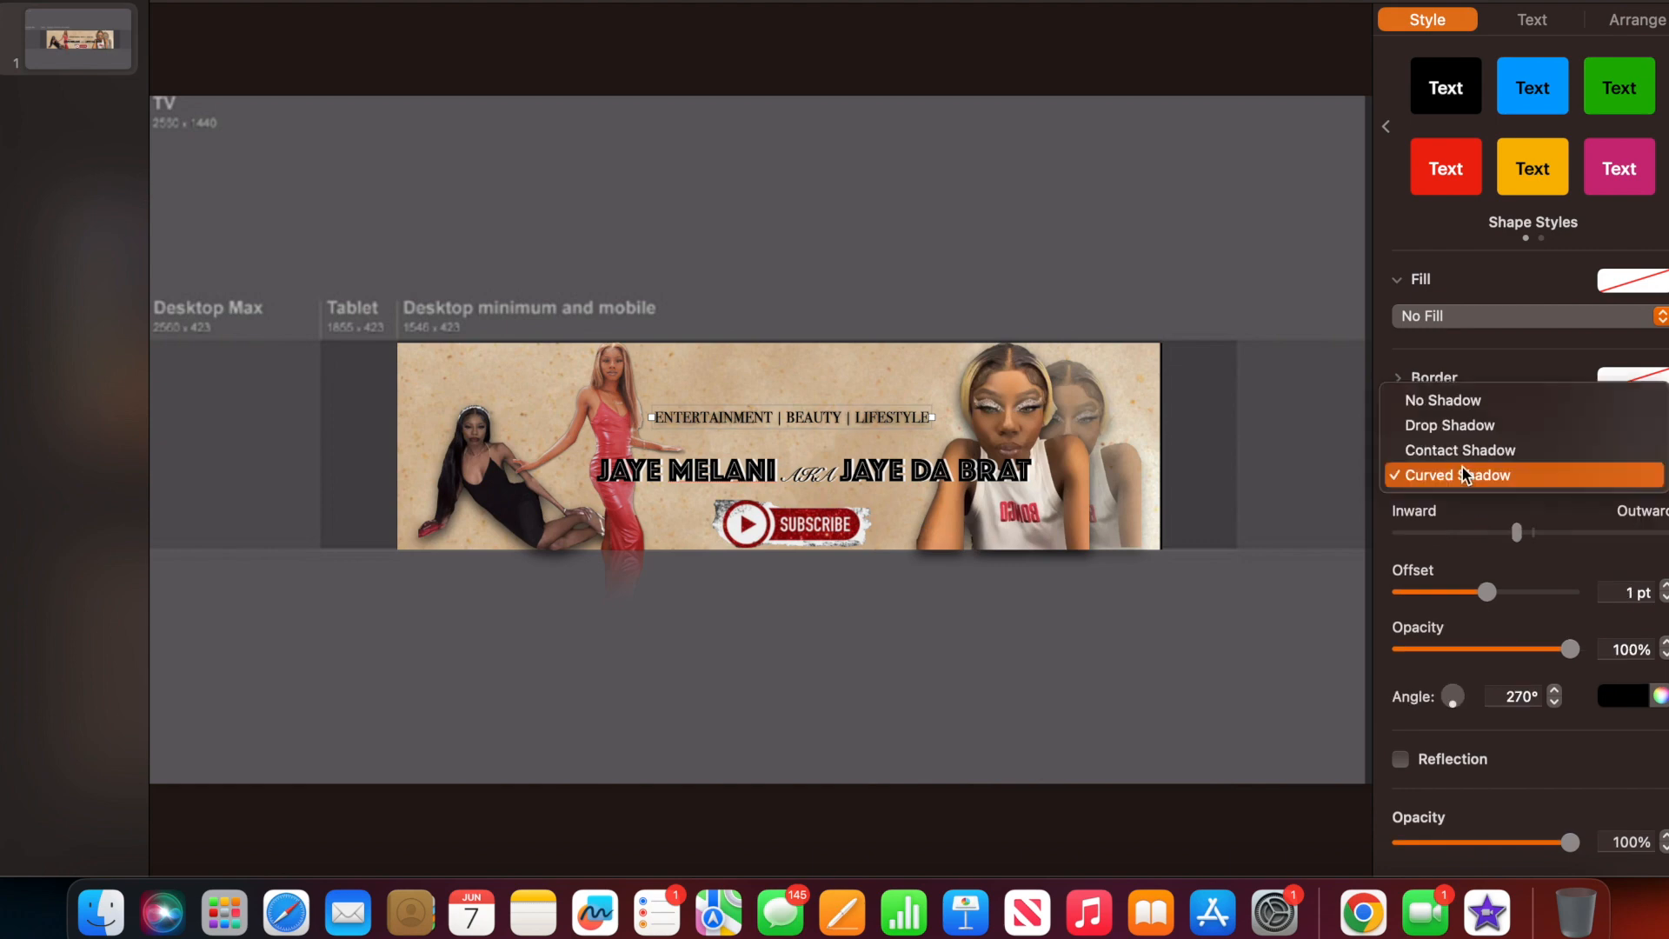
{"action": "left_click", "coordinate": [1464, 425]}
{"action": "left_click", "coordinate": [1024, 640]}
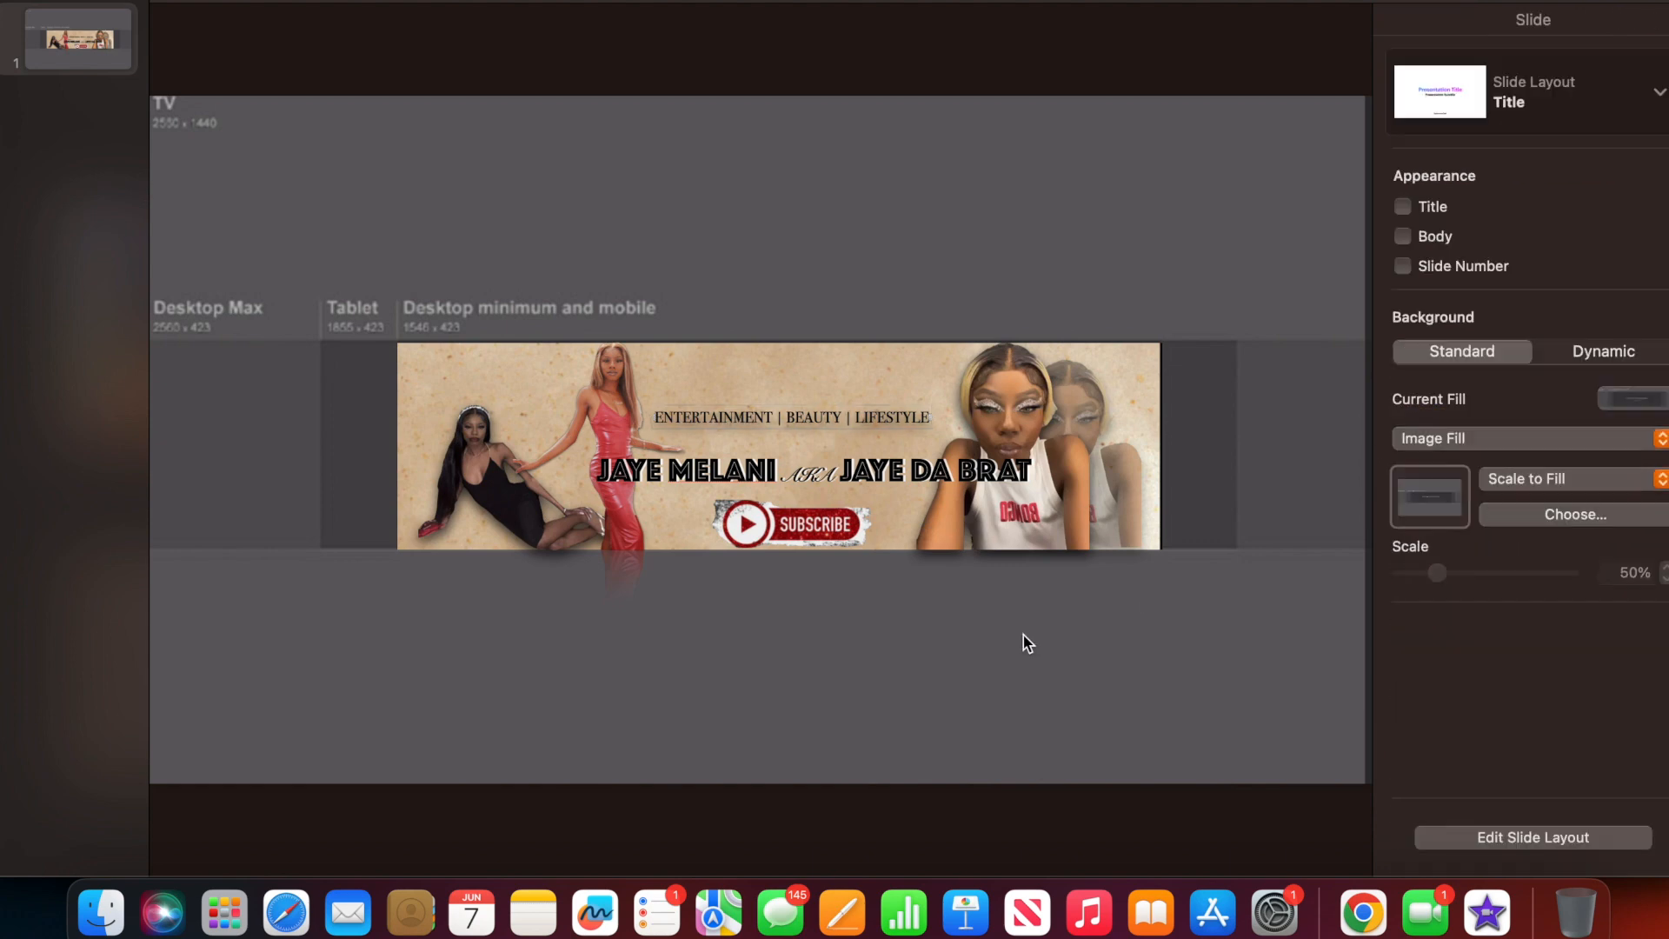
Set the content tagline's font size to 35 pt.
{"action": "left_click", "coordinate": [873, 416]}
{"action": "left_click", "coordinate": [909, 415]}
{"action": "left_click", "coordinate": [960, 269]}
{"action": "left_click", "coordinate": [838, 414]}
{"action": "left_click", "coordinate": [1536, 25]}
{"action": "double_click", "coordinate": [1637, 280]}
{"action": "type", "text": "35"}
{"action": "key", "text": "Return"}
{"action": "left_click", "coordinate": [1010, 727]}
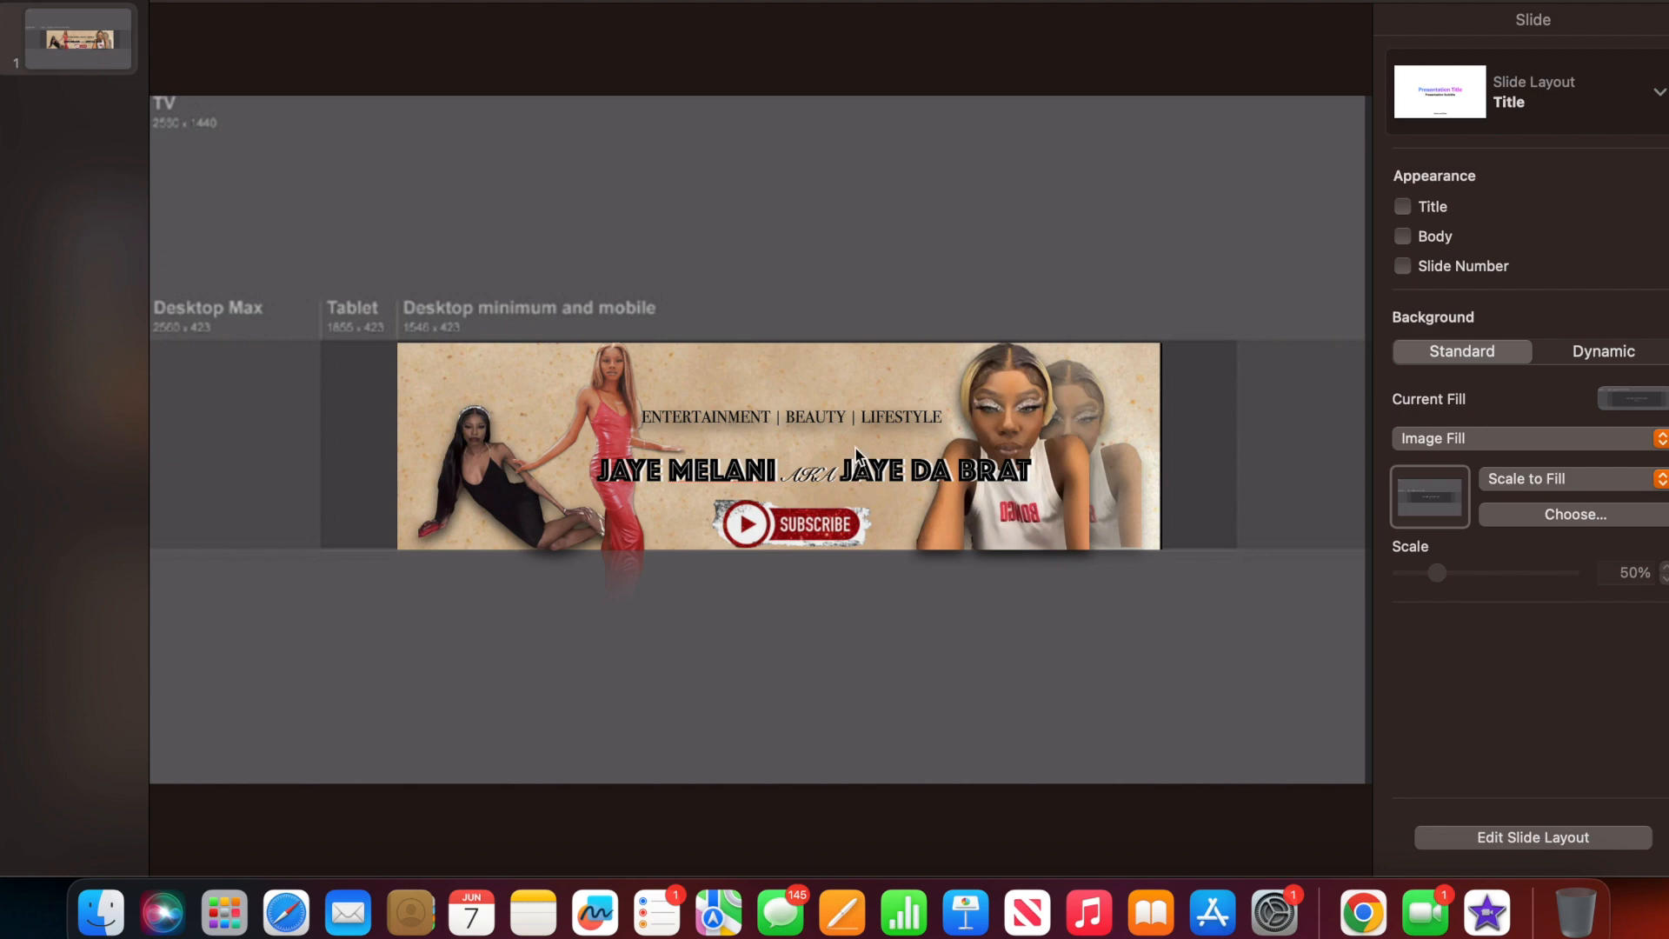
Resize the tagline text box to span the banner's full width and shift its text slightly to the right.
{"action": "left_click", "coordinate": [803, 425]}
{"action": "left_click_drag", "start_coordinate": [633, 418], "coordinate": [399, 421]}
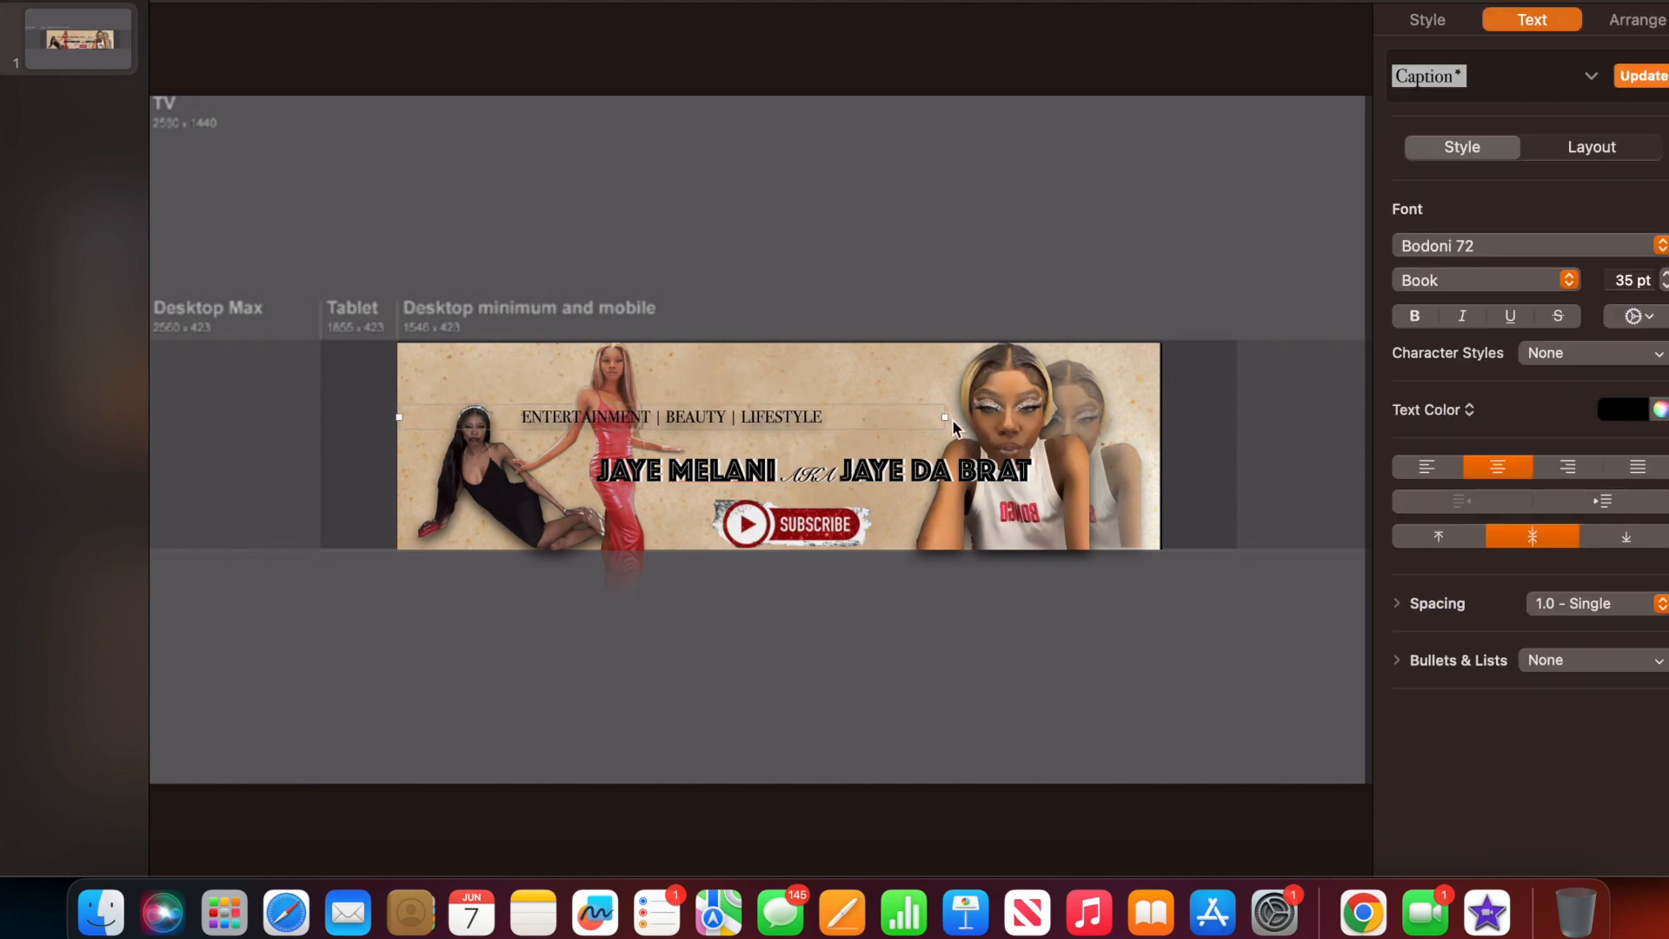
{"action": "left_click_drag", "start_coordinate": [947, 416], "coordinate": [1162, 415]}
{"action": "left_click", "coordinate": [702, 441]}
{"action": "left_click", "coordinate": [624, 413]}
{"action": "double_click", "coordinate": [624, 413]}
{"action": "left_click", "coordinate": [625, 414]}
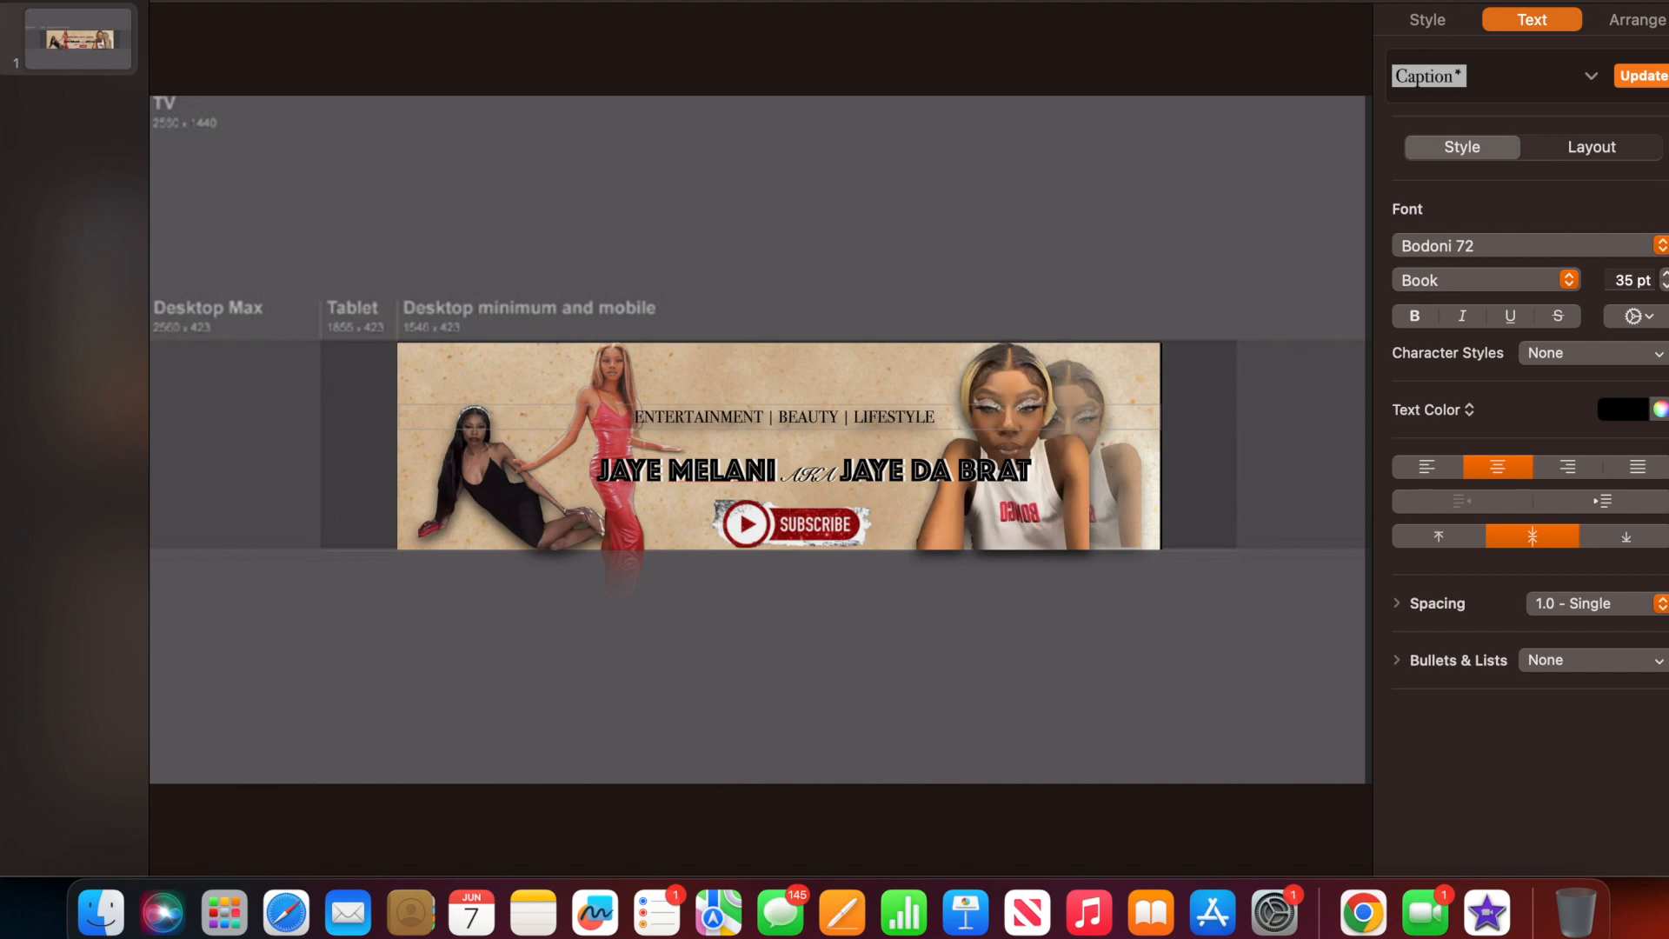
{"action": "left_click", "coordinate": [726, 678]}
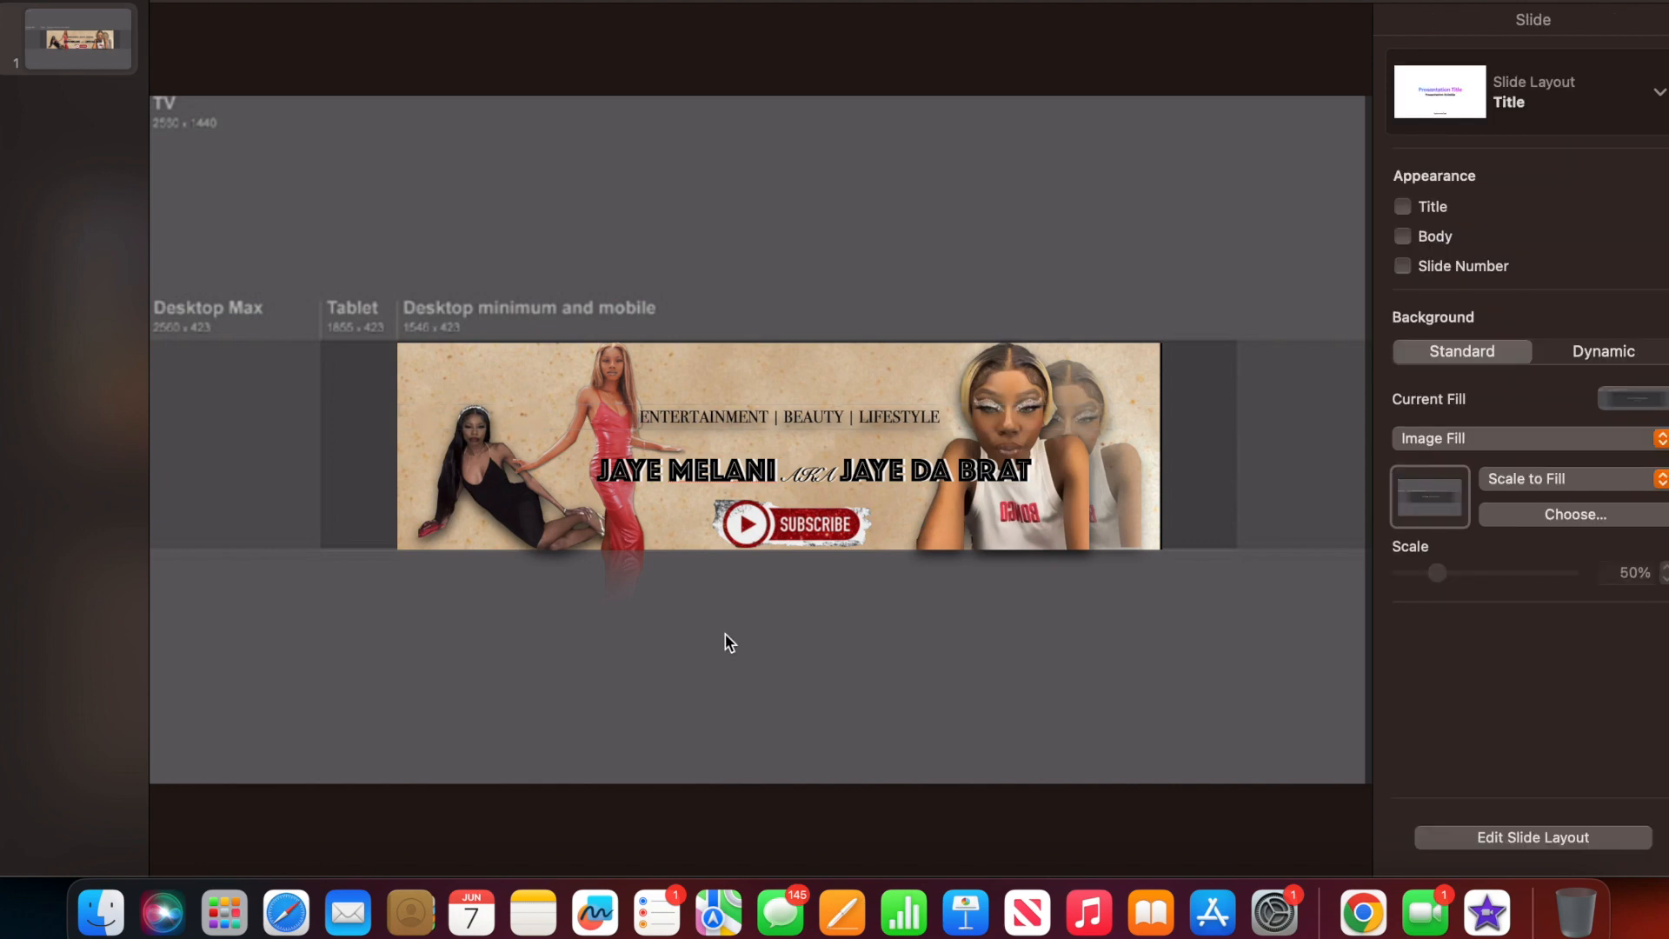
Try several preset image styles on the subscribe image, including a border with drop shadow and a 50% reflection.
{"action": "left_click", "coordinate": [814, 526]}
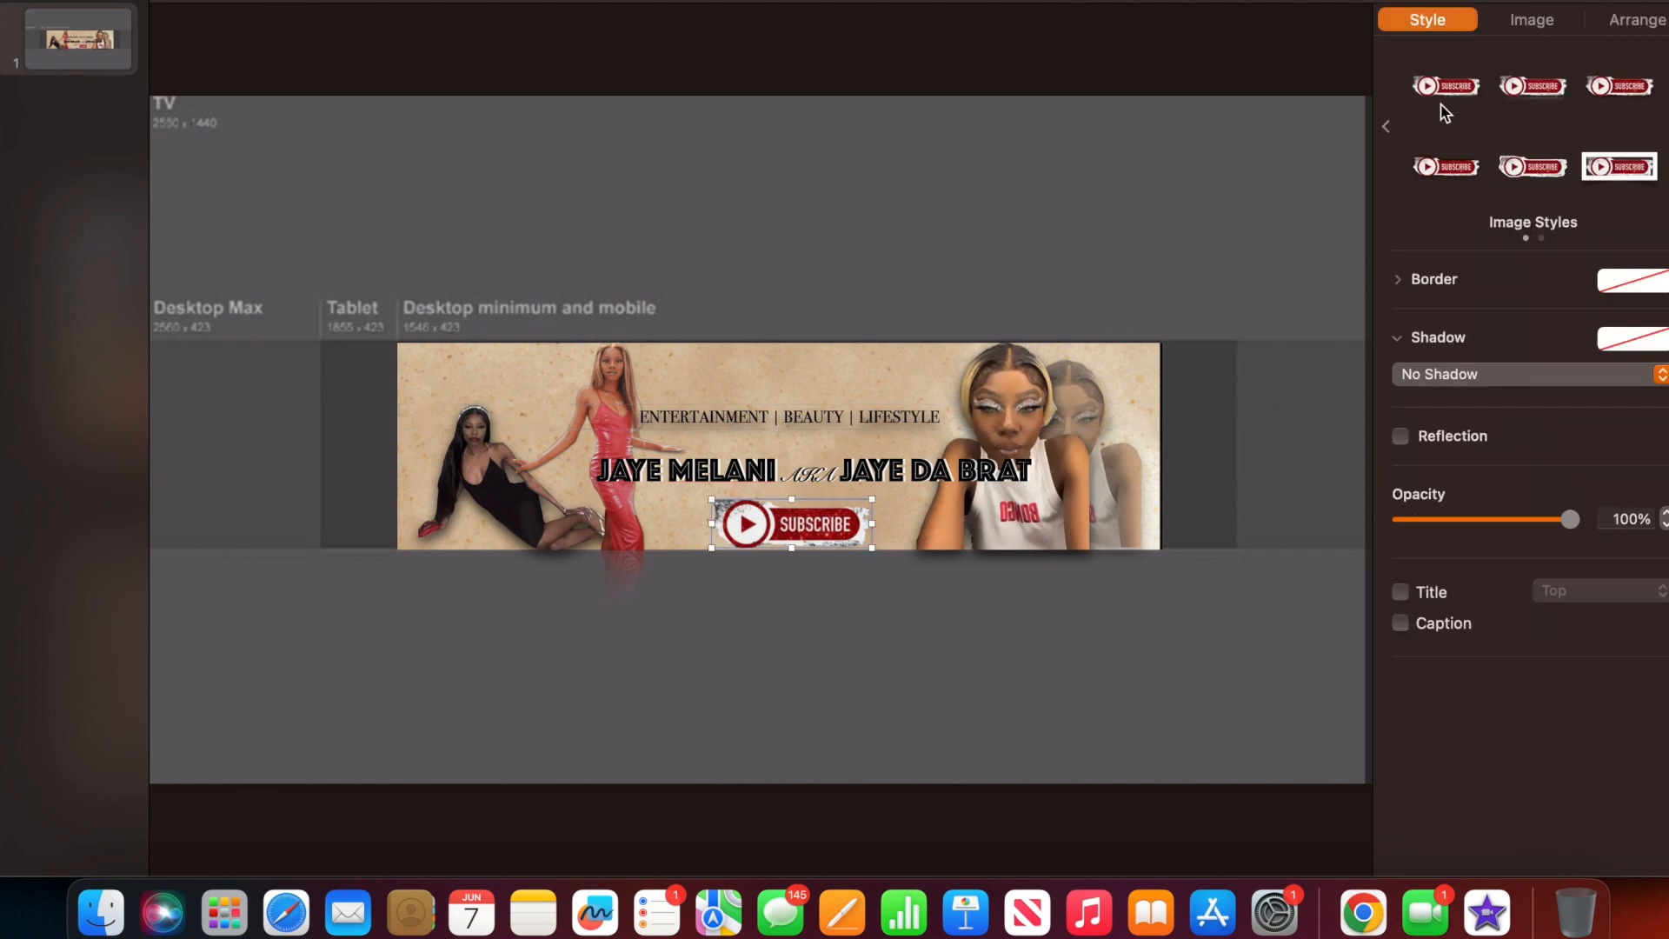
{"action": "left_click", "coordinate": [1435, 169]}
{"action": "left_click", "coordinate": [1503, 178]}
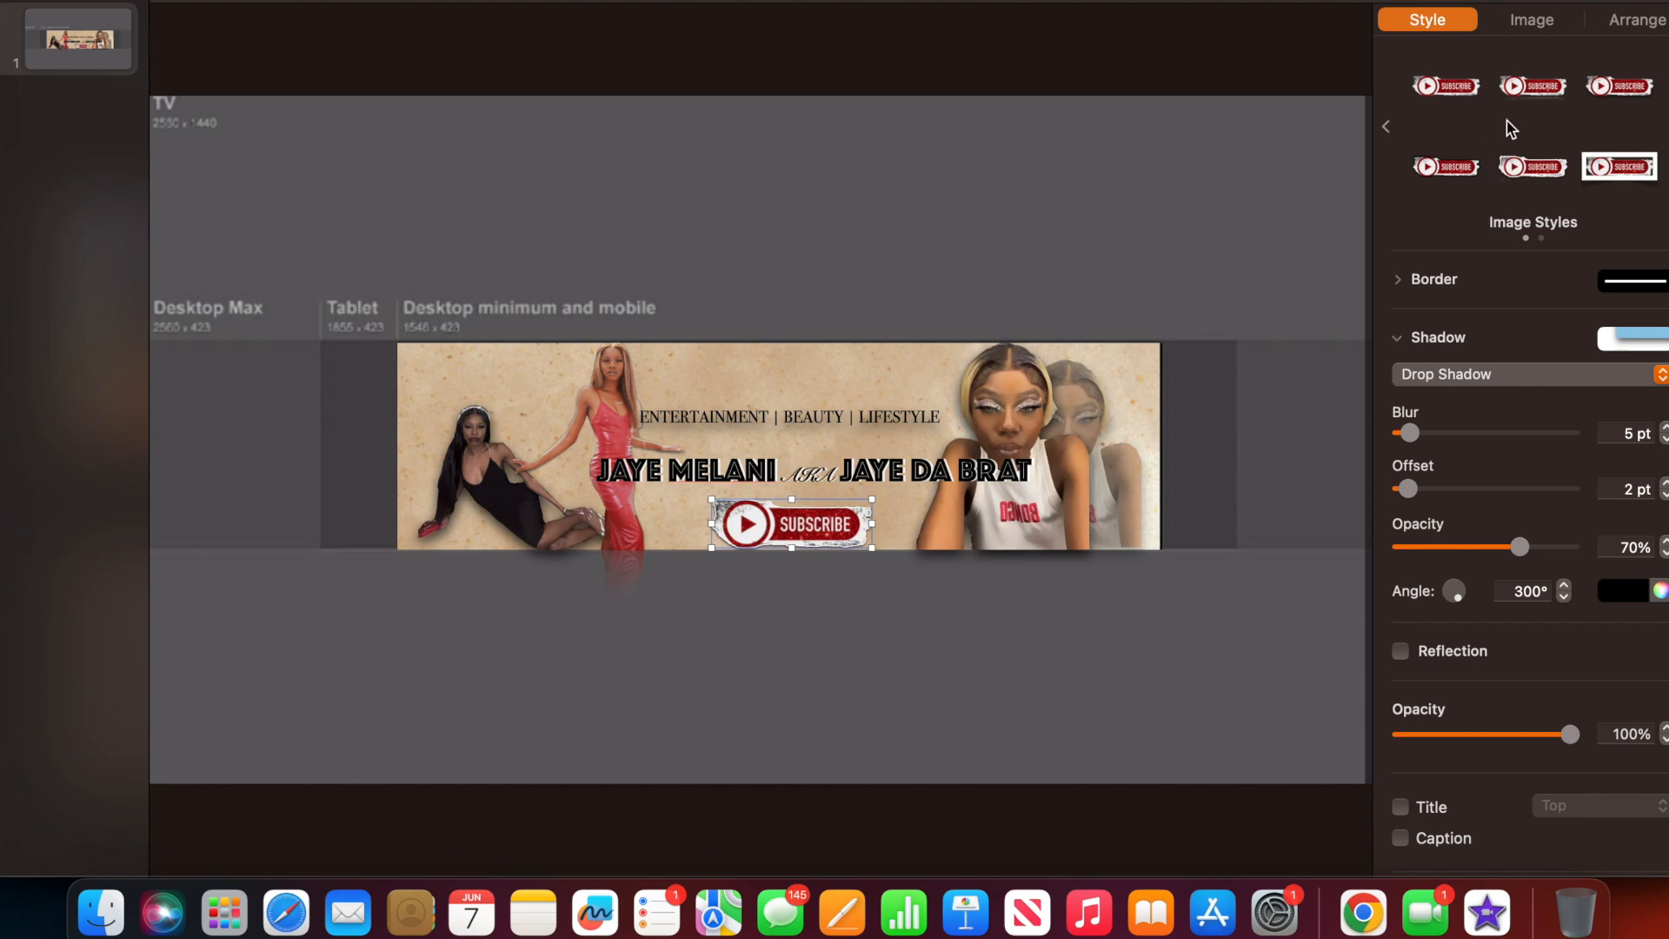
{"action": "left_click", "coordinate": [1530, 84]}
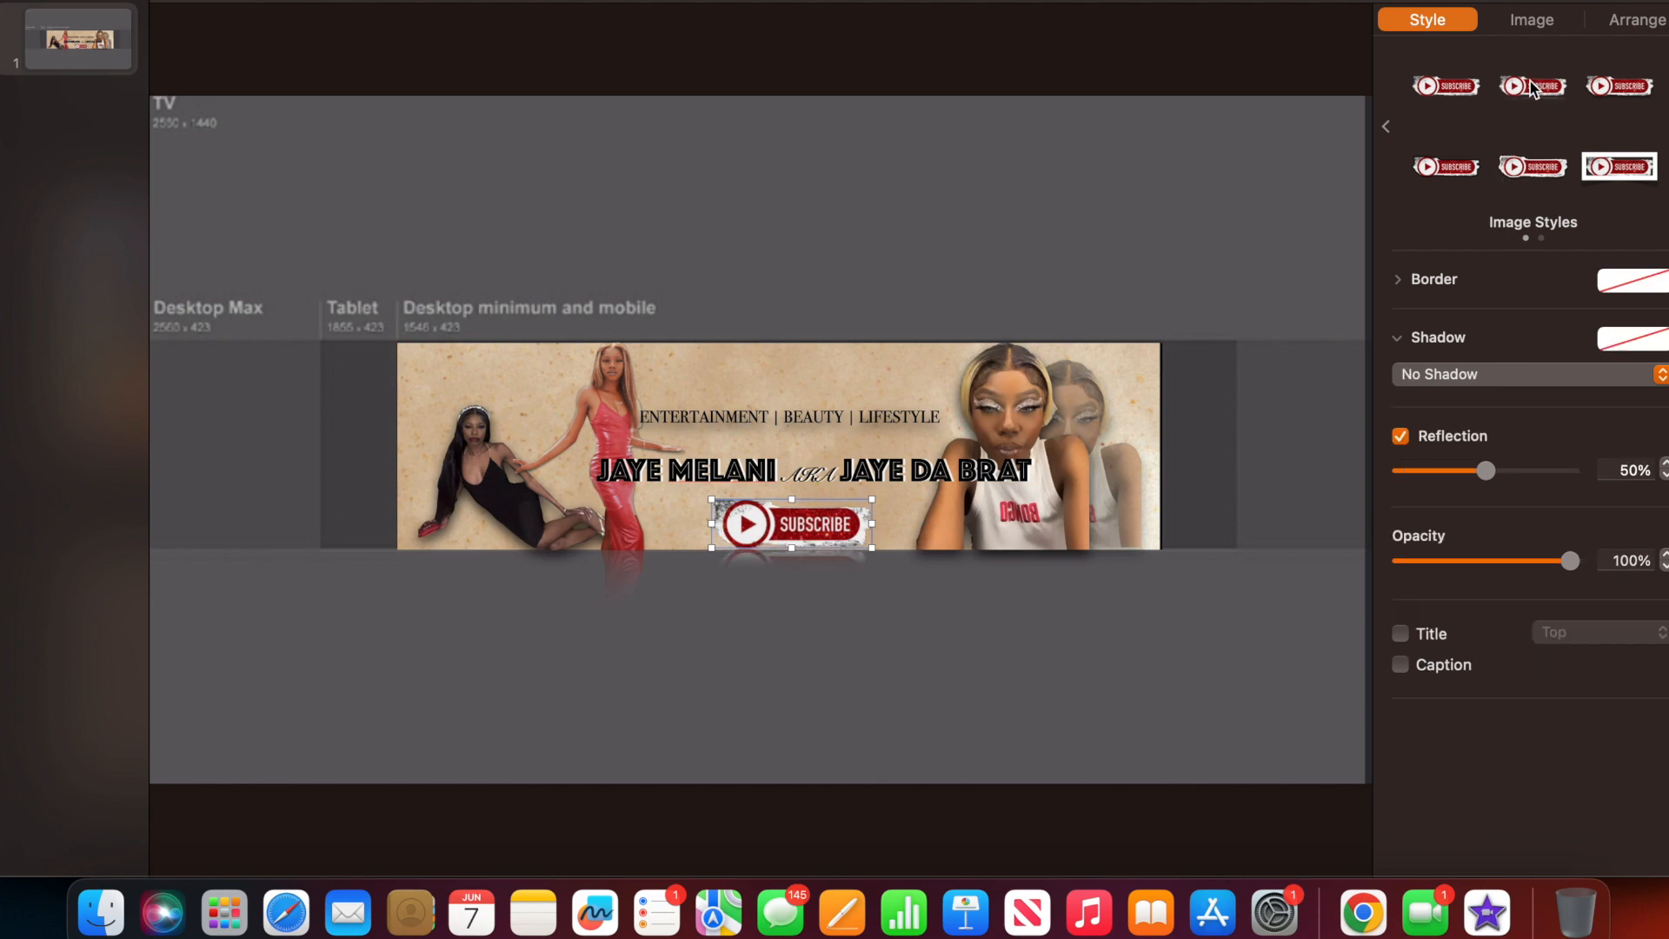
{"action": "left_click", "coordinate": [1602, 91]}
{"action": "left_click", "coordinate": [1618, 170]}
{"action": "left_click", "coordinate": [1615, 95]}
{"action": "scroll", "coordinate": [1615, 113], "scroll_direction": "right", "scroll_amount": 3}
Give the subscribe image a Contact Shadow with 19 pt blur, -42 pt offset and 54% opacity.
{"action": "left_click", "coordinate": [1486, 380]}
{"action": "left_click", "coordinate": [1485, 425]}
{"action": "left_click", "coordinate": [1486, 375]}
{"action": "left_click", "coordinate": [1479, 346]}
{"action": "left_click_drag", "start_coordinate": [1451, 439], "coordinate": [1417, 434]}
{"action": "left_click_drag", "start_coordinate": [1486, 491], "coordinate": [1439, 513]}
{"action": "left_click_drag", "start_coordinate": [1528, 548], "coordinate": [1493, 549]}
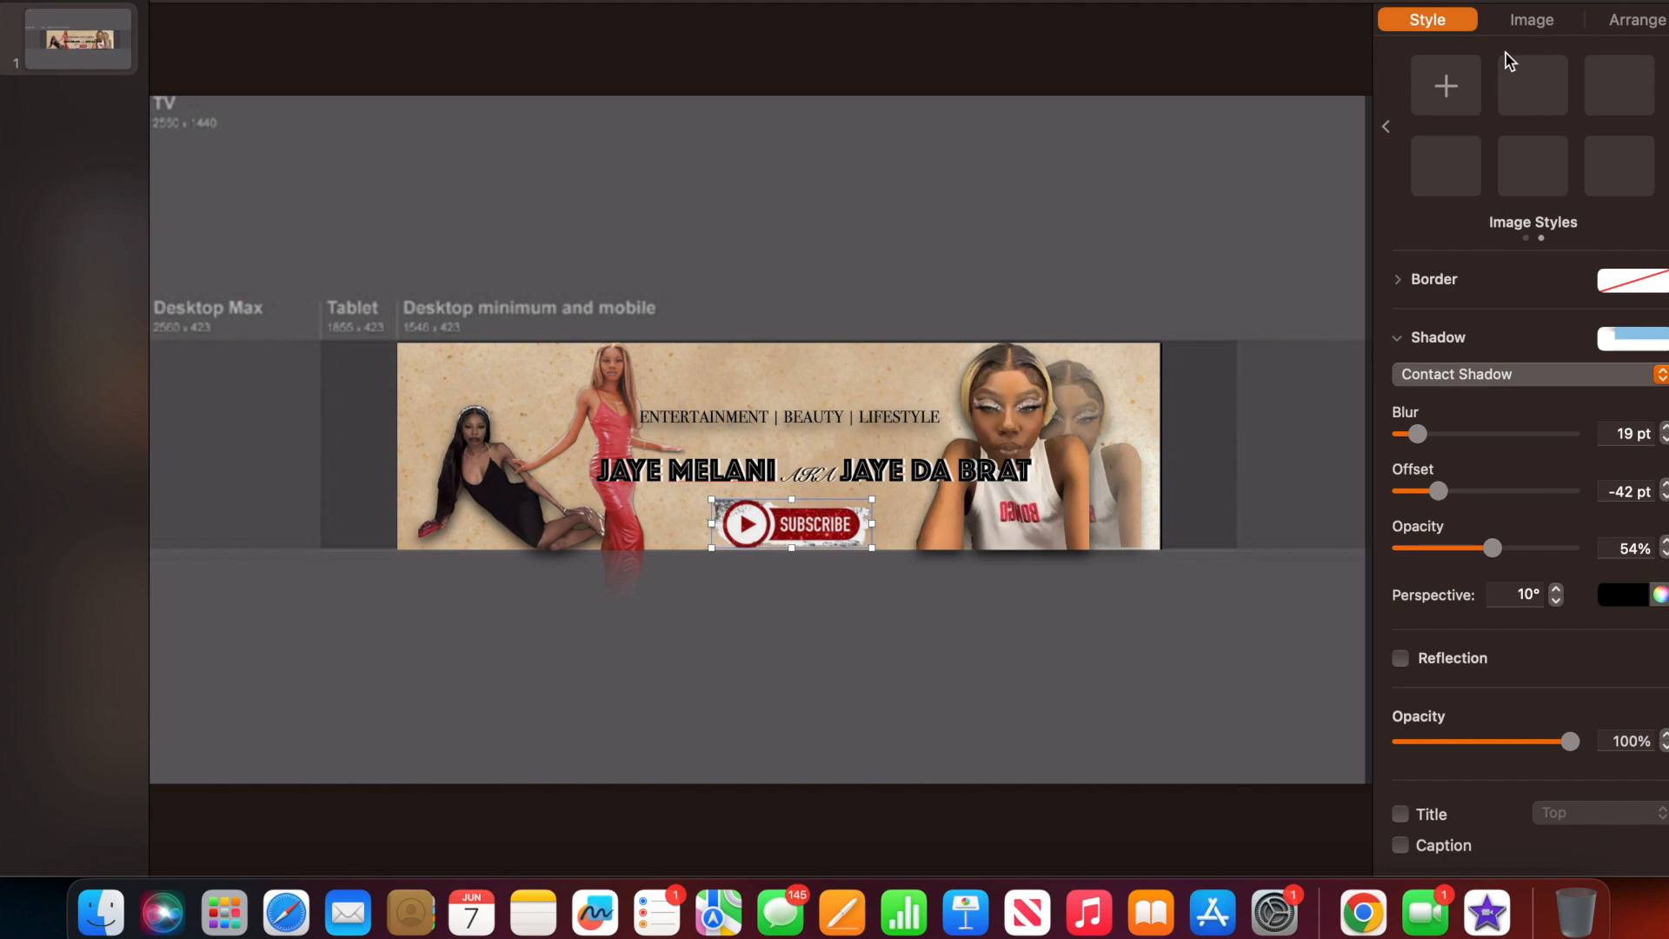
Set the subscribe image's exposure to -35% and its saturation to 52%.
{"action": "left_click", "coordinate": [1530, 22]}
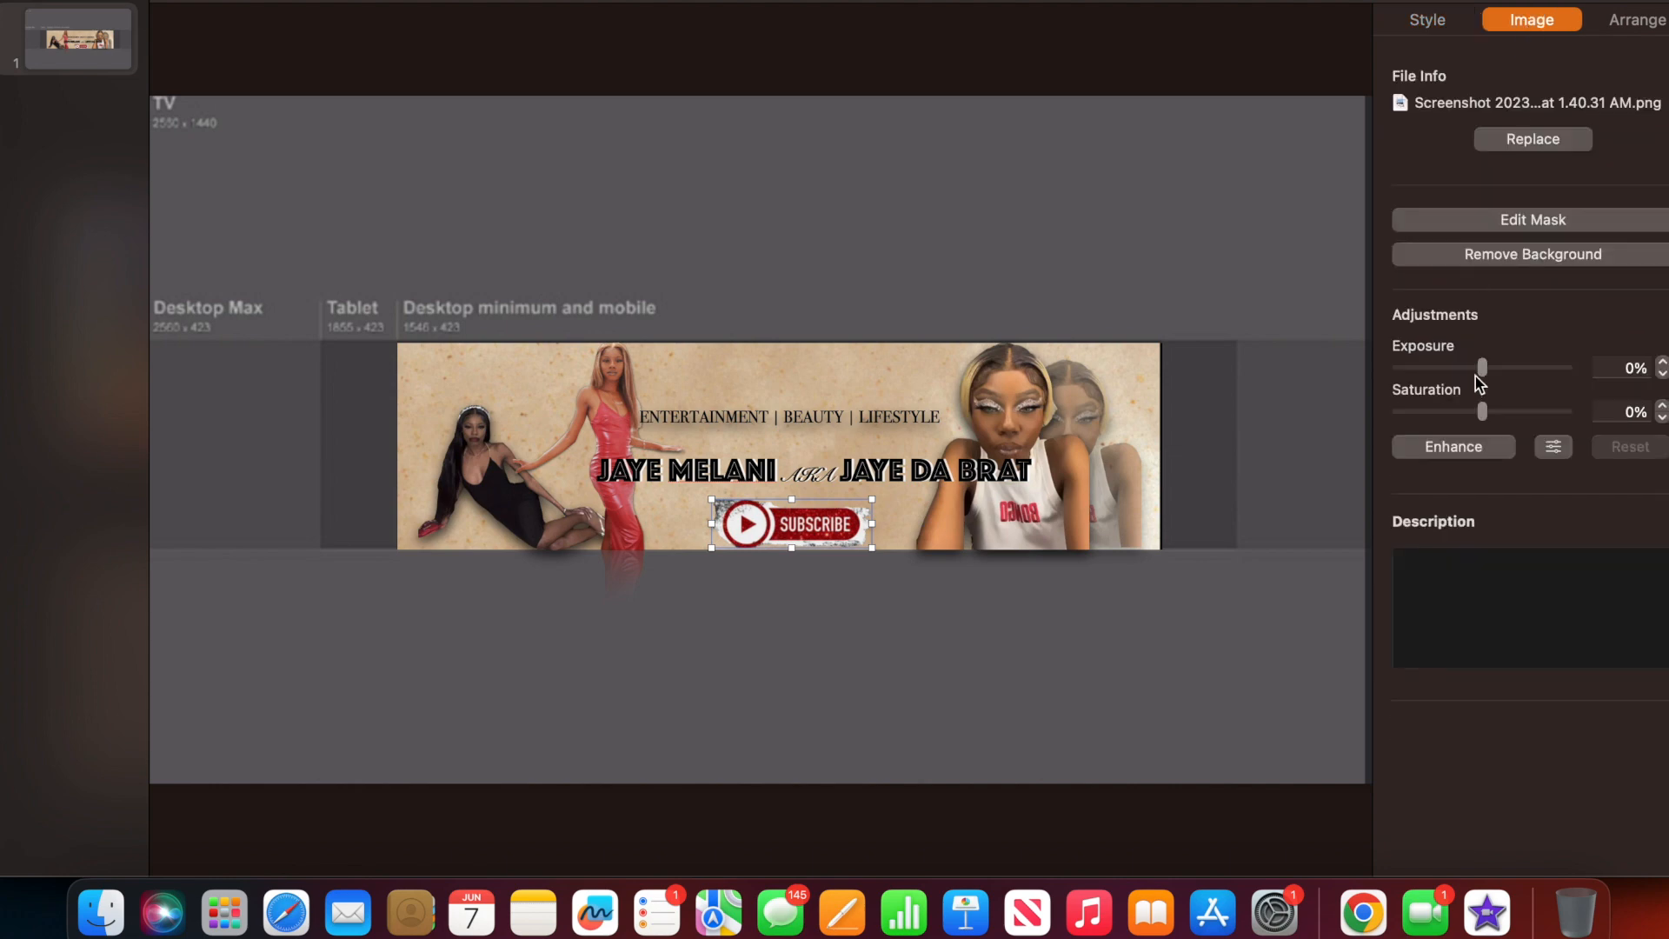
{"action": "left_click_drag", "start_coordinate": [1484, 370], "coordinate": [1532, 416]}
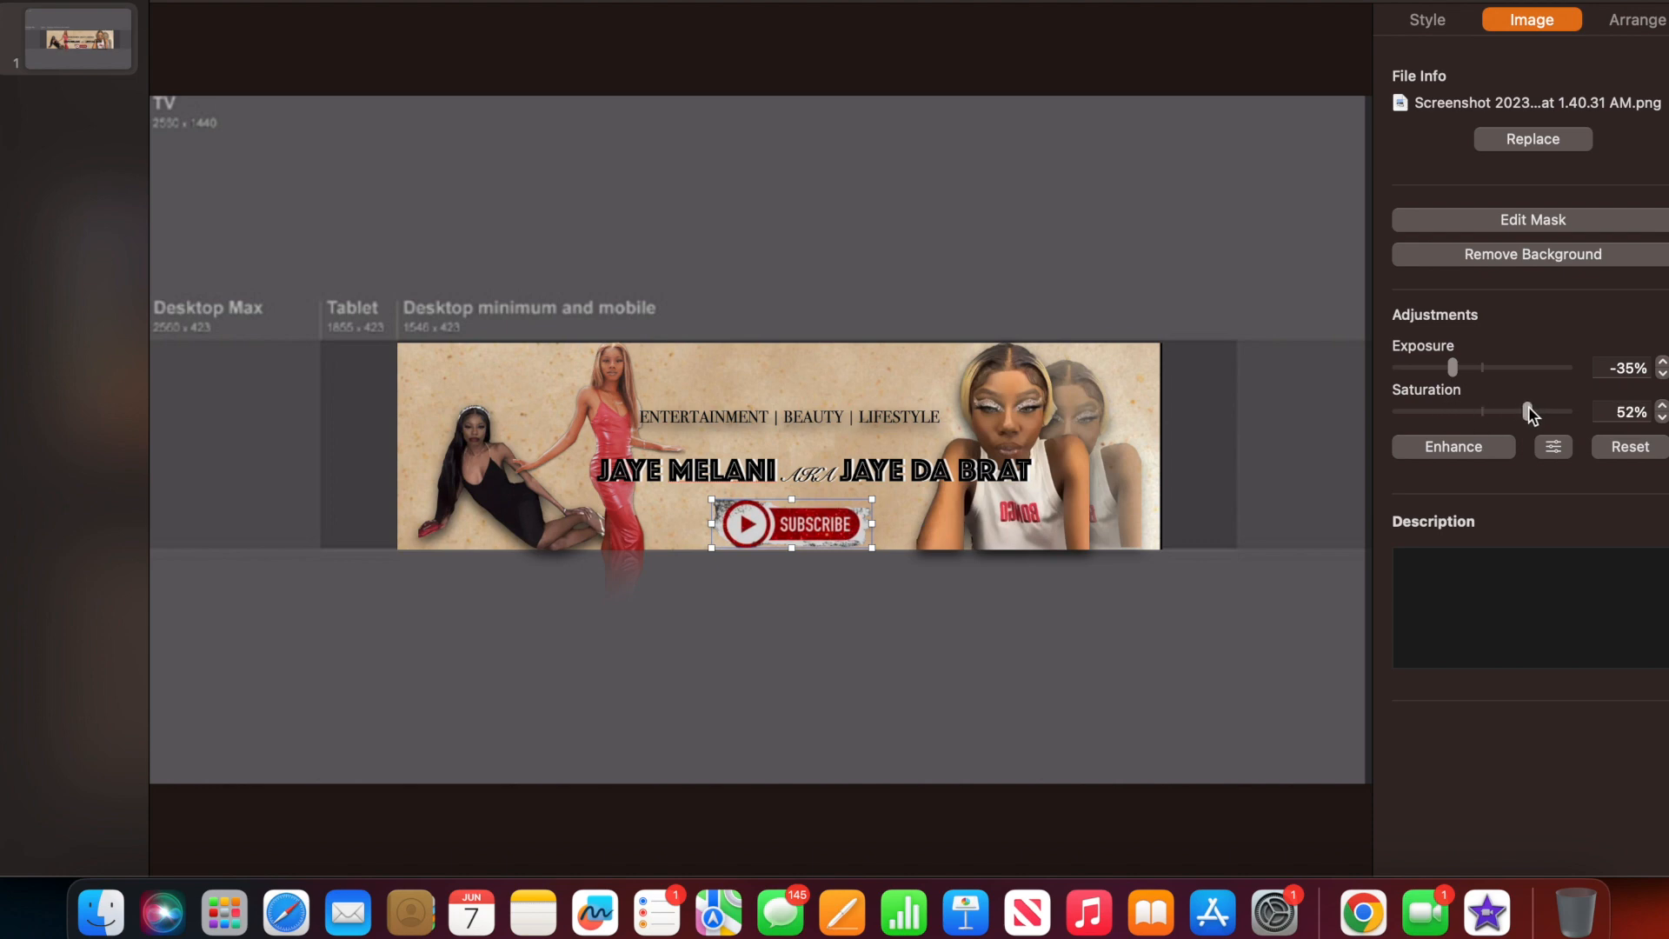
Deselect the subscribe image and capture a screenshot of the entire slide area, from corner to corner.
{"action": "left_click", "coordinate": [1015, 249]}
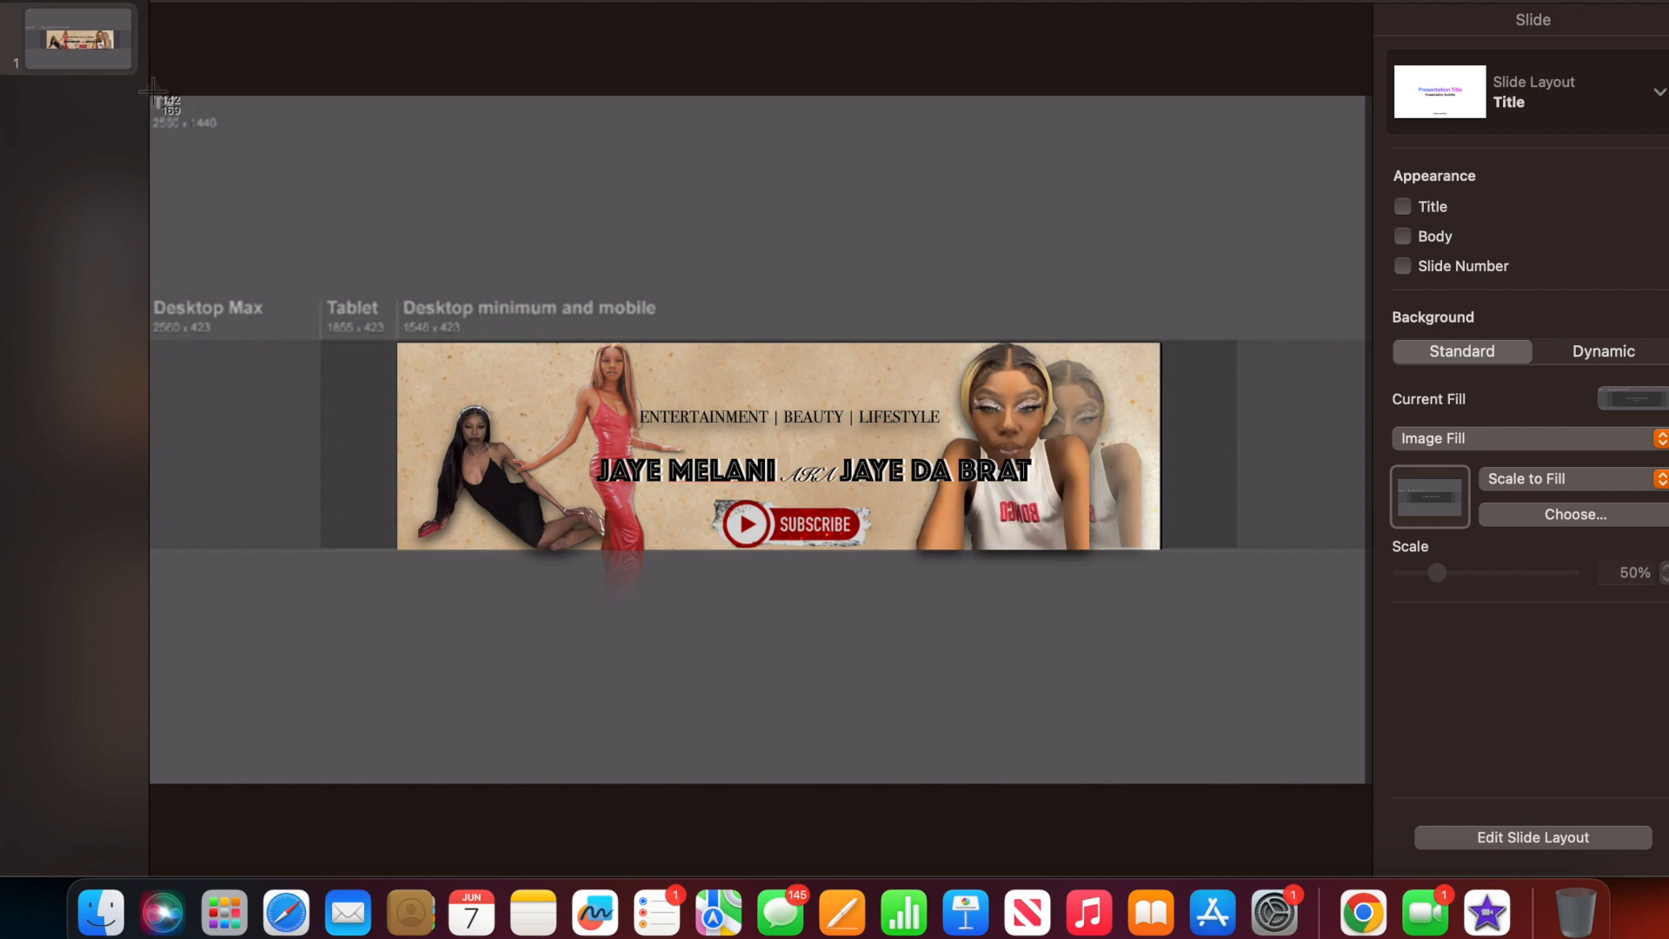
{"action": "left_click_drag", "start_coordinate": [155, 98], "coordinate": [1368, 785]}
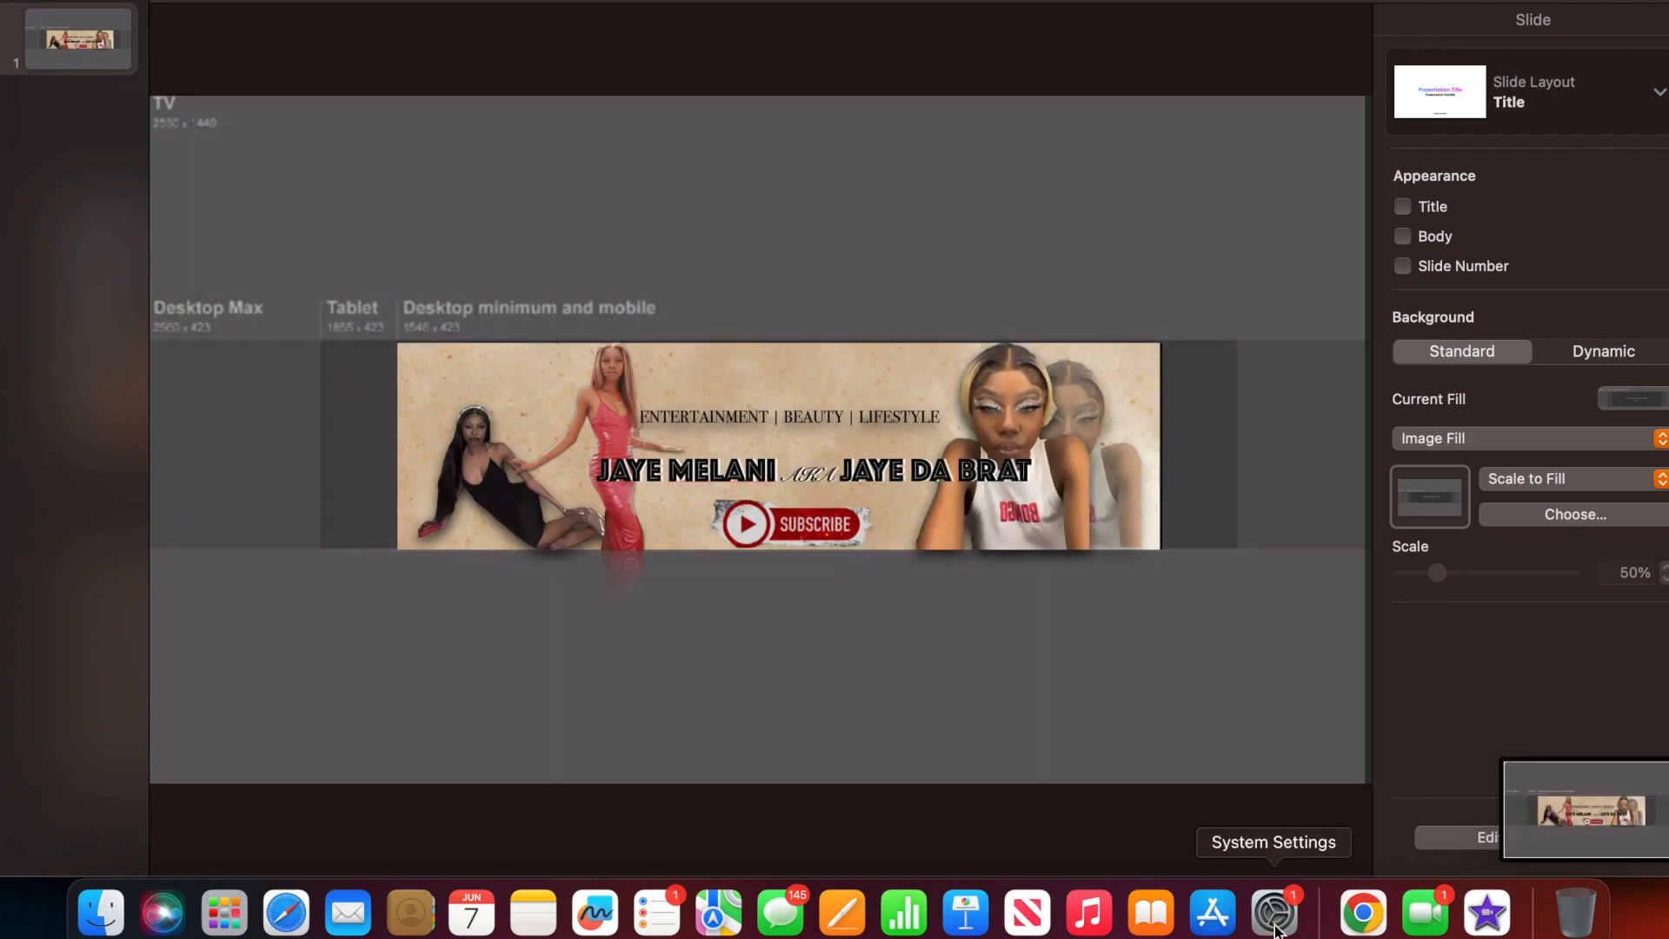
Switch to YouTube Studio in Chrome, publish the channel branding with the new banner image, and reload the channel page.
{"action": "left_click", "coordinate": [1363, 913]}
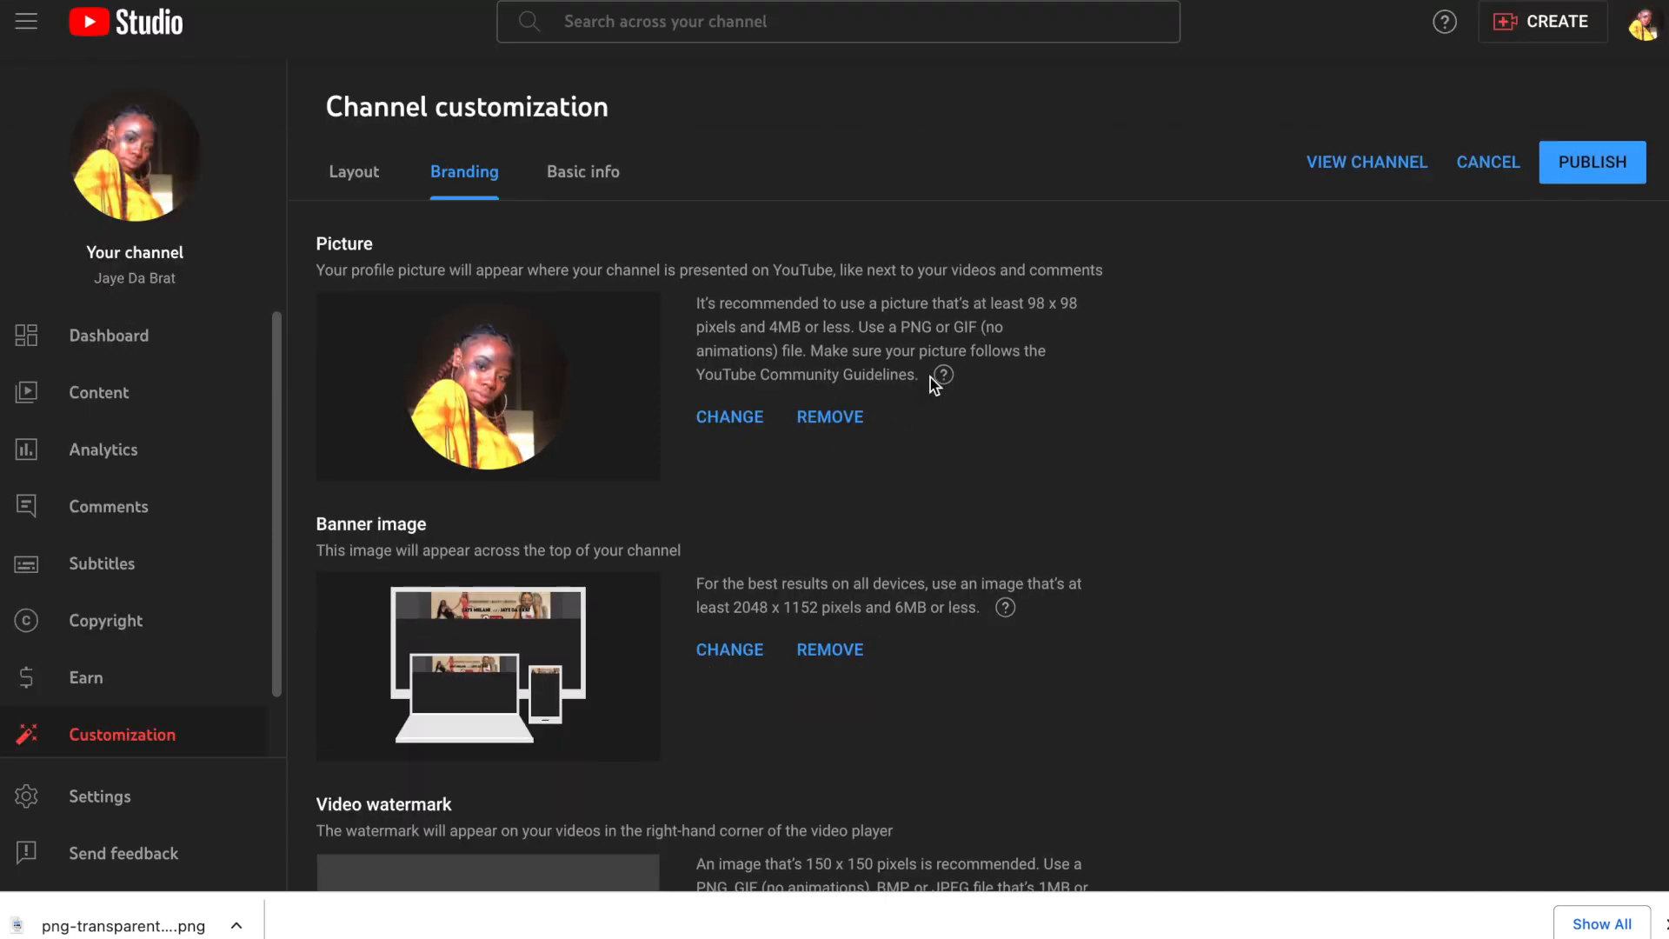
{"action": "scroll", "coordinate": [930, 377], "scroll_direction": "down", "scroll_amount": 3}
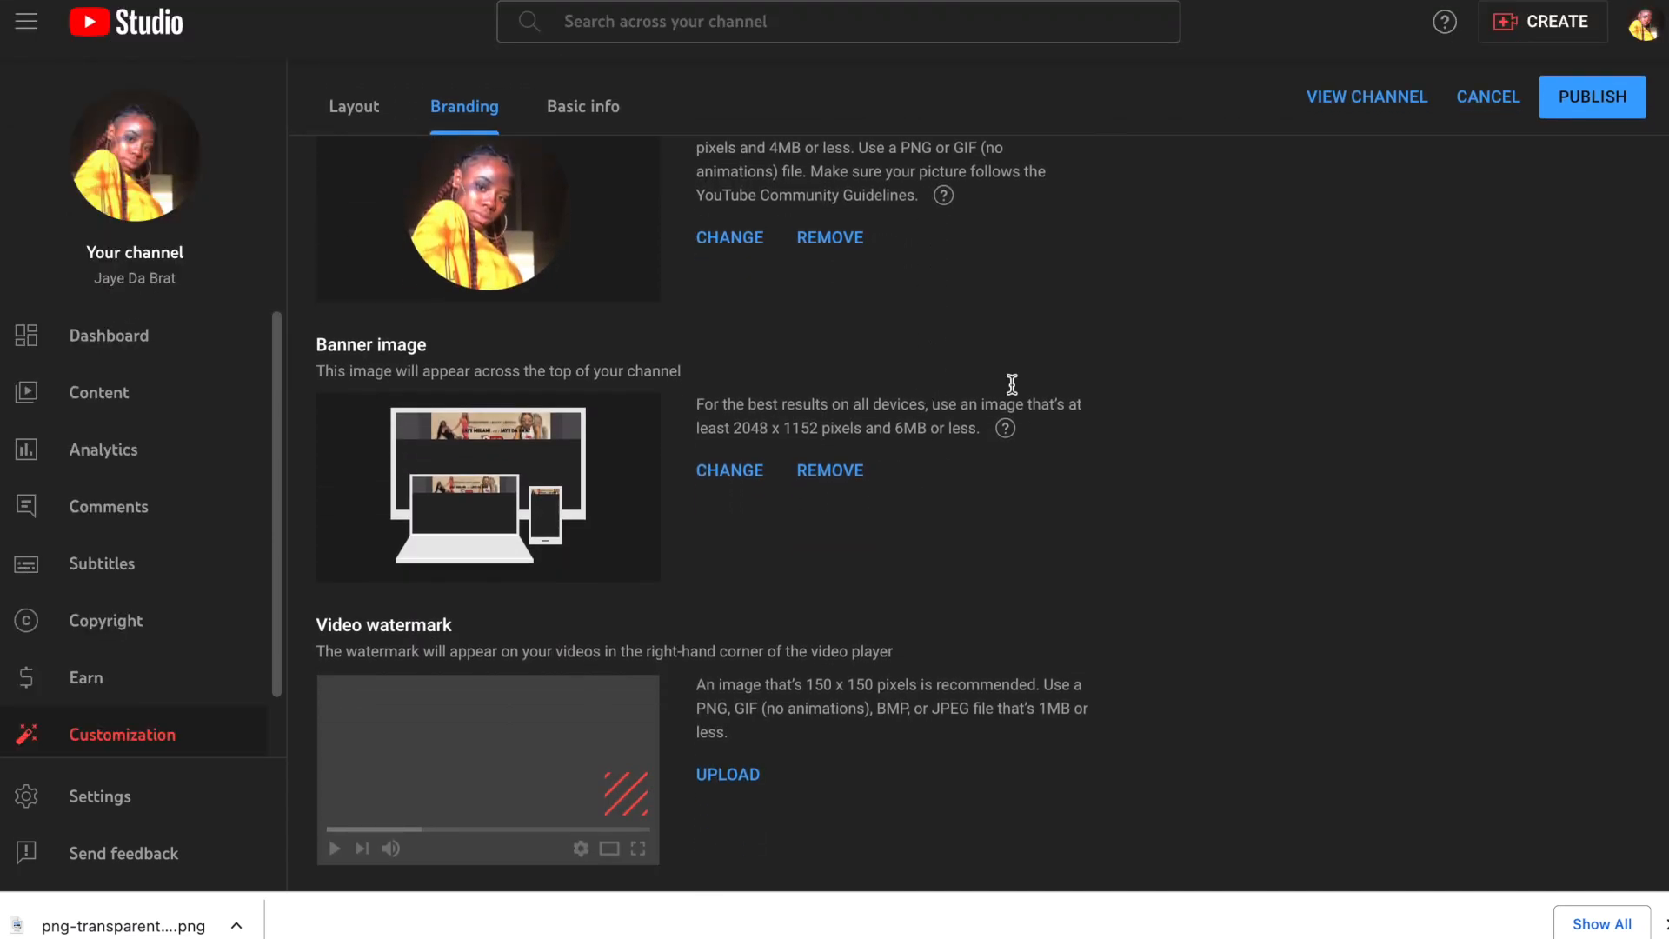
{"action": "left_click", "coordinate": [1589, 103]}
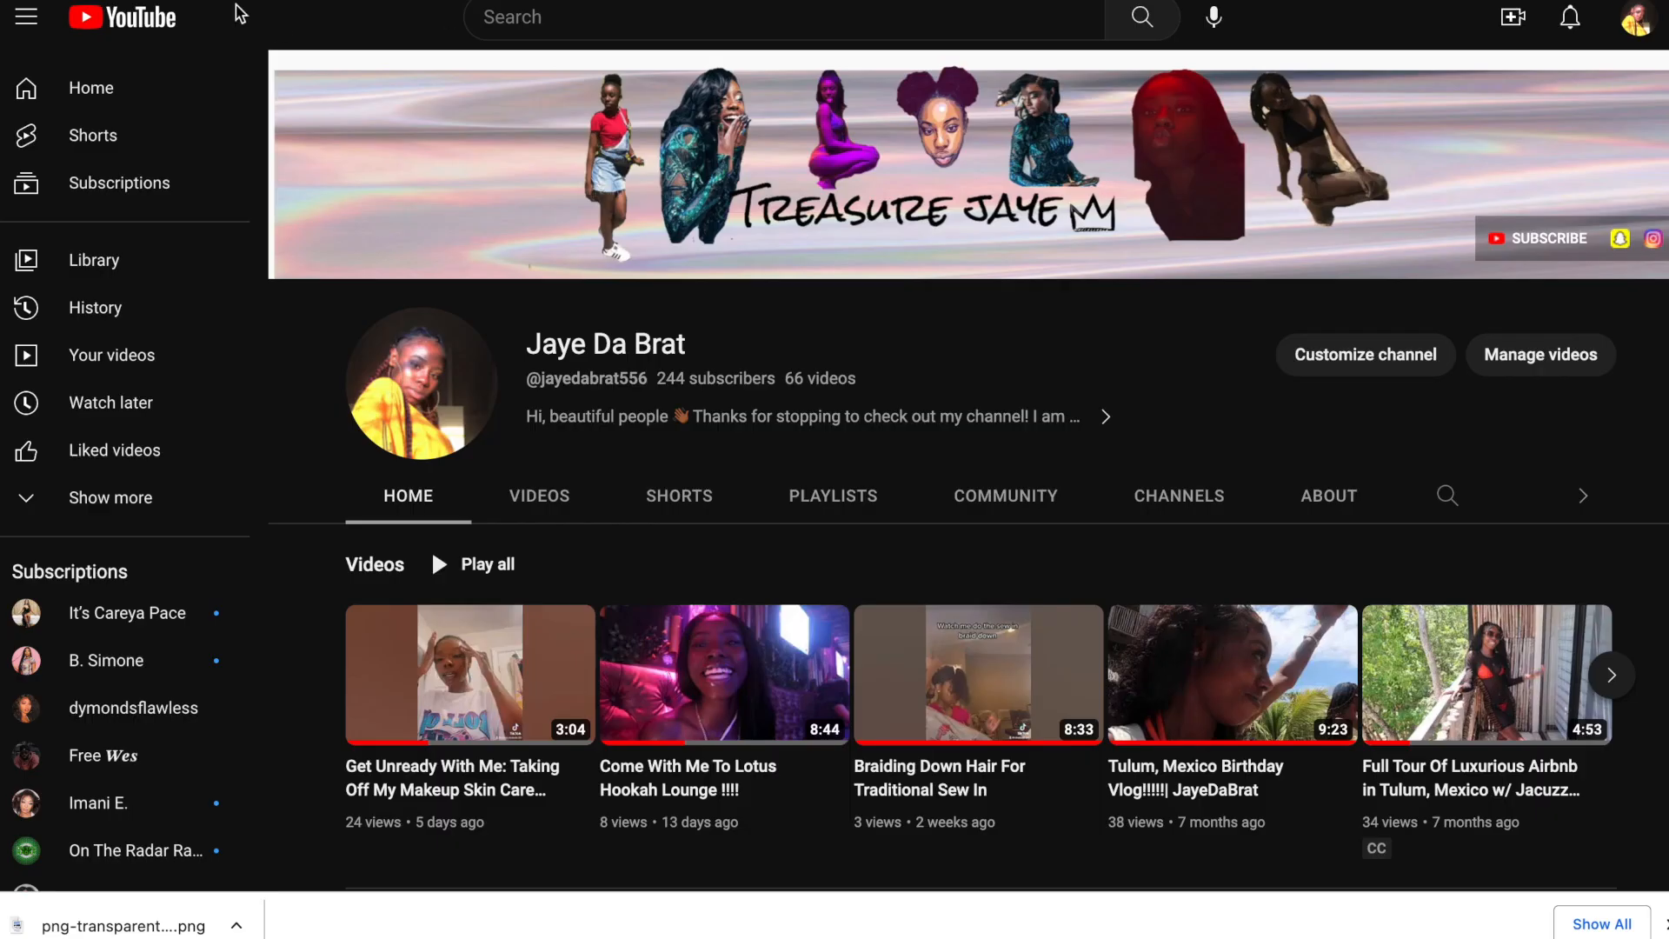
{"action": "key", "text": "ctrl+r"}
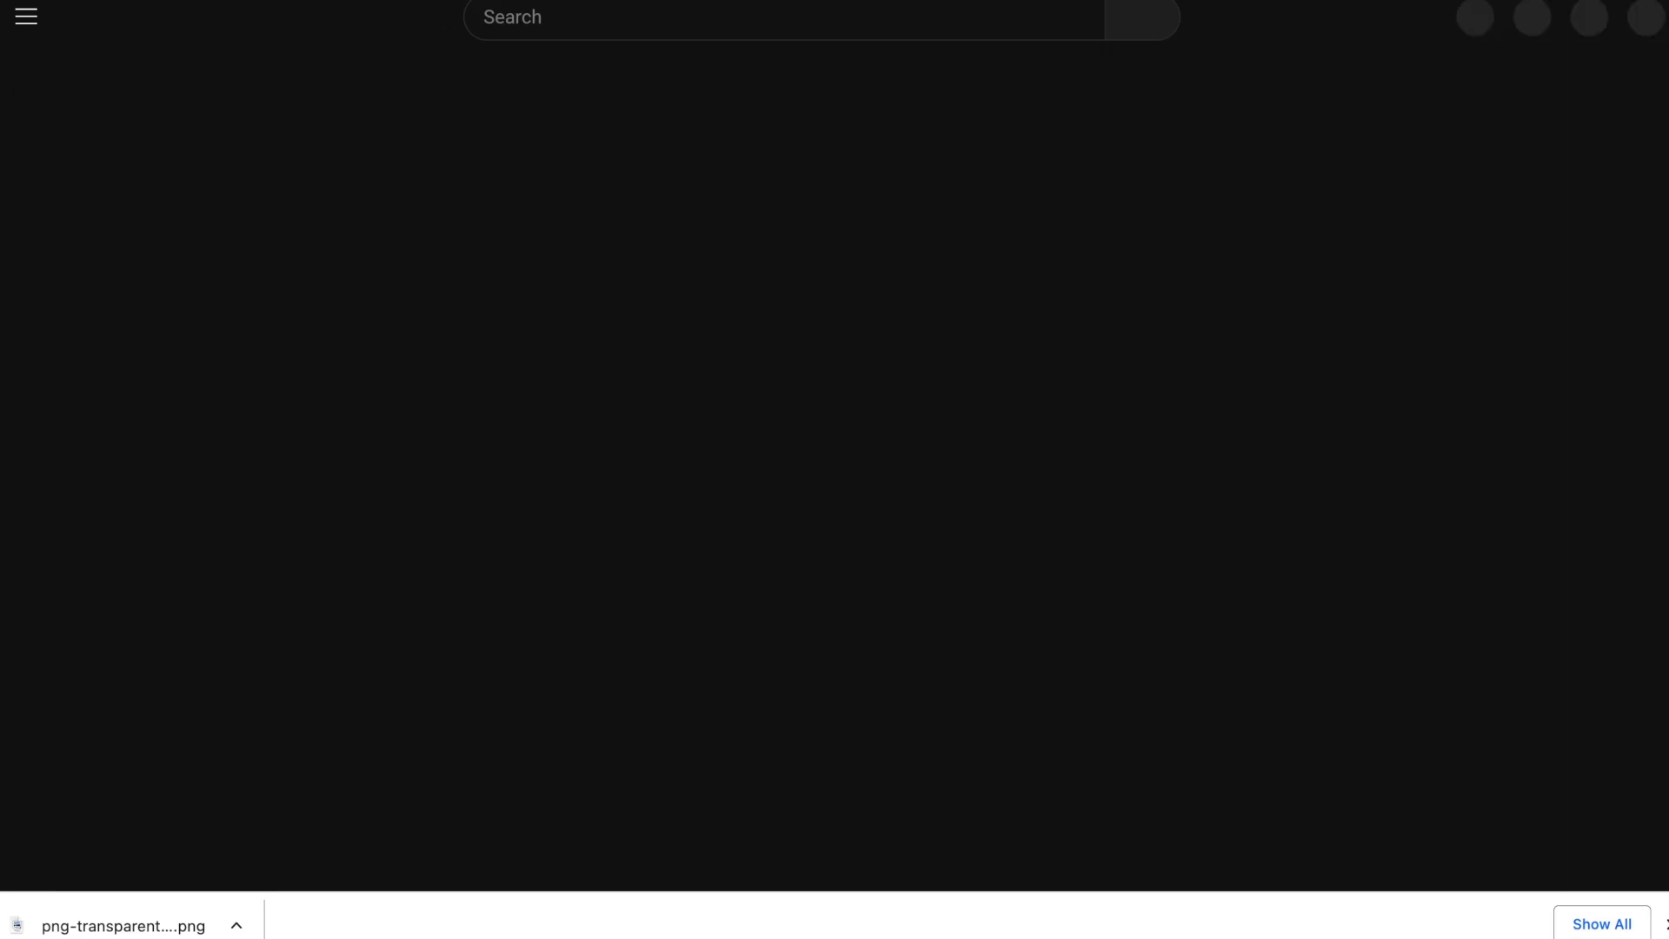